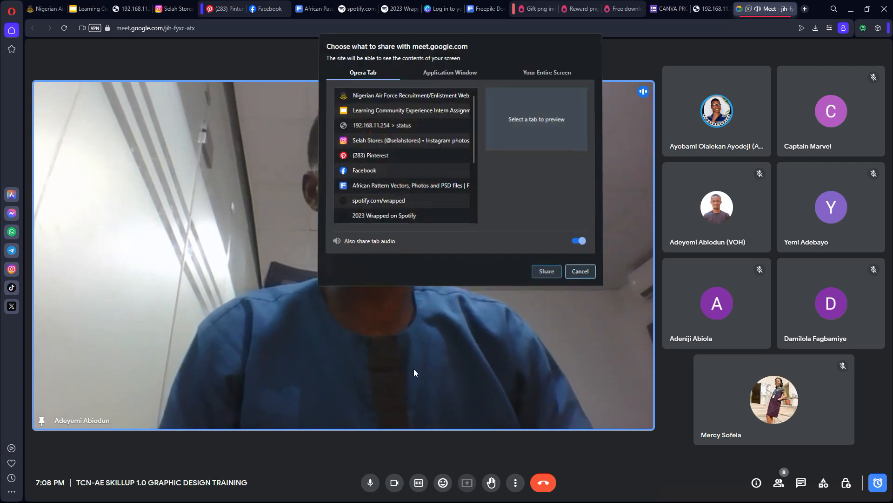
Step: Share the entire screen in the Meet call, dismiss the infinity-mirror warning, and minimise the meeting window
click(454, 75)
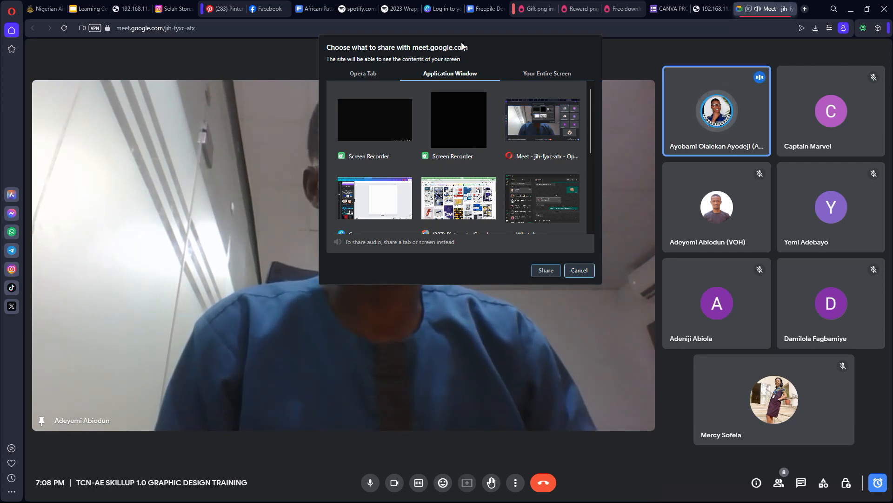
click(526, 72)
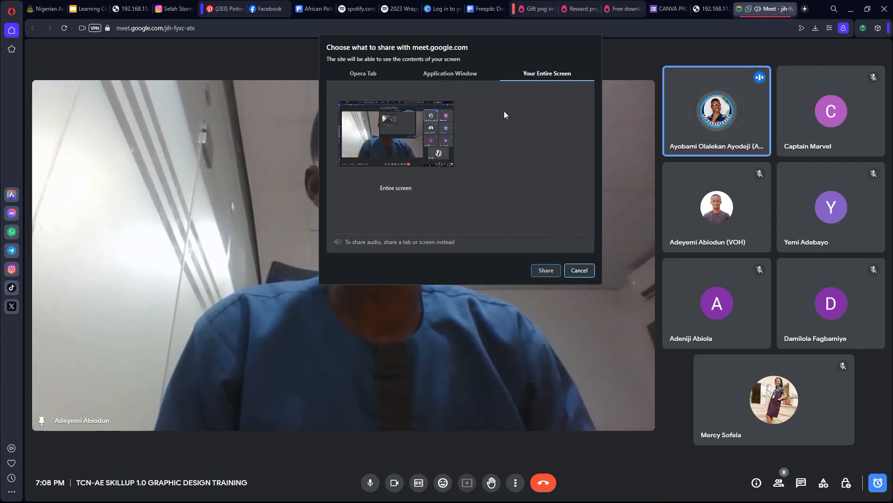
click(418, 130)
click(546, 270)
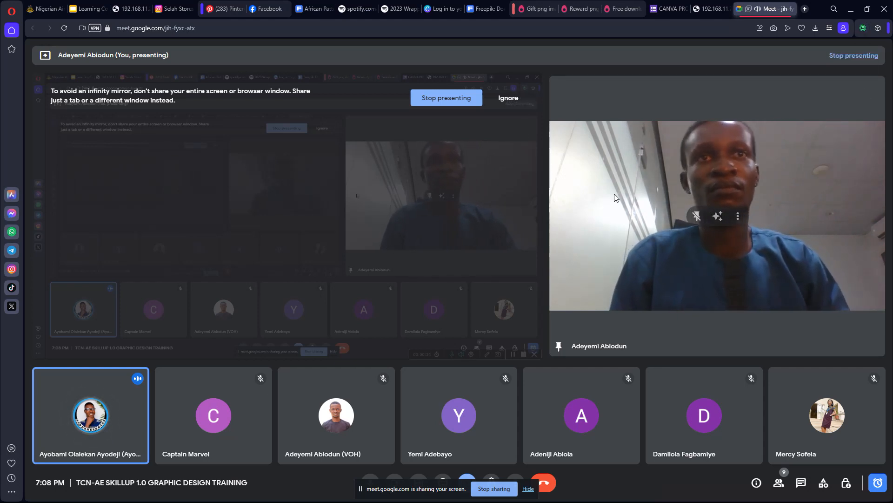
click(507, 98)
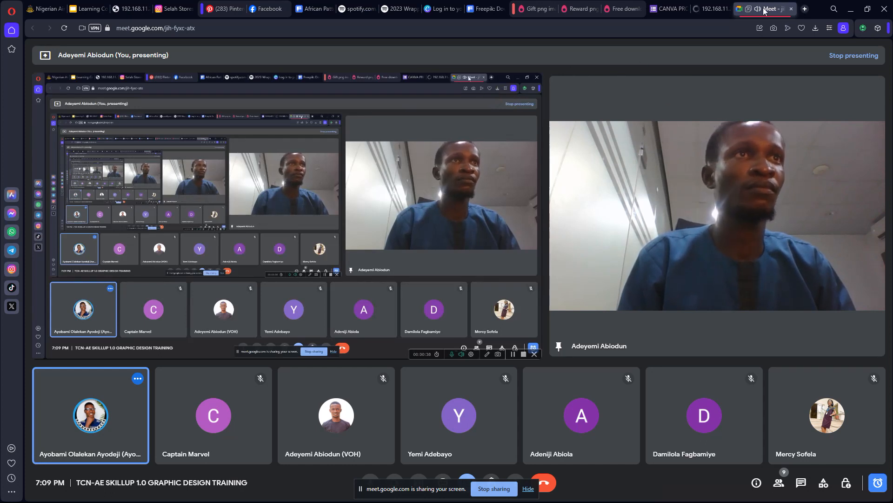
click(851, 9)
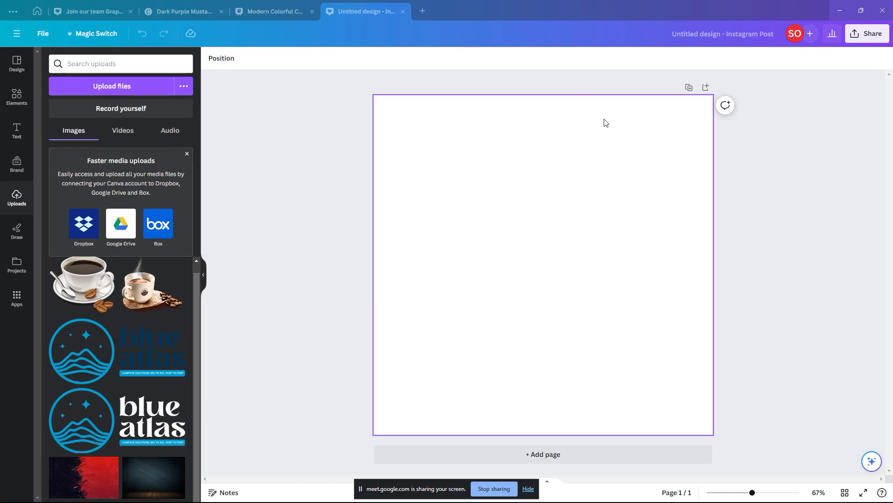
Step: Bring the Pinterest Chrome window forward on the pin tab and enter 'skin care flyer' in search
key(alt+Tab)
key(alt+Tab)
key(alt+Tab)
key(alt+Tab)
key(alt+Tab)
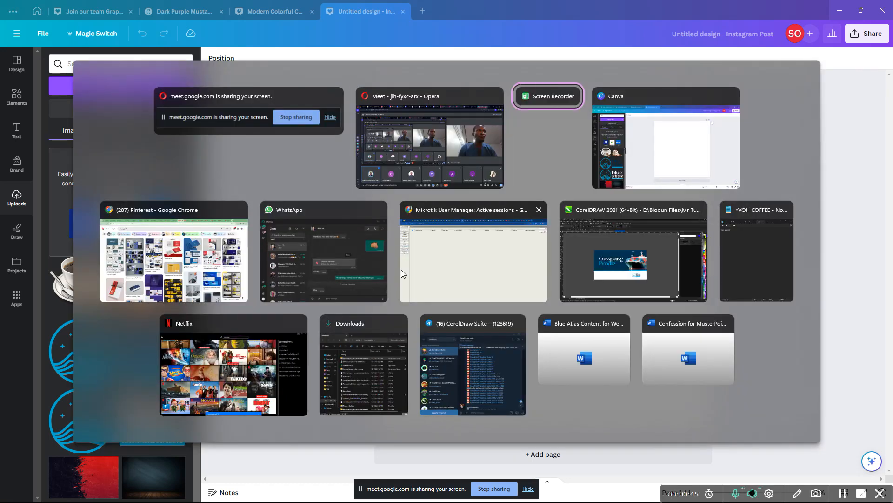
key(alt+shift+Tab)
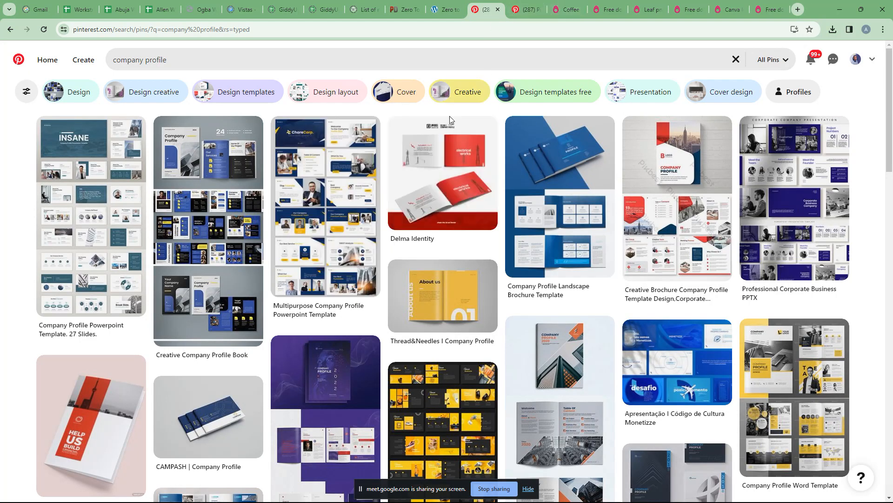
click(426, 58)
click(512, 17)
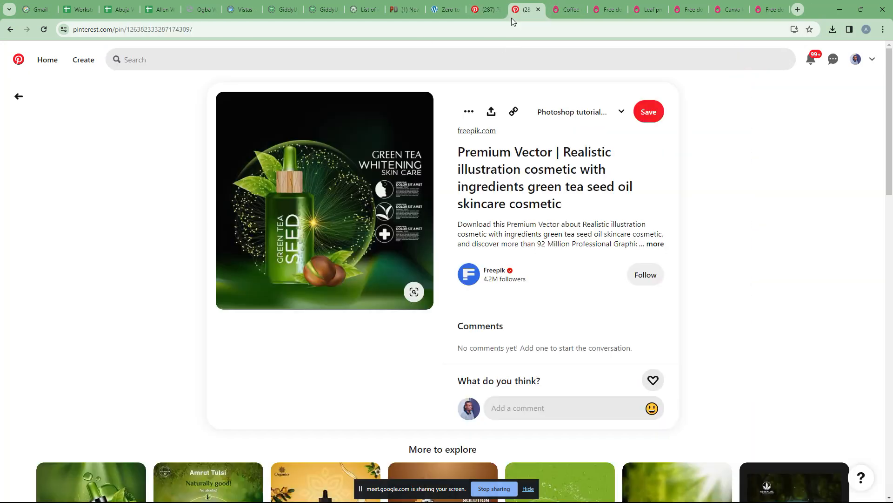
click(434, 60)
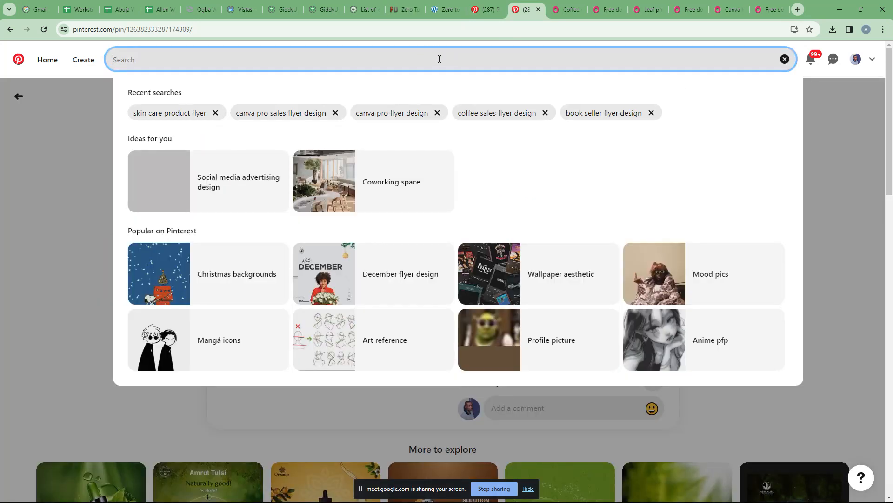
text(skin care flyer)
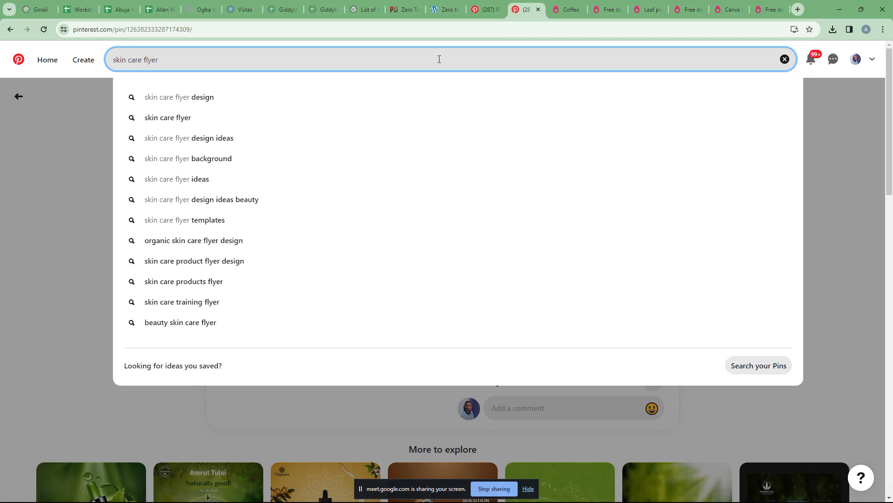
Step: Search Pinterest for 'skin care flyer design' and scroll through the results
click(204, 96)
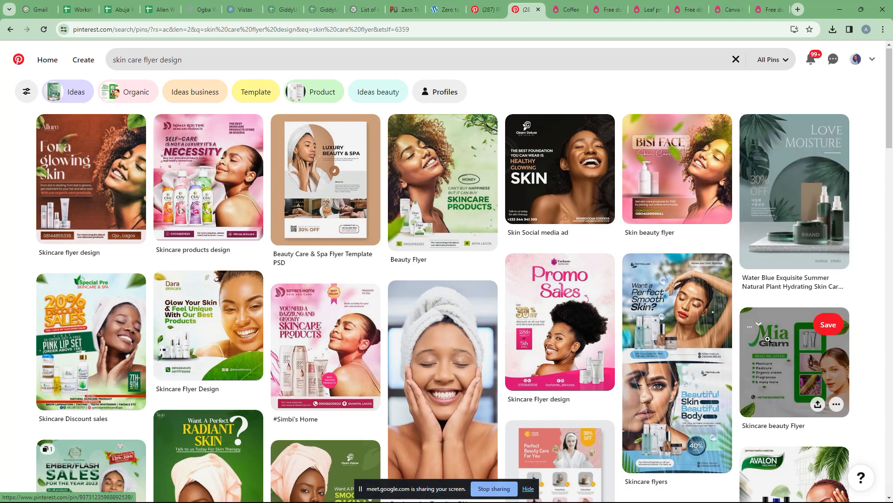
scroll(768, 342, down, 3)
scroll(768, 342, up, 1)
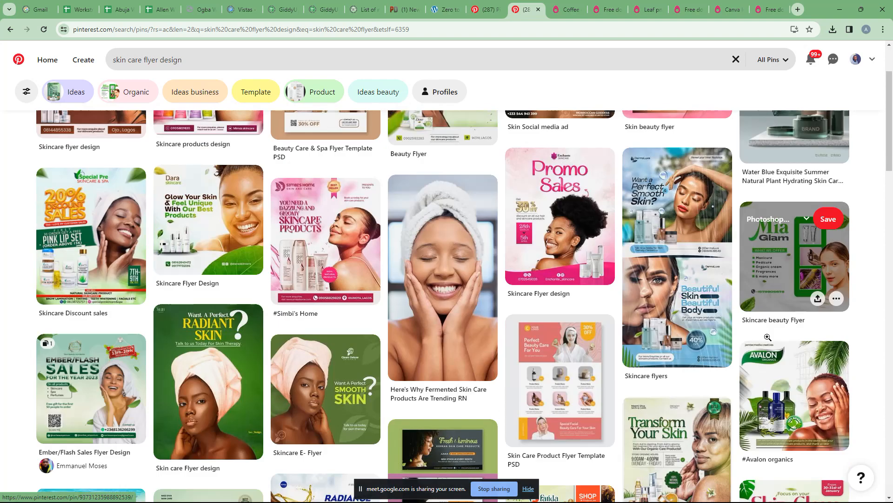
scroll(768, 337, down, 2)
scroll(768, 337, down, 2)
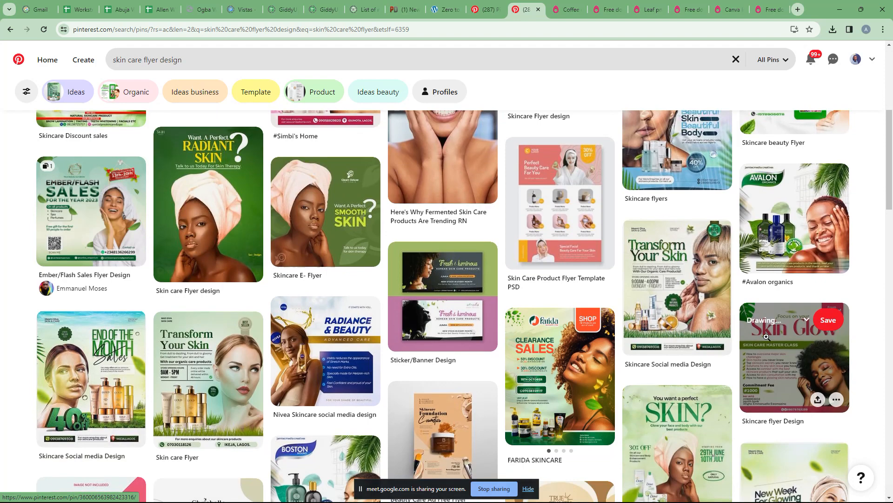
scroll(385, 240, down, 4)
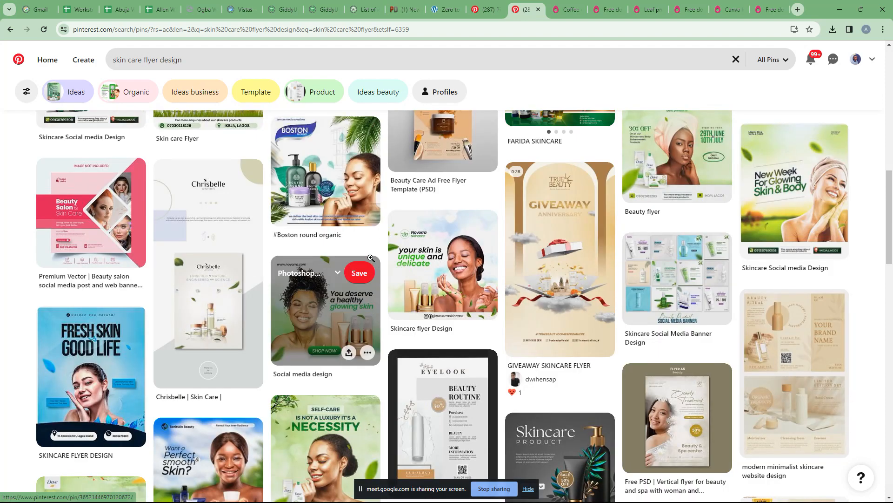
scroll(472, 258, up, 5)
scroll(472, 259, up, 6)
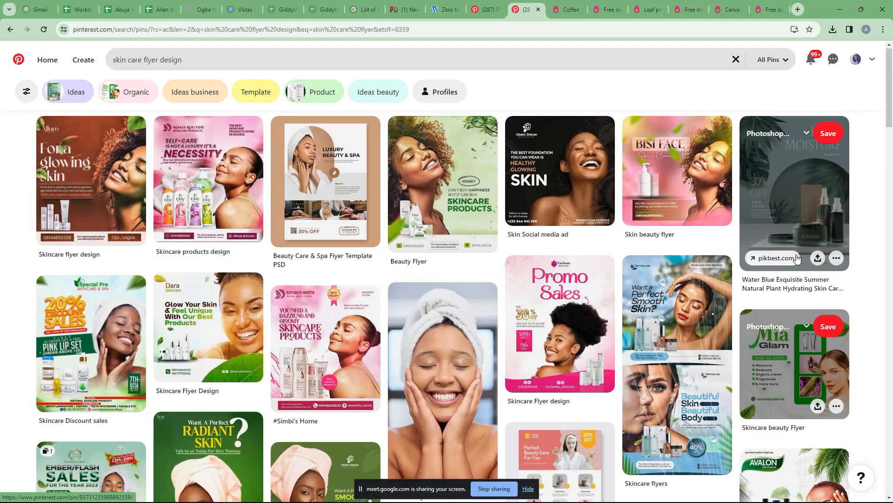
scroll(608, 233, up, 2)
Step: Look at the Skin beauty flyer pin, then the Dara skincare flyer pin
click(665, 194)
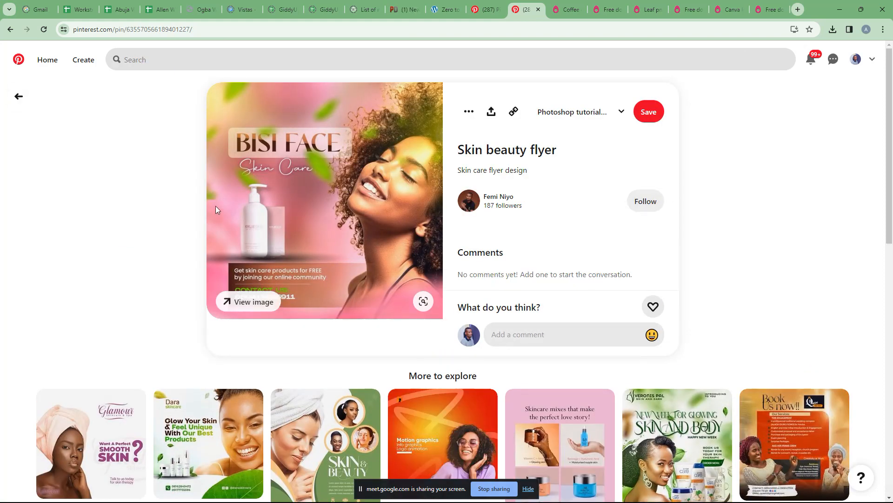
scroll(248, 191, down, 5)
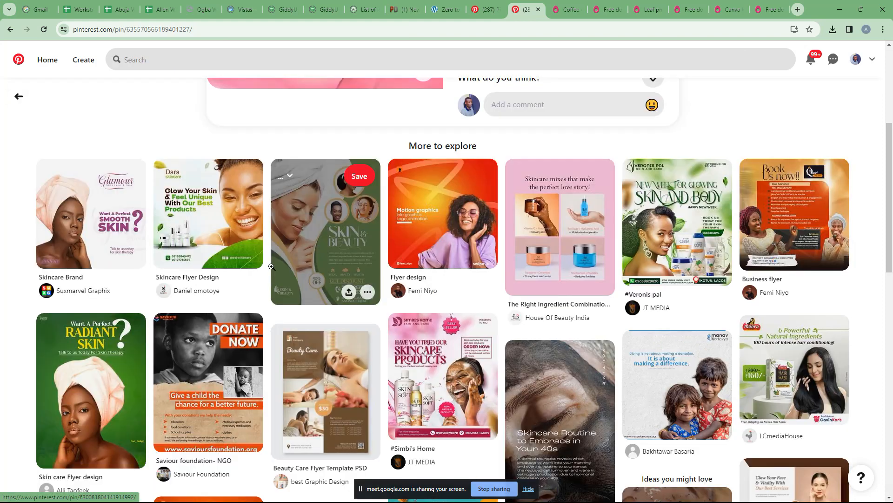
click(213, 224)
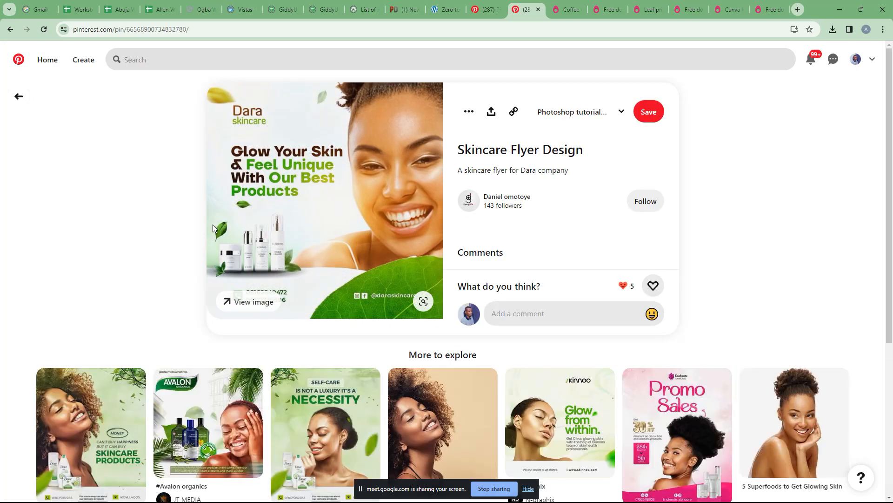
scroll(213, 225, down, 5)
scroll(213, 223, down, 4)
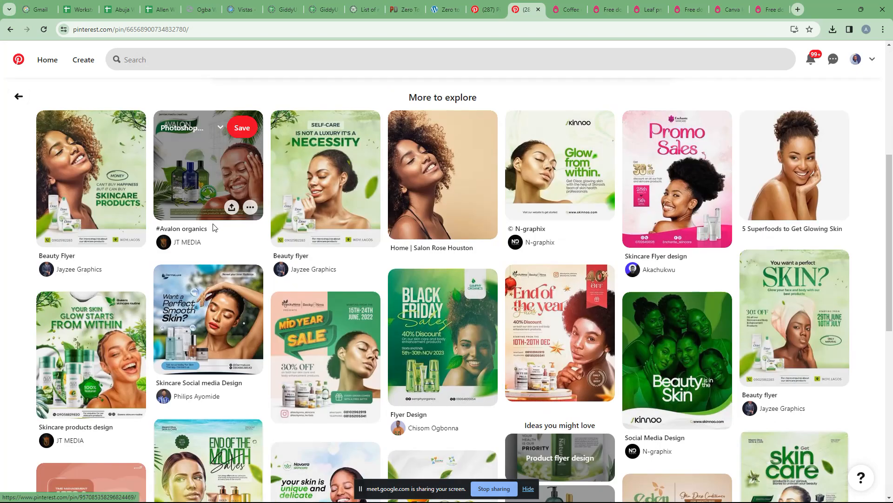
scroll(313, 317, down, 7)
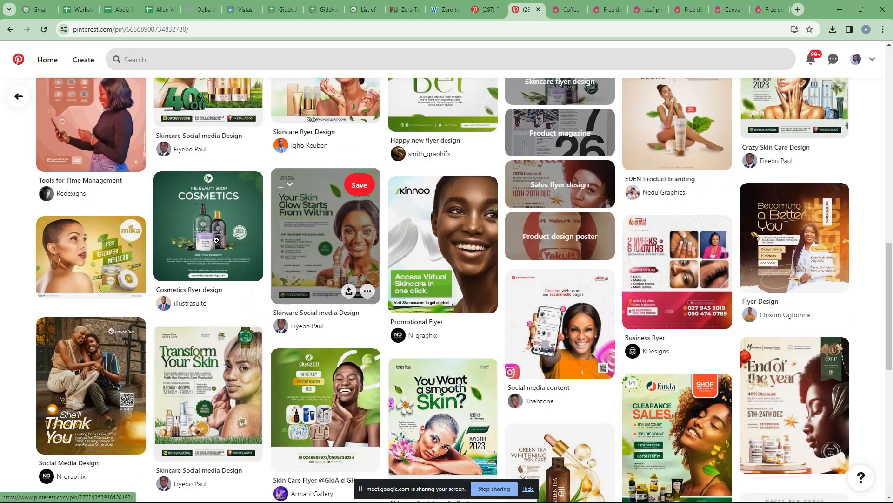
Step: Browse the Cosmetics and White background cosmetics pins, ending on the black minimalist skincare product pin
click(217, 240)
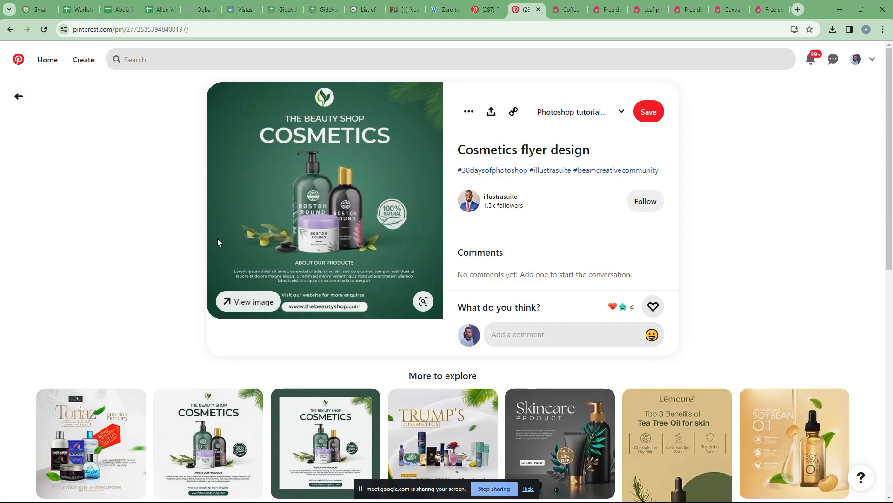
scroll(223, 340, down, 2)
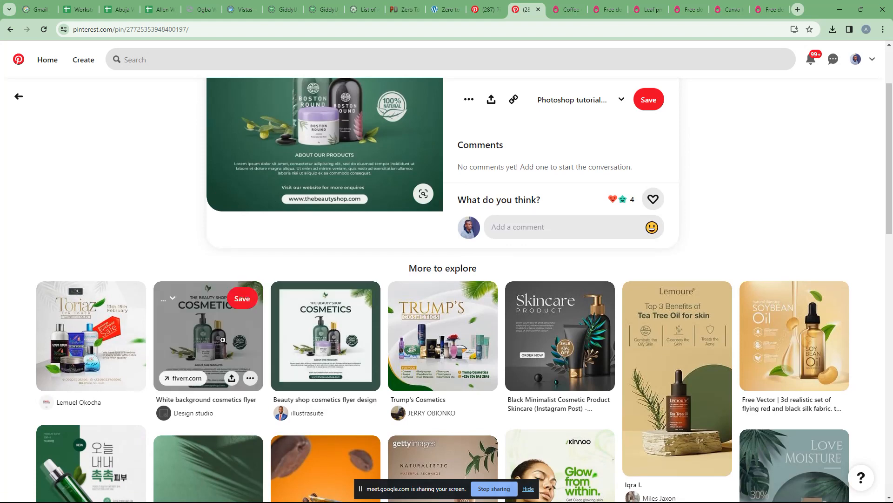
click(223, 339)
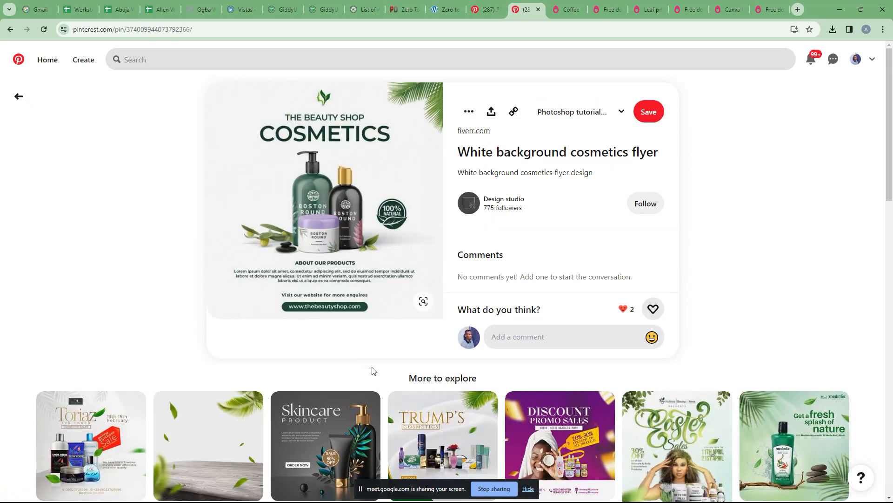
scroll(372, 370, down, 3)
click(341, 352)
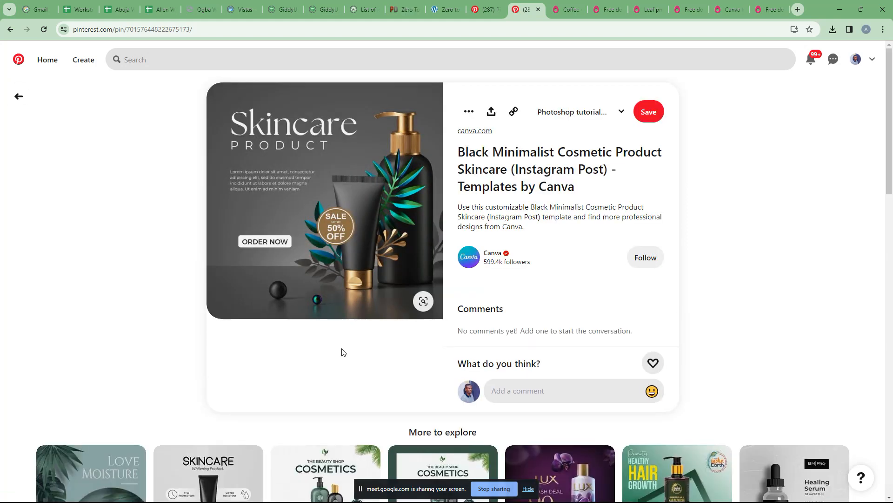
Step: Download the black minimalist skincare product pin image
click(468, 112)
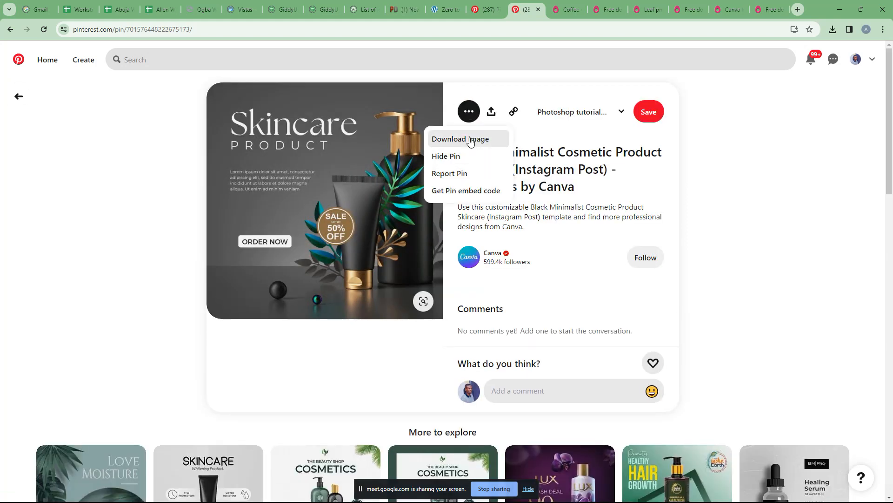
click(460, 138)
scroll(560, 323, down, 4)
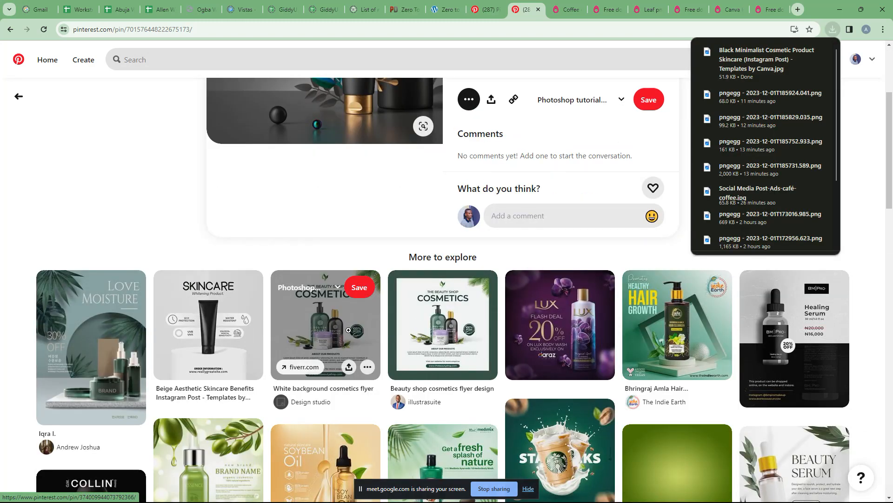
scroll(342, 331, down, 1)
Step: View the Beige Aesthetic Skincare Benefits pin, then return to the skincare product pin
click(198, 288)
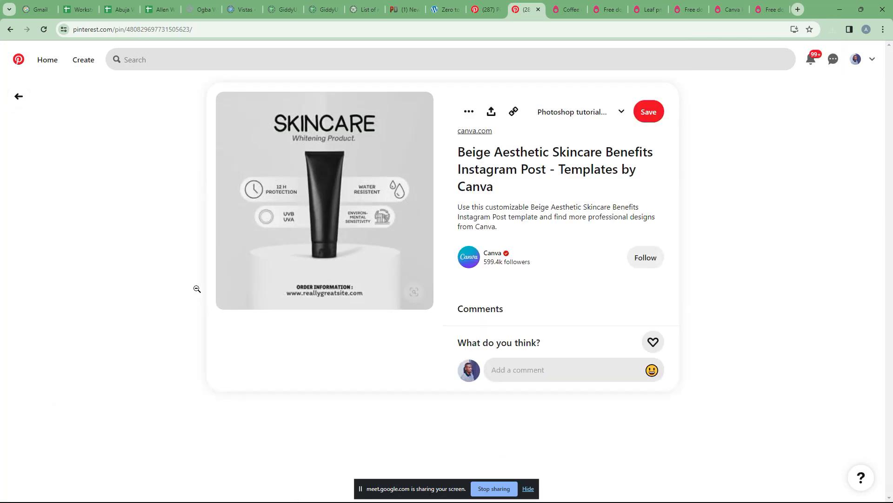
scroll(217, 290, down, 3)
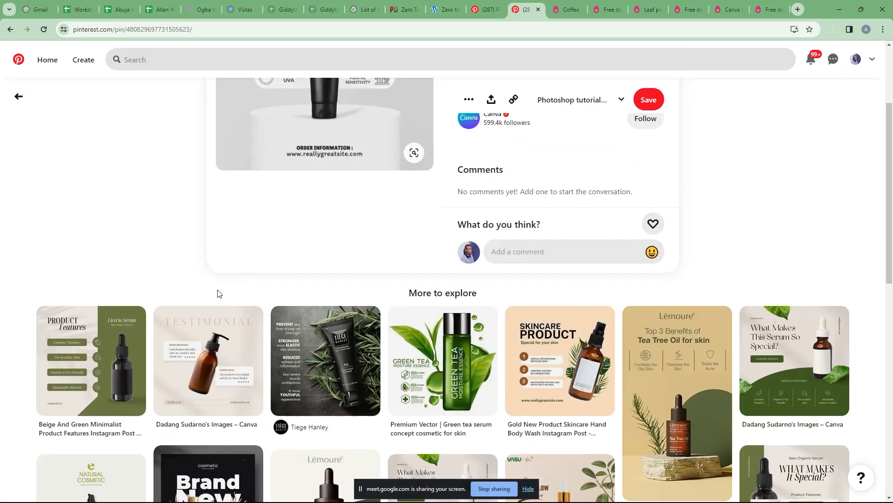
scroll(447, 340, down, 2)
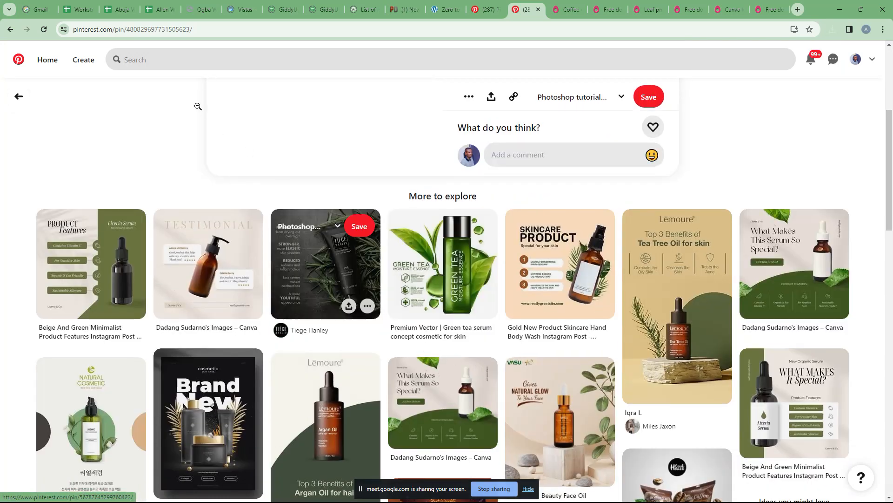
click(18, 96)
scroll(661, 248, down, 6)
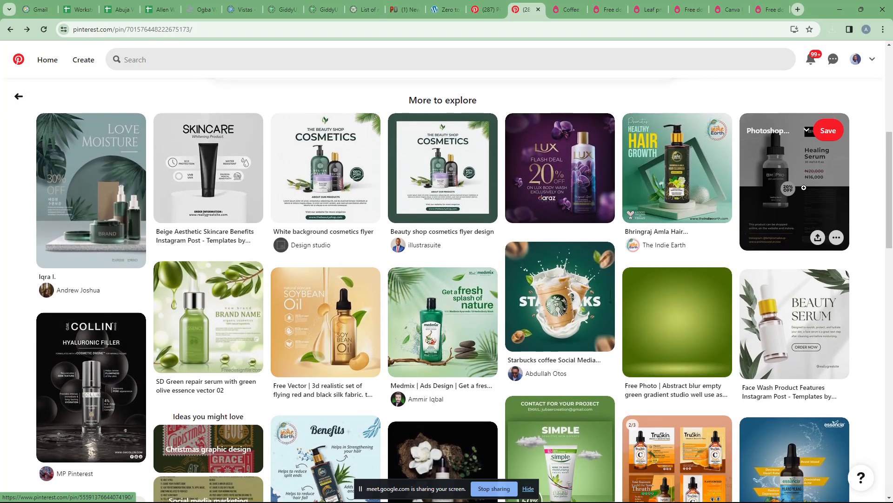
Step: Glance at the Healing Serum pin and return to the skincare product pin
click(748, 210)
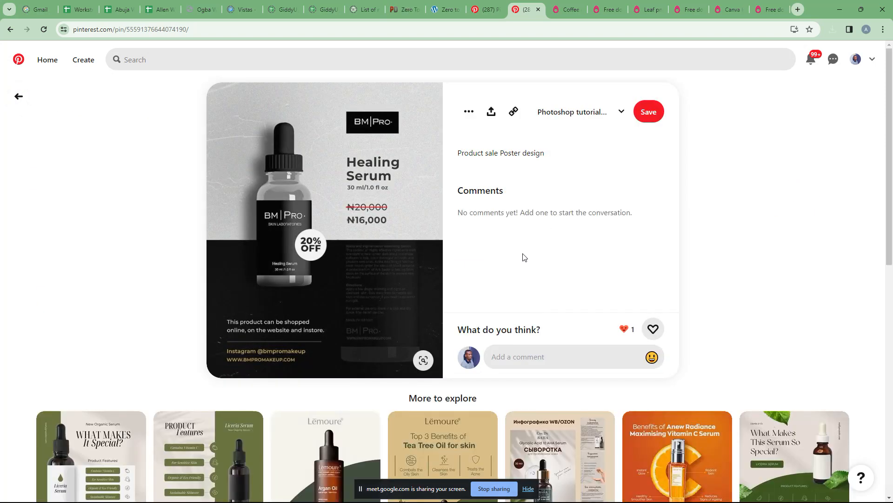
click(18, 97)
scroll(429, 275, down, 9)
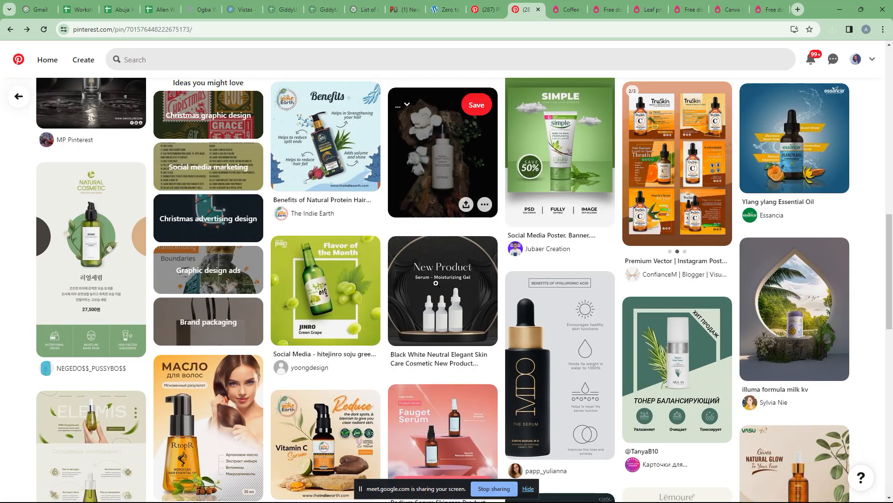
scroll(368, 187, up, 1)
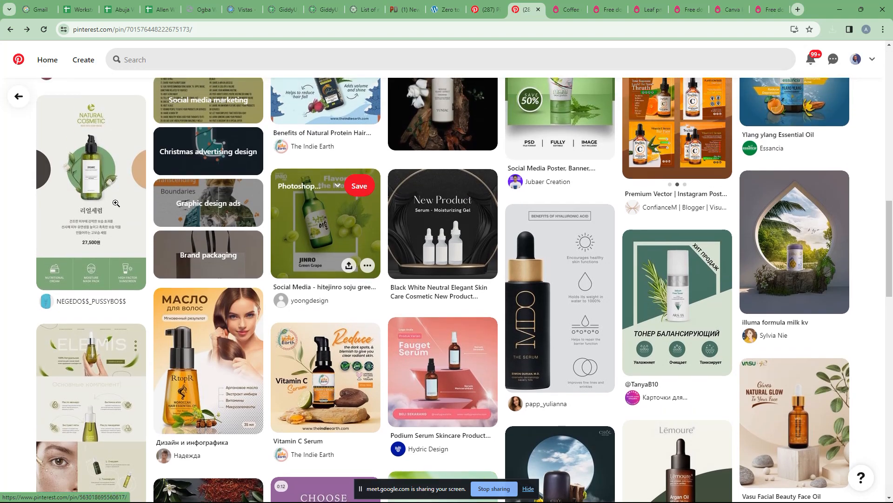
Step: Inspect the Natural Cosmetic pin, then return to the previous pin page
click(112, 201)
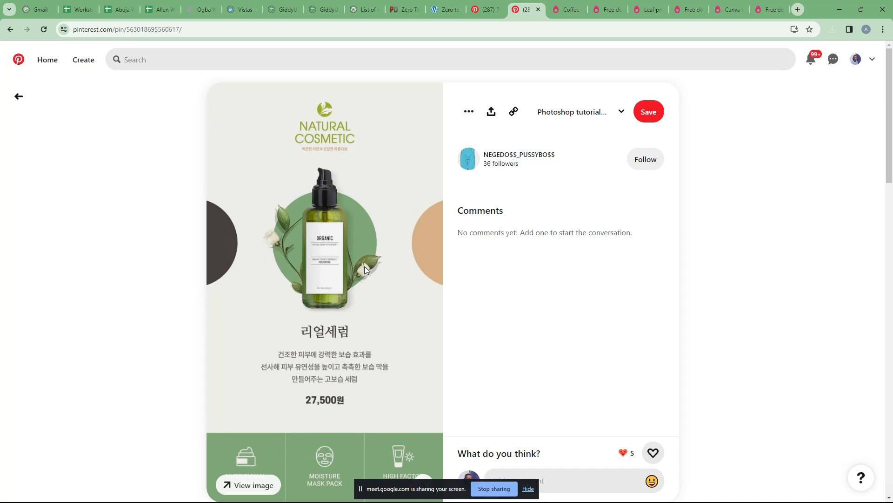
scroll(365, 267, down, 3)
scroll(362, 266, up, 3)
scroll(359, 266, down, 2)
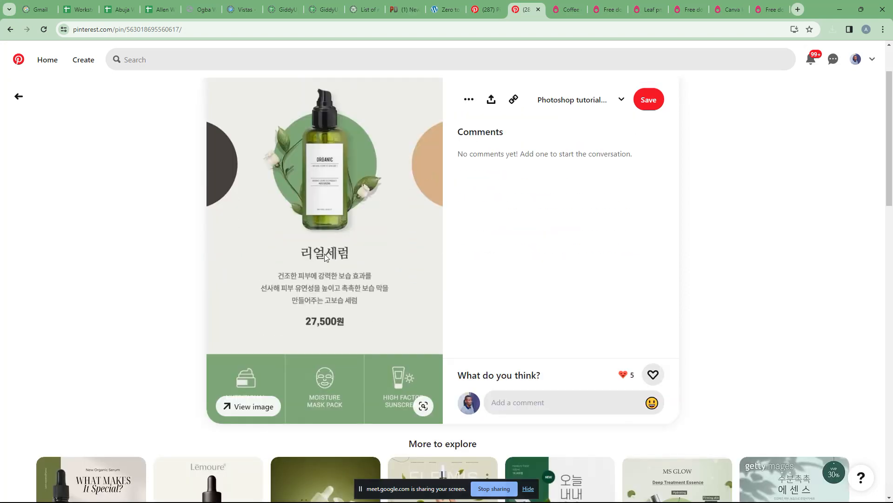
click(17, 98)
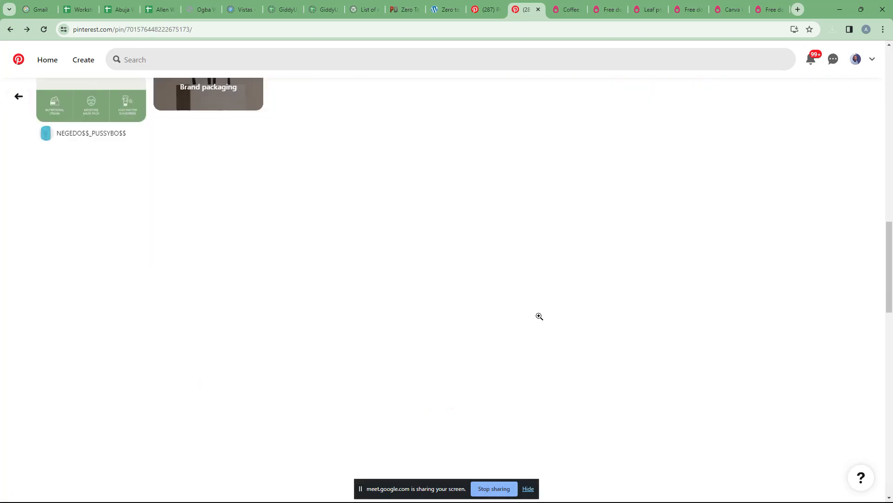
scroll(522, 308, down, 2)
scroll(522, 308, down, 1)
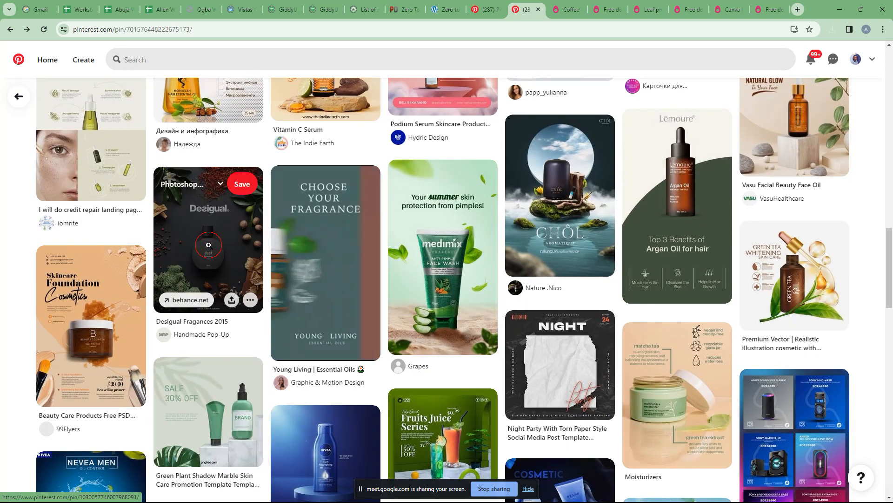
Step: View the Desigual Fragances 2015 pin and return to the original pin page
click(208, 241)
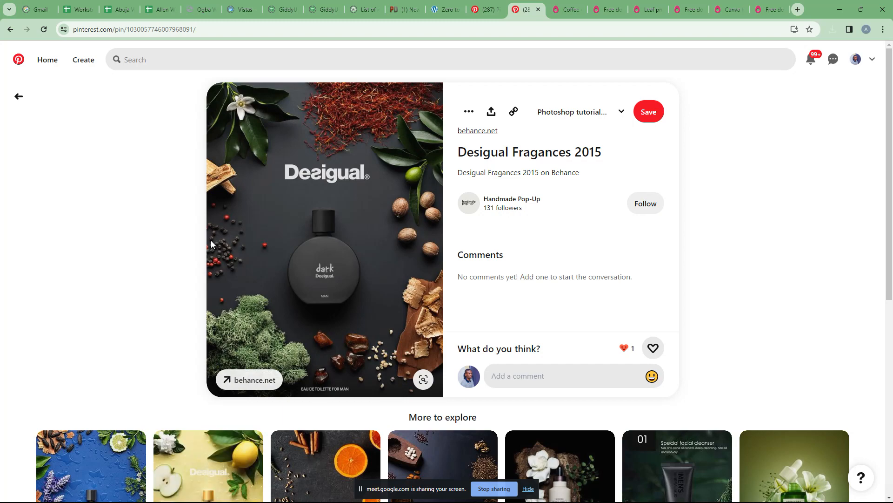
click(19, 96)
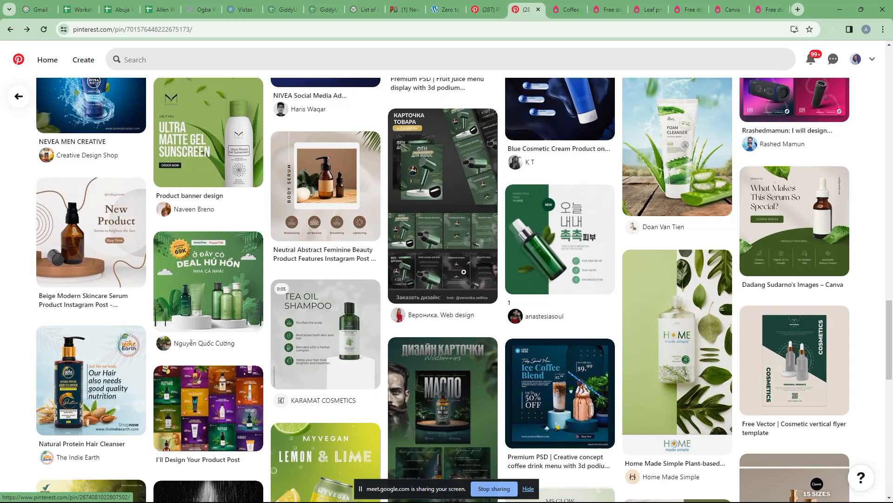
scroll(461, 271, down, 3)
scroll(464, 271, down, 3)
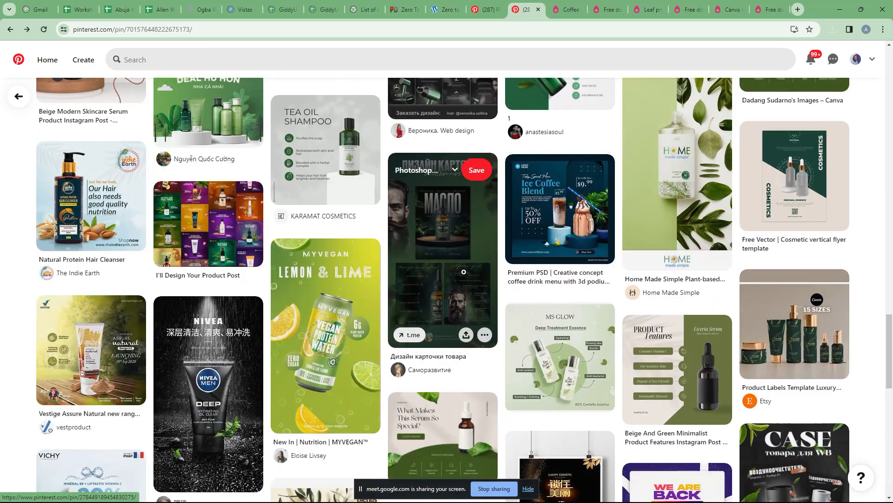
scroll(464, 271, down, 3)
scroll(464, 271, up, 5)
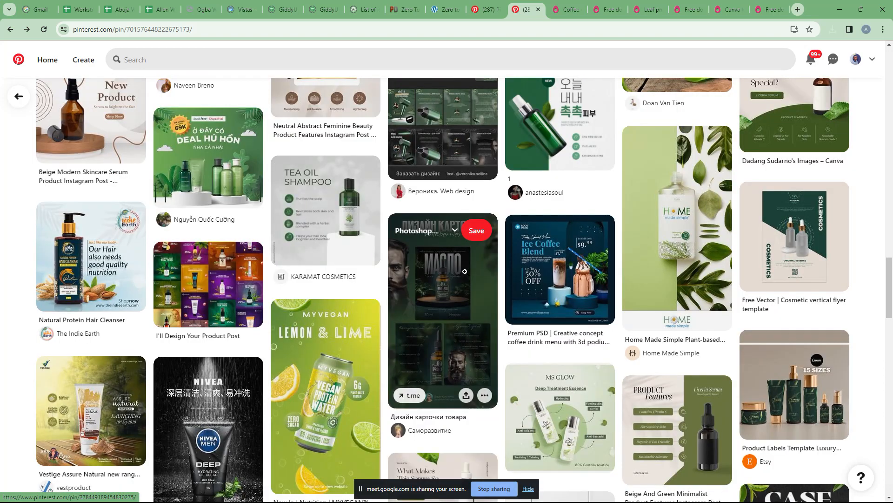
Step: Scroll down through the More to explore grid of related skincare ideas
scroll(464, 271, down, 8)
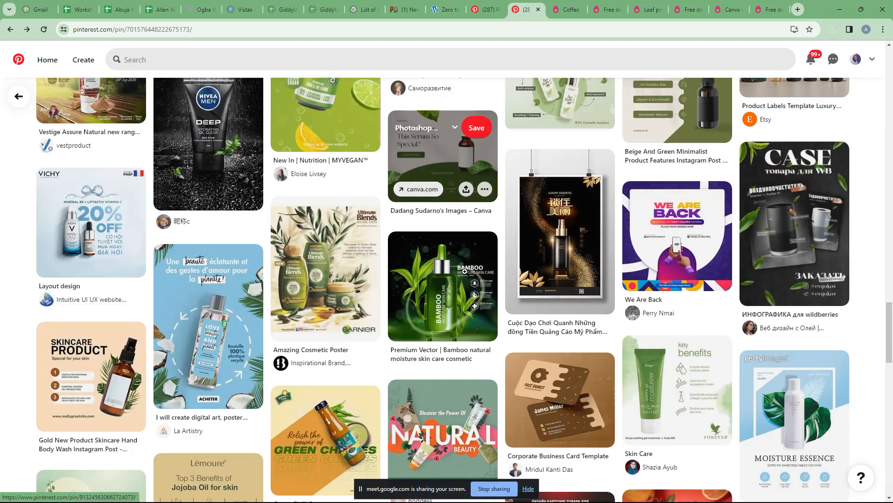
scroll(464, 271, down, 1)
scroll(442, 338, down, 3)
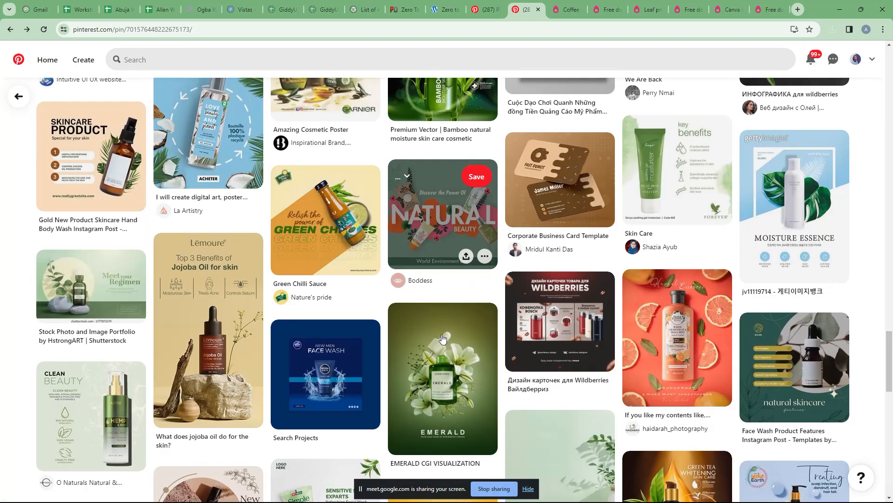
scroll(443, 338, down, 6)
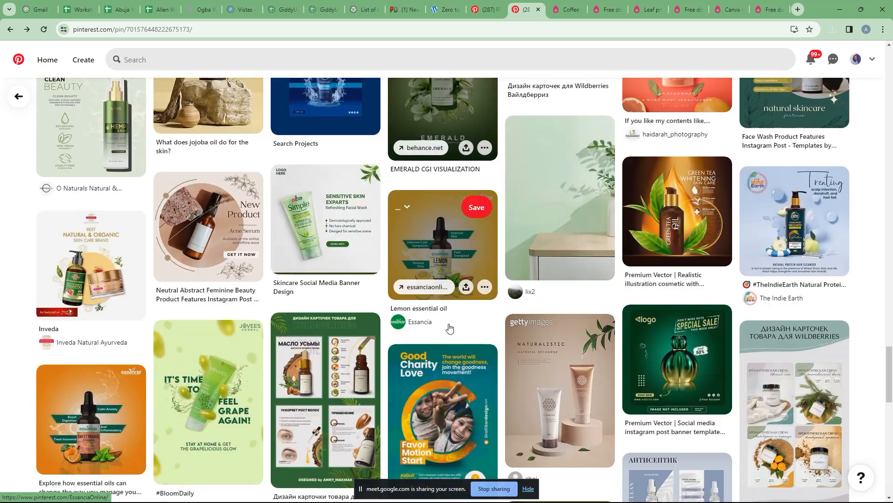
scroll(326, 228, down, 2)
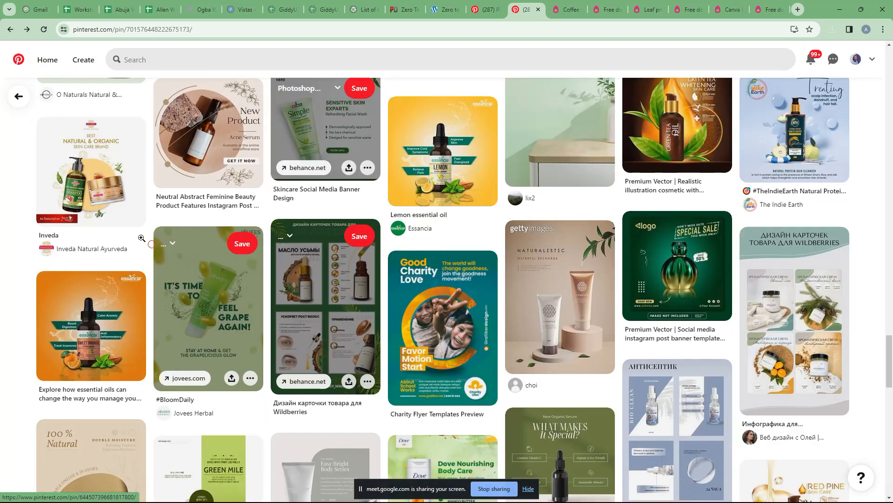
drag(142, 237, 165, 221)
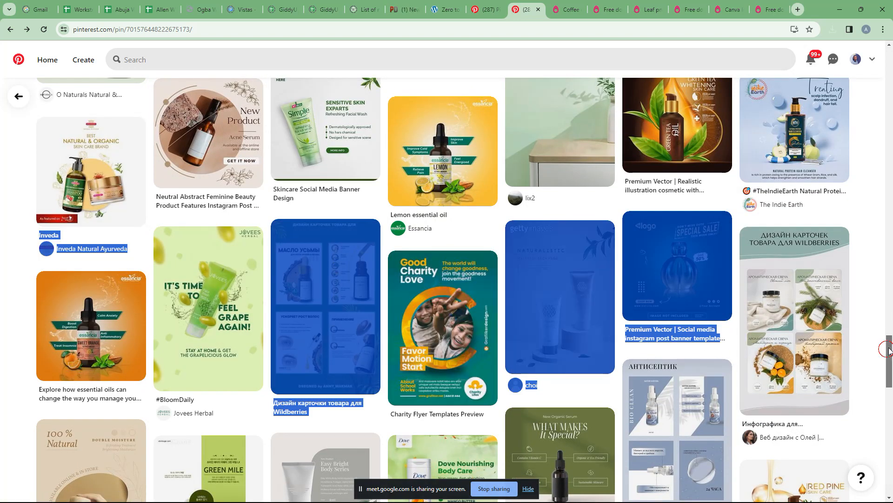
drag(889, 350, 873, 433)
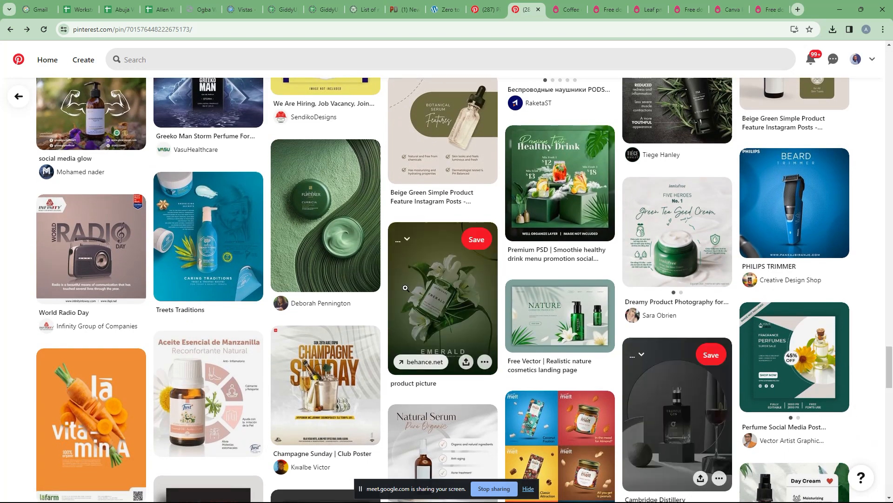
scroll(405, 288, down, 8)
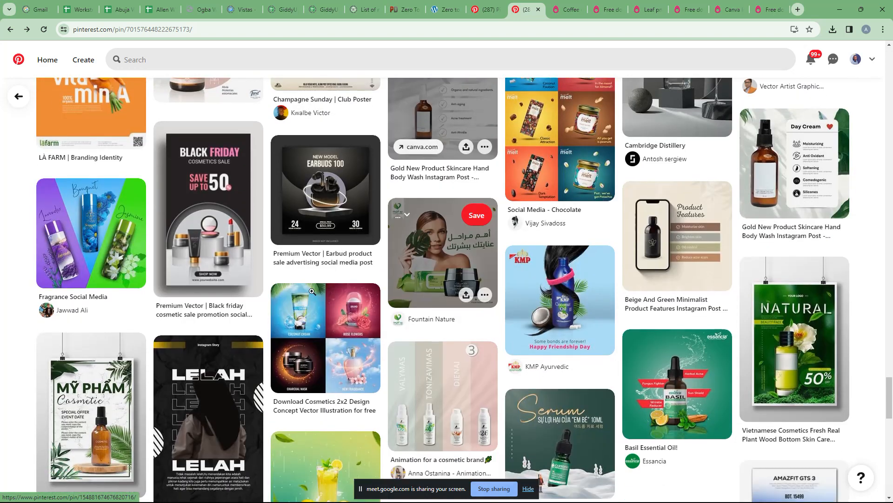
scroll(312, 291, down, 7)
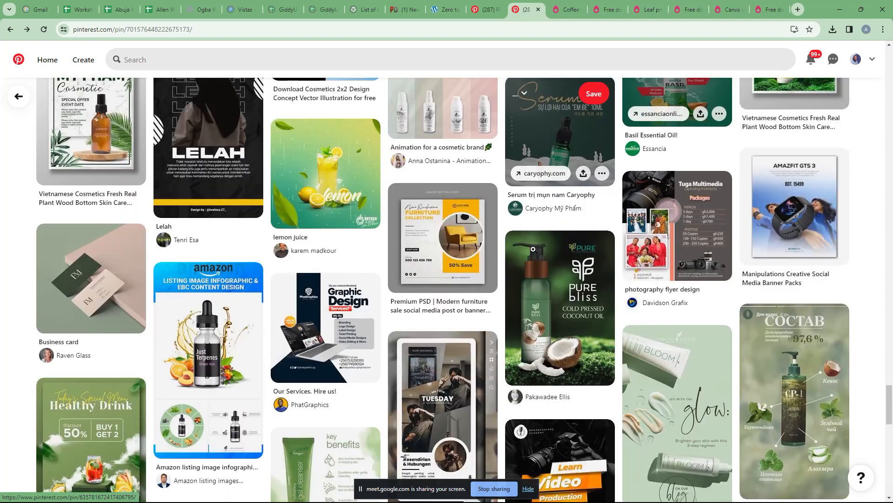
scroll(533, 249, down, 3)
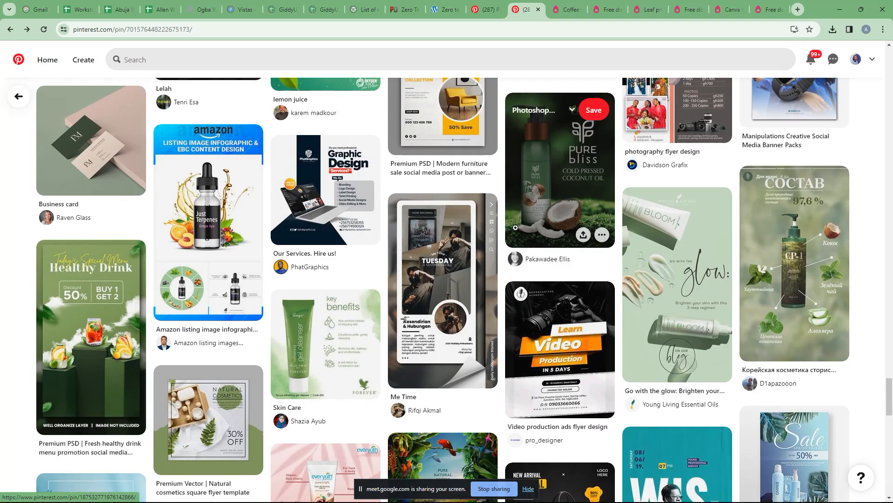
scroll(443, 252, down, 1)
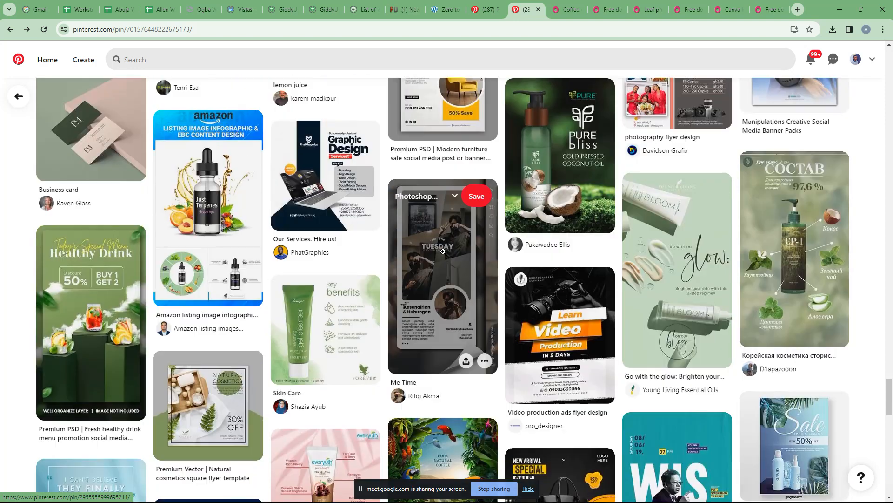
scroll(442, 251, down, 12)
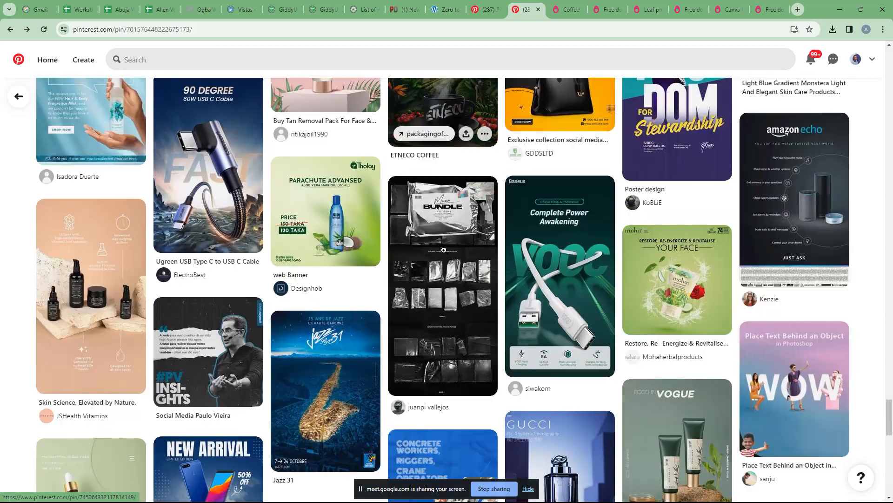
scroll(443, 250, down, 10)
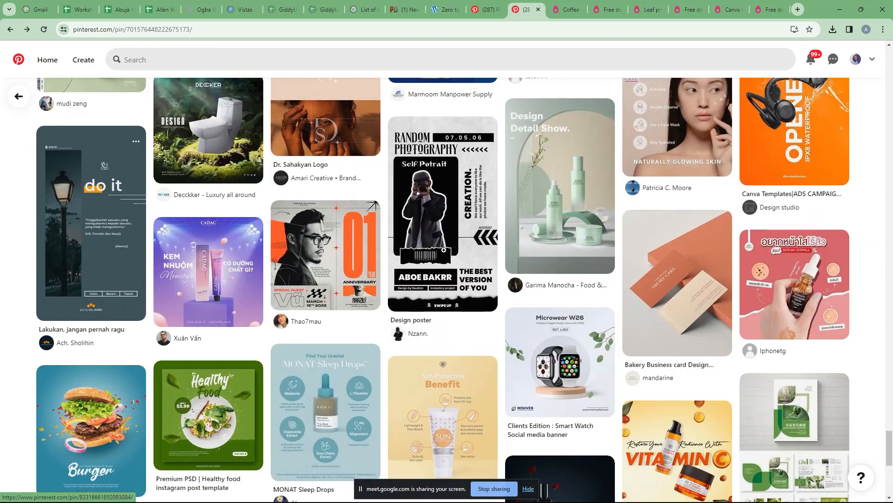
scroll(443, 250, down, 1)
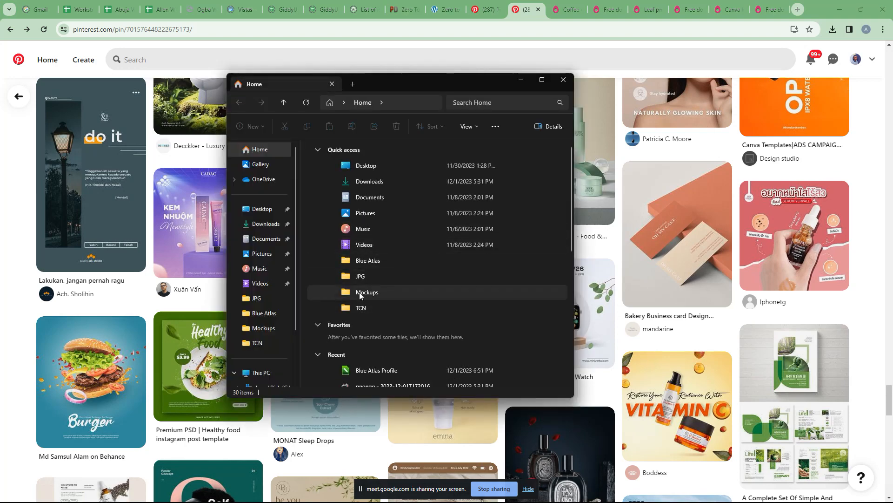
Step: Open the Downloads folder and sort its files by date modified
click(372, 180)
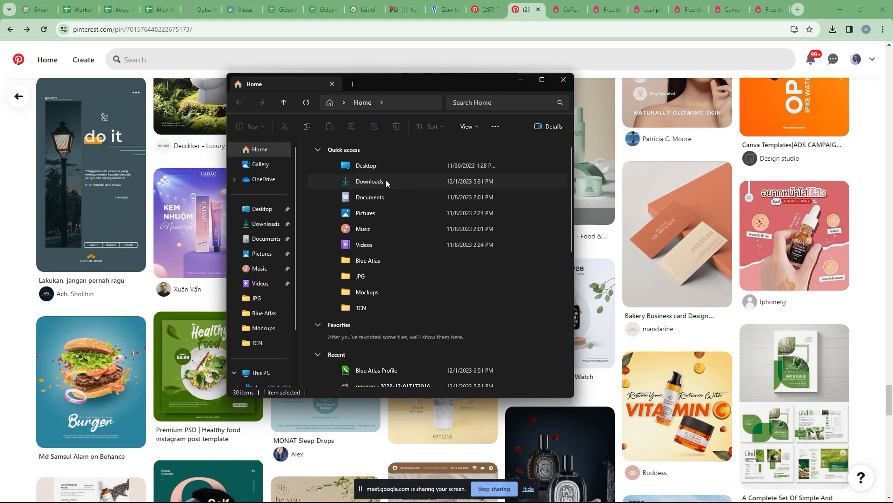
double_click(380, 182)
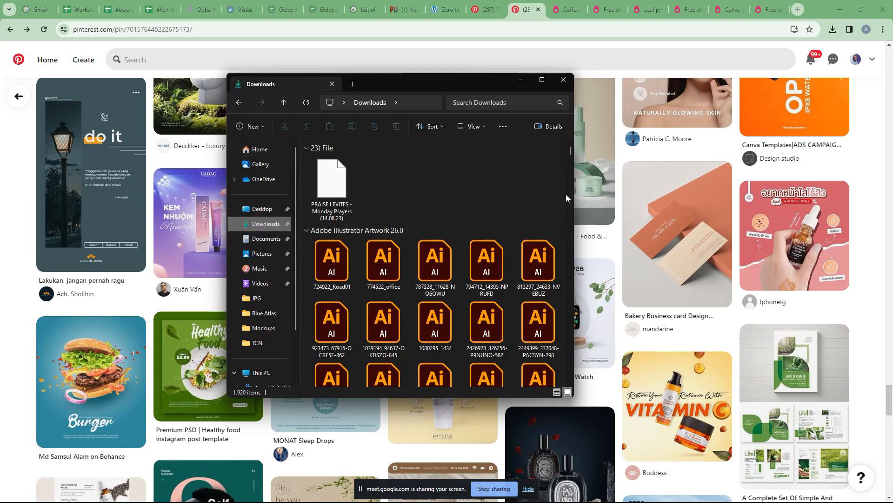
drag(570, 154, 568, 136)
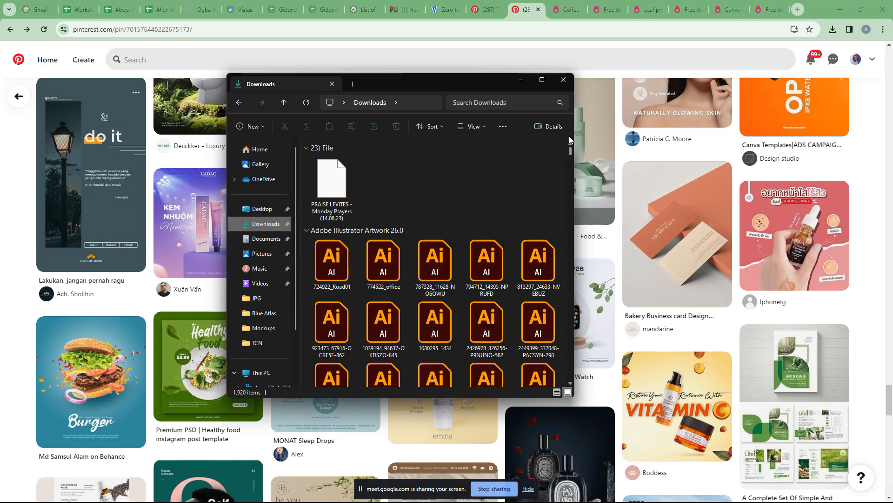
right_click(483, 172)
mouse_move(513, 197)
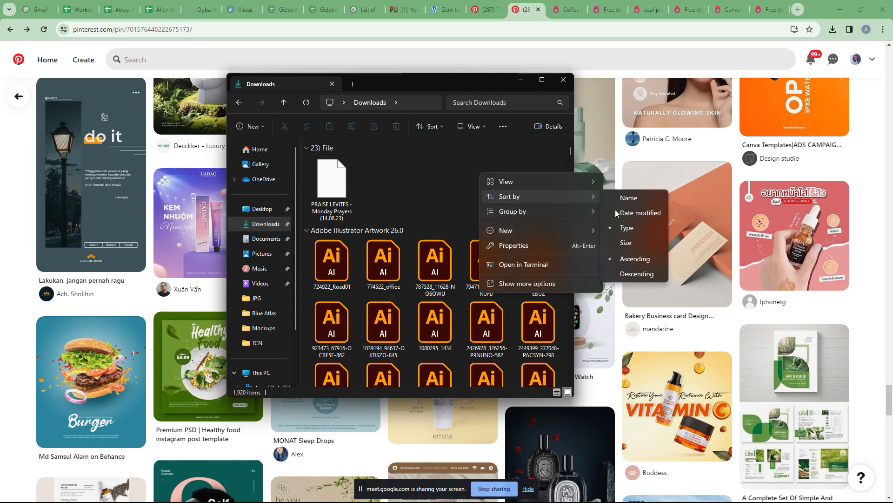
click(629, 213)
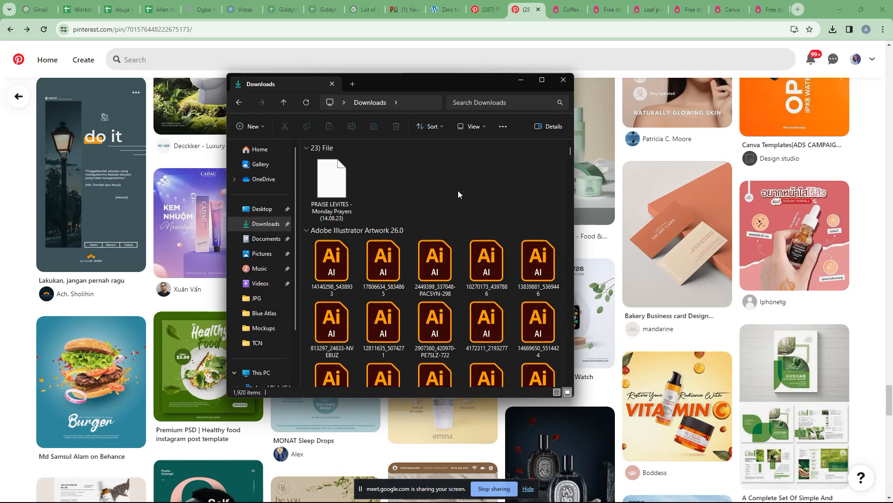
Step: Briefly visit Documents, return to Downloads, and sort it by date modified again
click(267, 238)
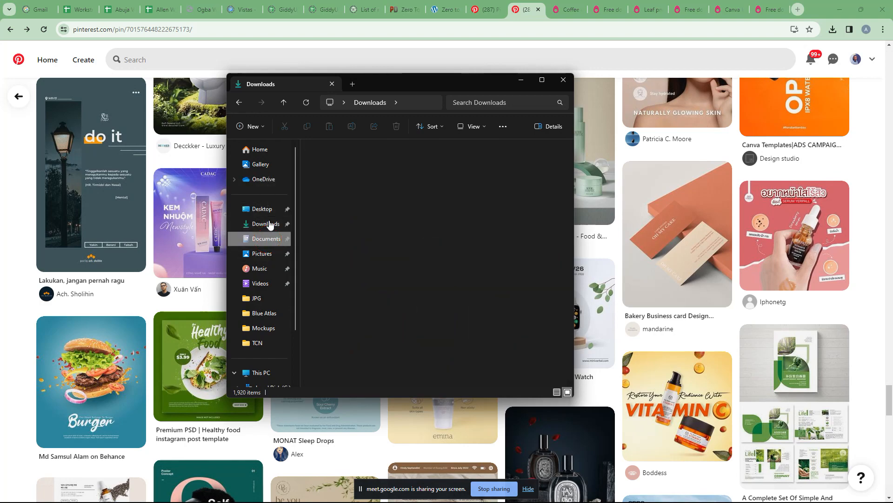
click(270, 223)
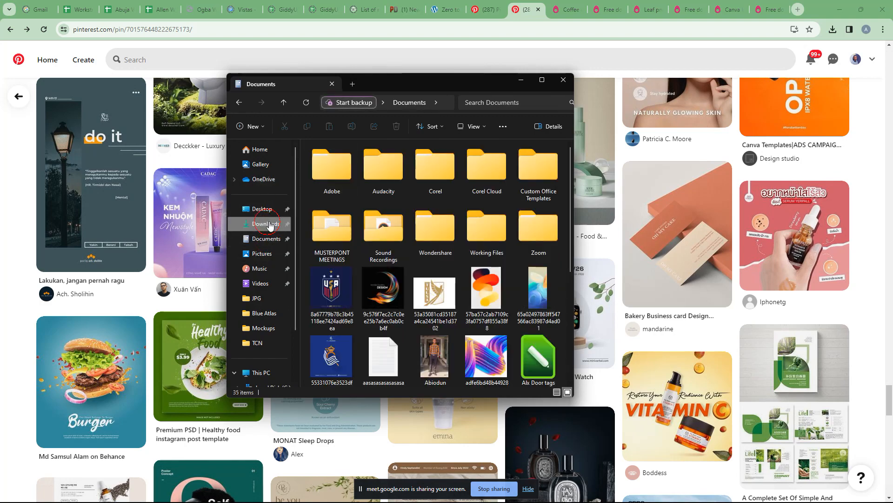
right_click(432, 189)
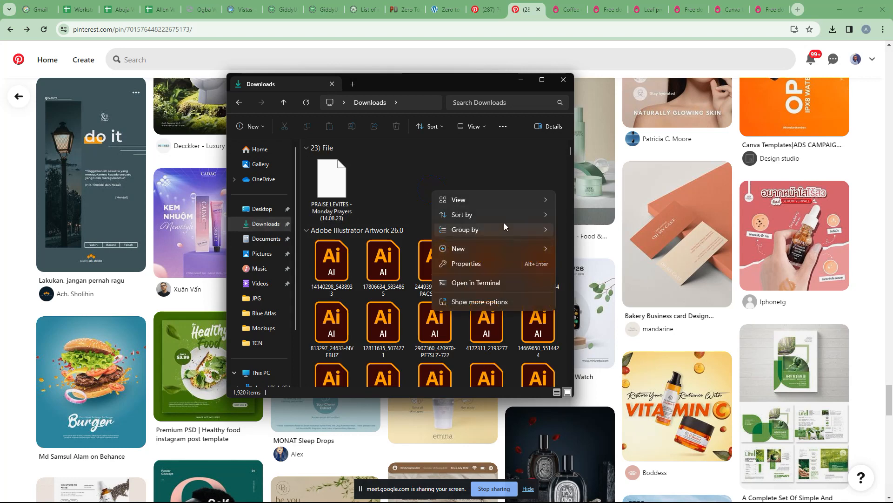
mouse_move(504, 216)
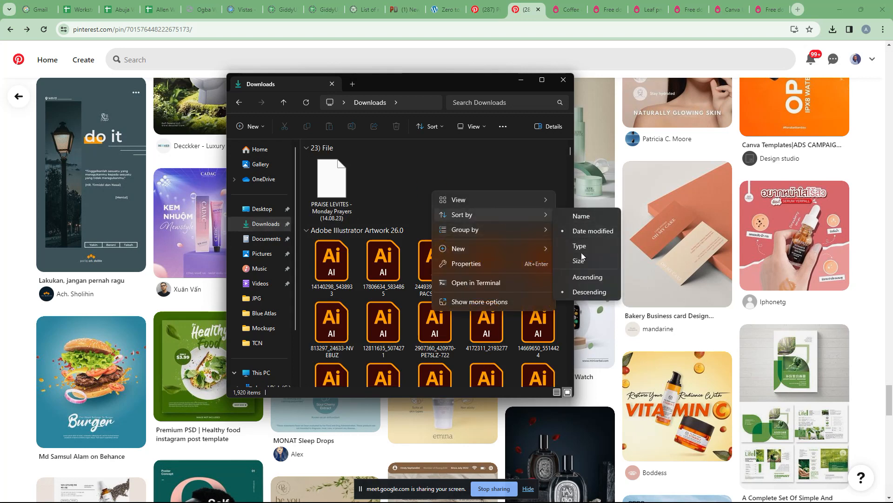
click(584, 231)
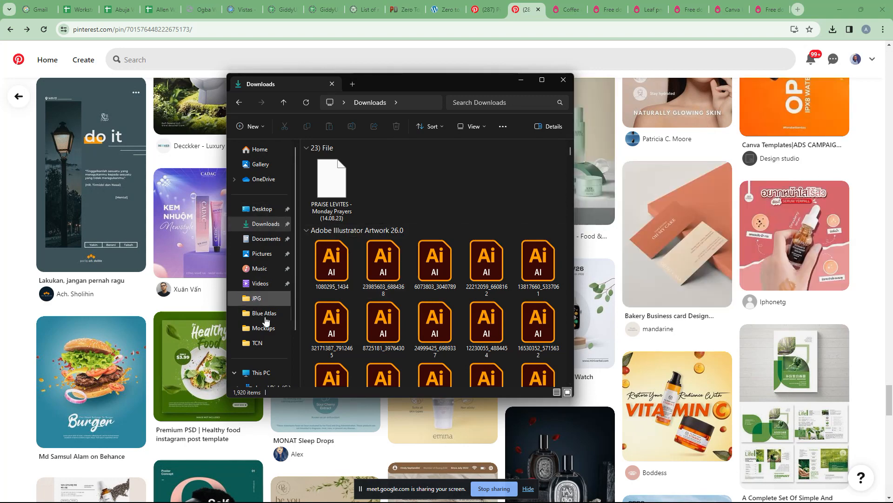
Step: Download the black minimalist skincare template image and open it from Chrome's downloads
key(alt+Tab)
scroll(543, 217, up, 20)
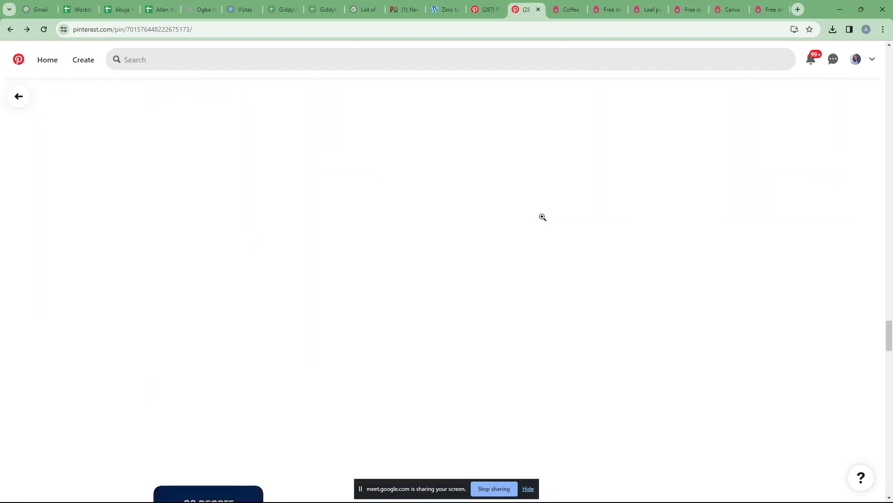
scroll(543, 217, up, 10)
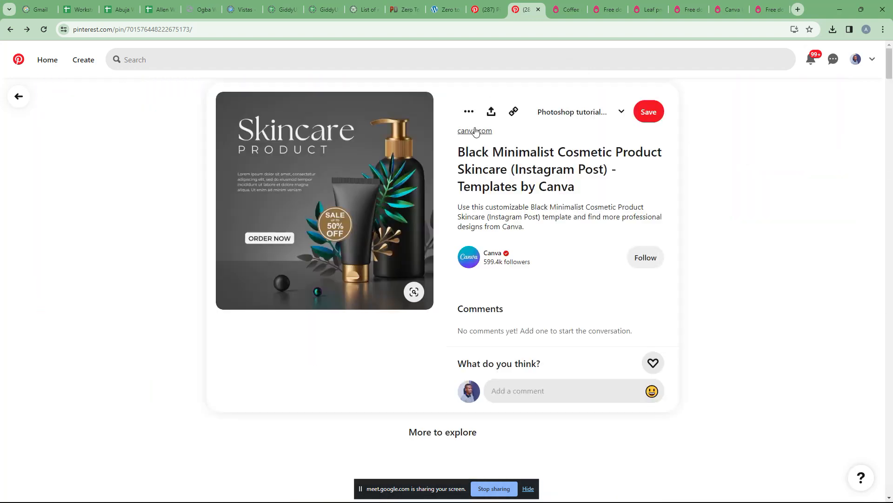
click(469, 111)
click(474, 140)
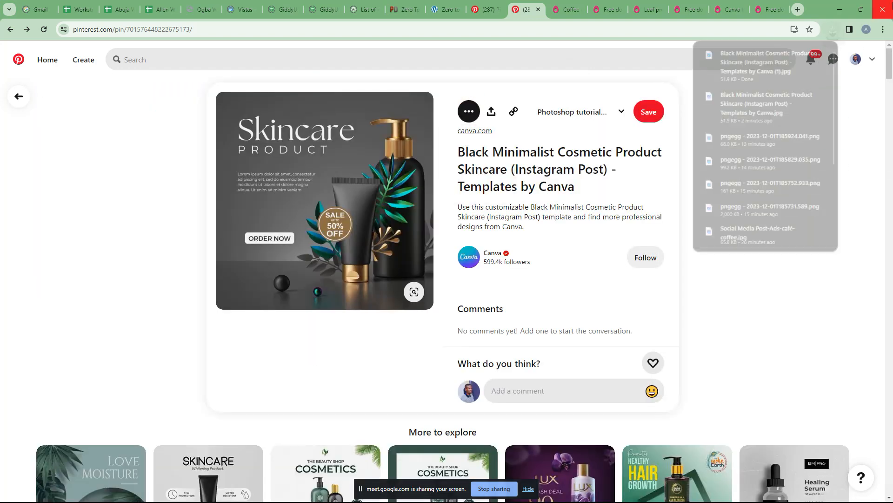
mouse_move(769, 52)
click(803, 51)
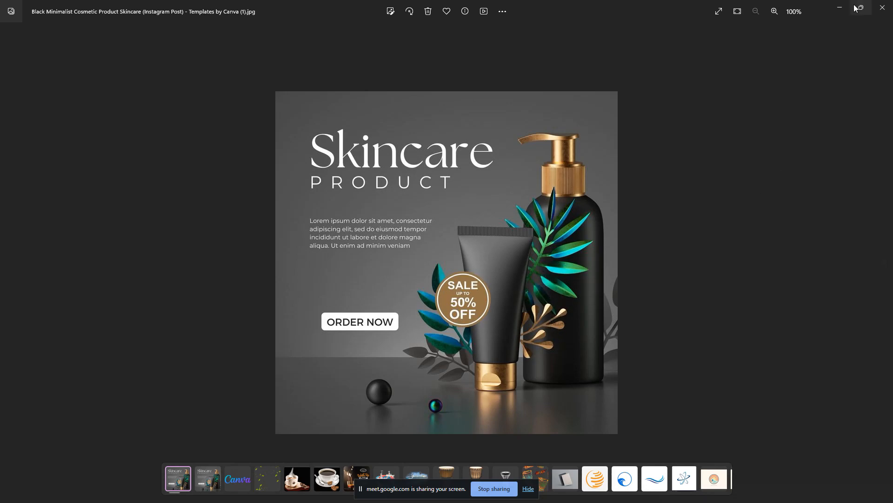
Step: Snap the Photos reference image to the left half and Chrome to the right half
mouse_move(860, 7)
click(750, 35)
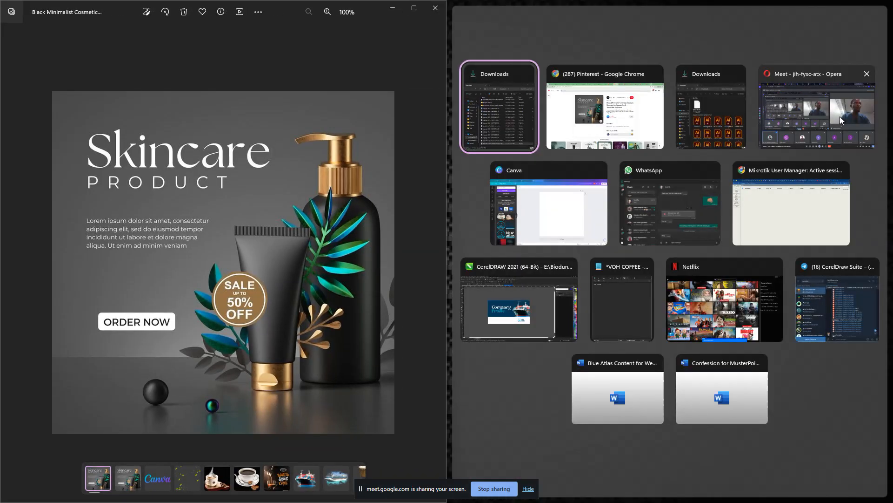
click(624, 126)
Step: Load freepik.com in the Chrome tab on the right
click(694, 13)
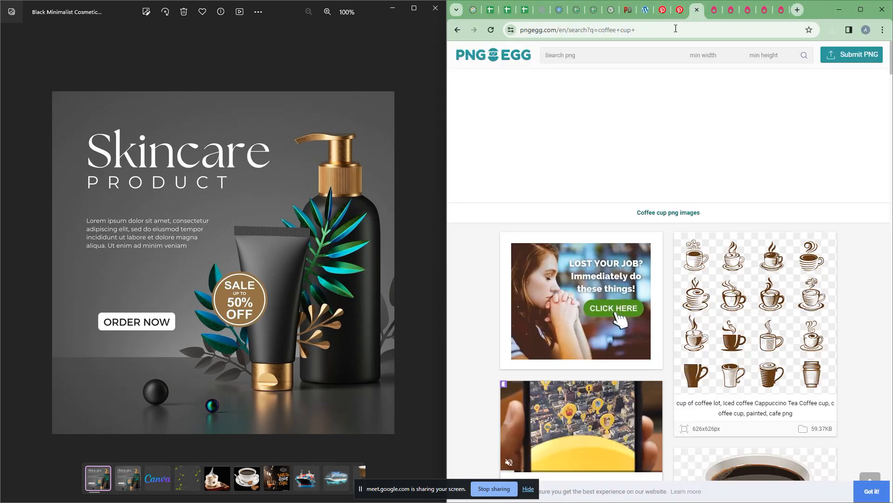
click(664, 34)
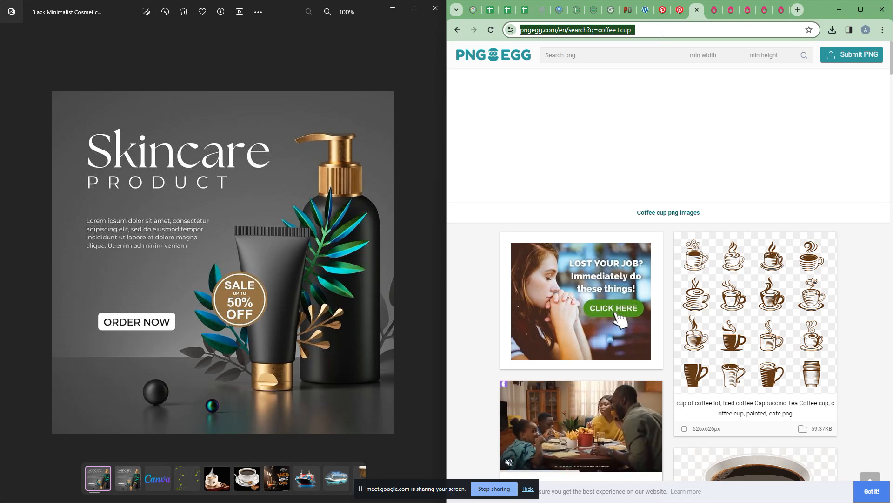
text(free)
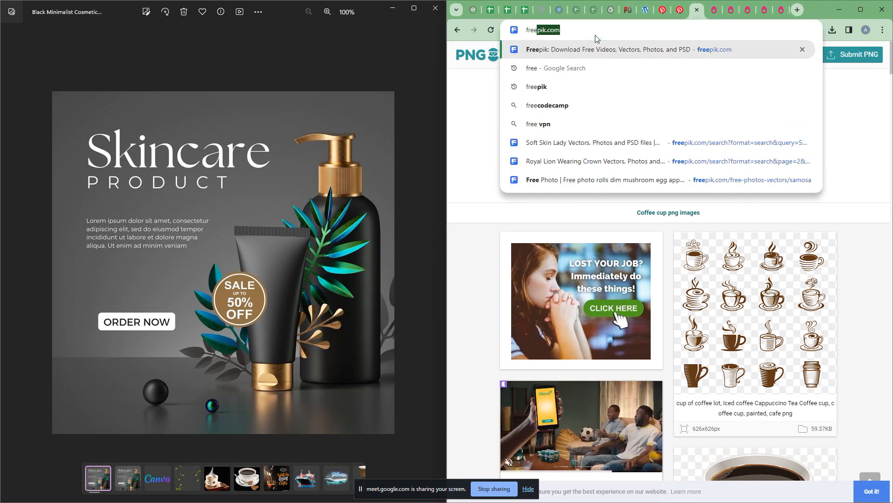
key(Return)
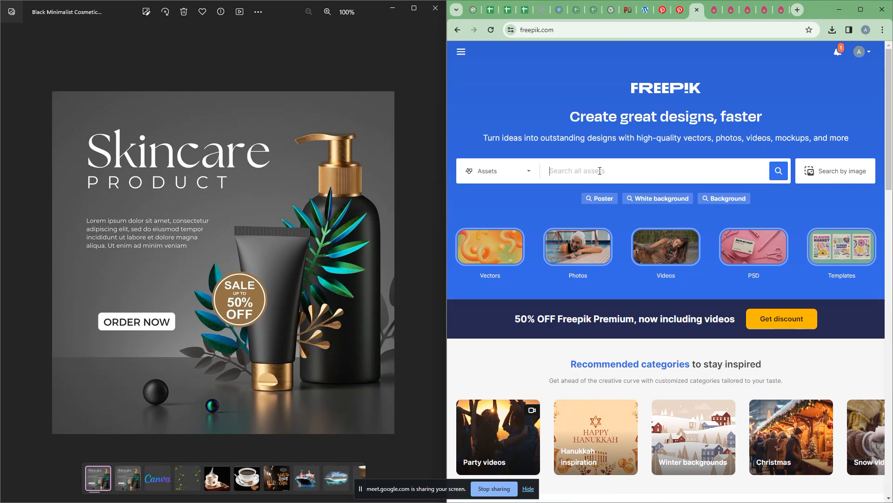
Step: Search Freepik for 'skin care product container' and scroll through the results
text(skin)
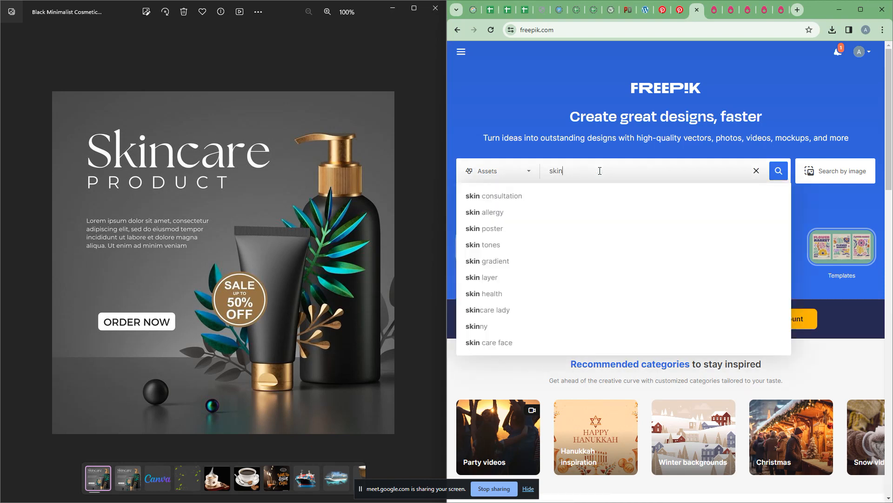
text( care produc)
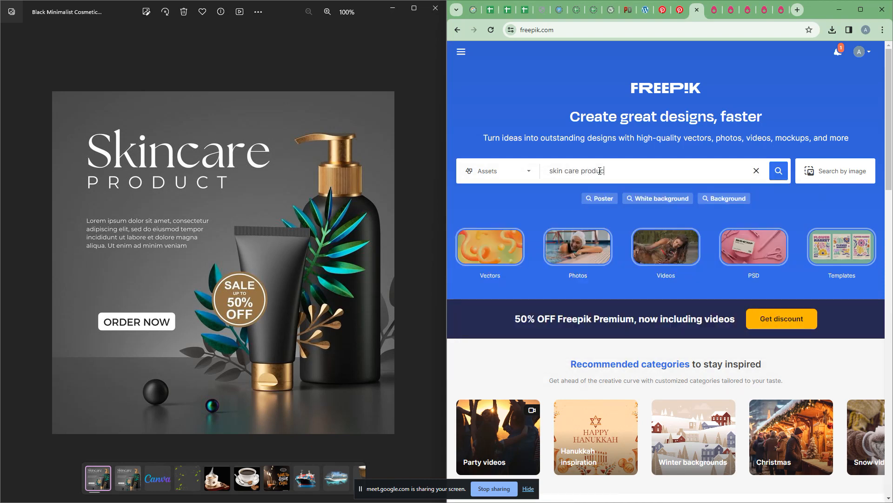
text(t container)
key(Return)
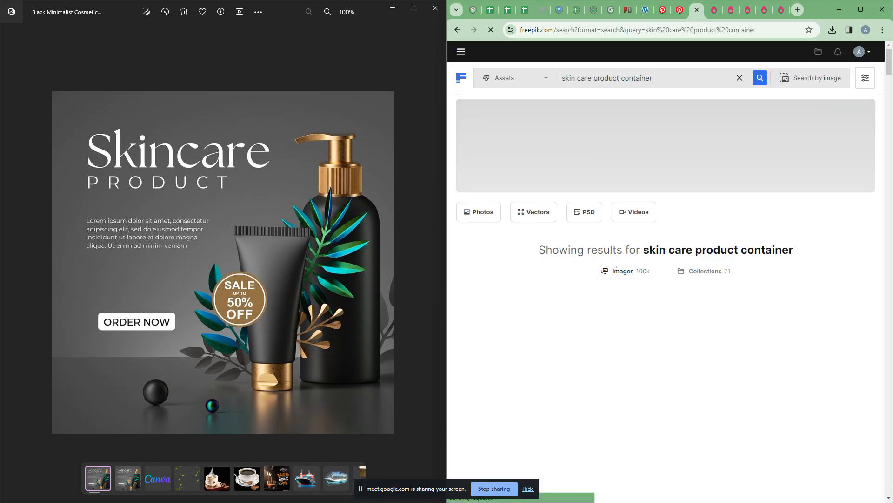
scroll(660, 387, down, 2)
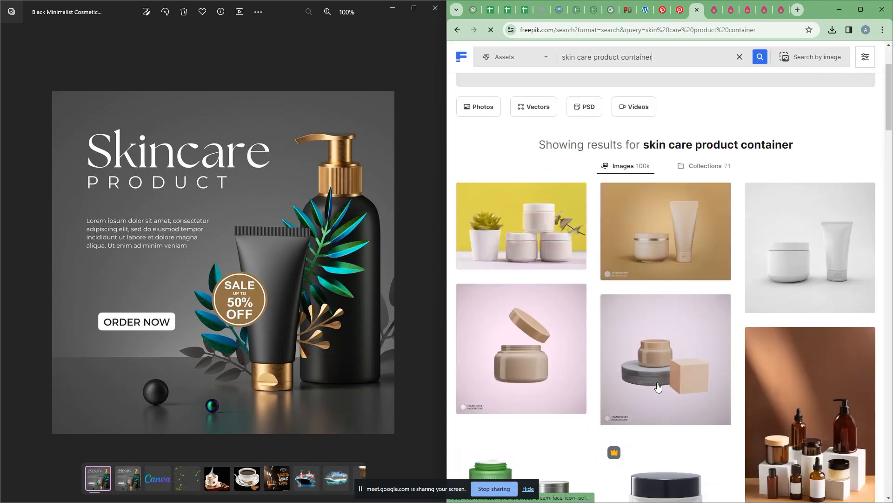
scroll(662, 375, down, 3)
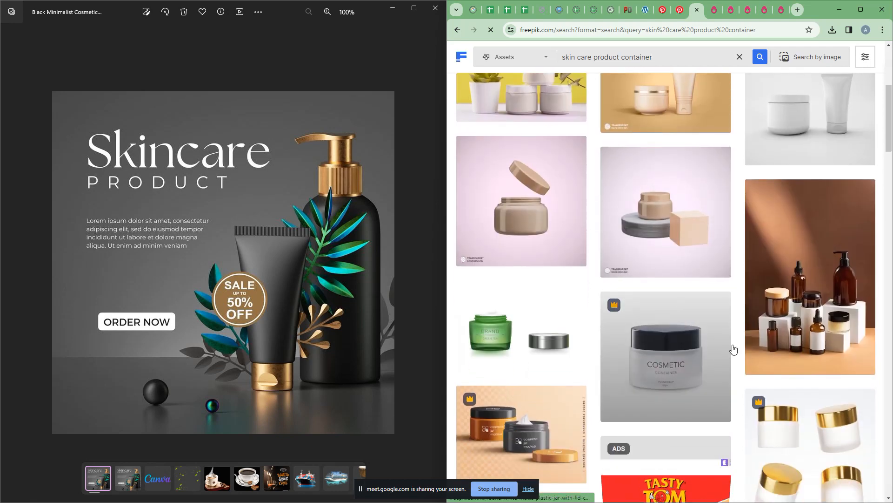
scroll(675, 357, down, 3)
scroll(728, 275, up, 4)
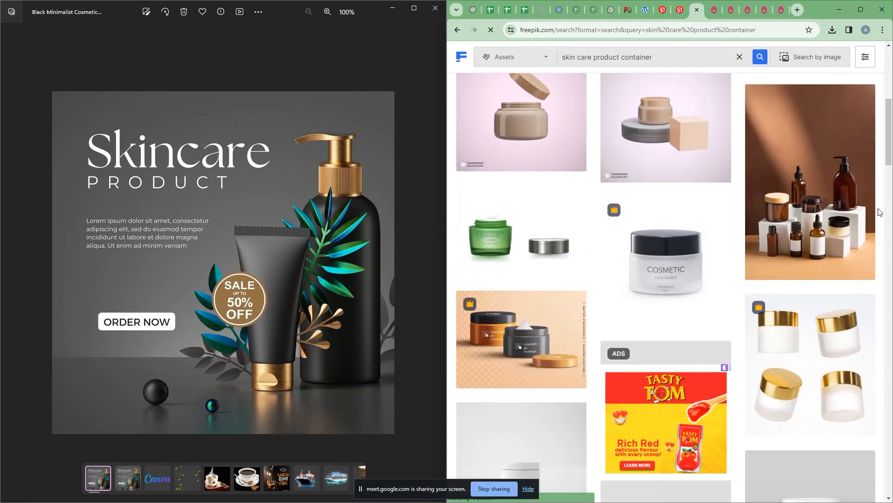
scroll(744, 303, down, 11)
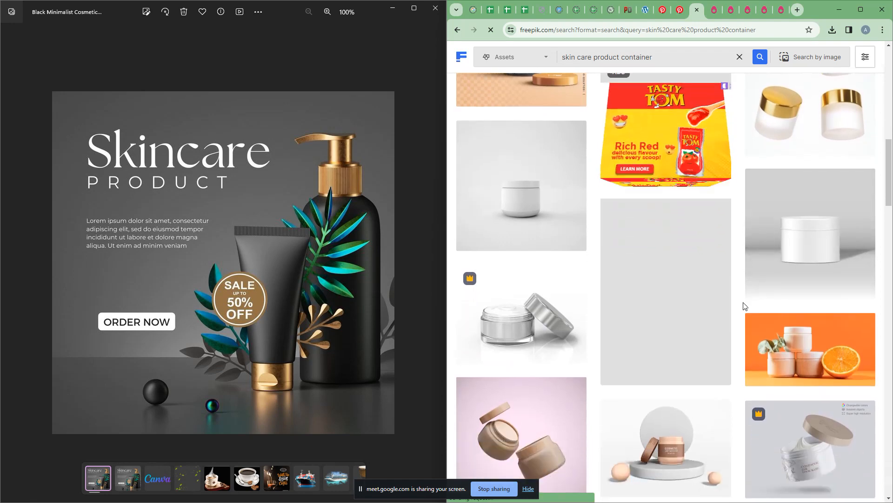
scroll(743, 305, down, 8)
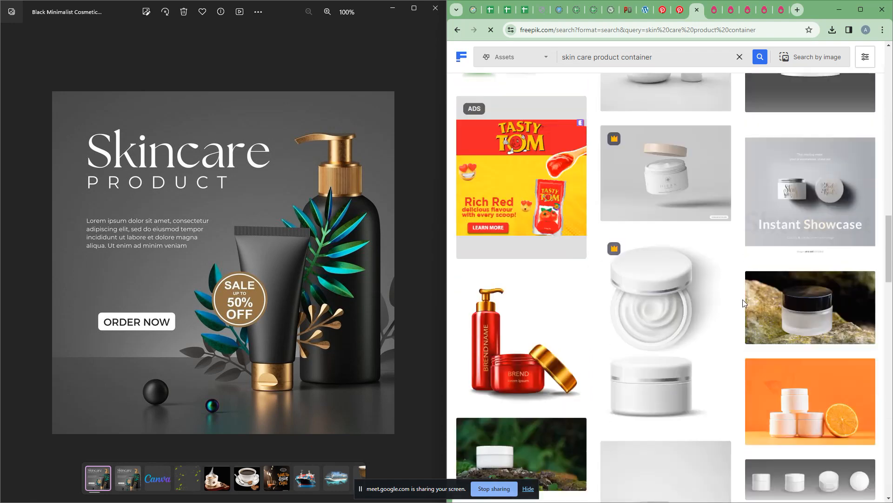
scroll(743, 302, down, 3)
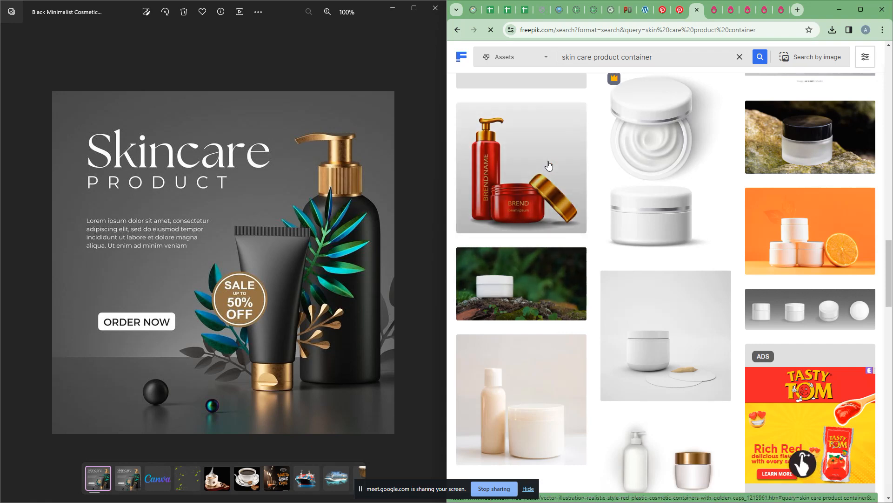
scroll(656, 302, down, 15)
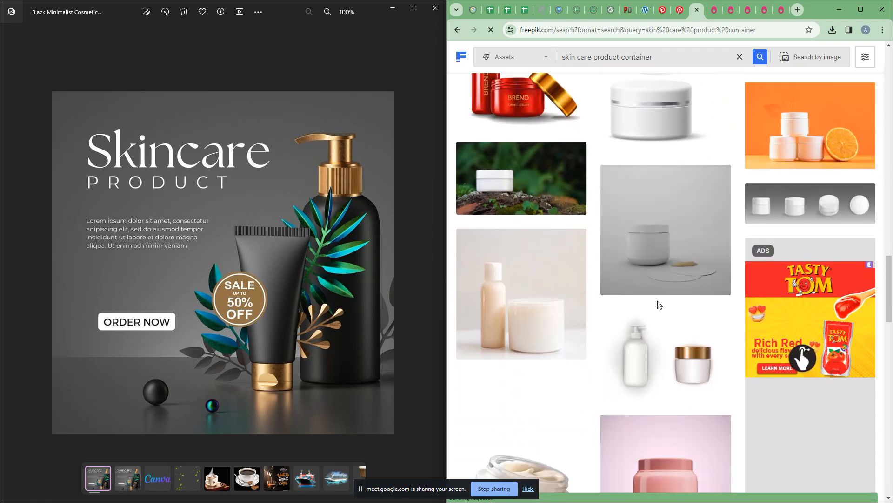
scroll(650, 303, down, 8)
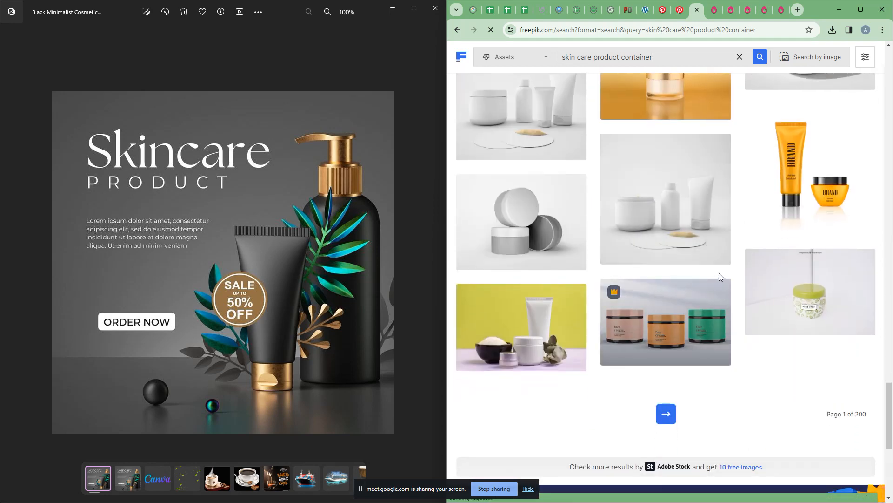
scroll(581, 281, down, 4)
scroll(579, 277, up, 2)
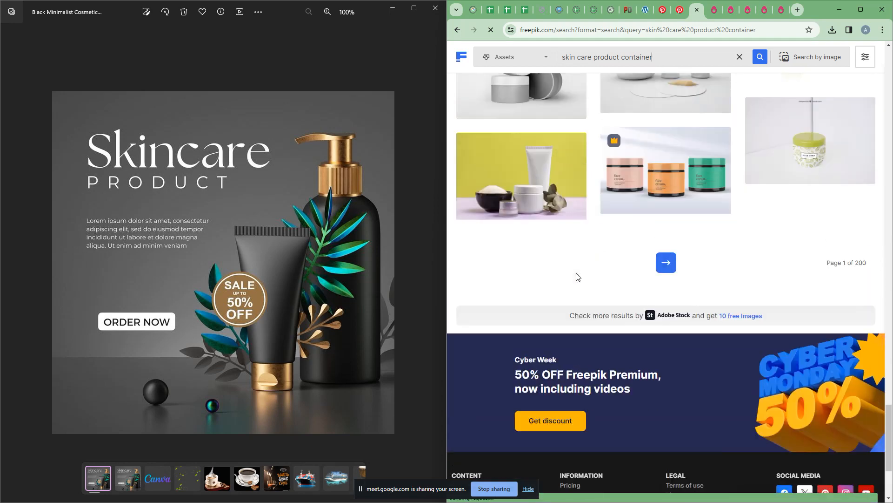
Step: Load the next page of container results and scroll through it
click(666, 315)
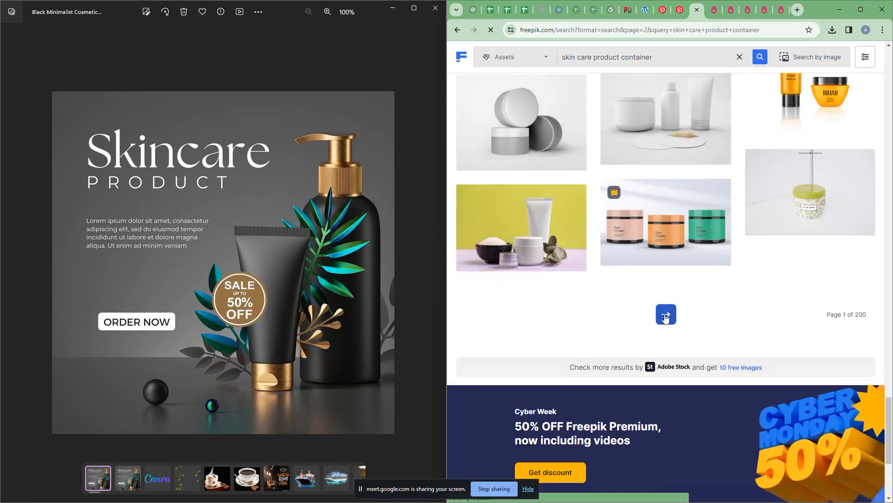
scroll(664, 318, down, 6)
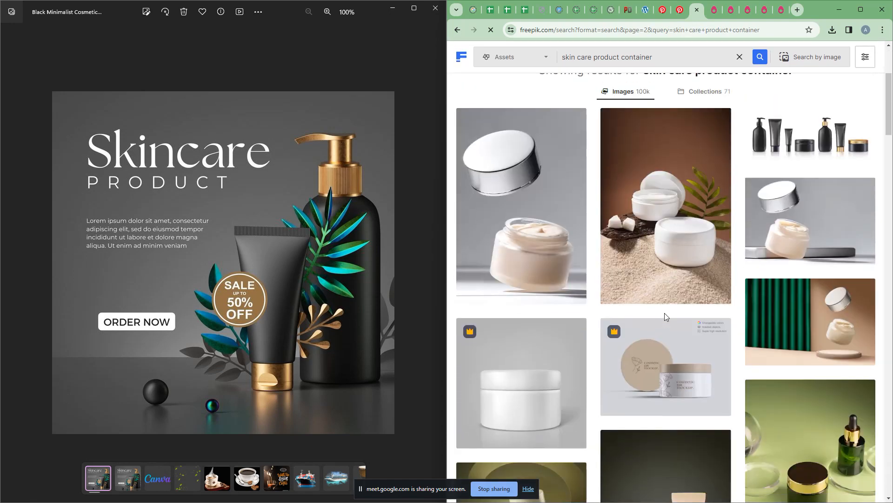
scroll(712, 319, down, 3)
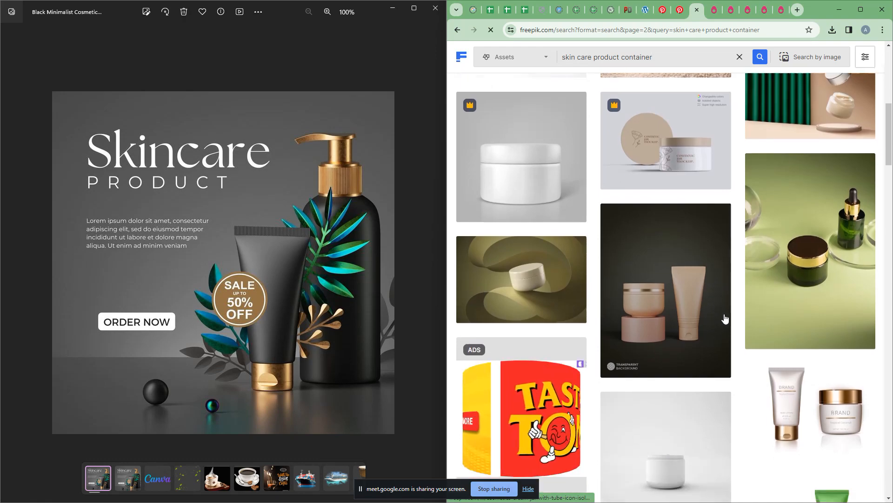
scroll(721, 316, down, 10)
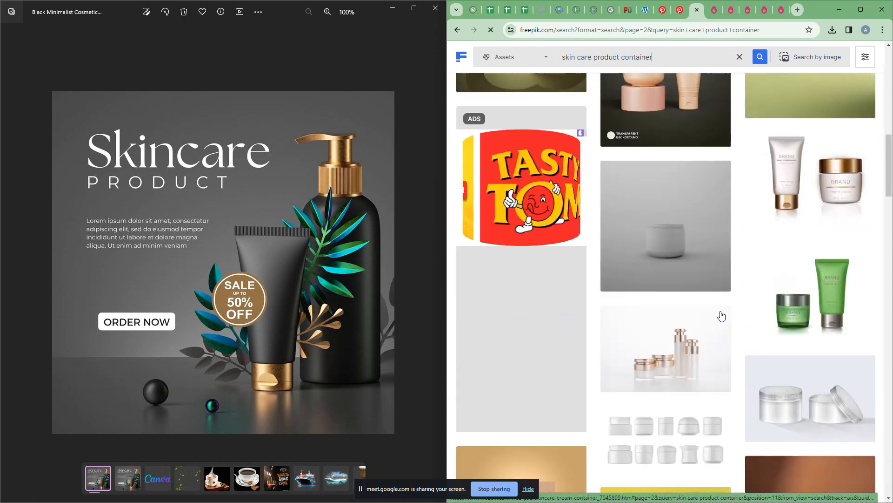
scroll(720, 316, down, 10)
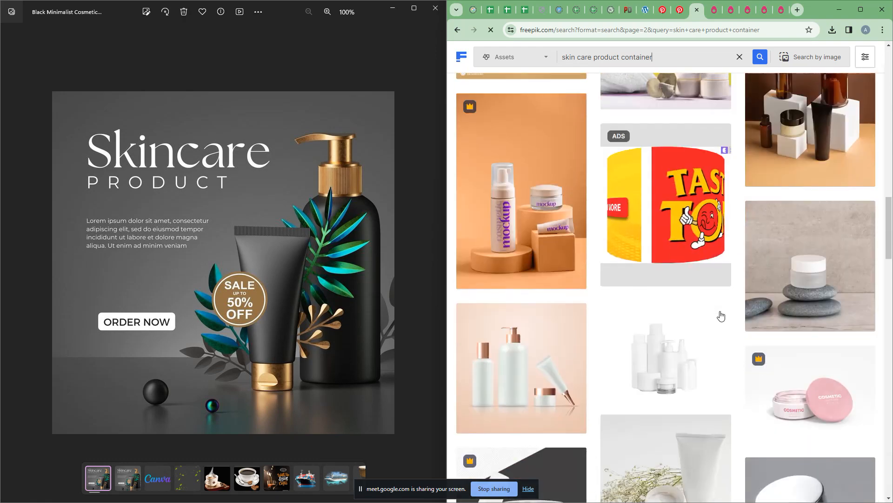
scroll(720, 316, down, 8)
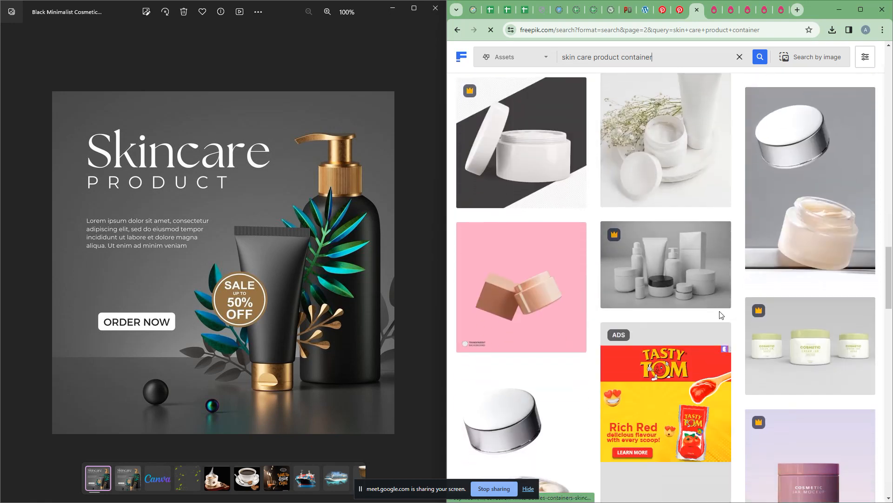
scroll(719, 310, down, 8)
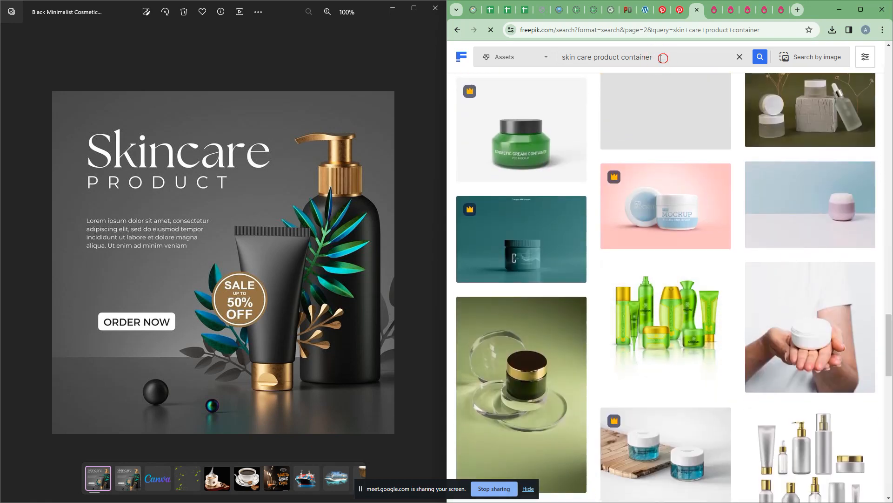
Step: Search 'skin care product bottle', browse results, then extend the query with 'and tube'
drag(654, 57, 621, 58)
text(bottl)
key(Return)
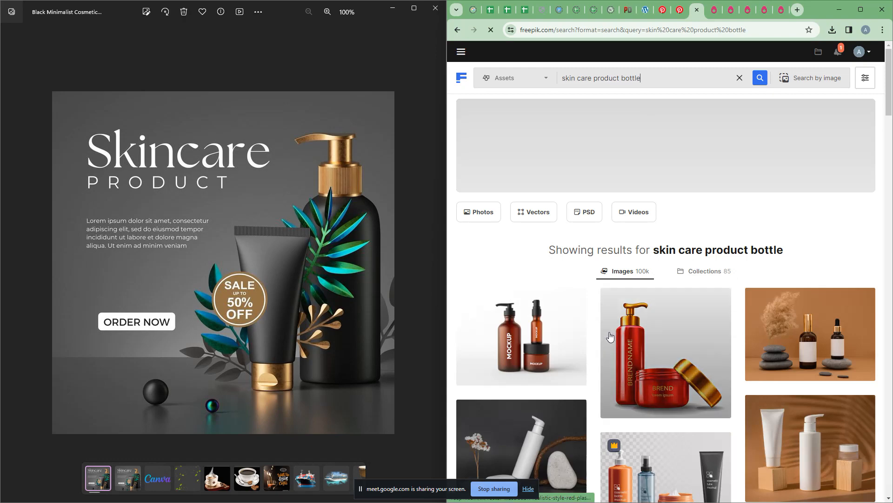
scroll(609, 336, down, 8)
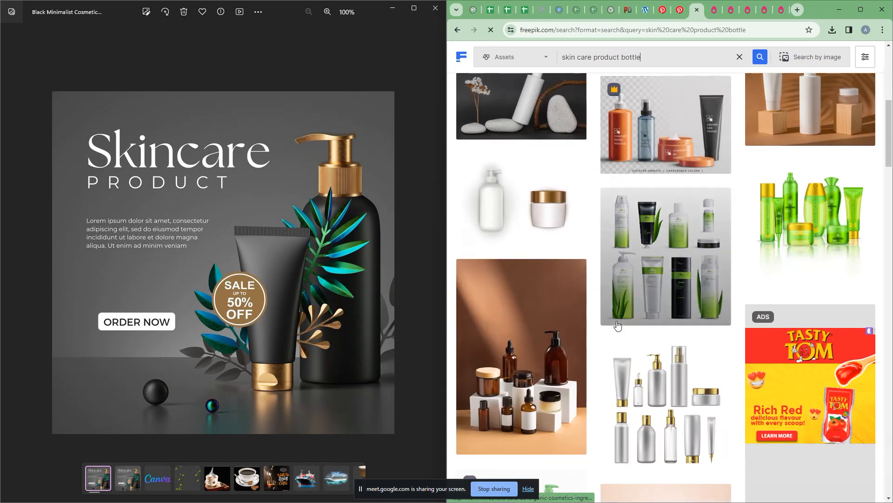
scroll(617, 325, down, 6)
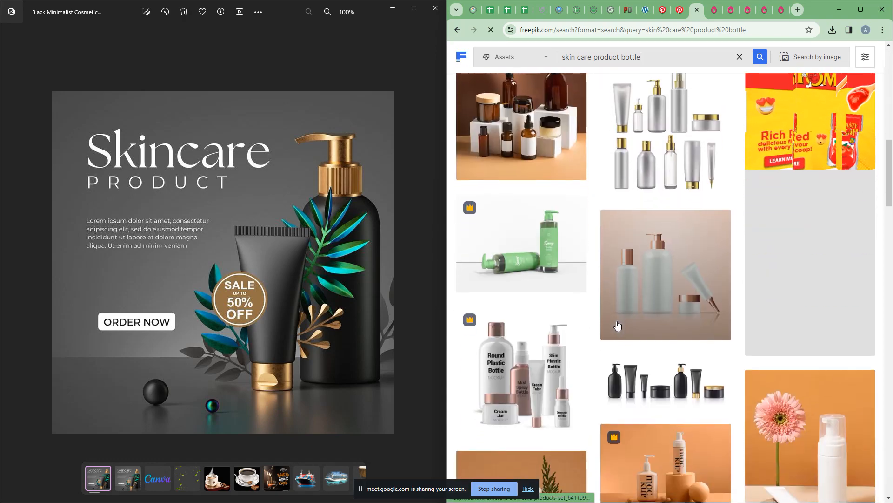
scroll(619, 325, down, 3)
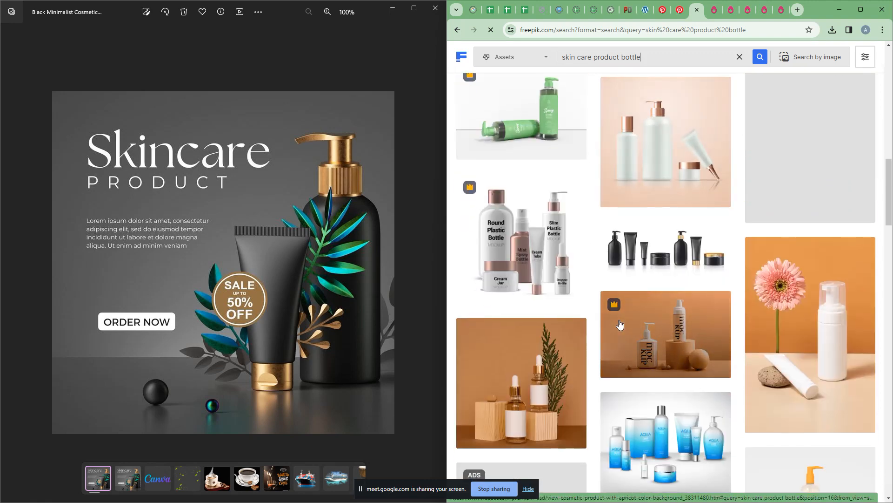
scroll(619, 325, down, 6)
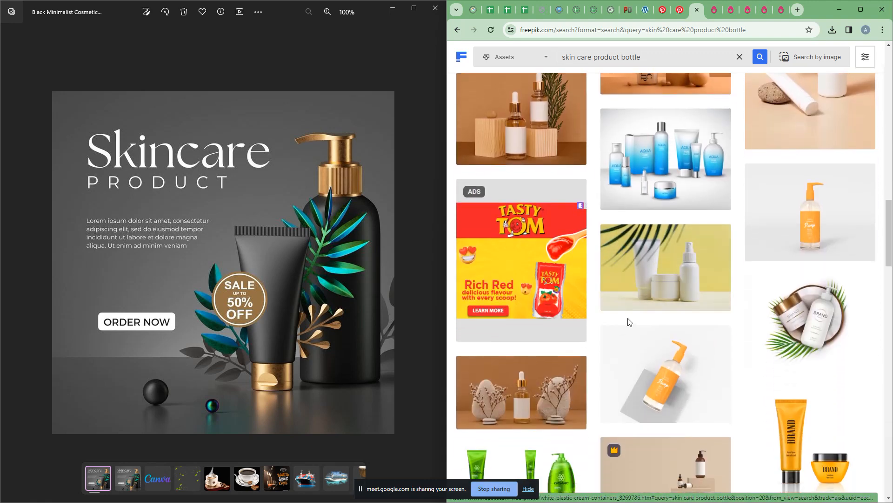
scroll(628, 321, down, 4)
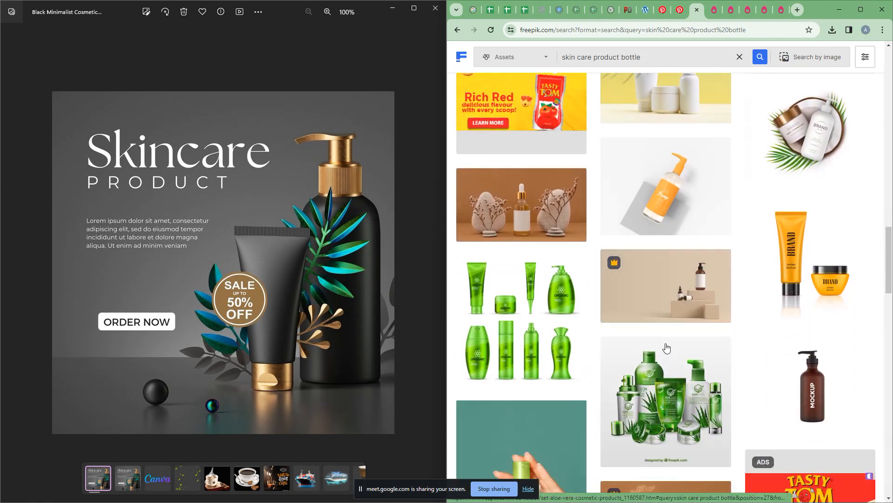
scroll(665, 346, down, 5)
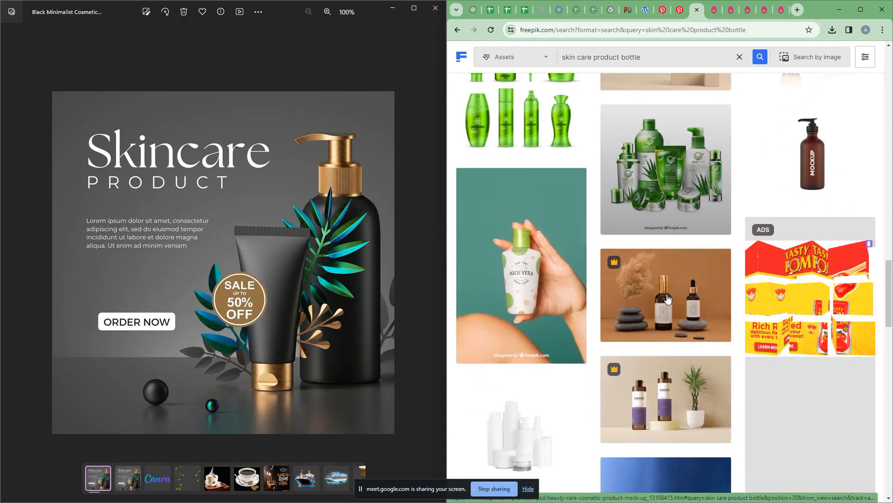
scroll(668, 299, down, 7)
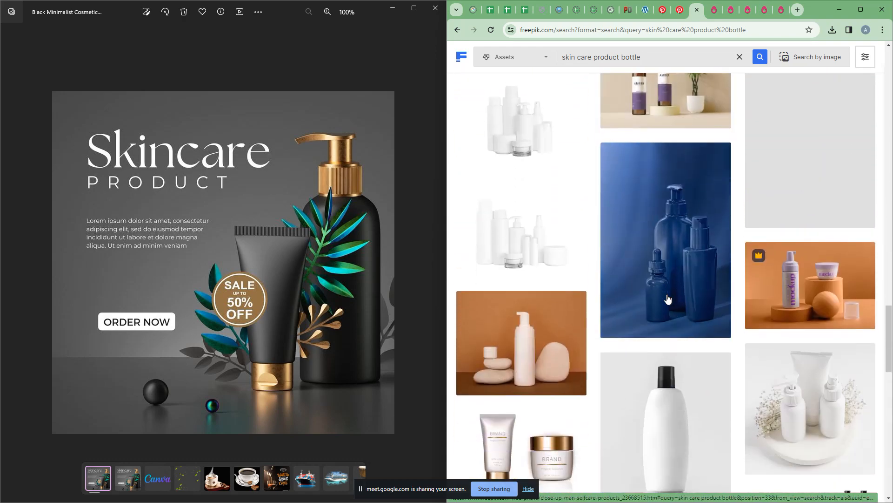
scroll(667, 298, up, 10)
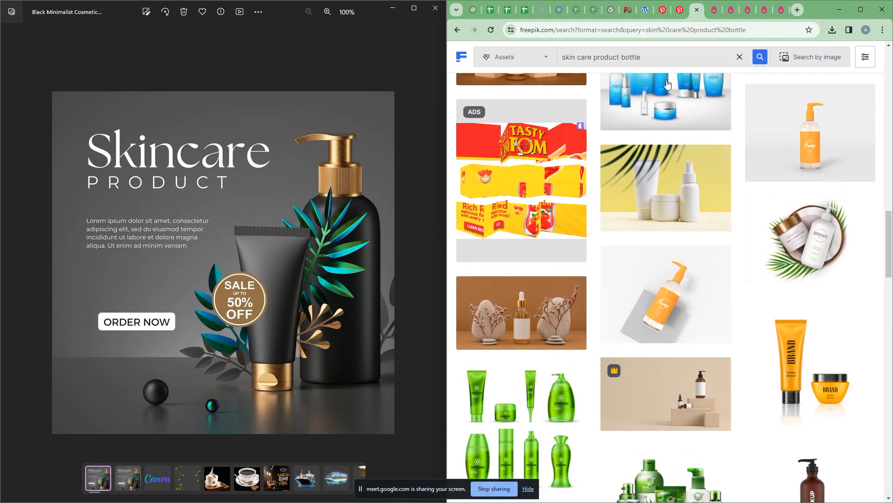
key(BackSpace)
text(a)
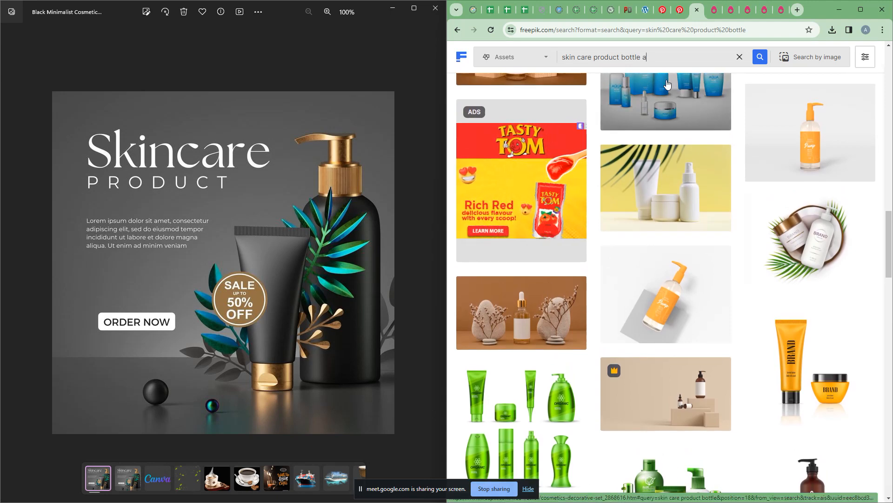
text(nd tube)
Step: Run the Freepik search for 'skin care product bottle and tube' and skim the results
key(Return)
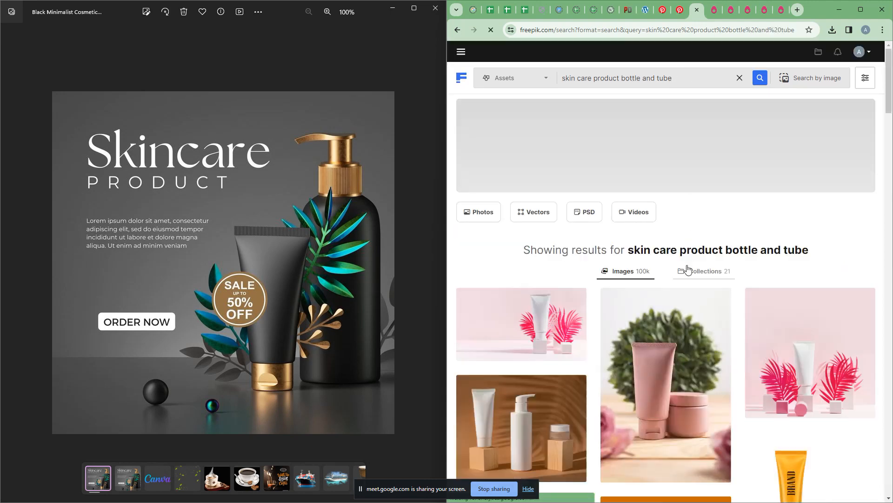
scroll(636, 338, down, 3)
scroll(636, 337, down, 1)
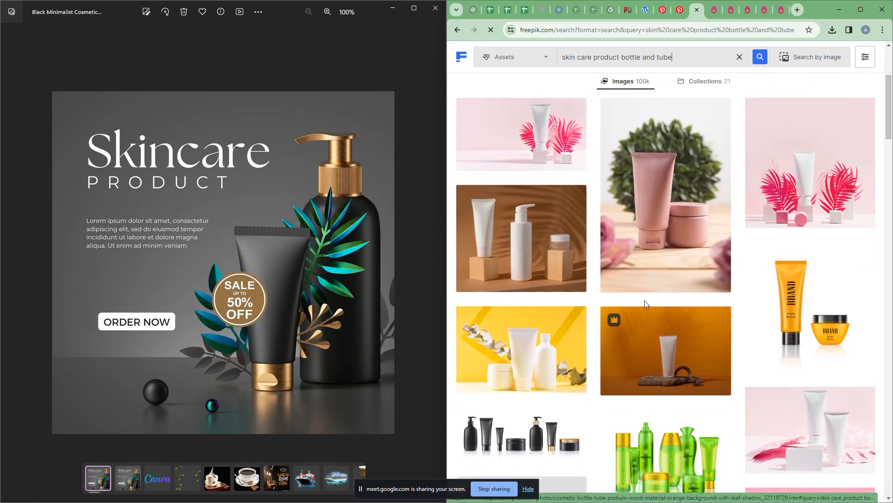
Step: Preview the pink tube photo's details, then close the preview
right_click(658, 226)
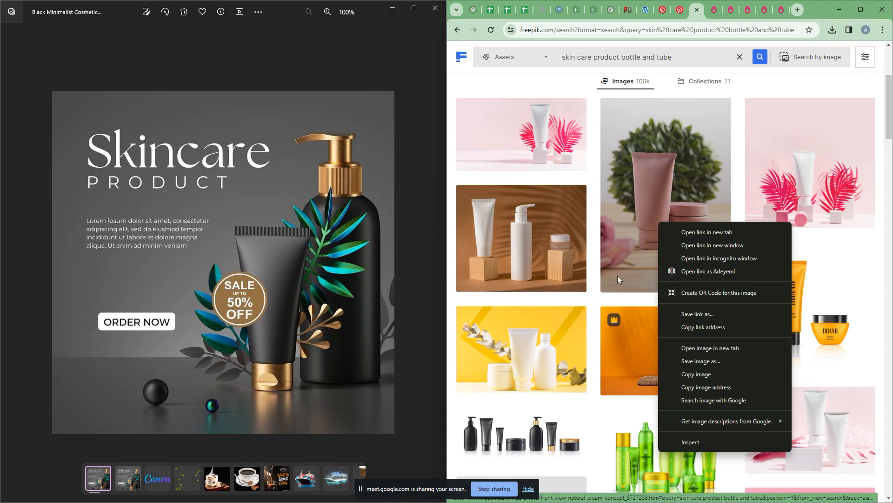
click(665, 189)
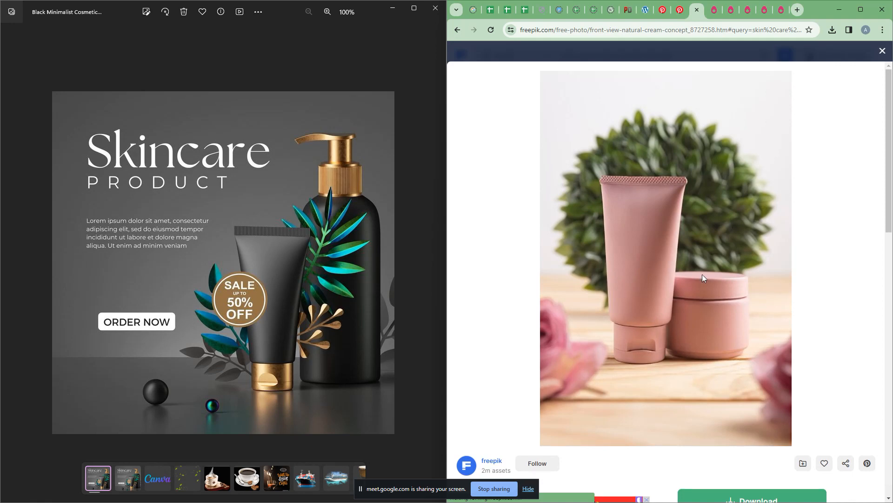
scroll(661, 288, down, 3)
scroll(666, 312, up, 2)
scroll(668, 315, up, 2)
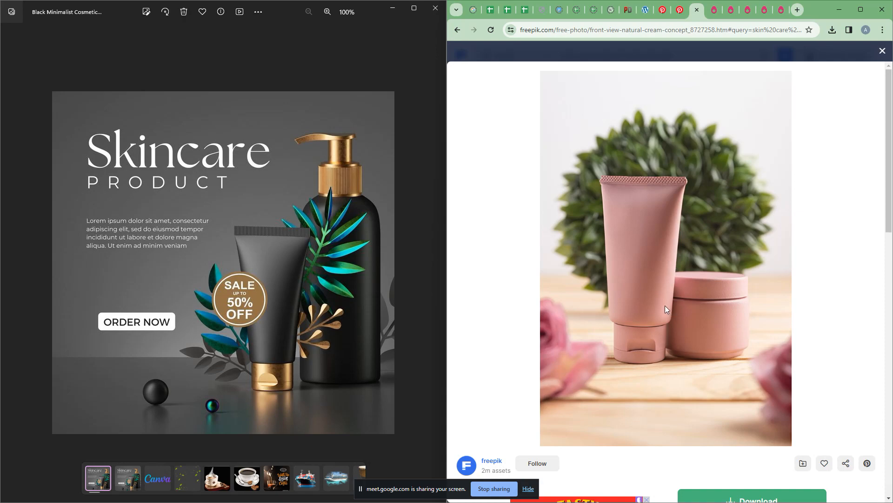
scroll(670, 307, down, 12)
scroll(685, 295, down, 1)
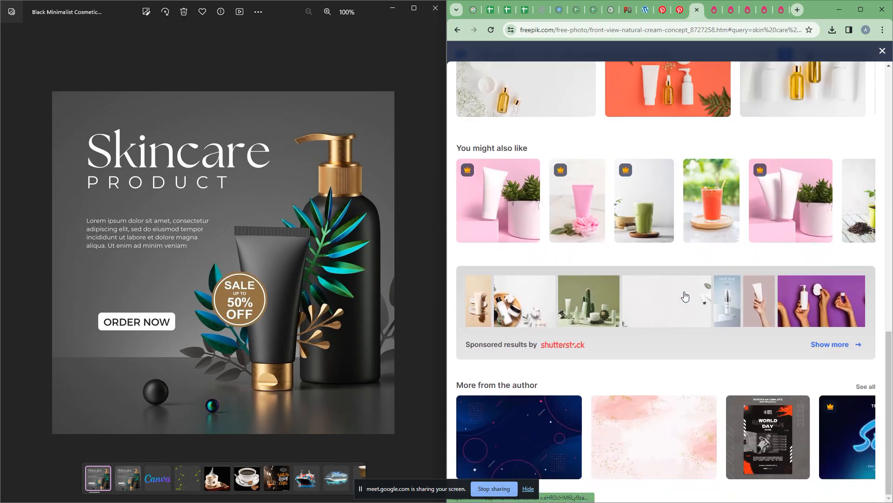
scroll(685, 295, up, 12)
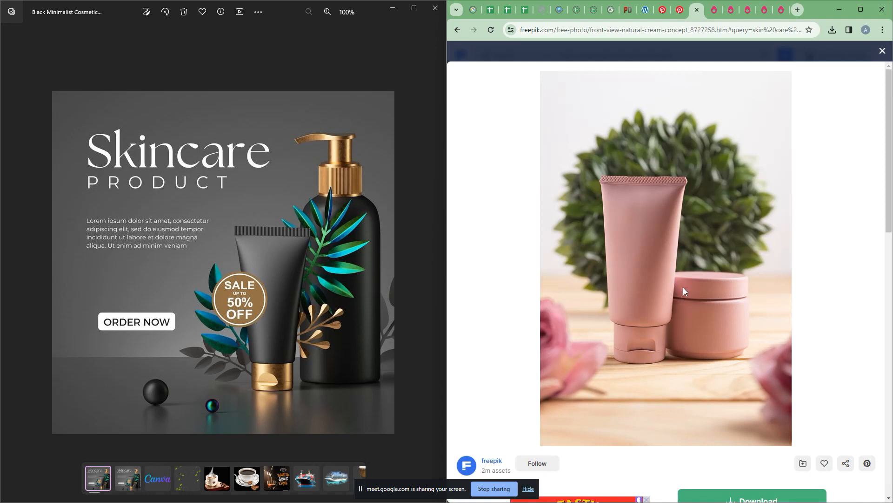
click(882, 53)
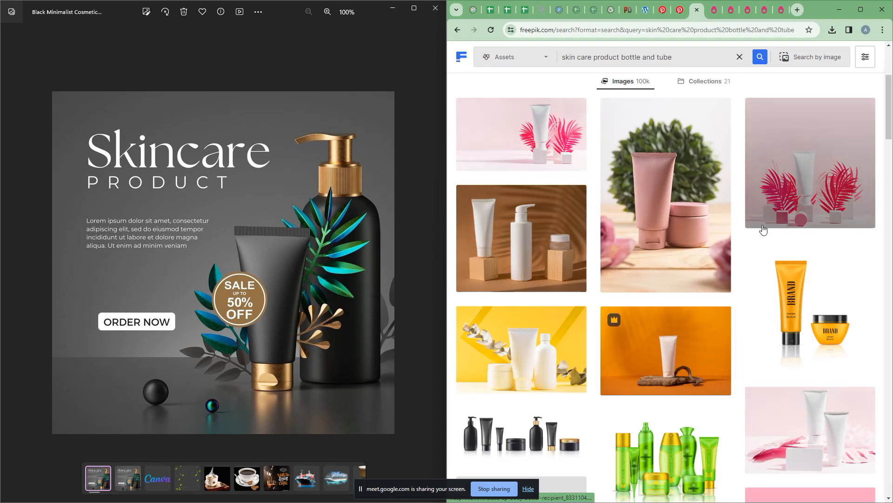
Step: Scroll further through the roughly 100k image results
scroll(667, 270, down, 5)
scroll(667, 270, down, 6)
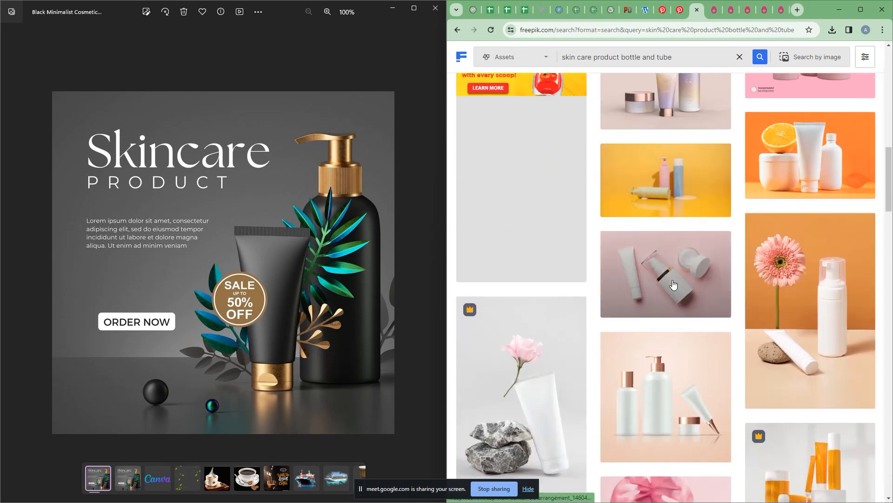
scroll(673, 284, down, 5)
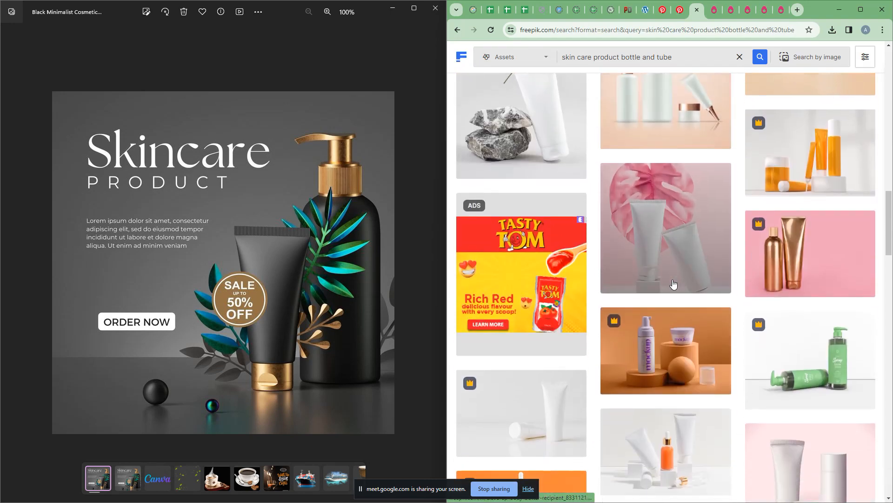
scroll(673, 281, down, 5)
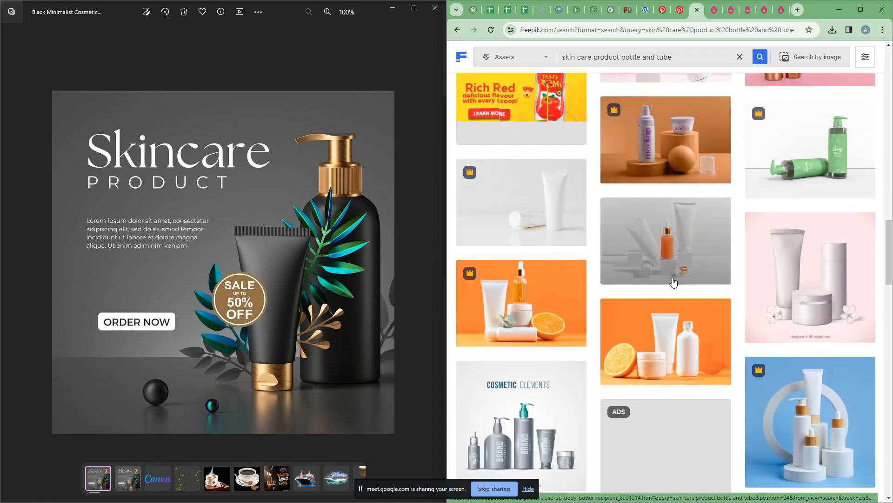
scroll(675, 297, down, 5)
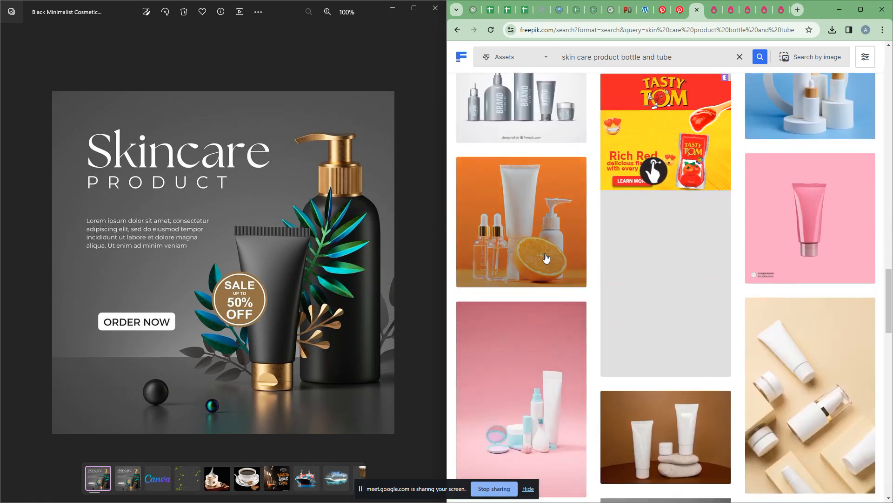
Step: Download the 'white cream containers with orange' photo at Large 2000×2000 as a JPG
click(539, 251)
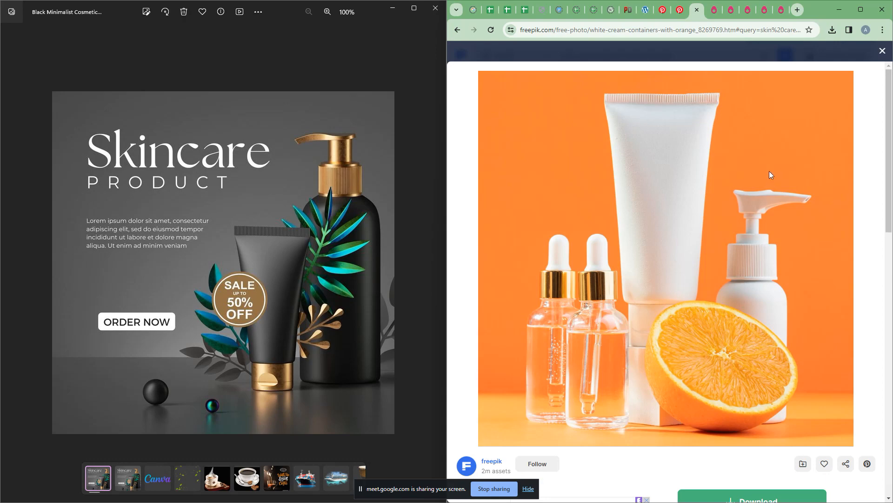
scroll(706, 377, down, 3)
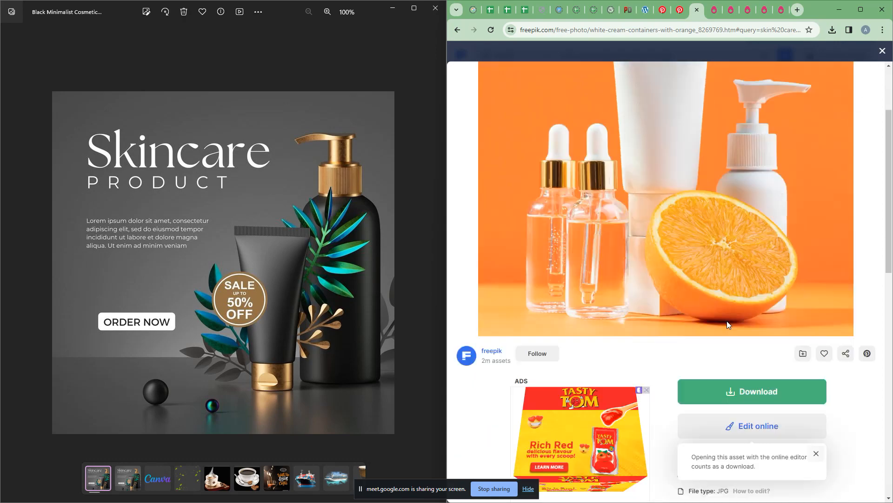
click(749, 348)
scroll(758, 396, down, 2)
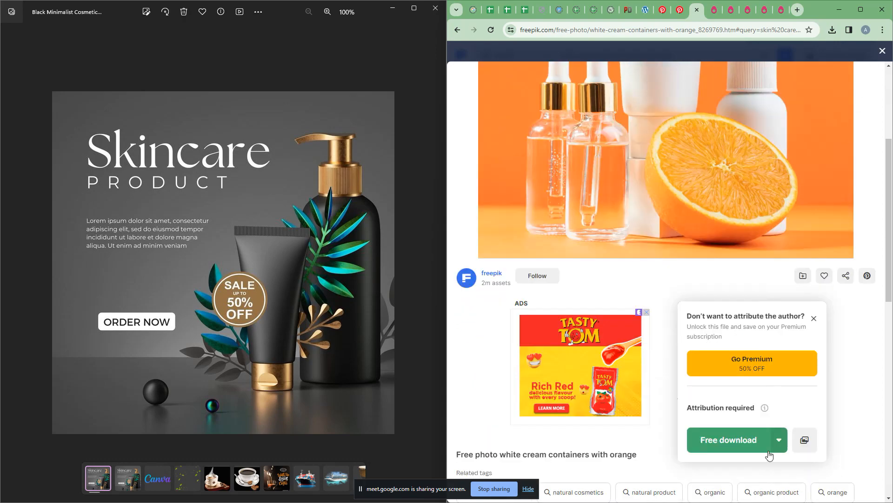
click(779, 379)
scroll(744, 442, down, 1)
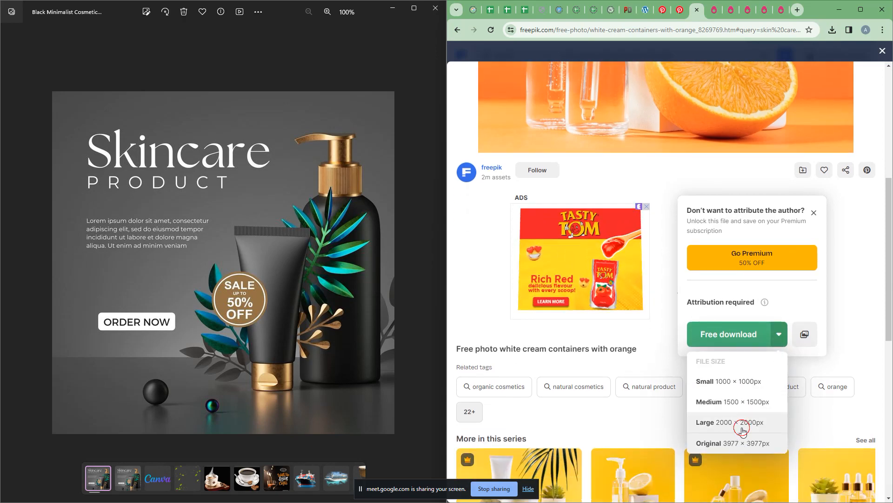
click(743, 429)
scroll(722, 413, down, 5)
scroll(693, 380, down, 2)
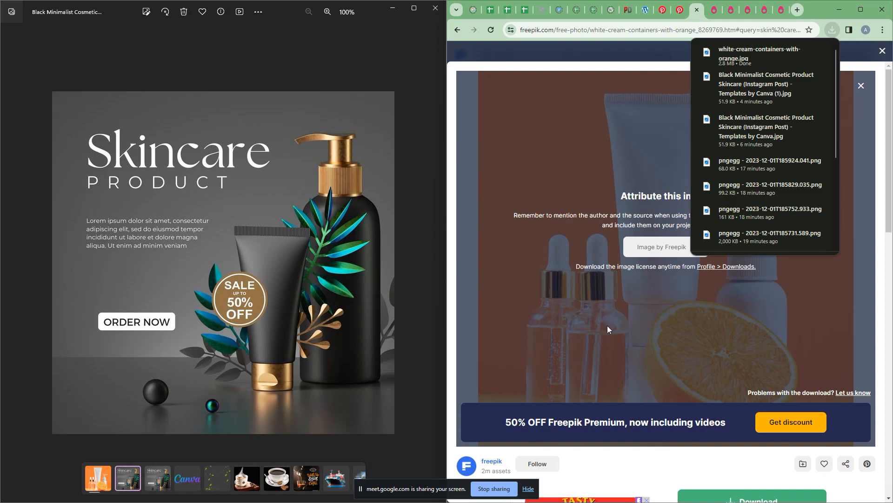
scroll(585, 316, down, 12)
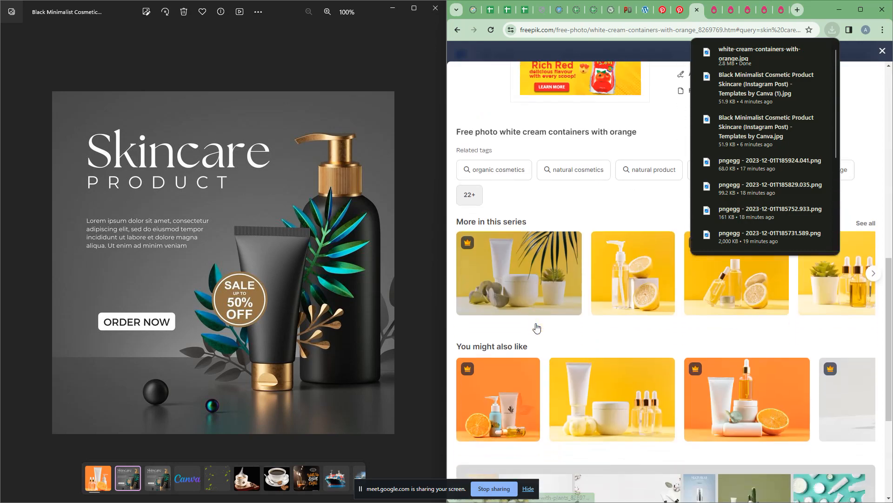
scroll(536, 327, down, 3)
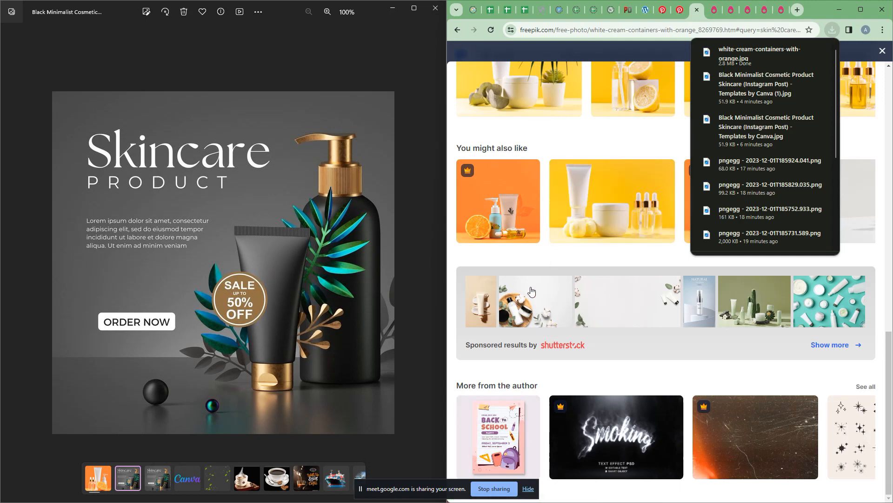
key(alt+Tab)
key(alt+Tab)
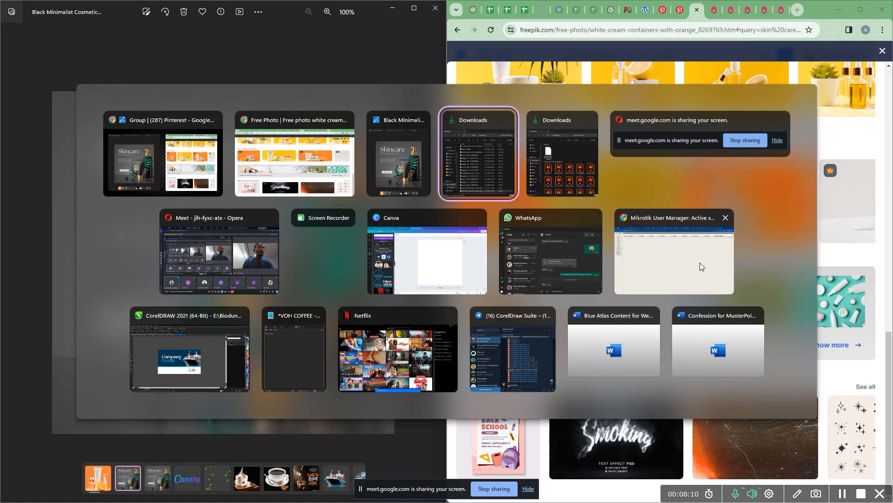
Step: Upload the orange cream containers photo and the skincare template image from Downloads into Canva
click(426, 252)
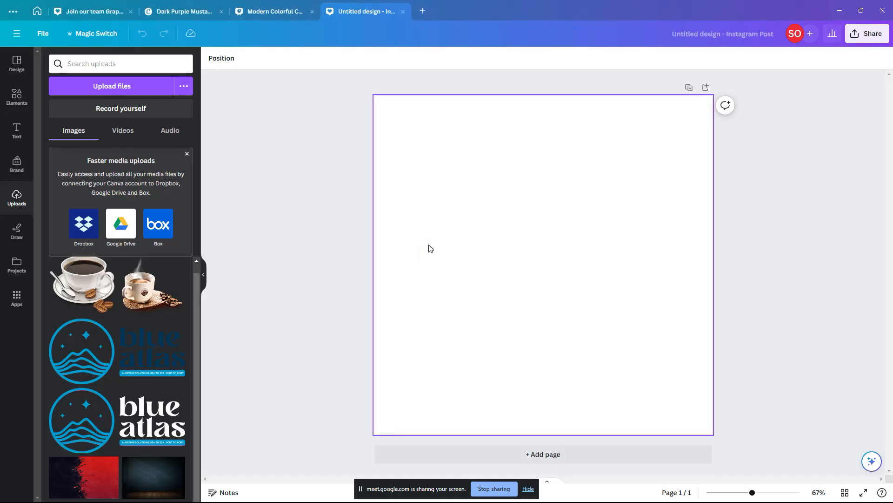
click(96, 86)
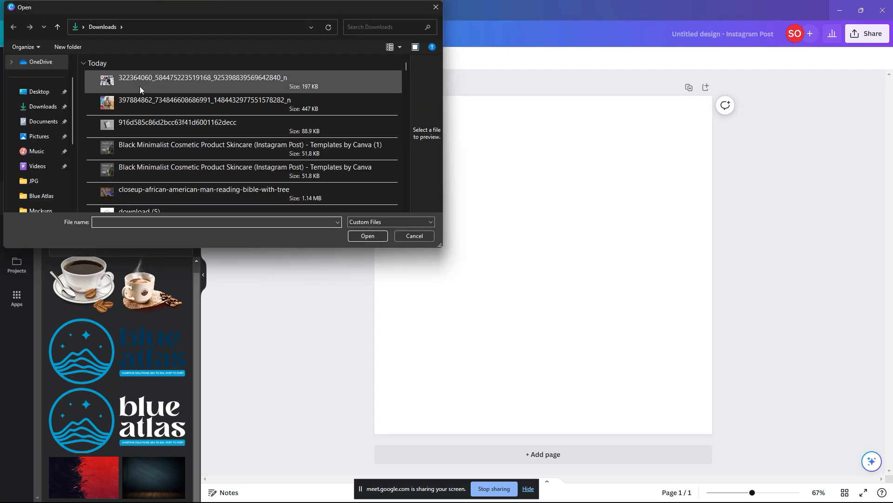
click(140, 79)
ctrl+click(139, 108)
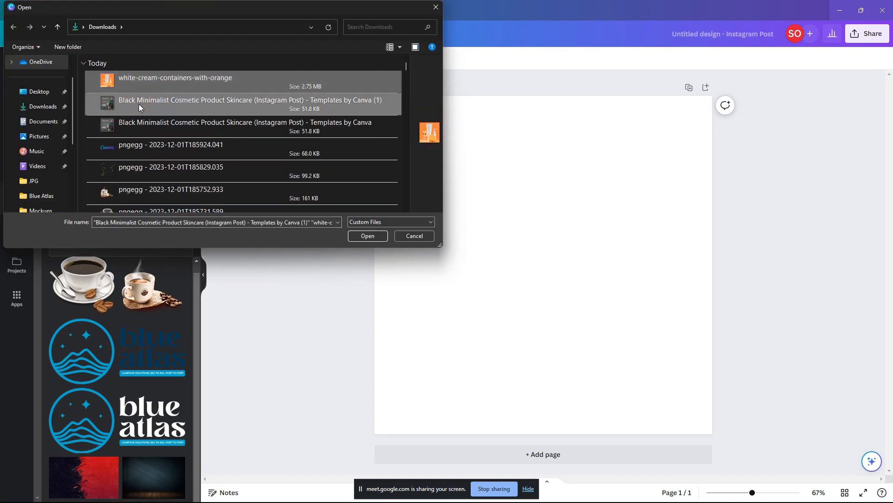
key(Return)
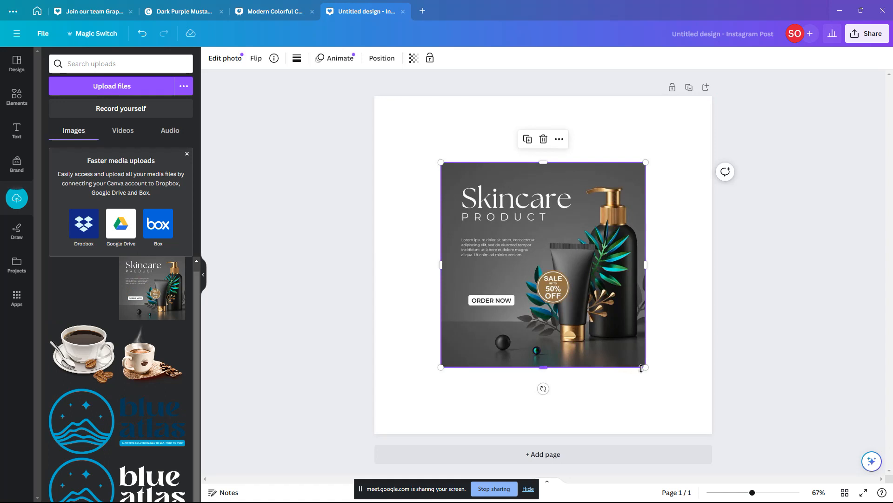
Step: Shrink the skincare image and enlarge the orange product photo past the left page edge
drag(645, 368, 534, 256)
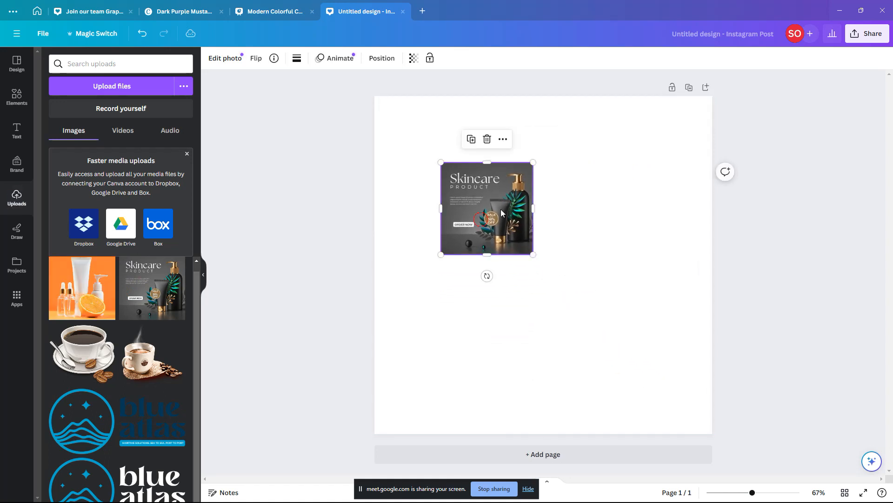
drag(482, 219, 642, 176)
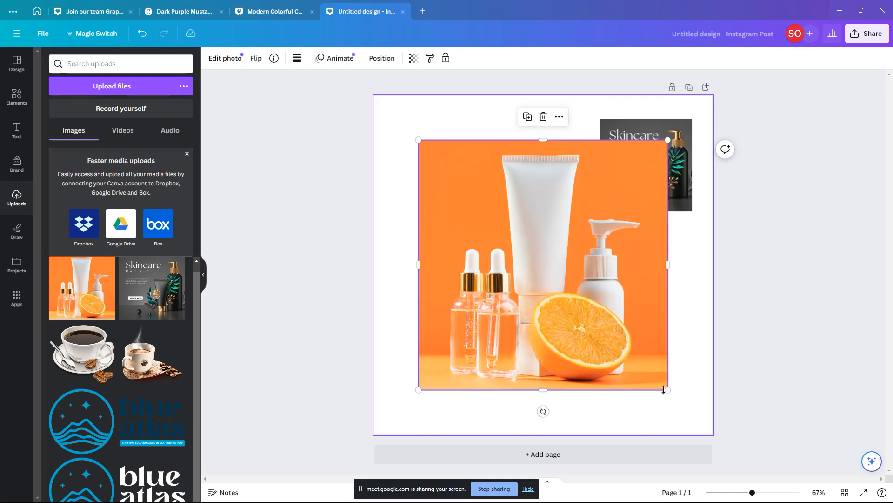
drag(668, 390, 696, 417)
drag(652, 335, 607, 288)
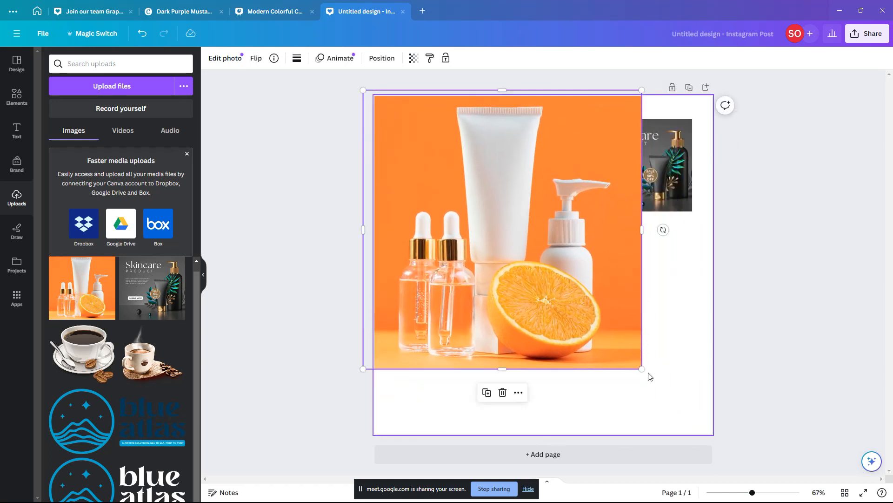
drag(645, 371, 729, 442)
drag(623, 371, 492, 362)
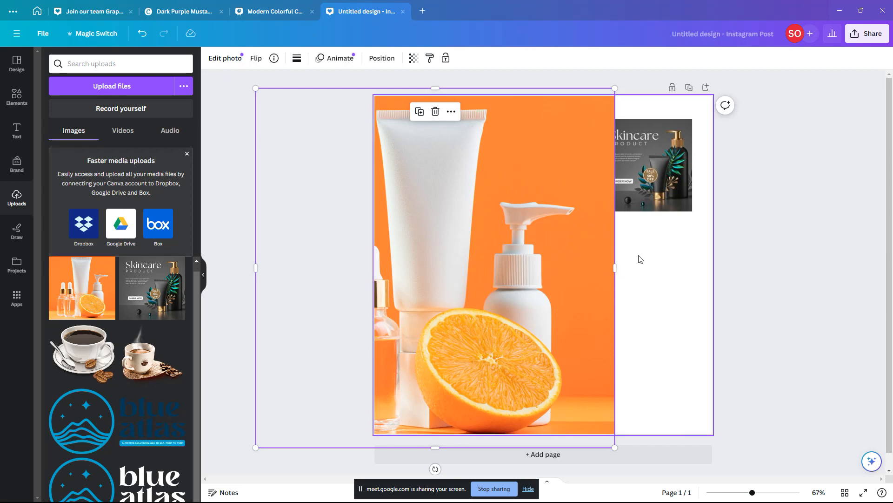
Step: Shrink the Skincare image to a small thumbnail near the top and move the photo right
click(659, 188)
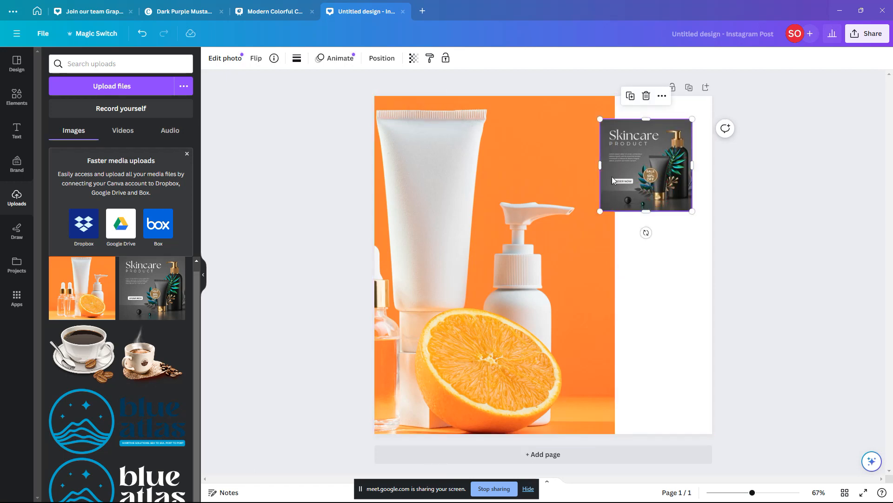
drag(645, 175, 445, 162)
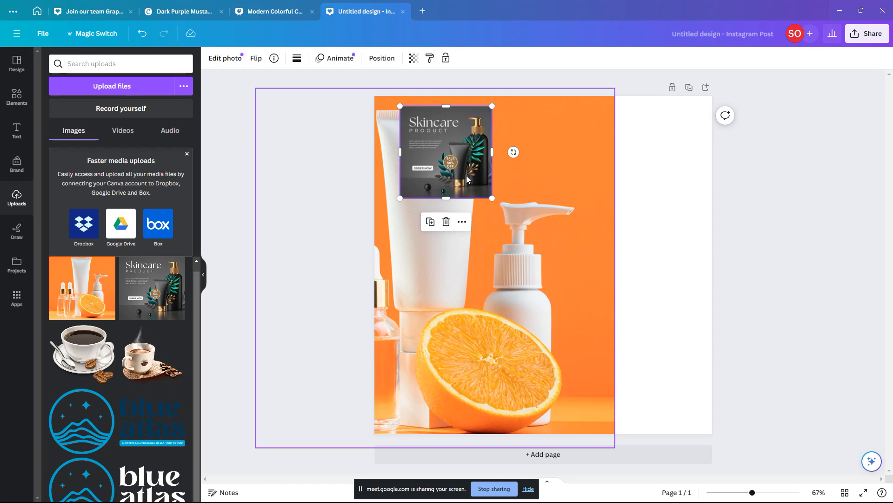
drag(467, 179, 528, 138)
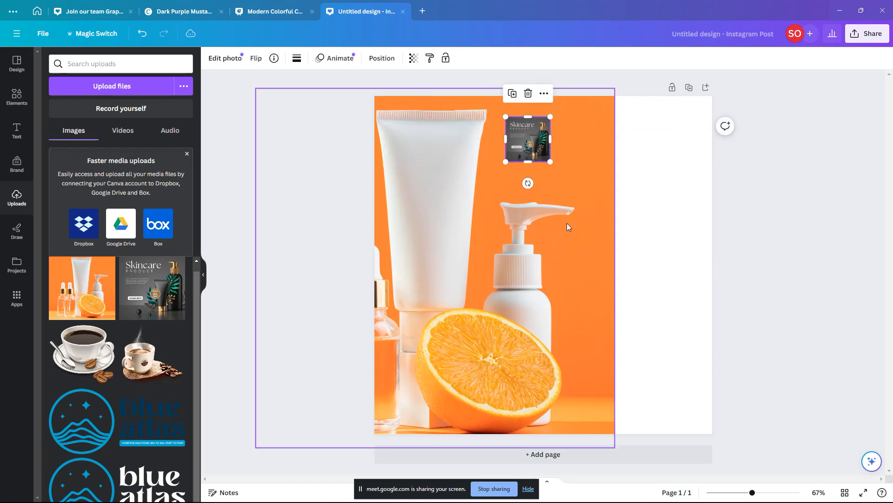
drag(550, 243, 758, 248)
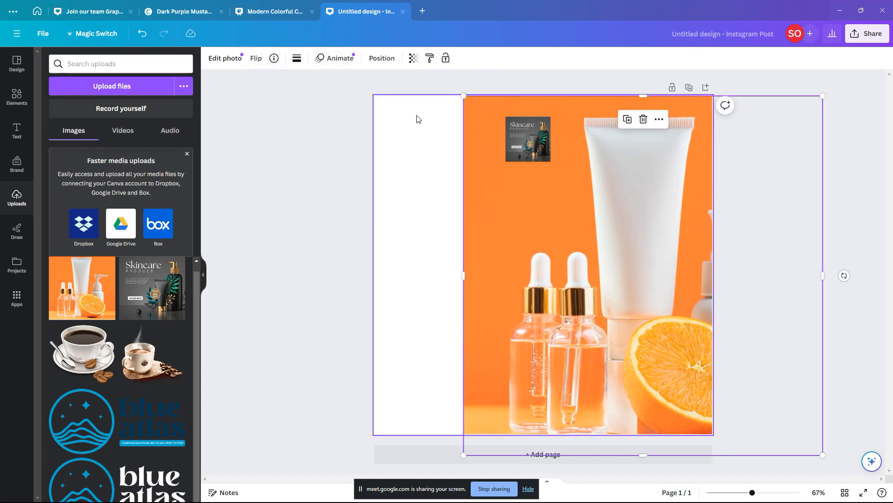
click(257, 60)
click(531, 209)
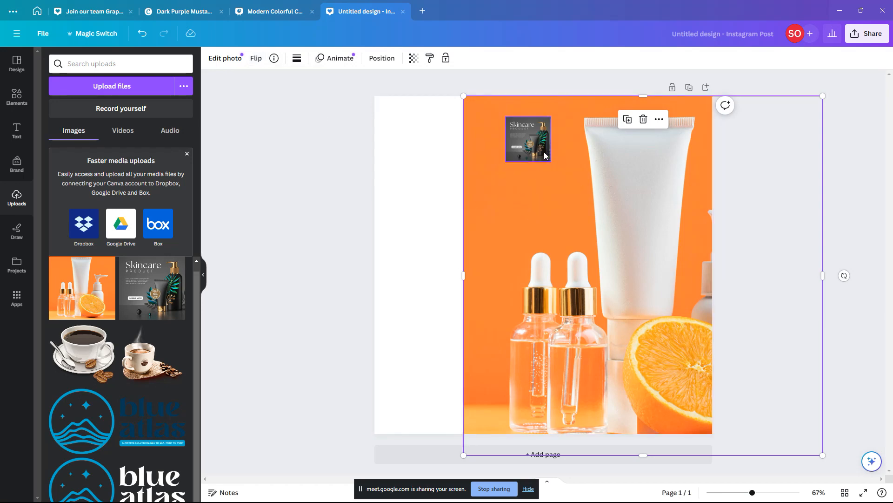
drag(544, 156, 544, 156)
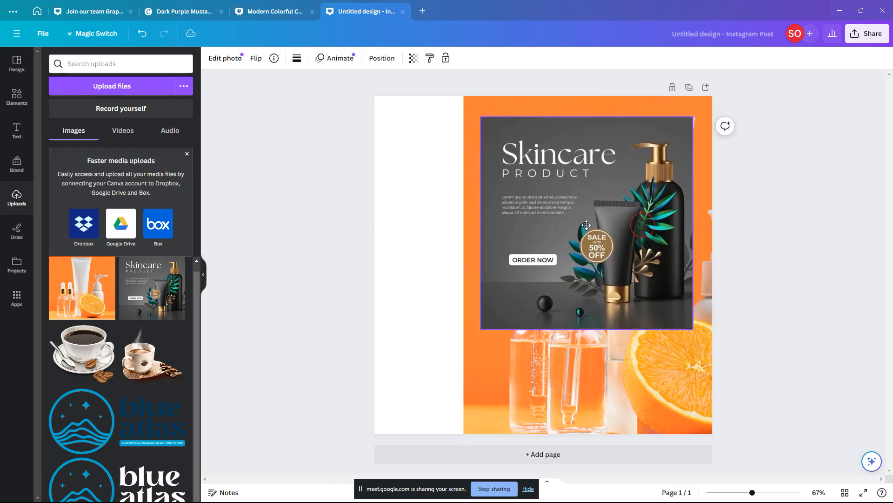
Step: Undo the extra Skincare copy, flip the product photo horizontally, and nudge it left
drag(627, 233, 352, 230)
key(ctrl+z)
key(ctrl+z)
key(ctrl+z)
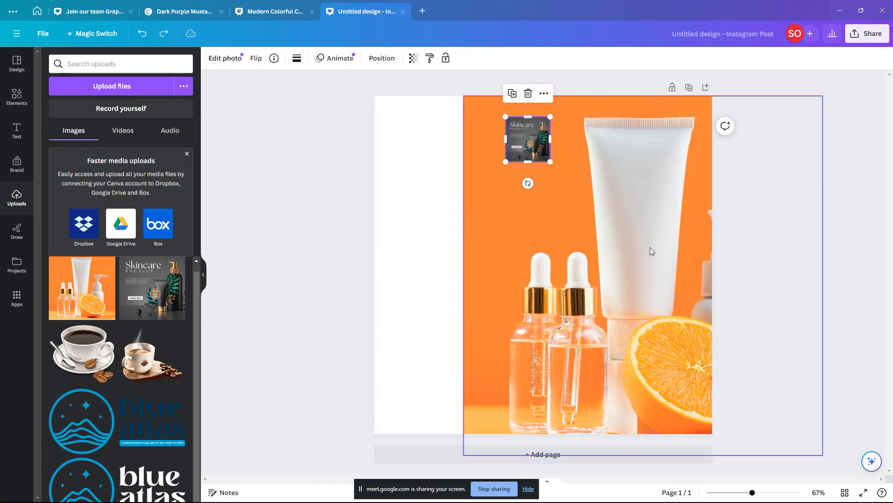
click(260, 62)
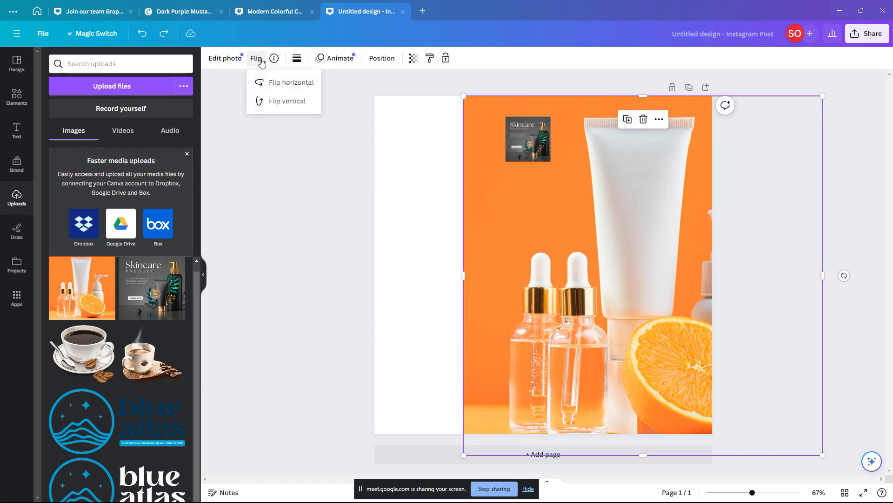
click(275, 83)
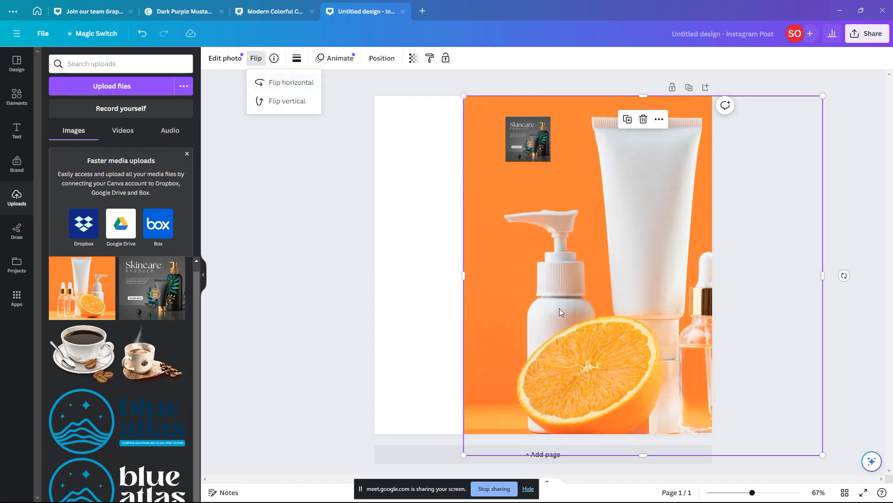
click(626, 319)
drag(627, 320, 605, 324)
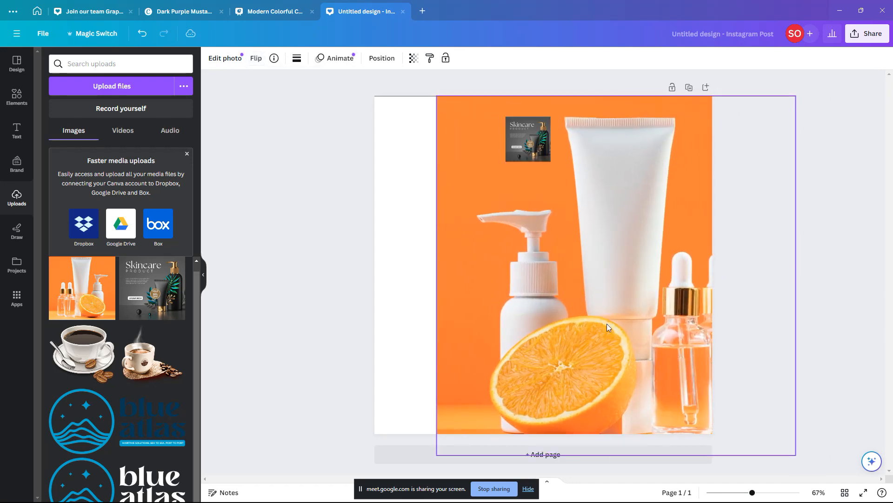
Step: Set the page background to the product photo's matching orange
click(416, 266)
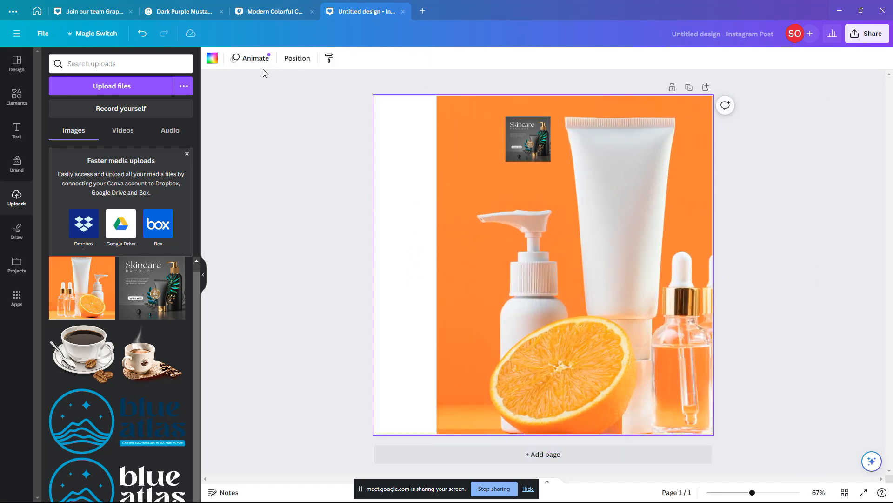
click(212, 58)
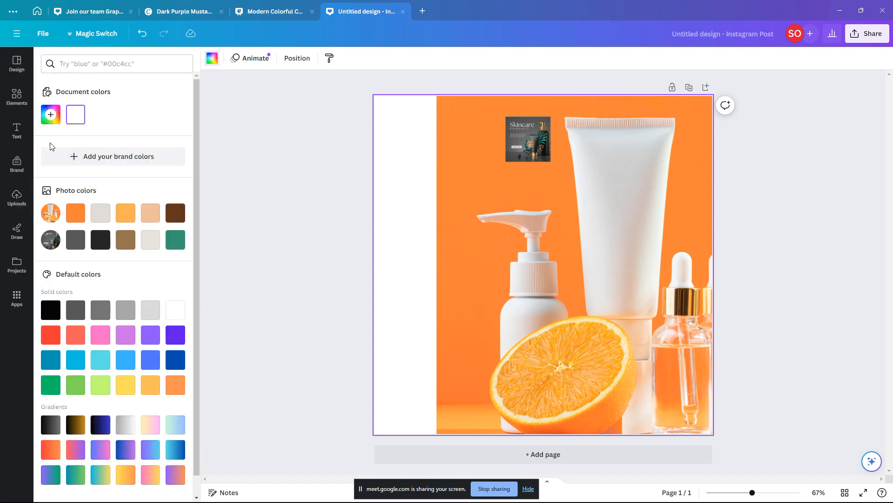
click(75, 212)
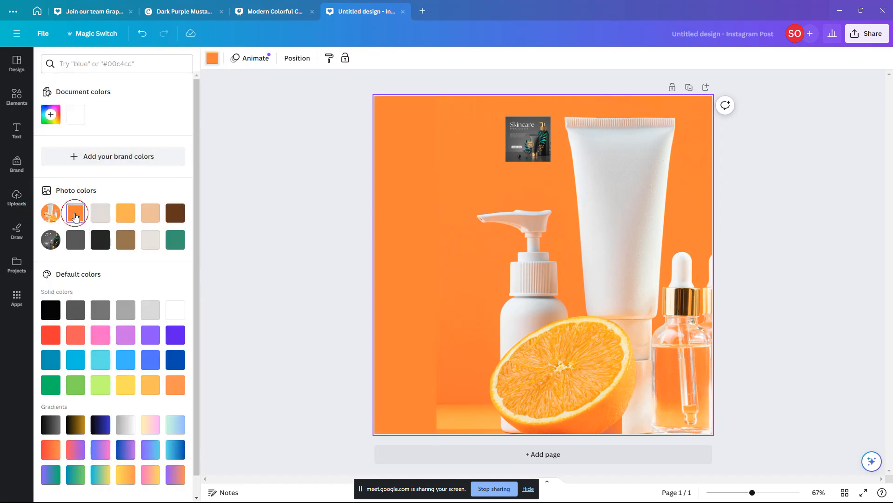
click(454, 300)
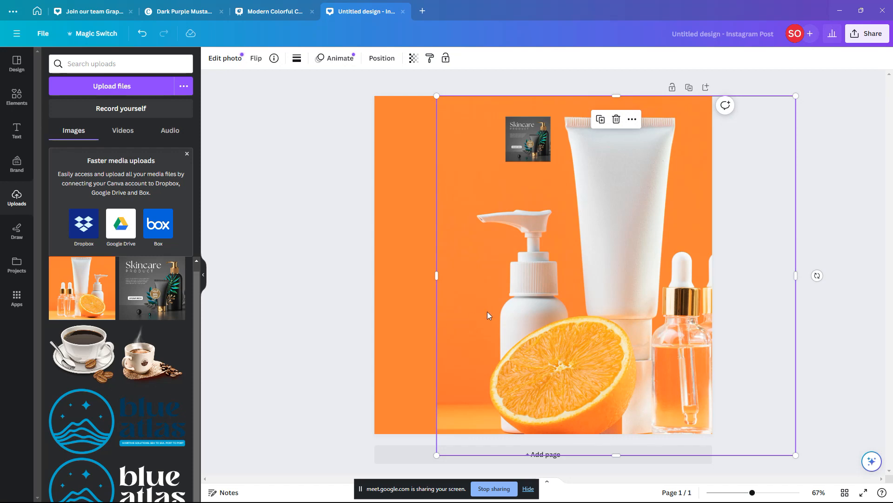
Step: Shrink the product photo from its corner and shift it toward the right
drag(487, 312, 504, 313)
drag(818, 101, 732, 185)
drag(591, 289, 631, 295)
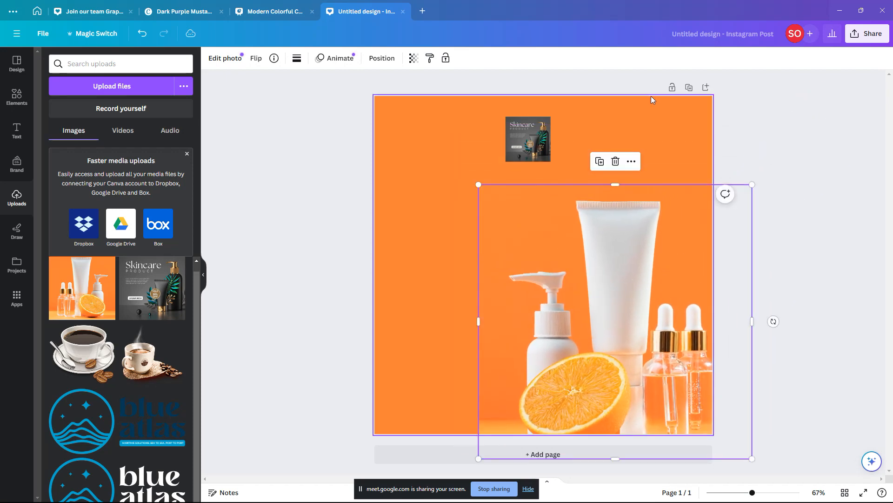
click(660, 126)
click(750, 149)
click(568, 169)
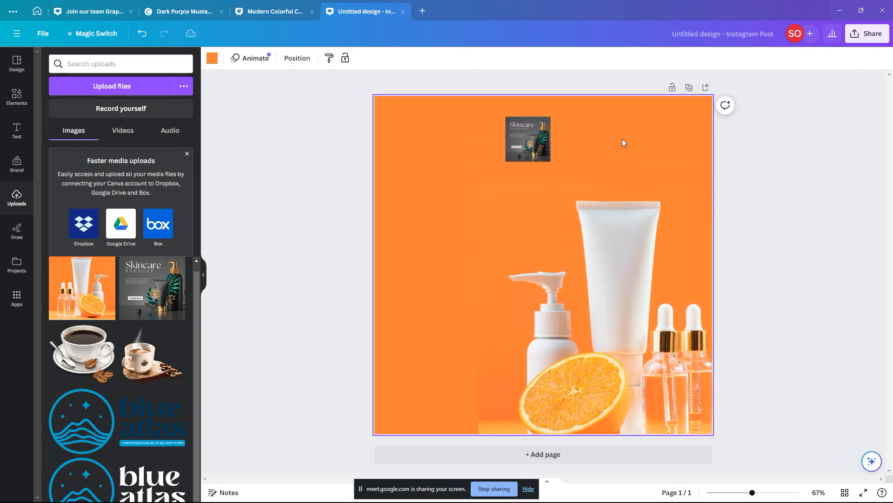
click(624, 292)
drag(628, 287, 590, 307)
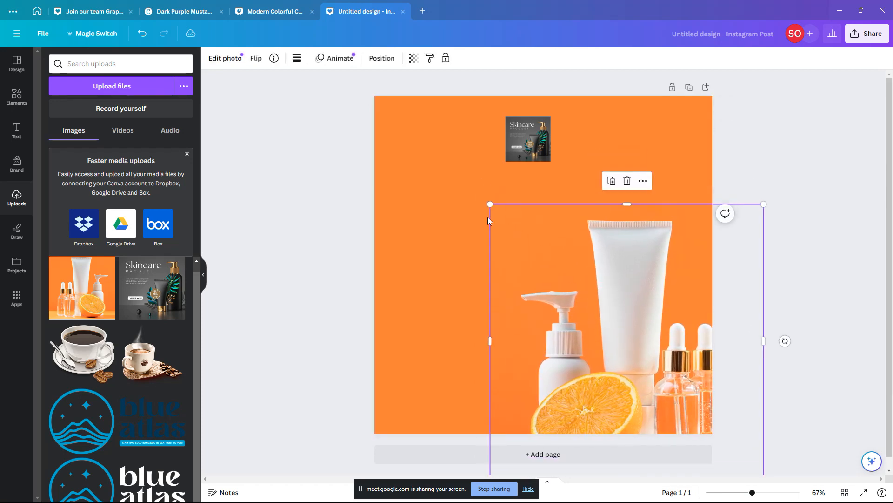
drag(490, 203, 467, 182)
drag(569, 256, 580, 255)
Step: Fine-tune the photo's size so it sits in the lower right, overhanging the edges
drag(775, 184, 754, 201)
drag(669, 278, 672, 286)
click(755, 169)
click(791, 169)
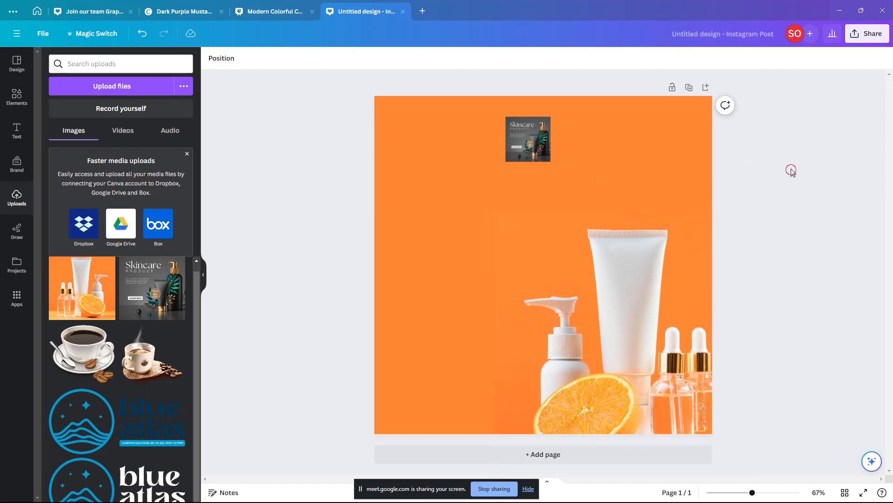
click(632, 324)
click(654, 168)
click(740, 186)
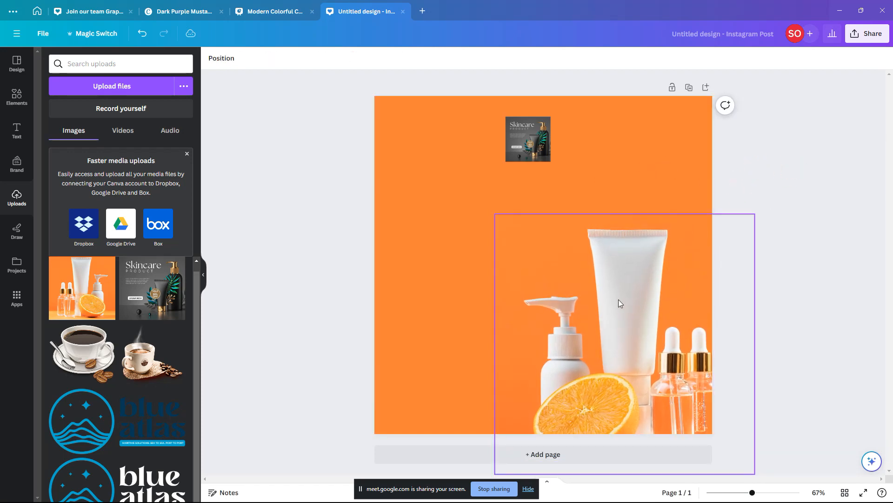
drag(620, 306, 622, 285)
drag(622, 302, 615, 301)
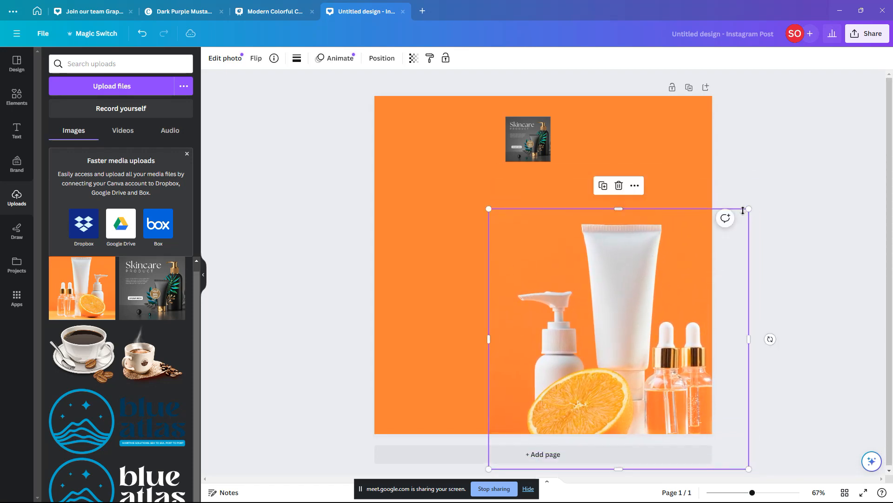
drag(749, 211, 745, 213)
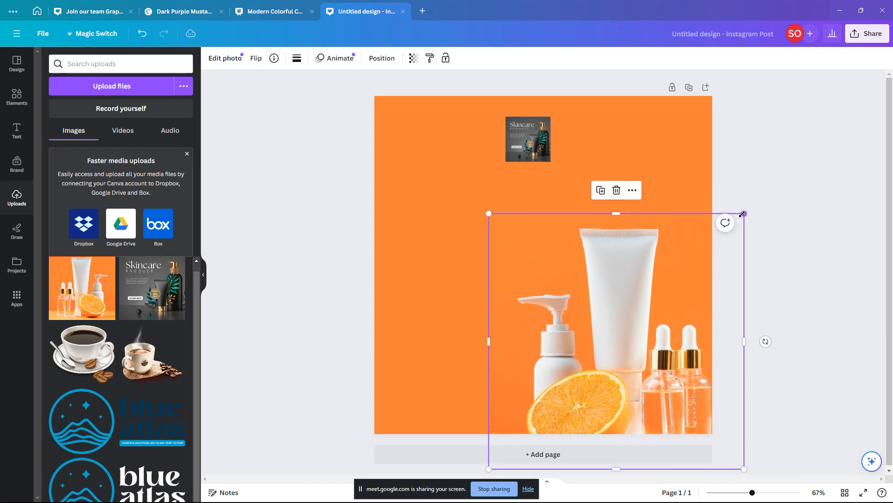
Step: Open Task View to step through the open windows, then return to Canva
key(super+Tab)
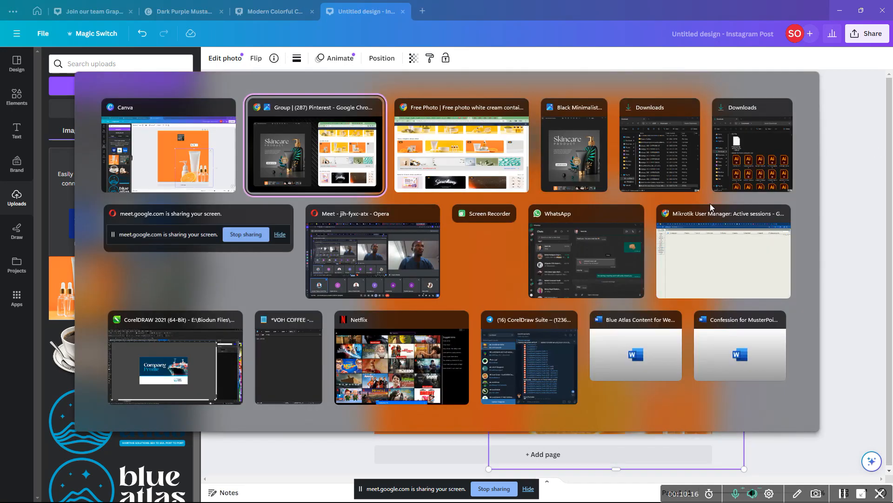
key(Right)
key(Right)
key(Right)
key(Right)
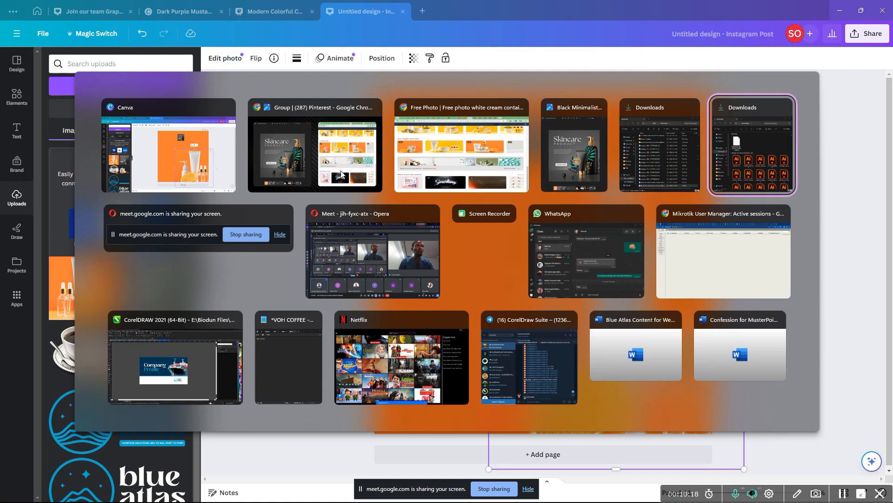
key(Escape)
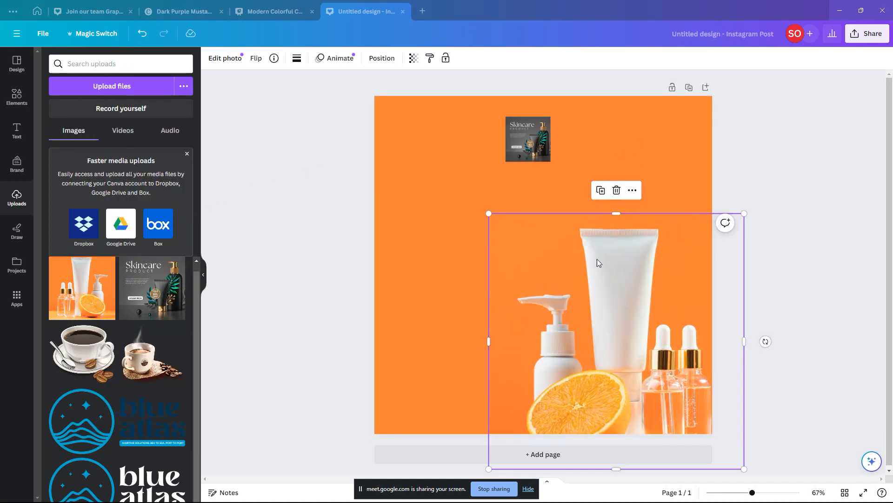
key(super+Tab)
click(375, 252)
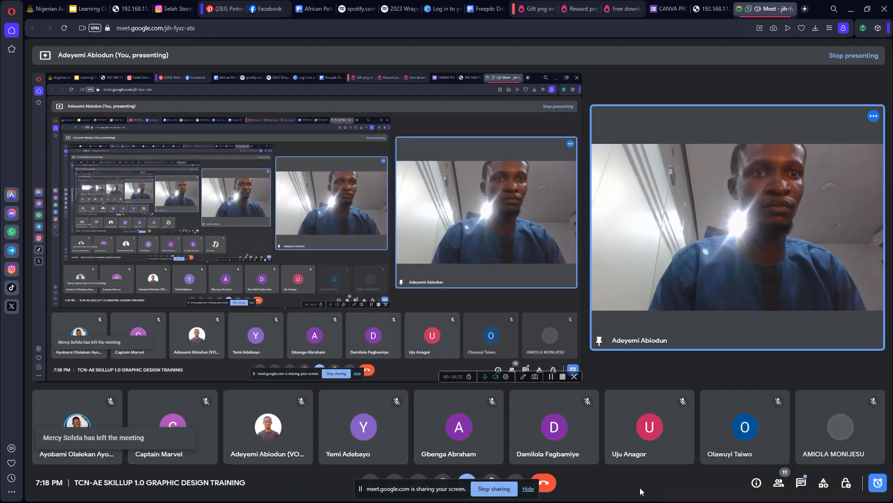
click(851, 9)
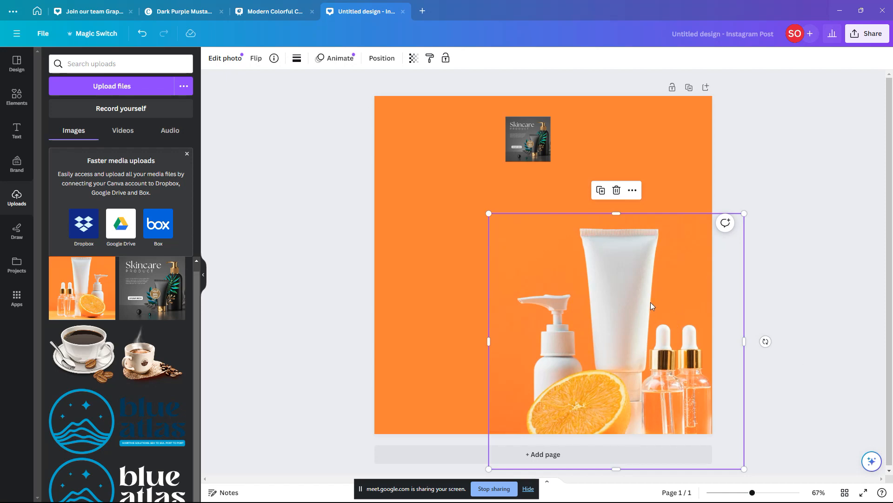
Step: Shrink the product photo slightly and settle it a little lower
mouse_move(651, 306)
mouse_down()
mouse_move(642, 295)
mouse_move(652, 290)
mouse_up()
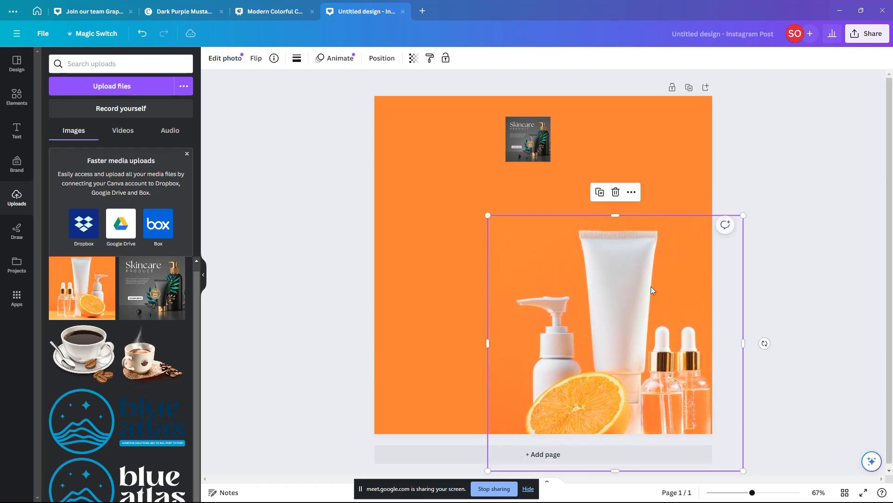
drag(488, 215, 496, 224)
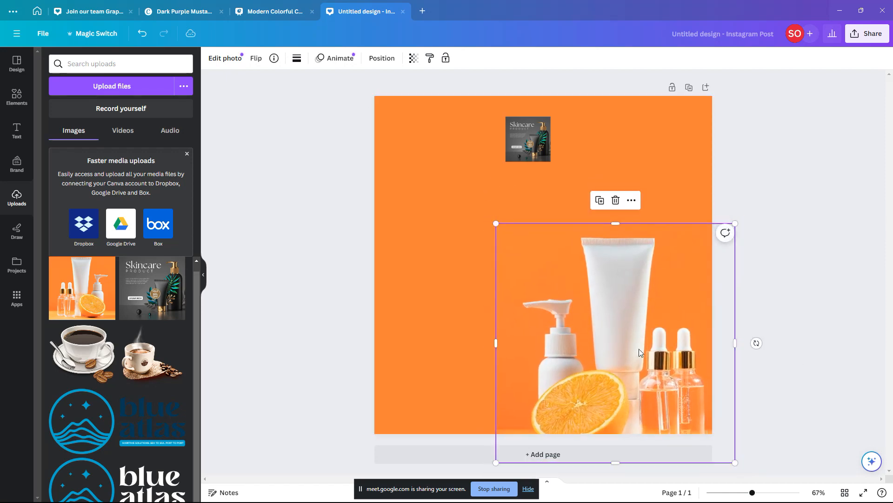
mouse_move(638, 341)
mouse_down()
mouse_move(642, 348)
mouse_move(641, 339)
mouse_up()
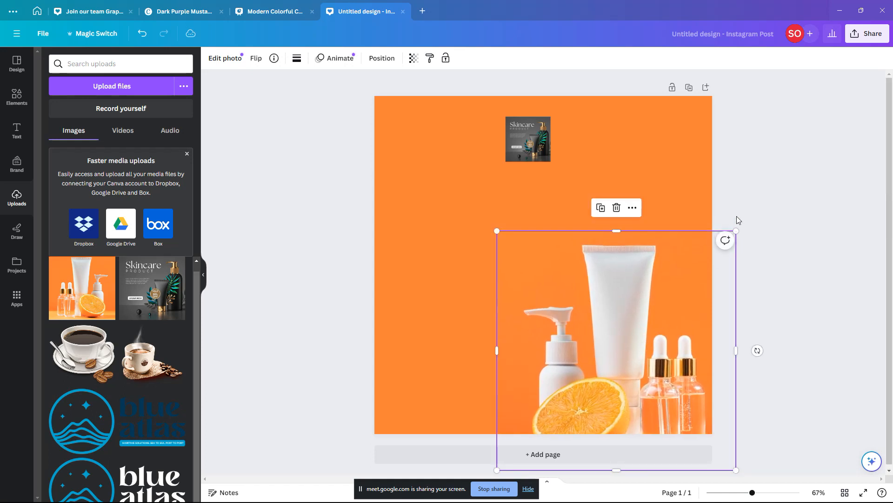
click(739, 220)
Step: Resize the Skincare reference thumbnail and place it in the page's top-right corner
click(519, 151)
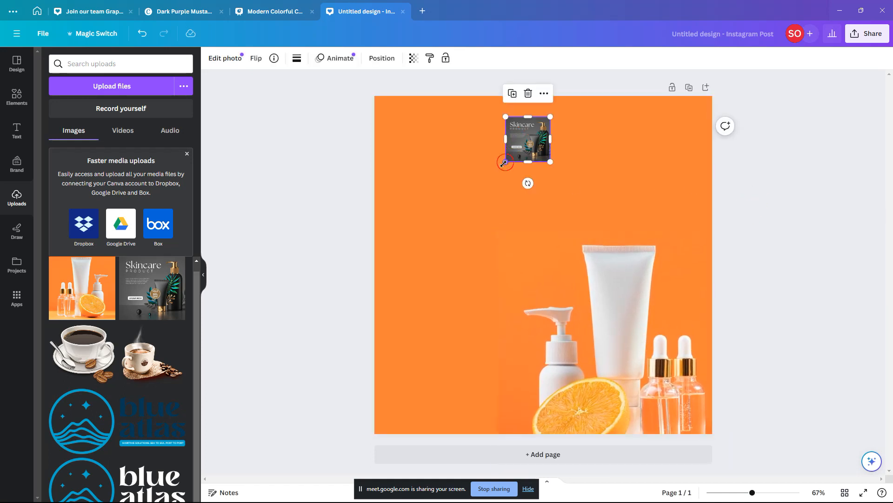
drag(504, 162, 366, 303)
drag(482, 199, 629, 201)
drag(510, 119, 567, 175)
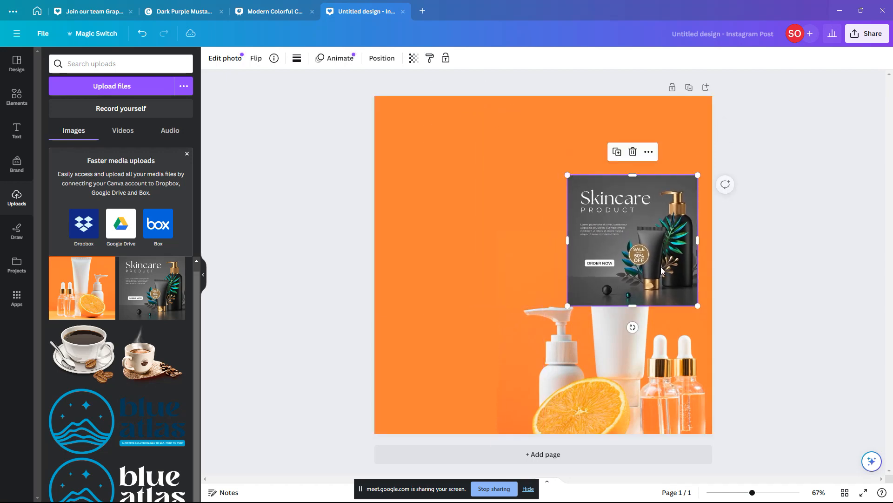
drag(661, 270, 654, 228)
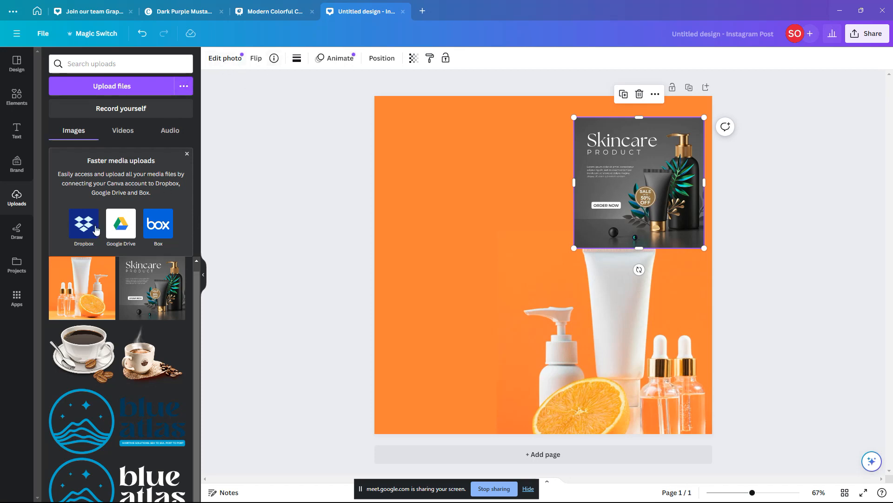
click(17, 130)
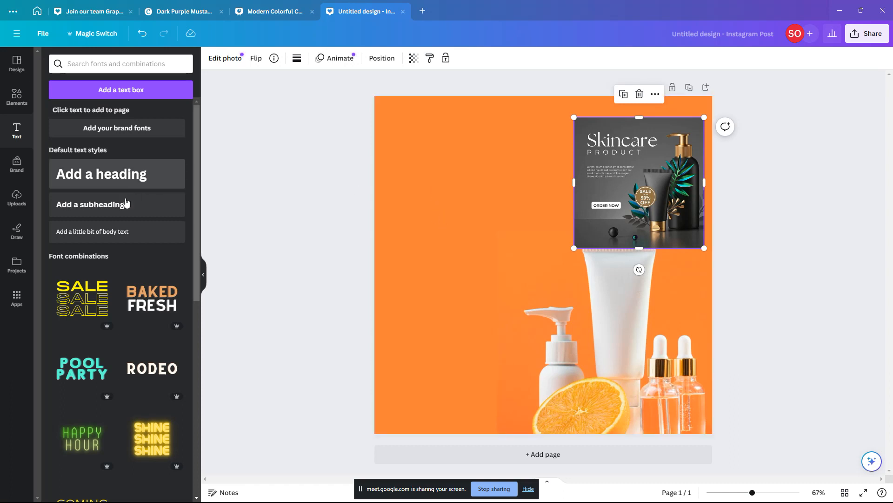
Step: Add a subheading at the upper left reading 'Skin', aligned left
click(127, 206)
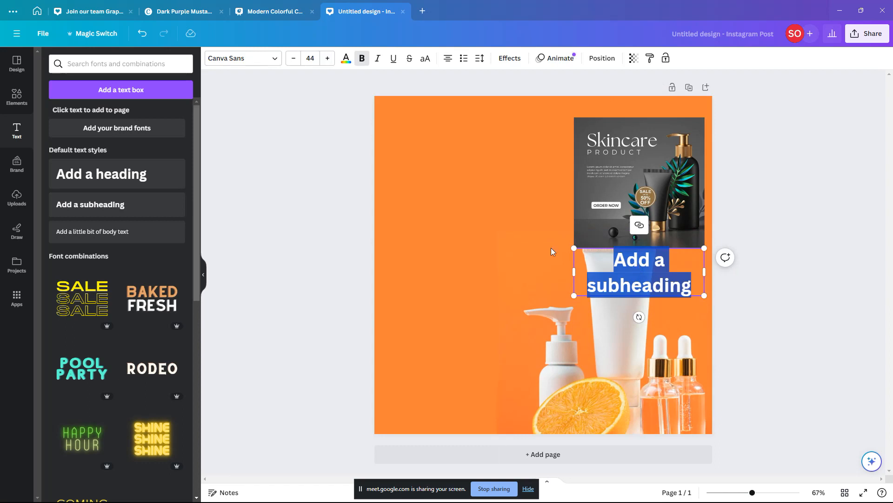
drag(615, 263, 462, 182)
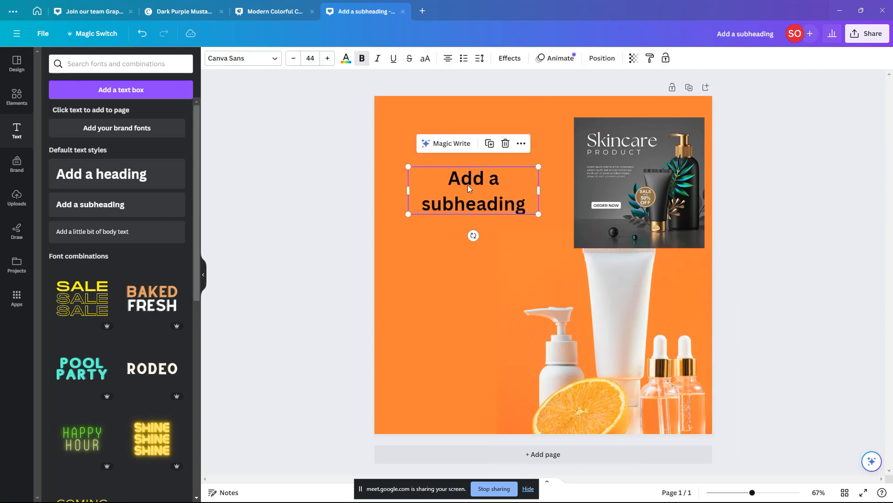
double_click(469, 185)
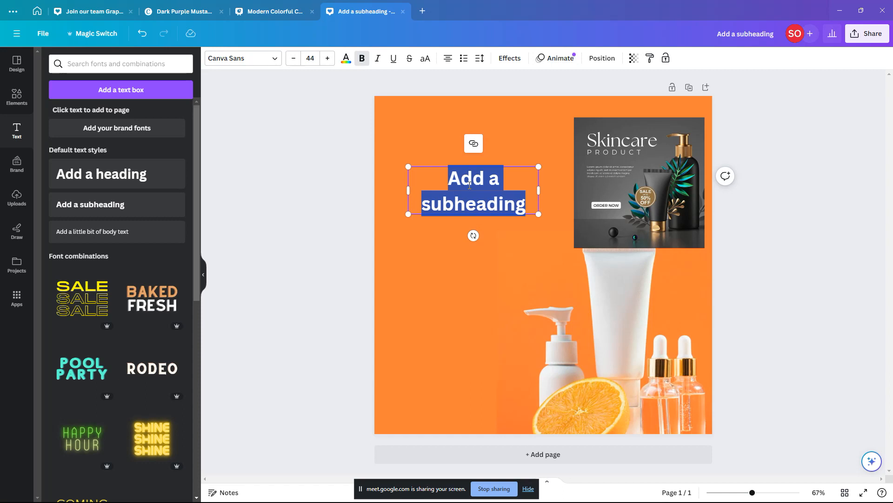
text(Skin)
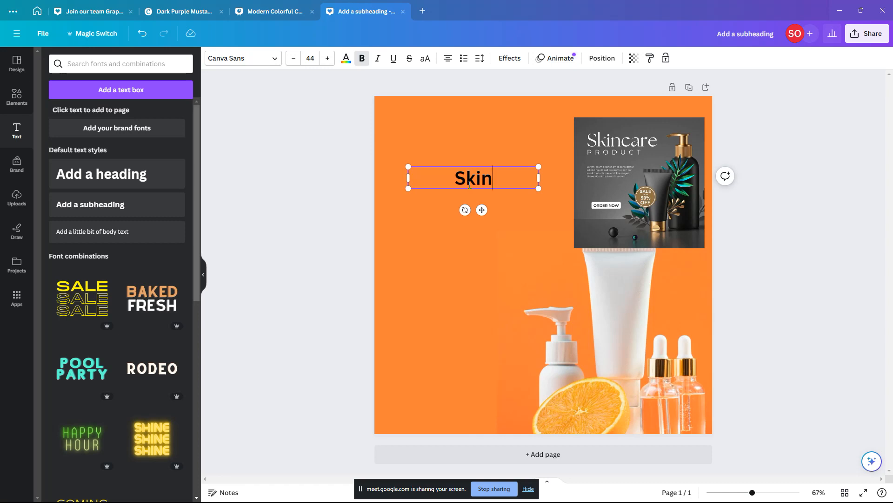
key(Return)
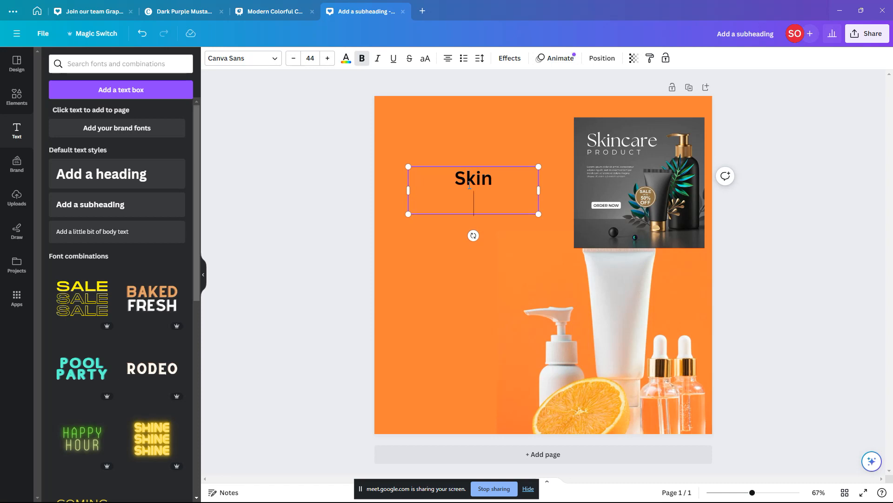
key(ctrl+a)
click(449, 64)
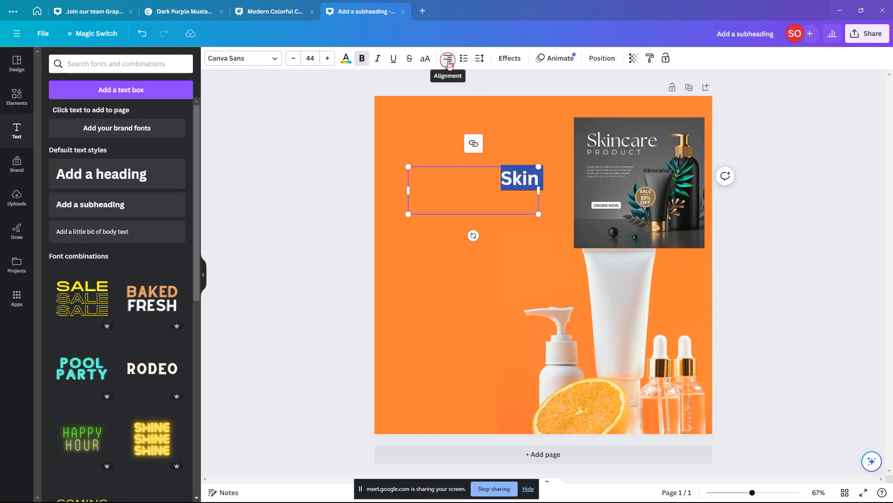
click(449, 64)
click(481, 200)
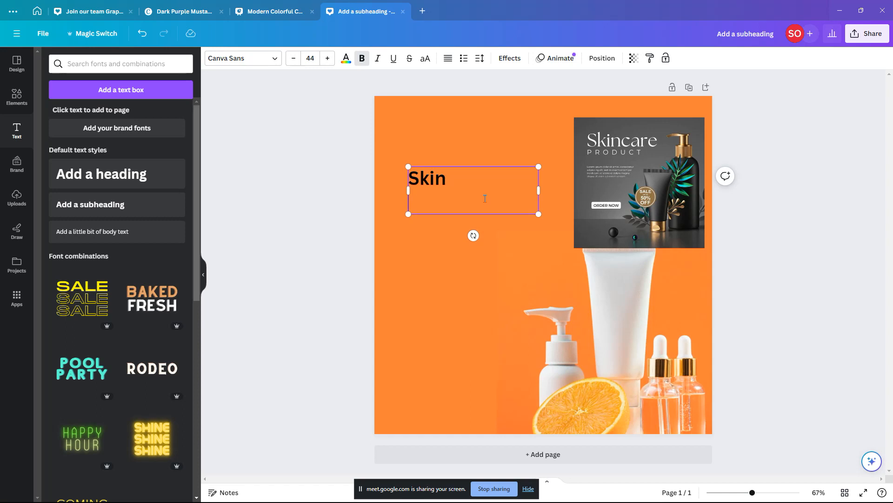
Step: Add 'Glow' on a second line below 'Skin'
click(486, 160)
click(483, 192)
click(482, 178)
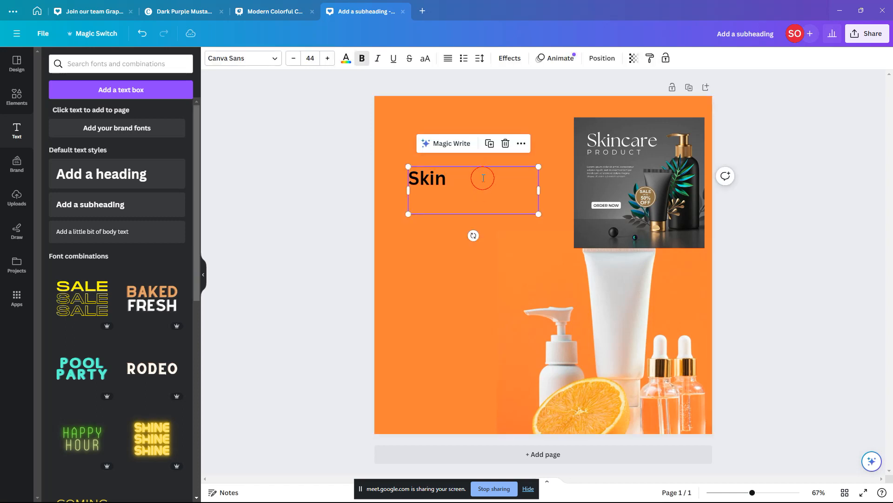
key(BackSpace)
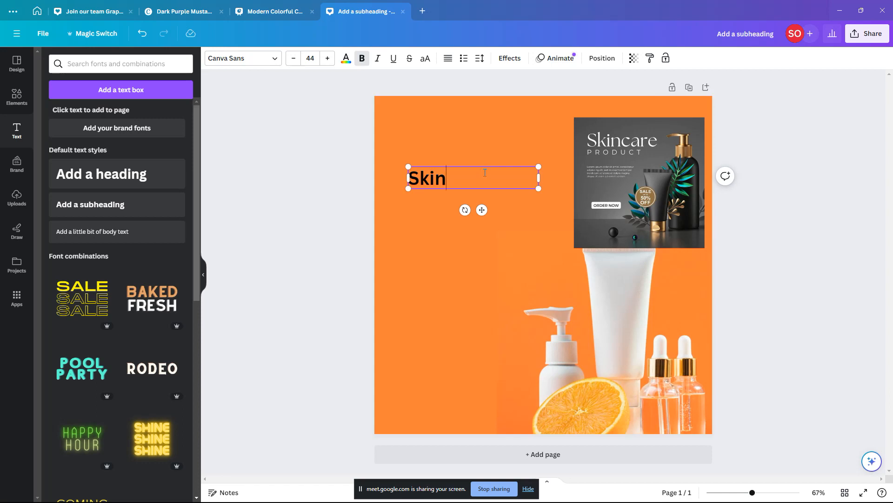
key(Return)
text(gLO)
key(BackSpace)
key(BackSpace)
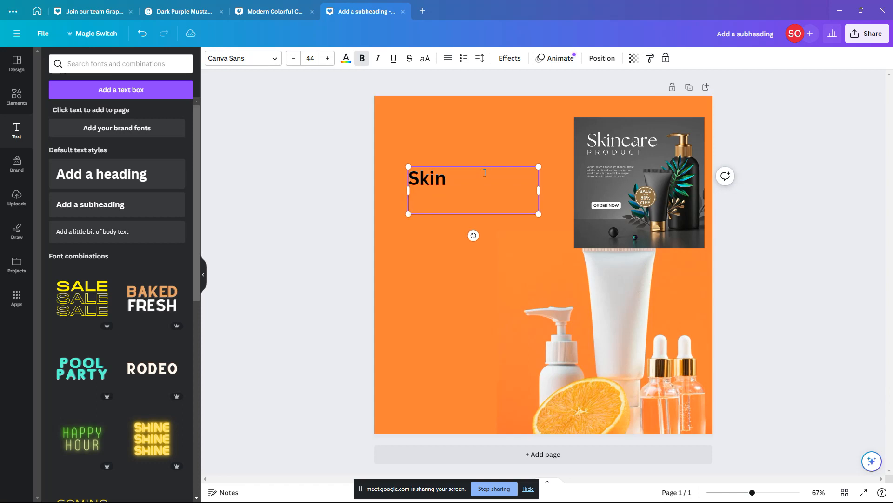
text(Glow)
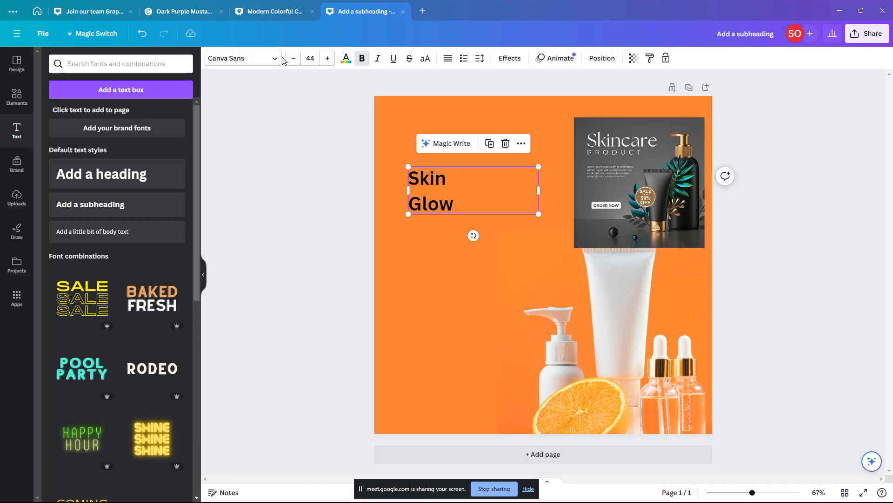
Step: Enlarge the top text copy to size 130 and join it into a one-line 'Skin Glow' heading
drag(539, 190, 451, 239)
click(448, 187)
drag(448, 187, 518, 226)
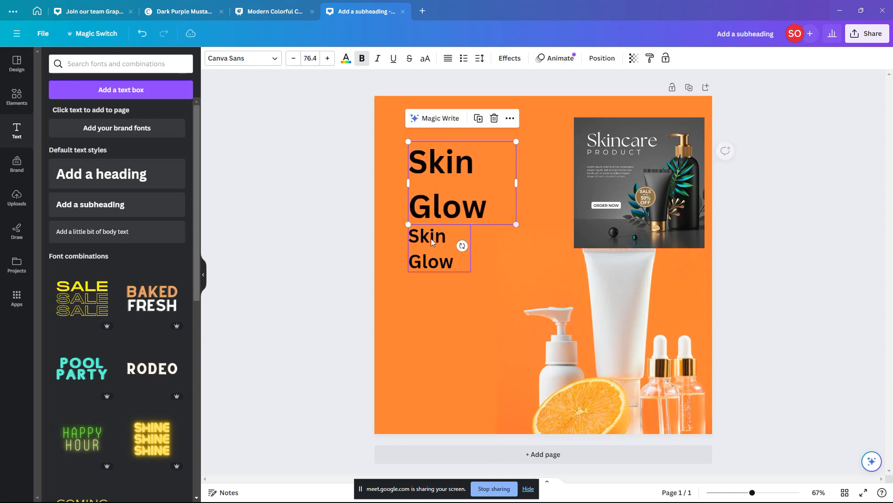
drag(435, 240, 435, 288)
click(481, 220)
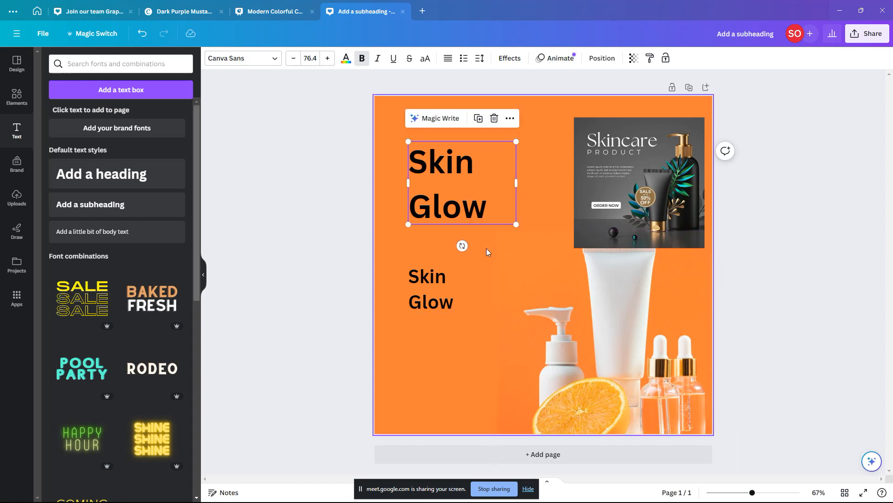
click(477, 198)
drag(516, 183, 560, 183)
click(495, 160)
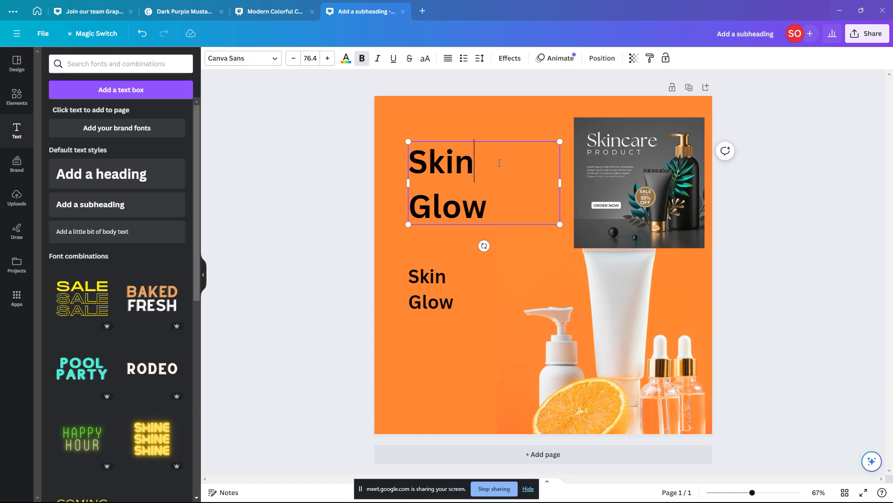
key(Delete)
drag(568, 182, 578, 183)
click(533, 189)
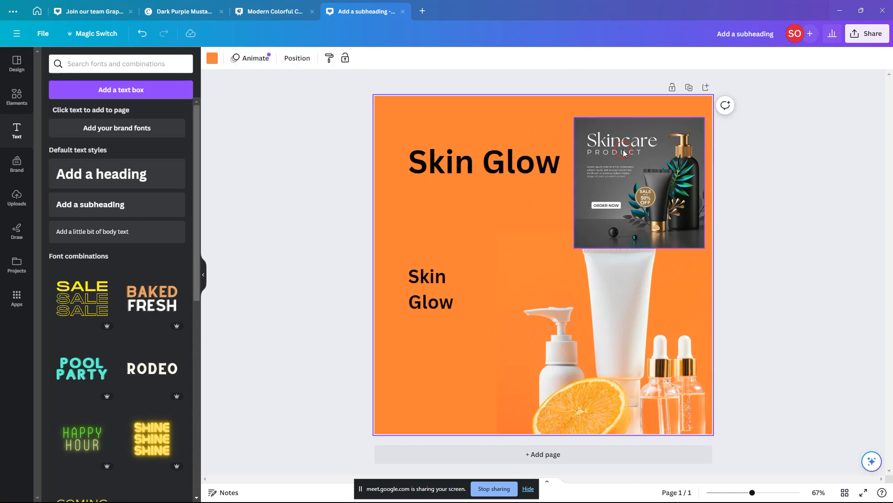
Step: Move the Skincare image lower, adjust the heading box, and switch to the Photos viewer
drag(623, 153, 624, 231)
drag(547, 166, 689, 147)
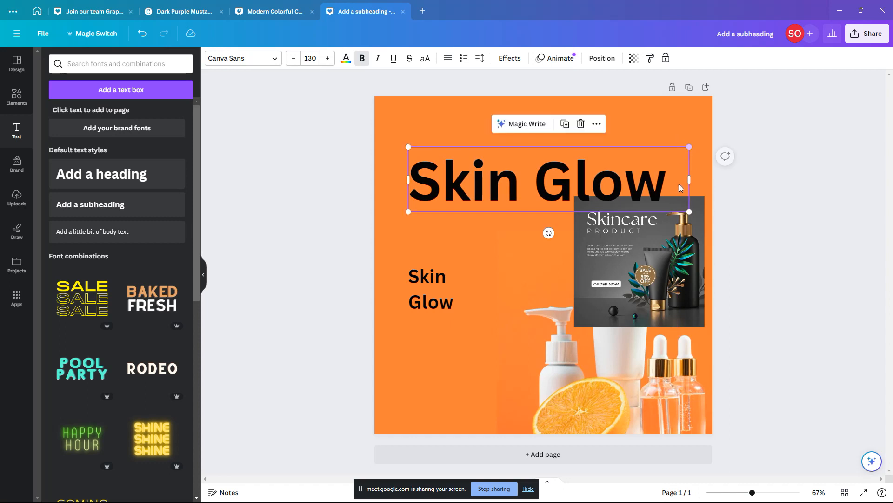
drag(689, 179, 675, 180)
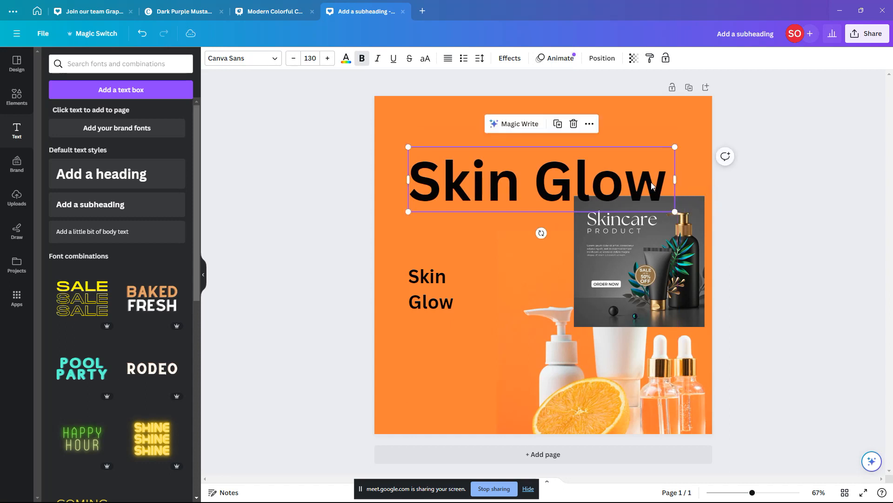
triple_click(651, 185)
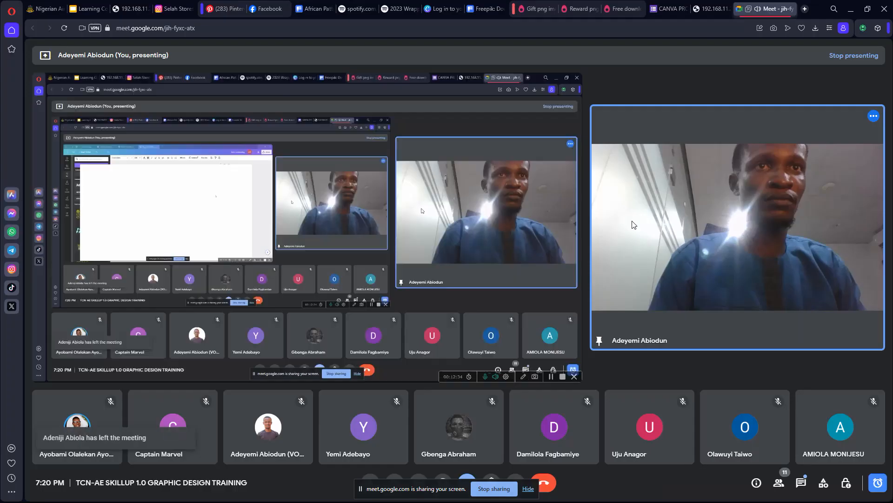
key(Escape)
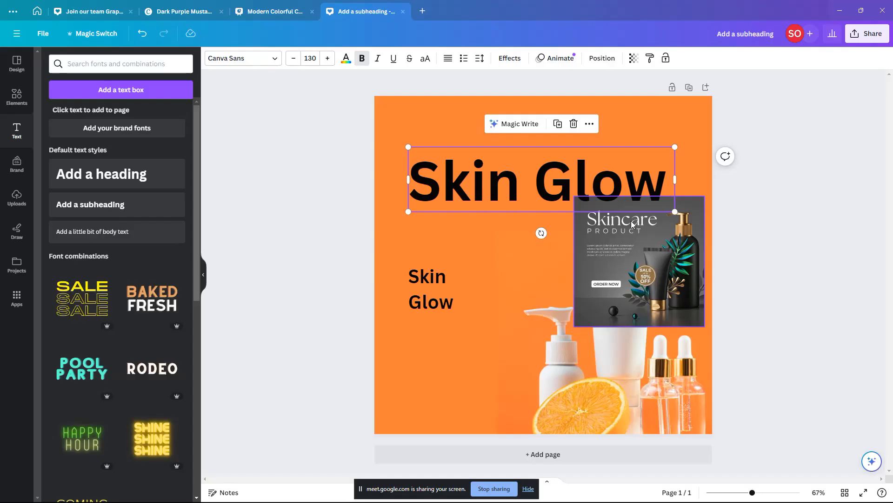
key(alt+Tab)
key(alt+Tab)
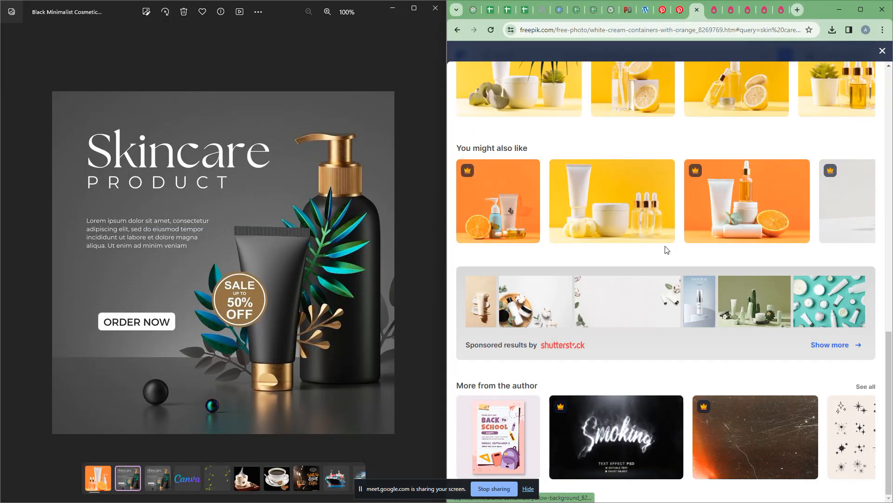
Step: Switch to the Pinterest pin page and scroll down through it
scroll(630, 114, up, 4)
click(680, 10)
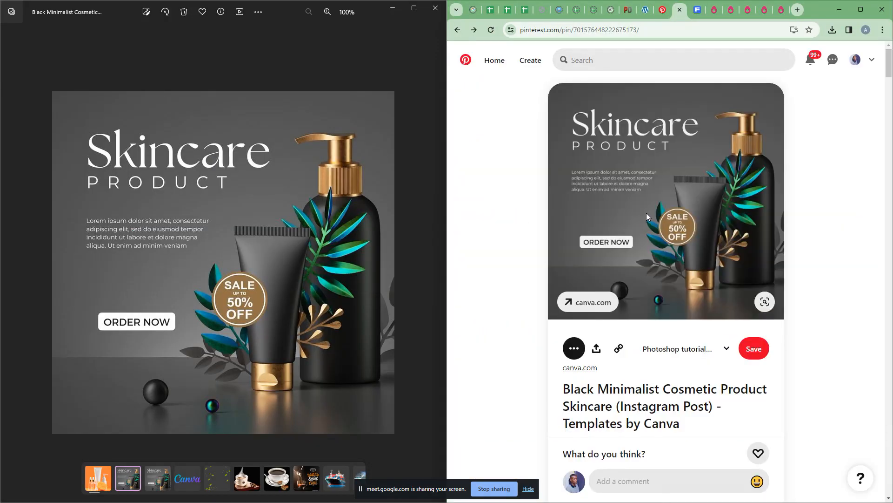
scroll(647, 213, down, 10)
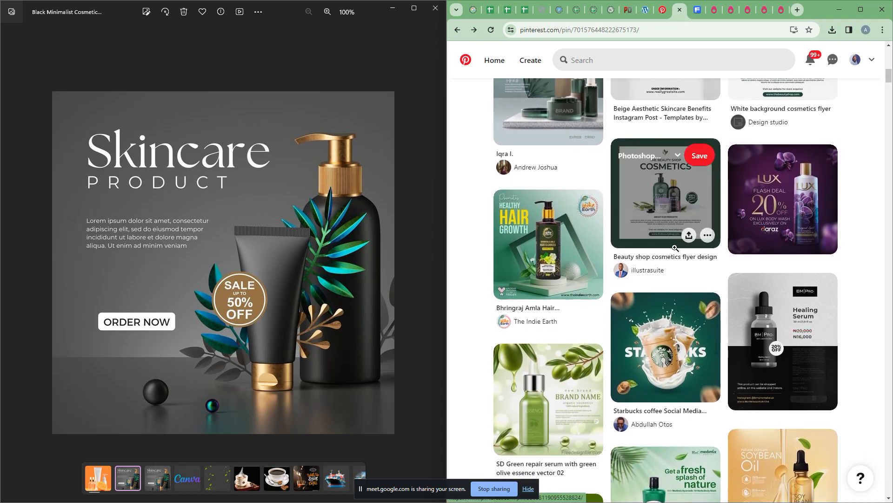
scroll(648, 321, down, 6)
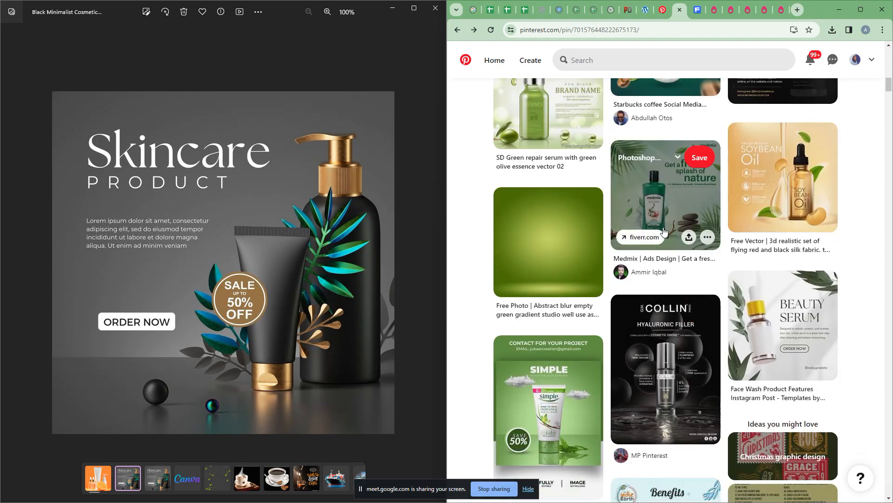
scroll(671, 202, down, 2)
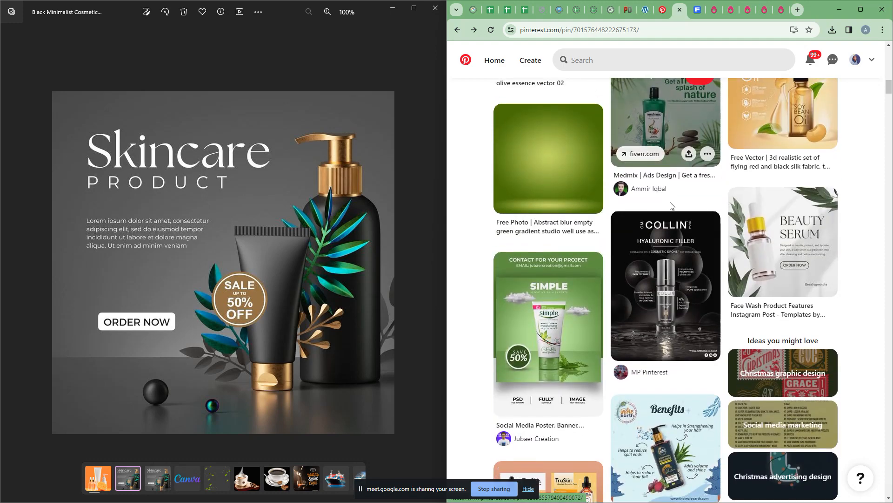
scroll(670, 202, down, 2)
scroll(670, 202, down, 4)
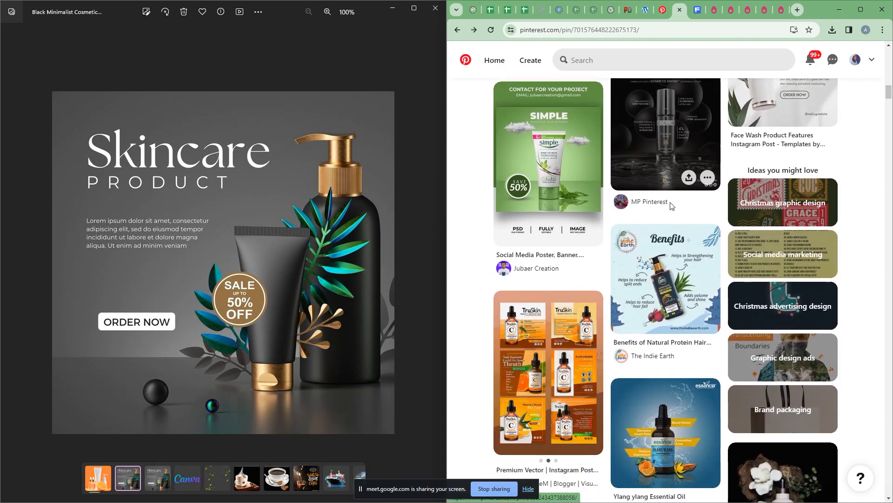
scroll(676, 239, down, 3)
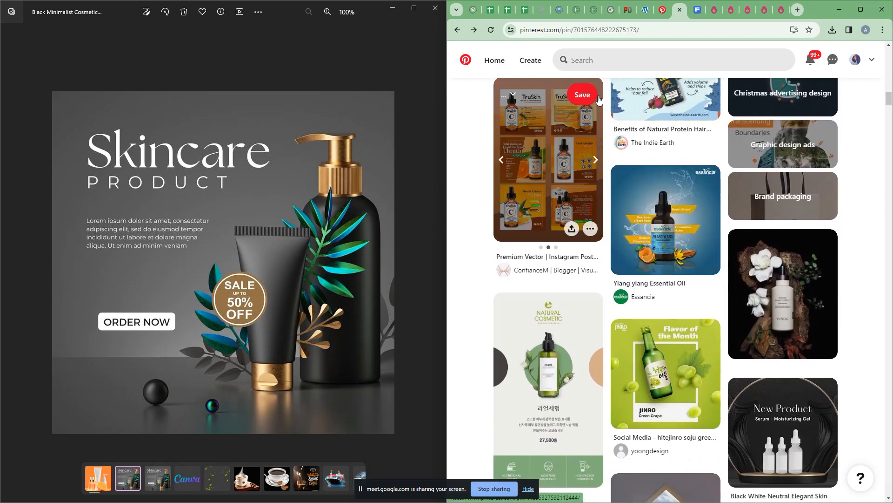
scroll(631, 201, down, 2)
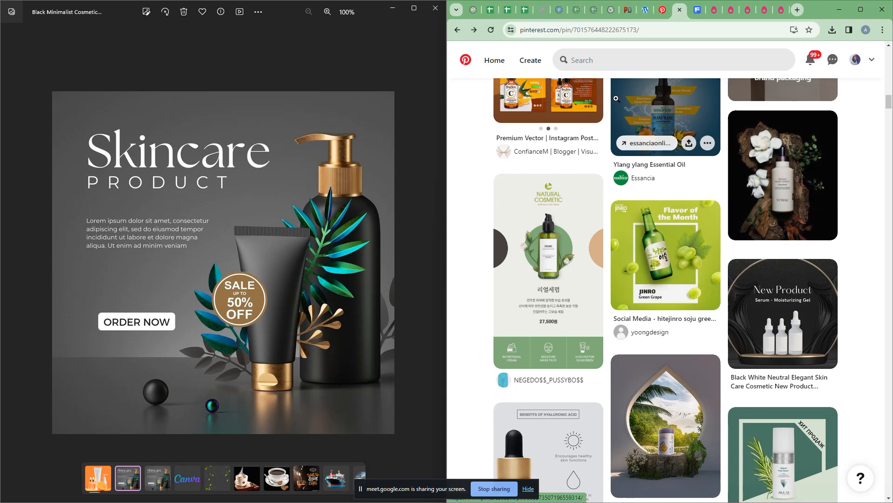
Step: Search Pinterest for 'SKIN' and pick the 'skin care products' suggestion
click(611, 66)
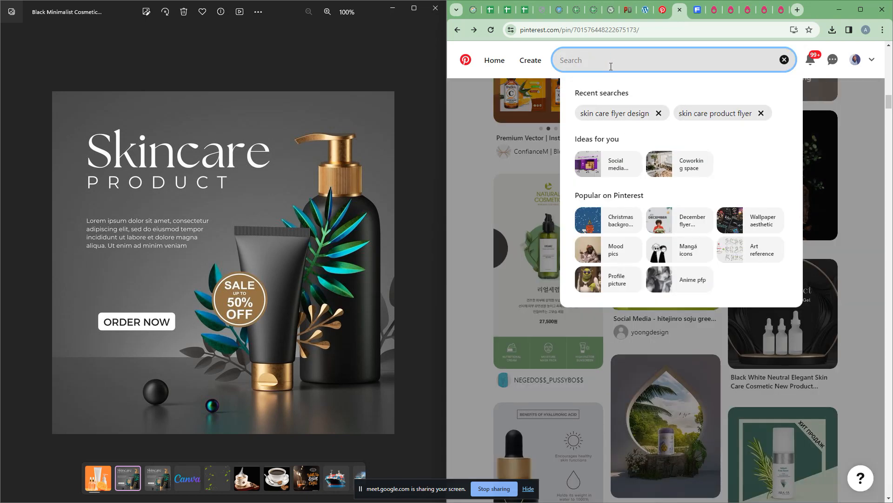
text(SKIN)
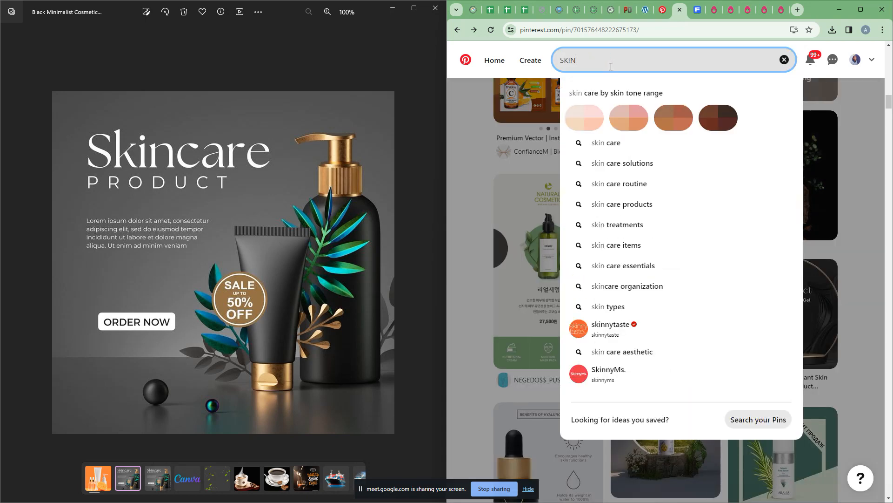
click(638, 209)
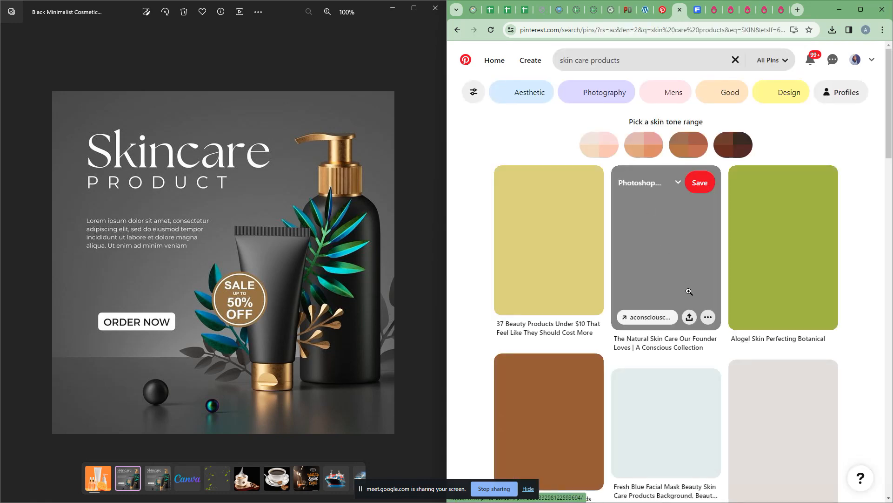
Step: Open the Vitamin C Range pin from the skin care results and browse its related orange pins
scroll(690, 287, down, 4)
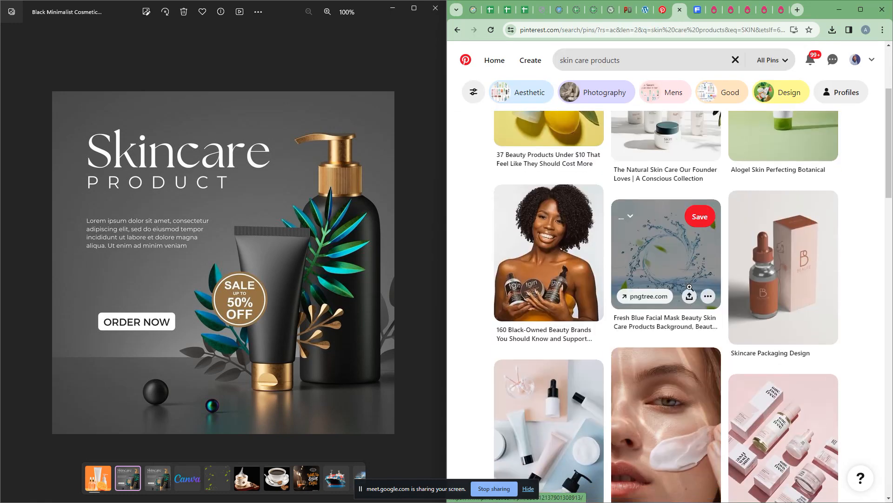
scroll(689, 289, down, 14)
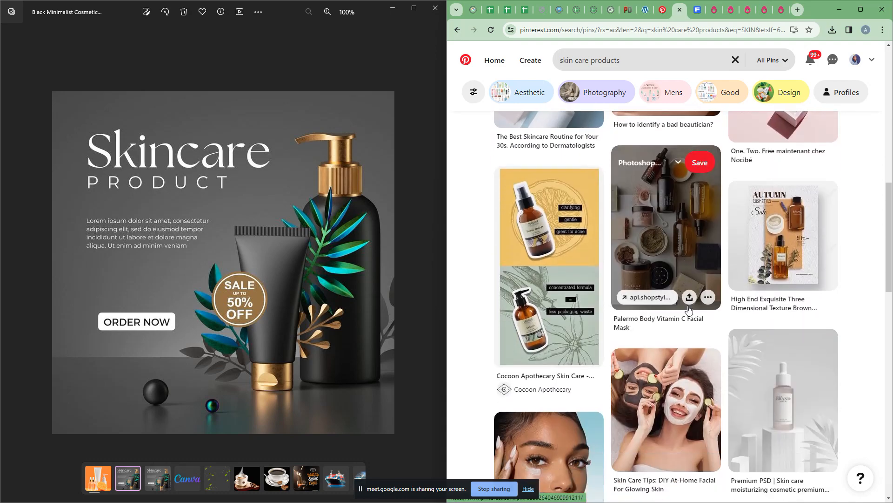
scroll(688, 305, down, 4)
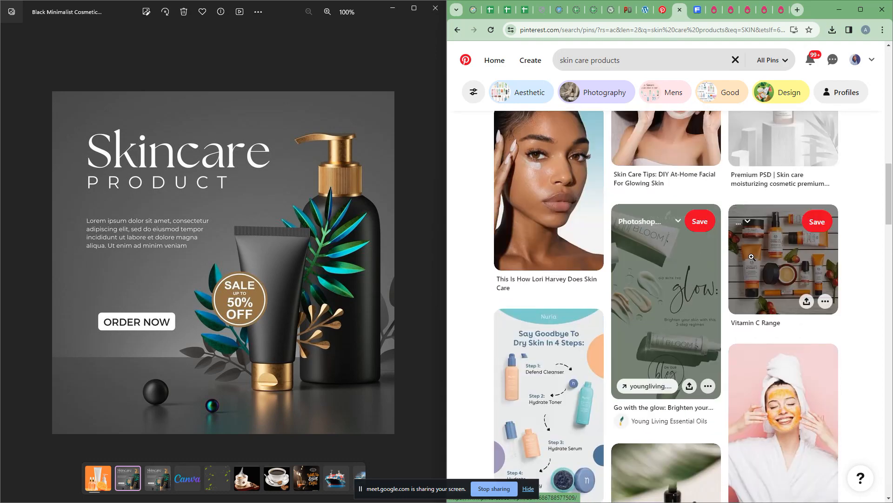
click(763, 256)
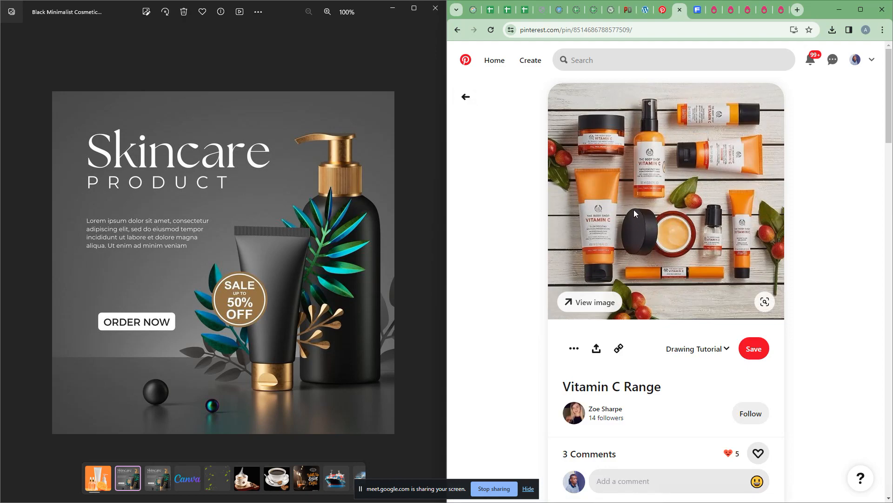
scroll(634, 212, down, 12)
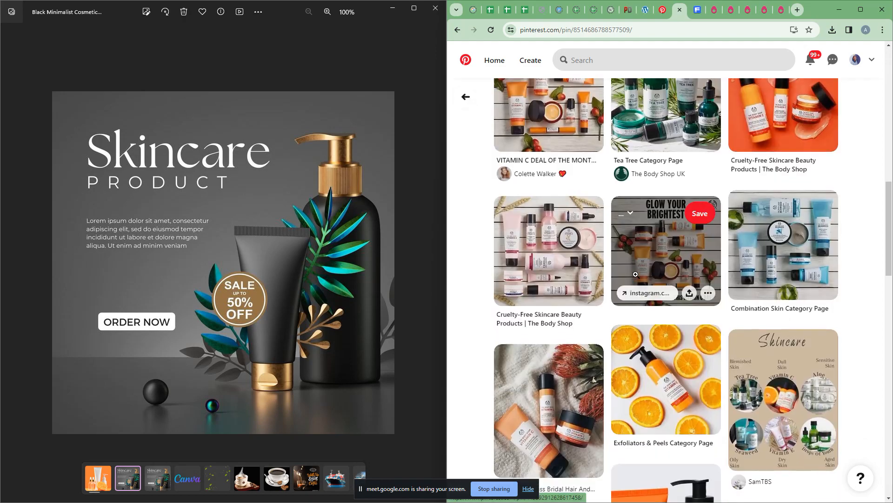
scroll(636, 274, down, 5)
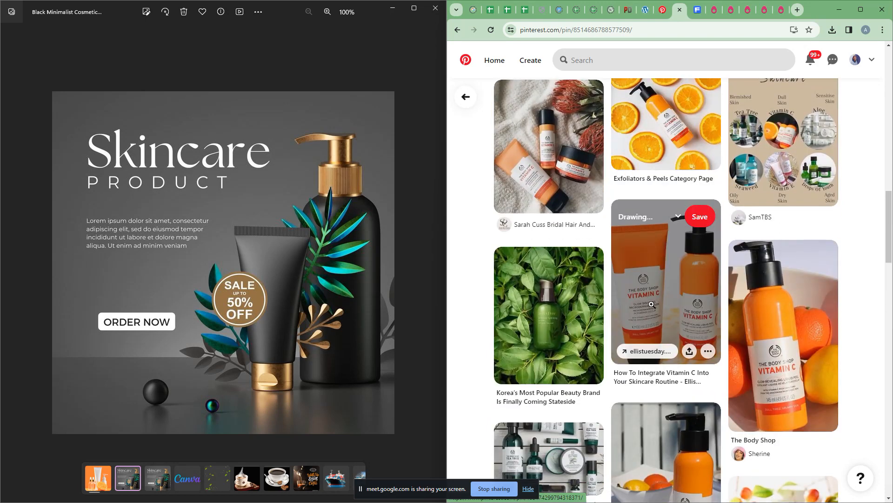
key(alt+Tab)
Step: Replace the Skin Glow heading text with 'Bath' and 'Scrub' on two lines
triple_click(544, 187)
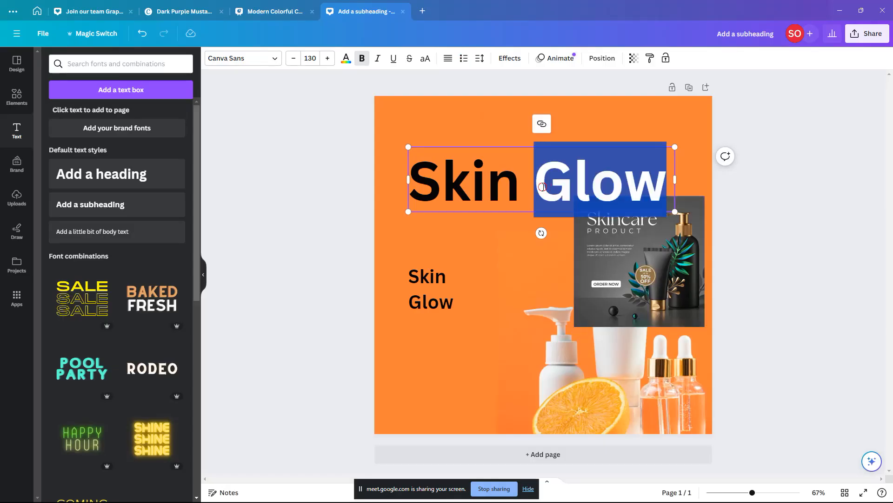
text(bATH)
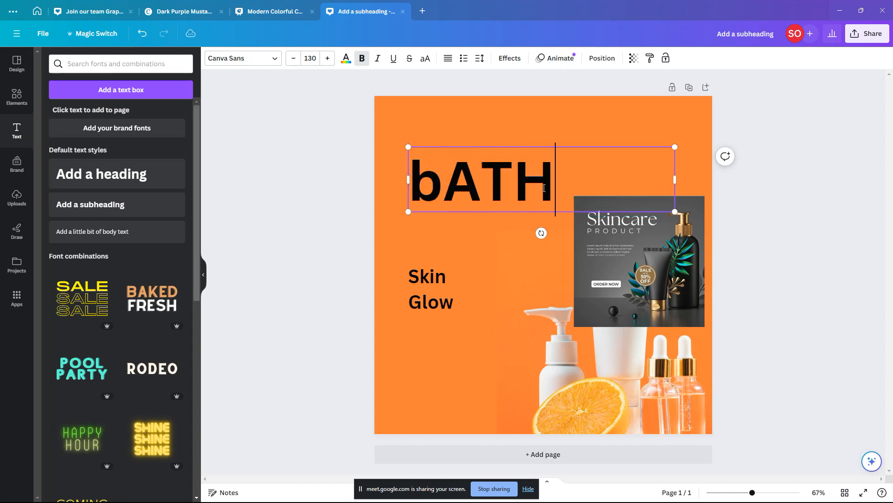
triple_click(544, 187)
text(Bath)
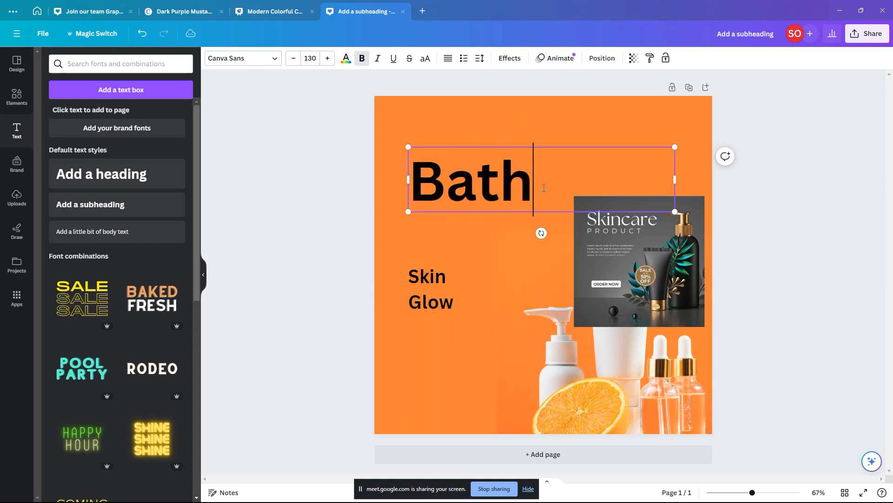
key(Return)
text(Scr)
text(ub)
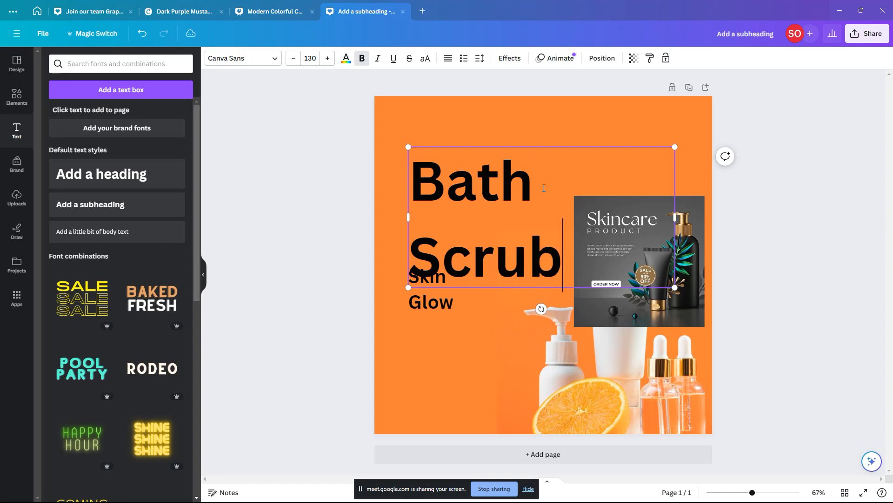
click(565, 133)
Step: Widen the Bath Scrub text box slightly and select all of its text
click(570, 203)
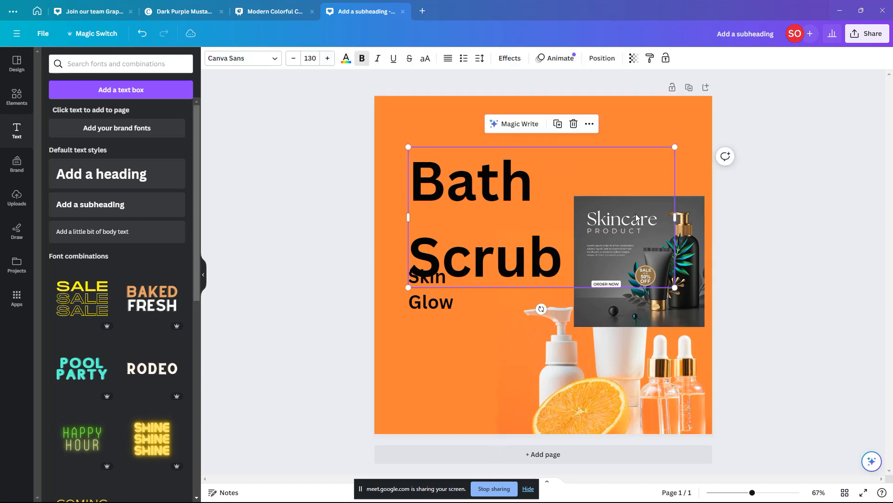
drag(675, 217, 678, 217)
click(564, 170)
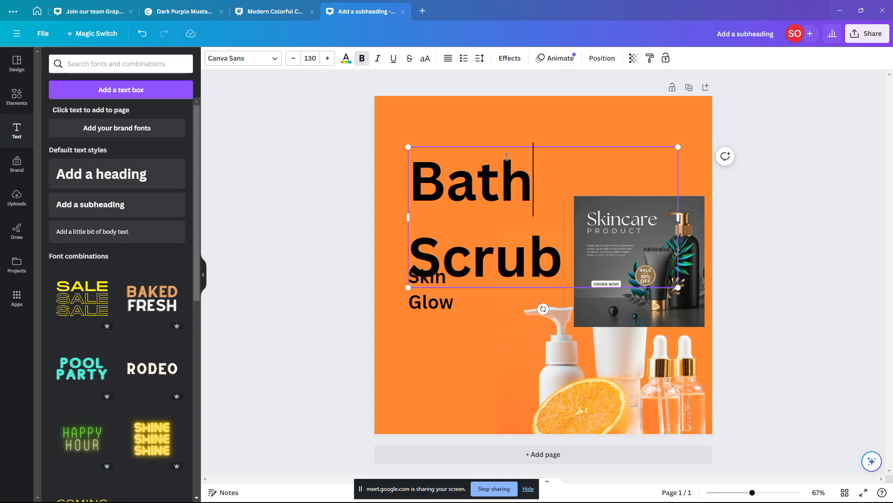
key(ctrl+a)
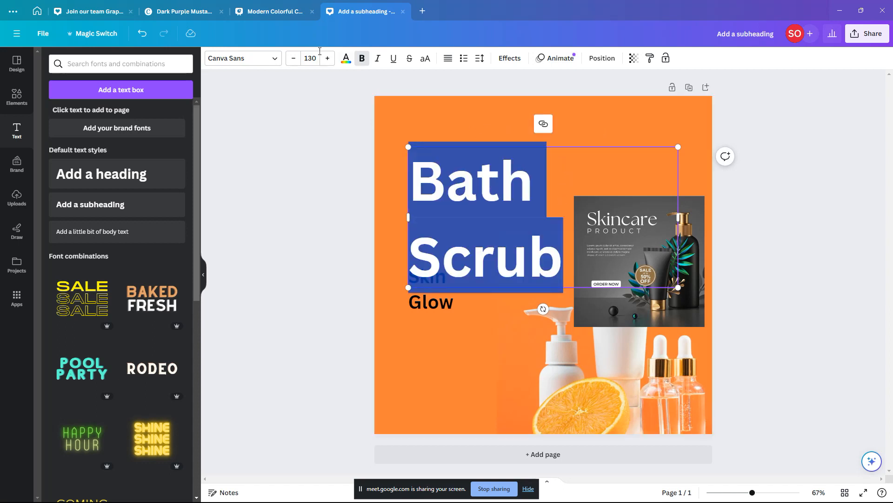
Step: Set the Bath Scrub heading font to Maharlika and tighten its line spacing
click(274, 61)
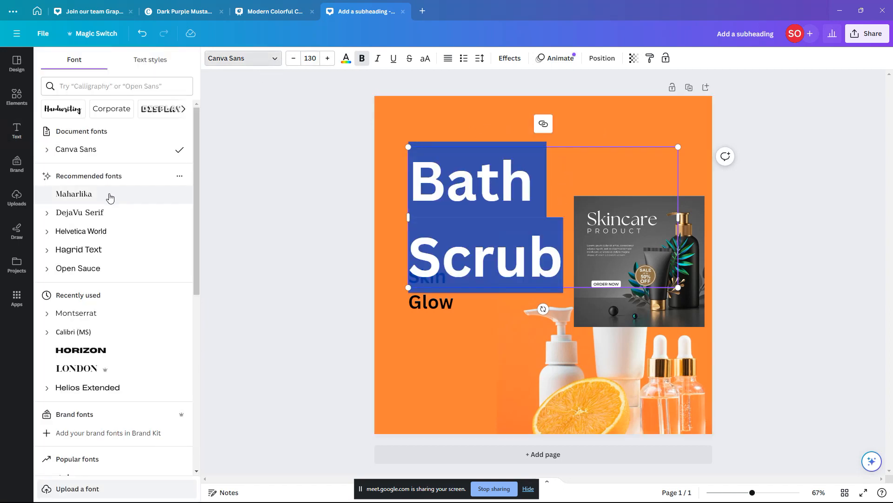
click(110, 196)
key(Escape)
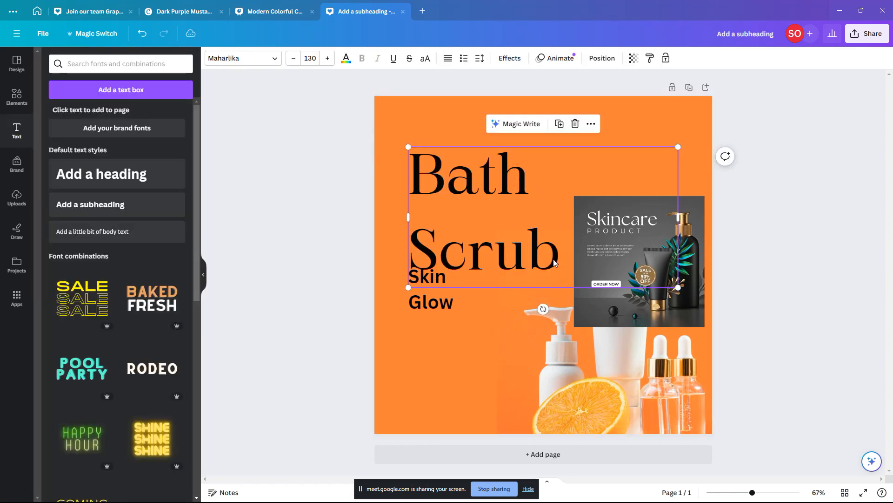
click(479, 58)
drag(526, 122, 499, 121)
Step: Enlarge the Bath Scrub heading to size 178 and move Skin Glow further down
drag(678, 202, 574, 203)
drag(574, 257, 636, 299)
drag(427, 310, 428, 344)
click(480, 211)
click(684, 247)
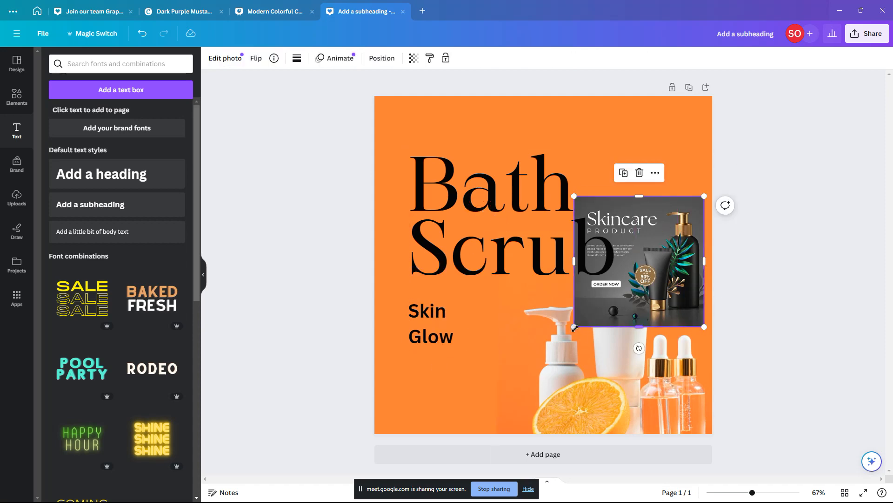
Step: Shrink the Skincare reference image to a thumbnail and reduce Bath Scrub to size 147
drag(574, 326, 660, 267)
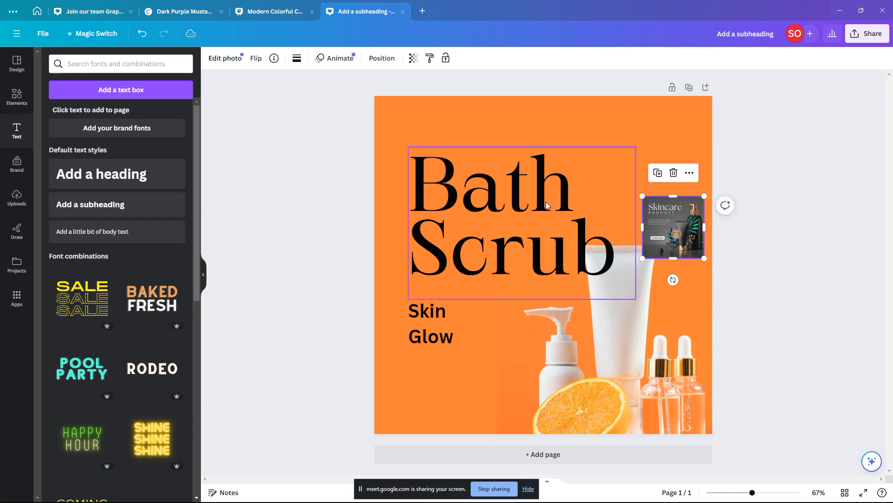
drag(612, 222, 609, 207)
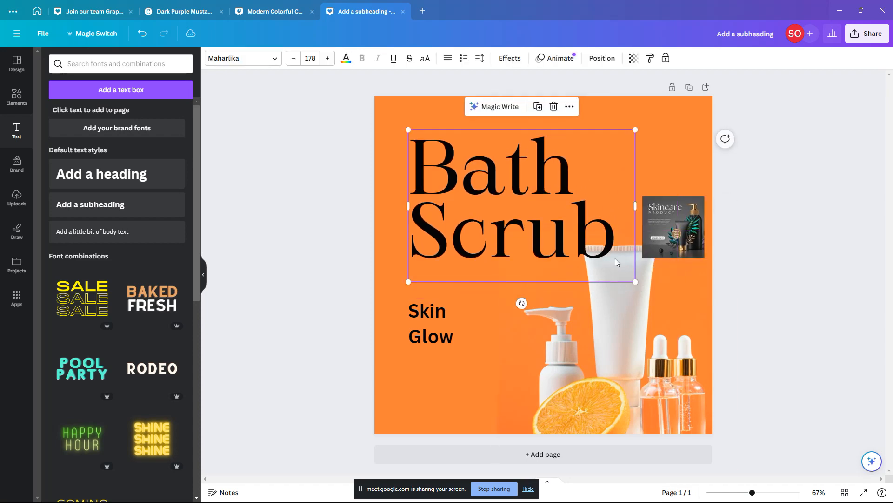
drag(635, 281, 592, 249)
Step: Enlarge the product photo and position it in the bottom-right of the post
click(624, 301)
mouse_move(625, 299)
mouse_down()
mouse_move(629, 272)
mouse_move(633, 284)
mouse_up()
drag(746, 217, 785, 175)
drag(666, 288, 656, 307)
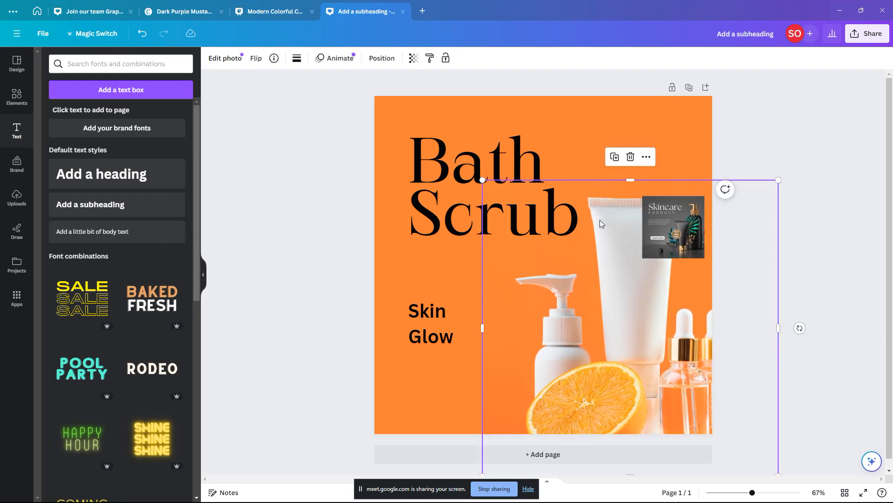
click(535, 161)
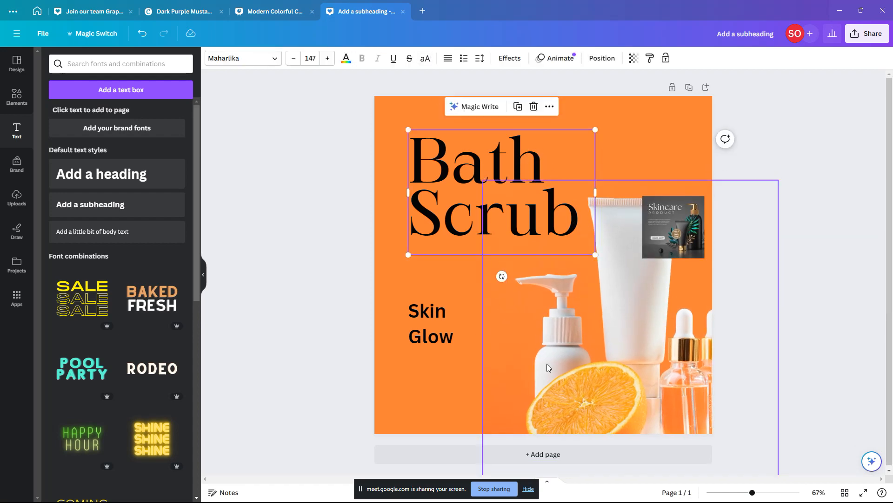
drag(619, 391, 614, 343)
click(445, 381)
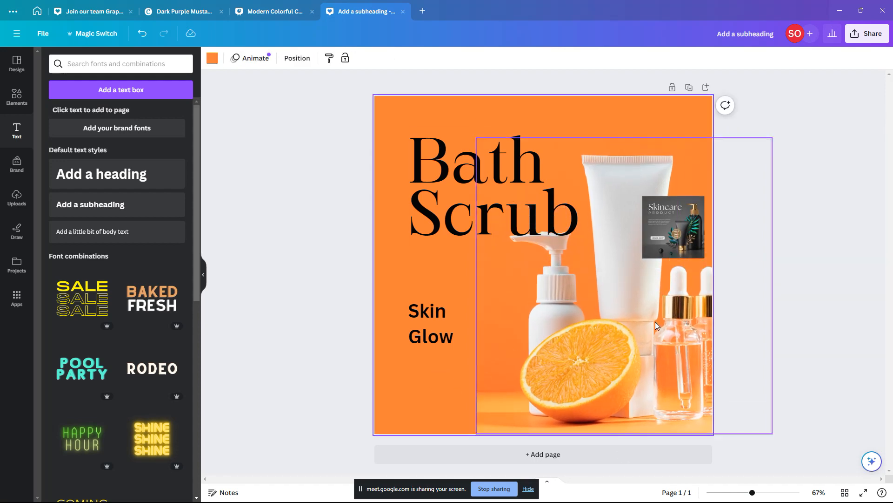
drag(633, 295, 640, 344)
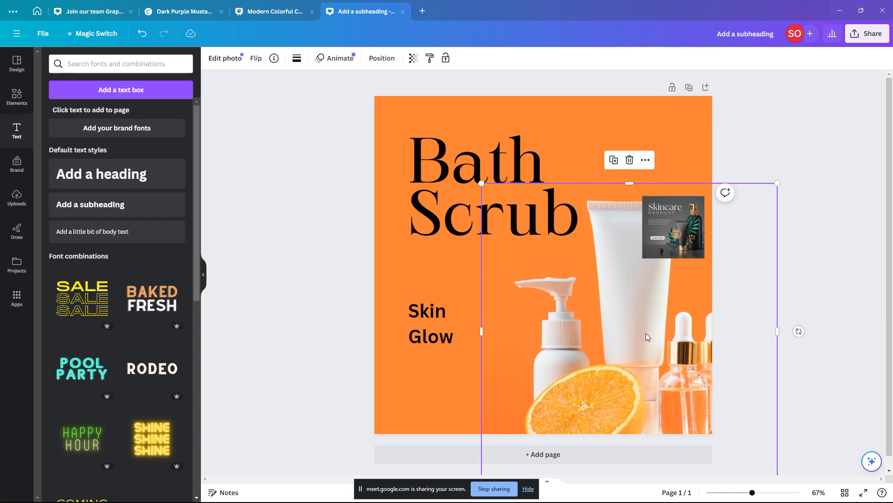
click(518, 160)
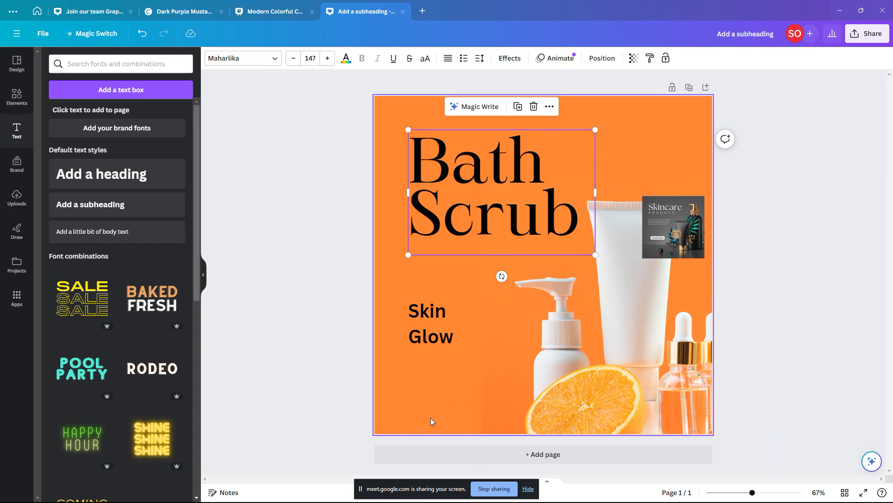
key(alt+Tab)
key(alt+Tab)
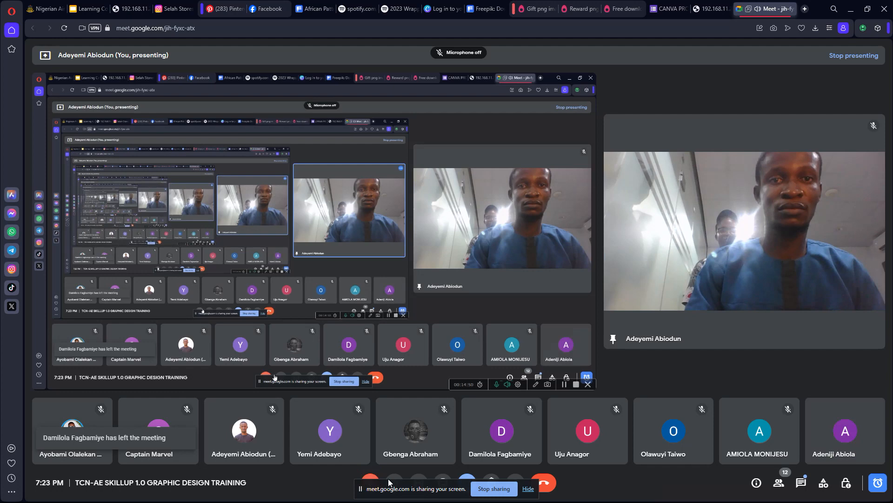
Step: Turn off the Google Meet camera and return to the Photos and Pinterest reference windows
click(392, 481)
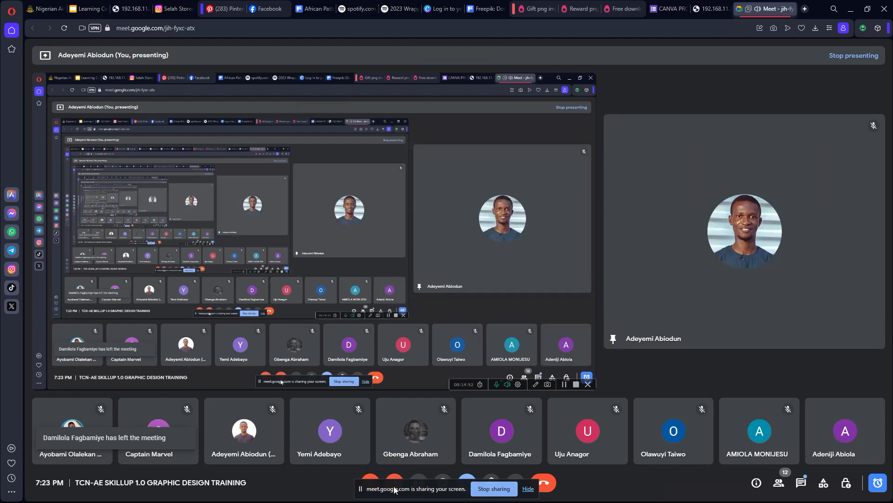
key(alt+Tab)
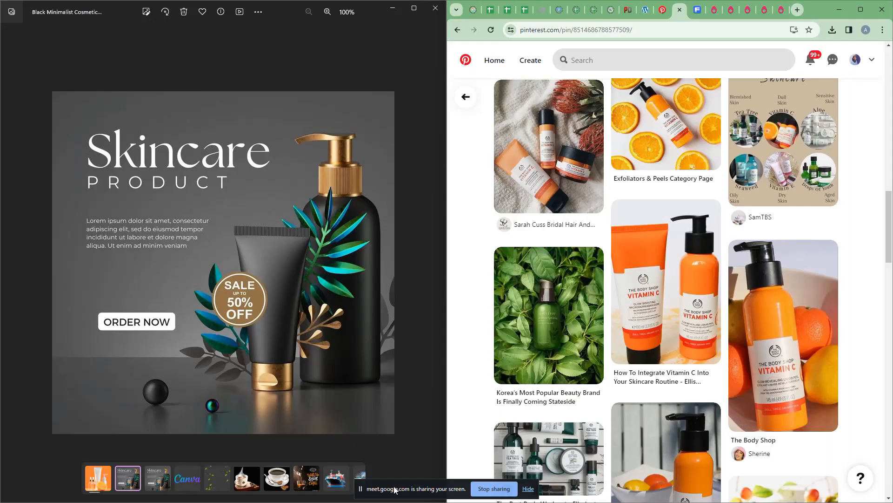
key(alt+Tab)
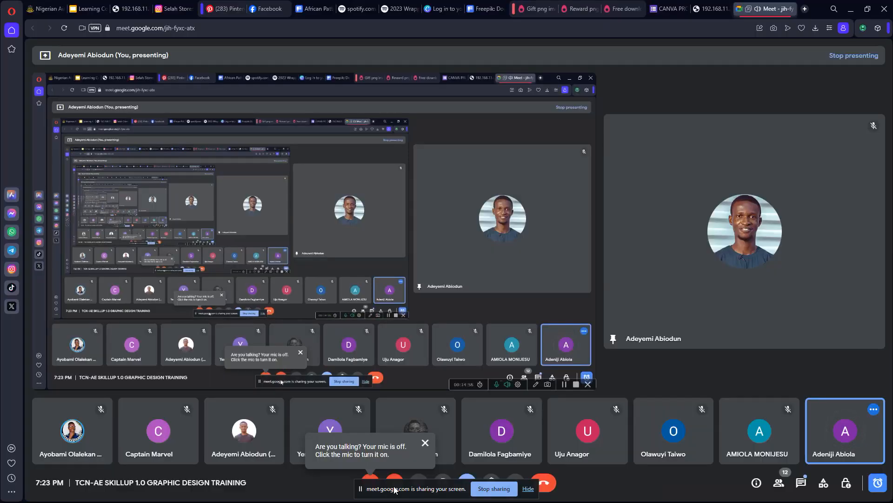
key(alt+Tab)
key(alt+Tab)
key(alt+Tab)
key(alt+Tab)
key(alt+Tab)
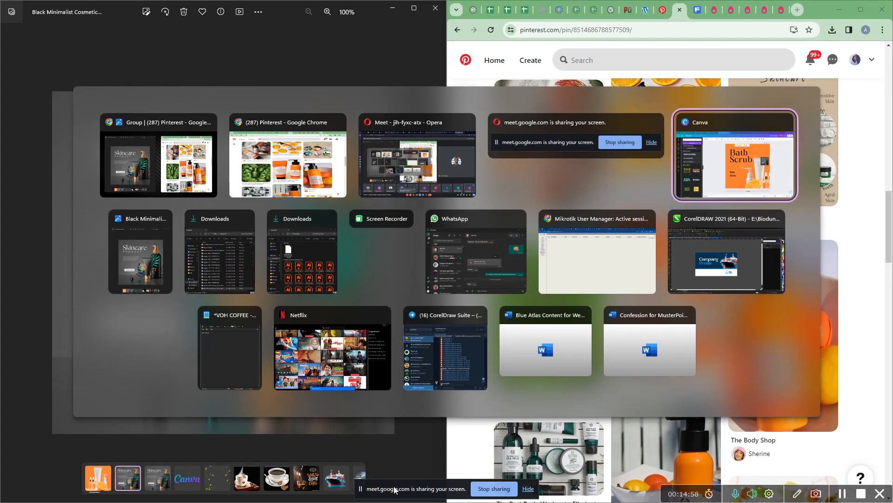
key(alt+shift+Tab)
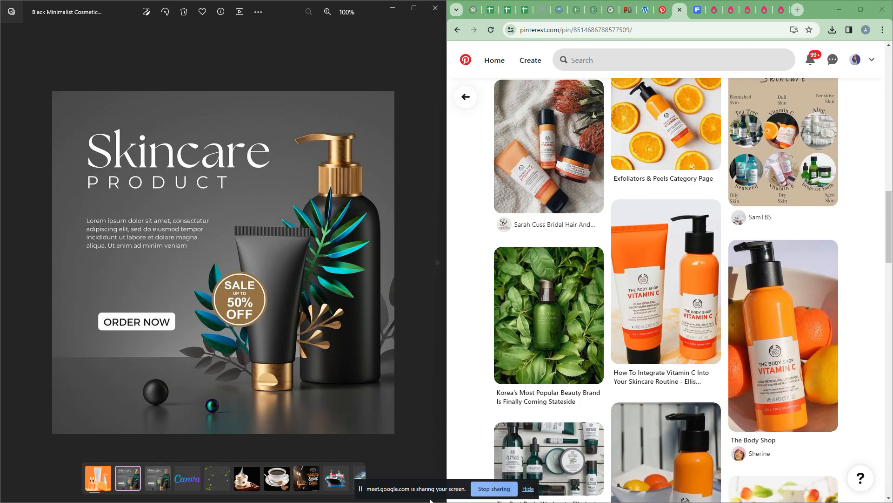
Step: Turn the Google Meet microphone and camera back on
key(alt+Tab)
key(alt+Tab)
key(alt+Tab)
key(alt+Tab)
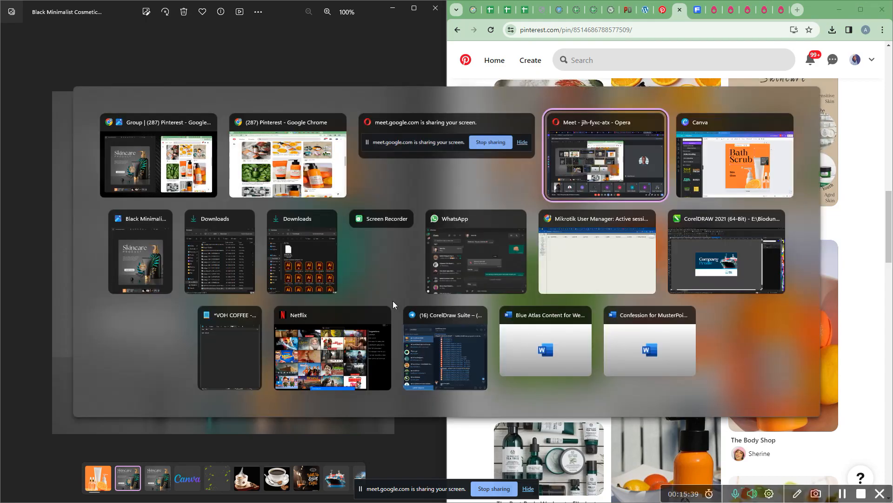
key(alt+Tab)
key(alt+shift+Tab)
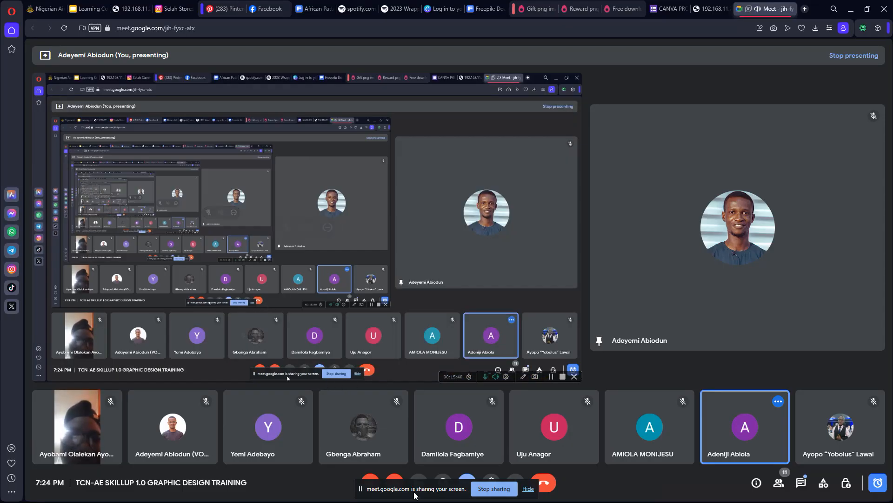
click(371, 476)
click(399, 478)
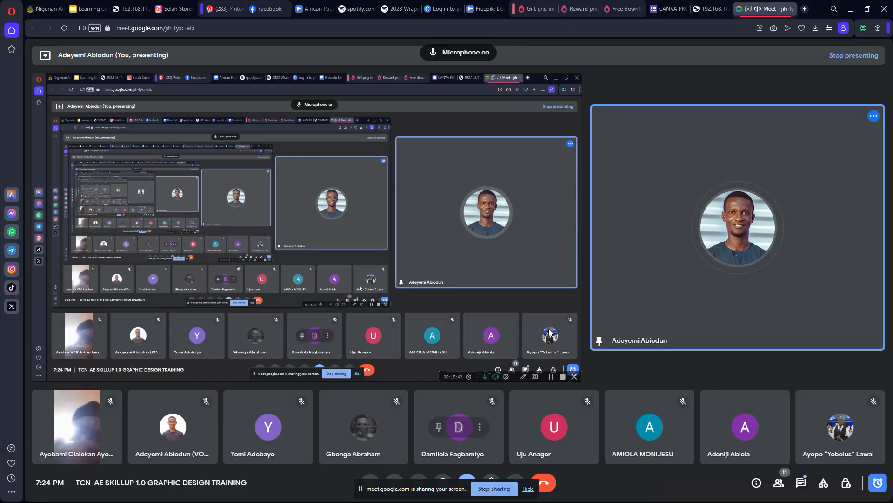
Step: Cycle through the open windows back toward the Canva design
key(alt+Tab)
key(alt+Tab)
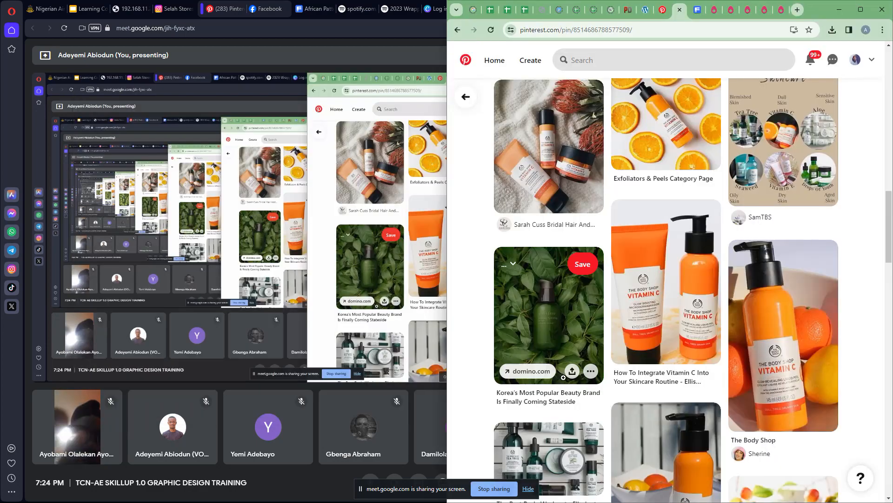
scroll(563, 377, up, 1)
key(alt+Tab)
key(alt+Tab)
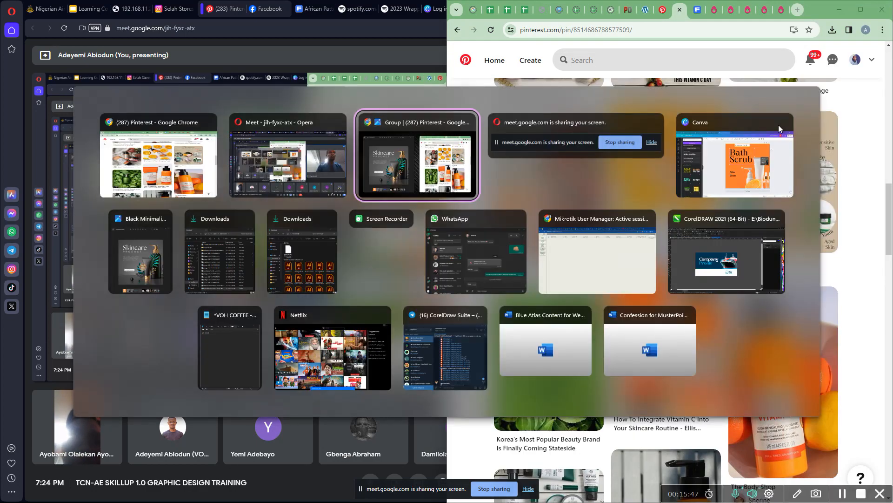
key(alt+Tab)
key(alt+shift+Tab)
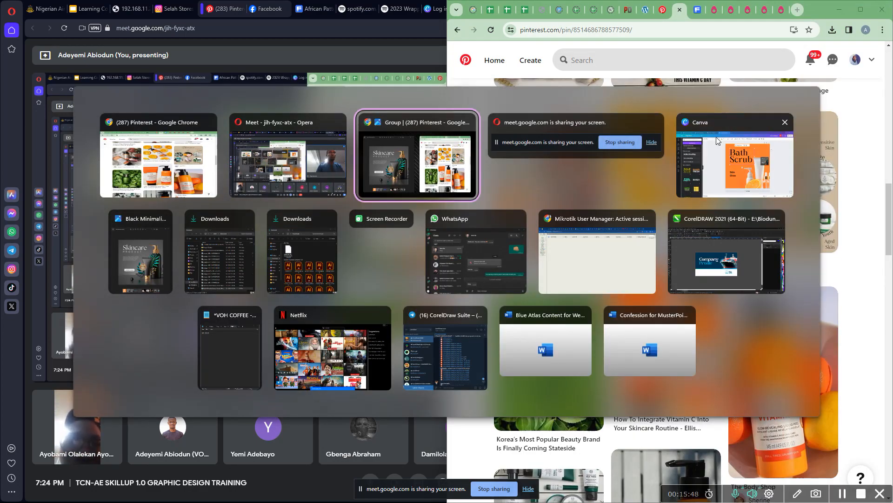
key(alt+Tab)
key(alt+Tab)
key(alt+Tab)
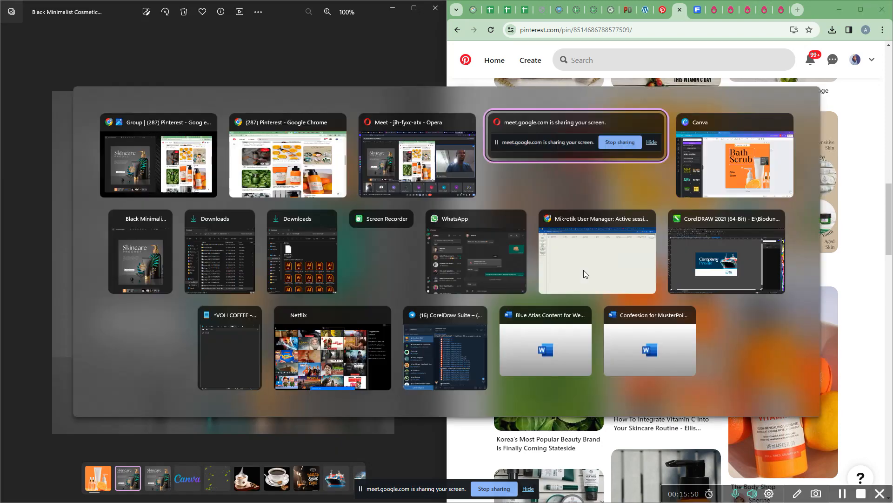
key(alt+Tab)
key(alt+Tab)
key(alt+shift+Tab)
Step: Shrink the Bath Scrub heading slightly to size 145
click(748, 183)
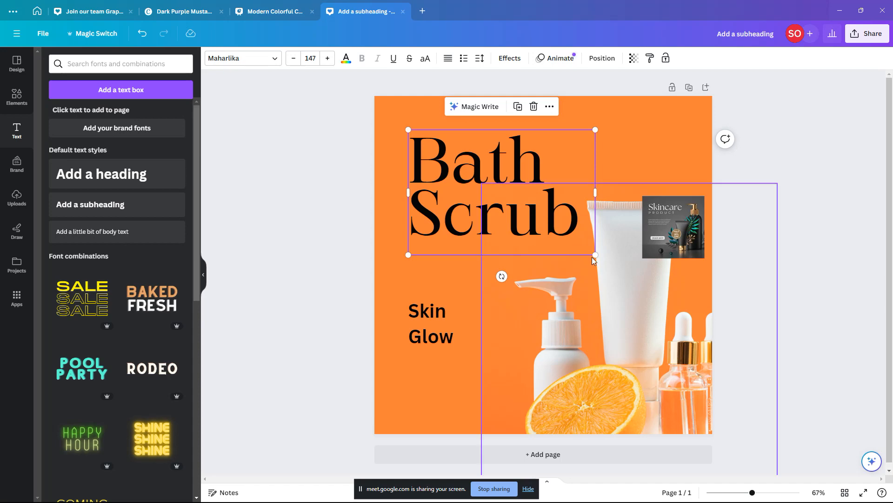
drag(596, 254, 593, 253)
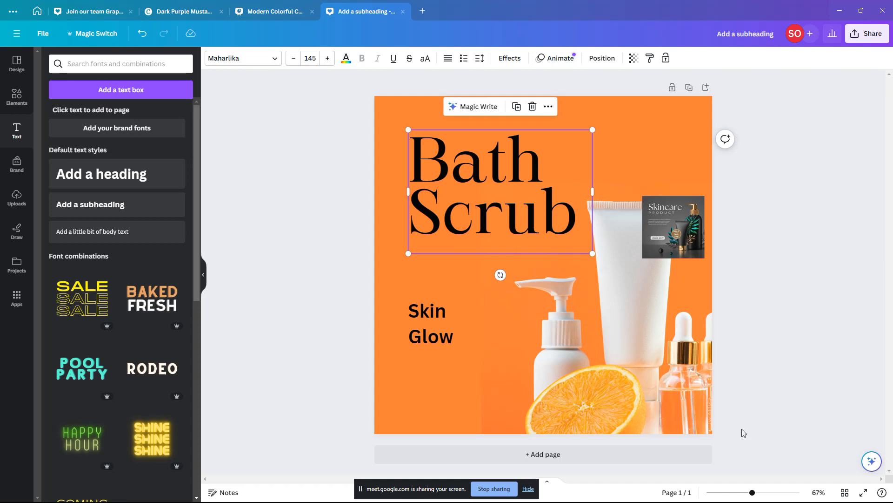
click(723, 181)
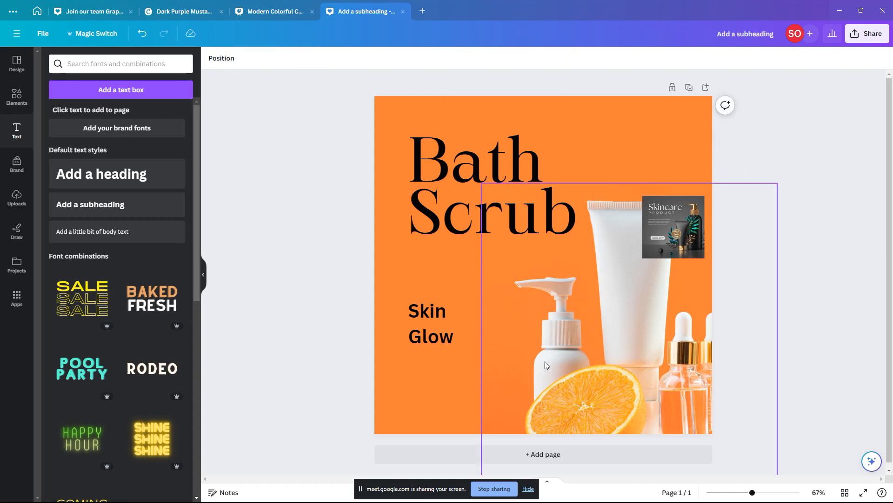
Step: Move the bottles-and-orange photo up so its bottom meets the page's bottom edge
scroll(537, 367, up, 5)
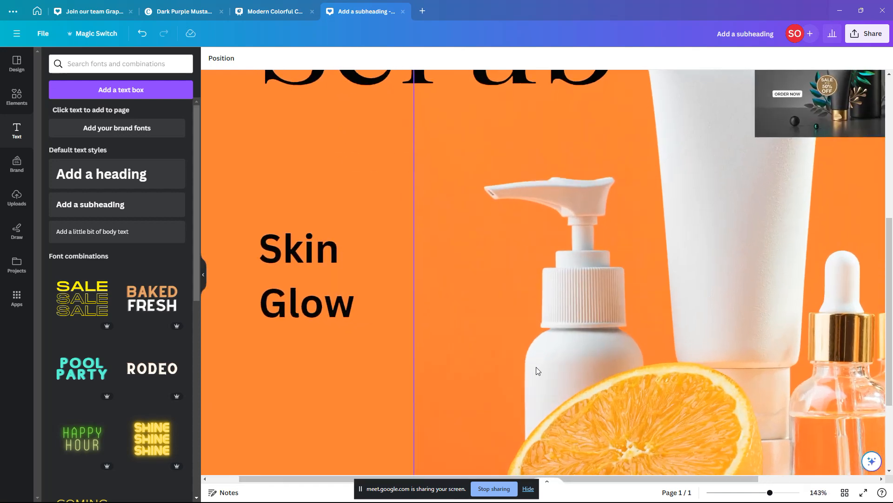
scroll(532, 375, down, 2)
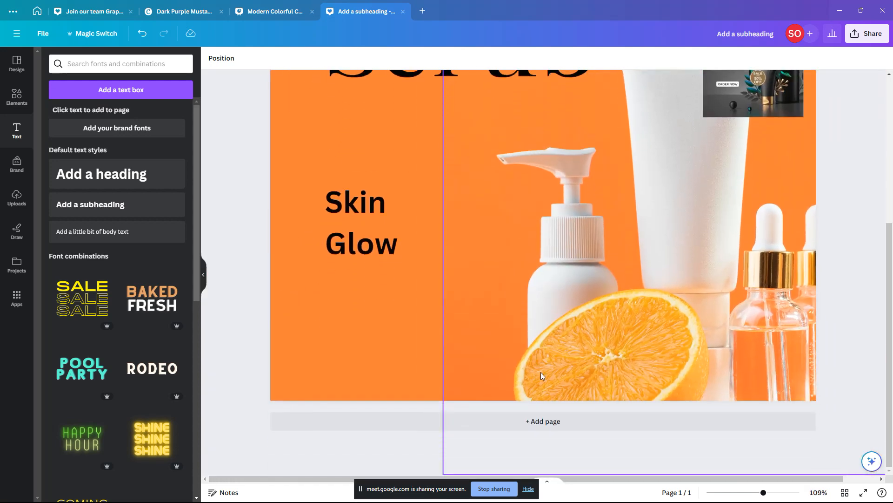
scroll(578, 348, up, 1)
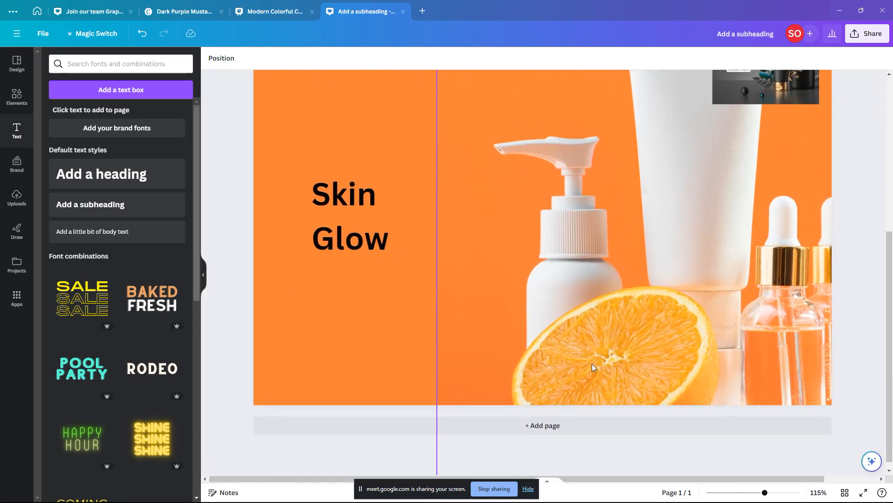
drag(593, 365, 595, 215)
drag(596, 305, 599, 396)
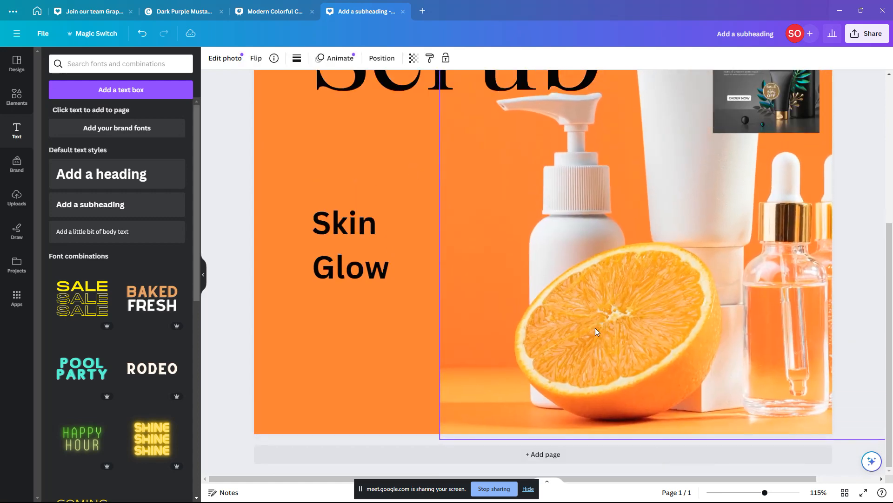
click(387, 360)
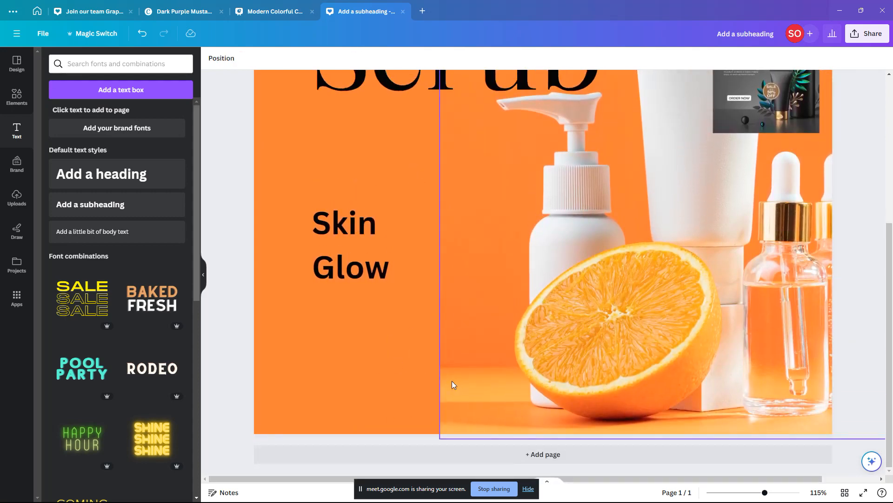
click(430, 389)
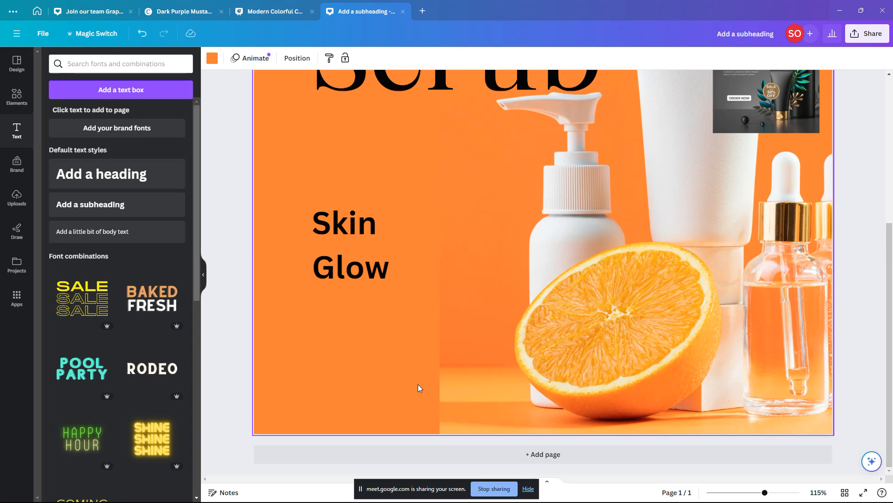
scroll(423, 376, down, 5)
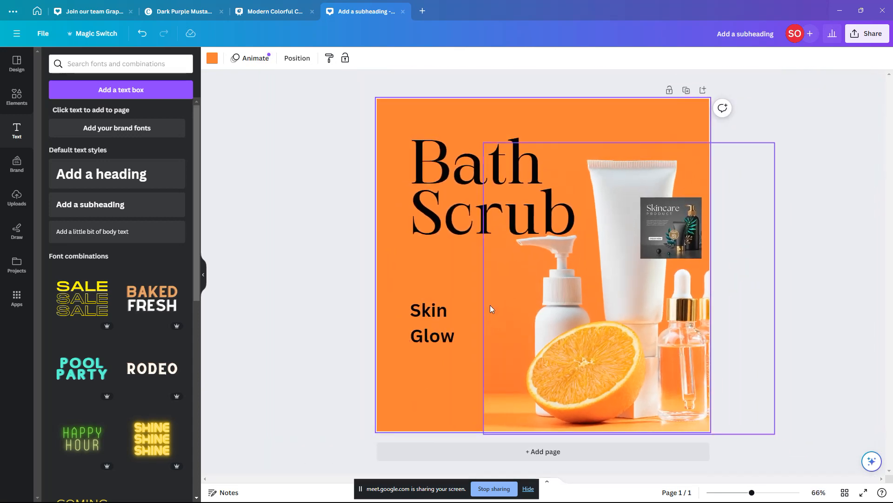
Step: Try 51 transparency on the product photo, then restore full opacity
click(513, 402)
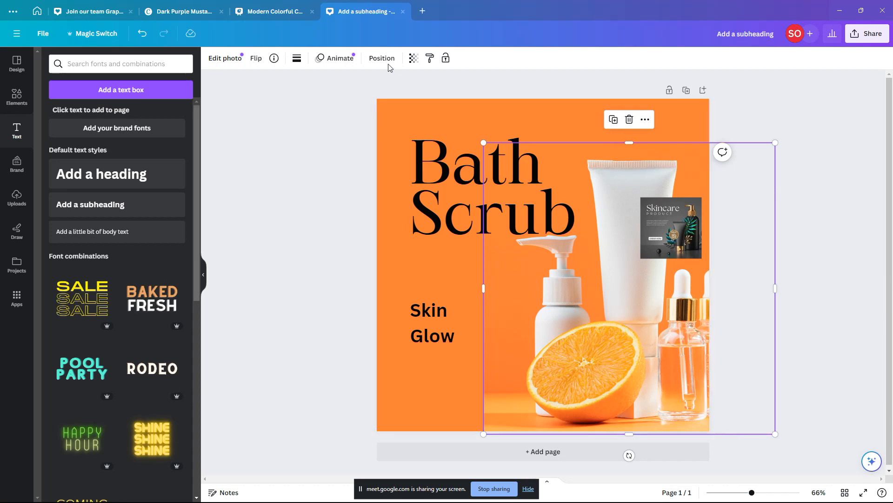
click(414, 59)
mouse_move(414, 95)
mouse_down()
mouse_move(371, 97)
mouse_move(413, 94)
mouse_up()
click(477, 414)
Step: Lower the product photo so it runs past the page bottom
click(471, 392)
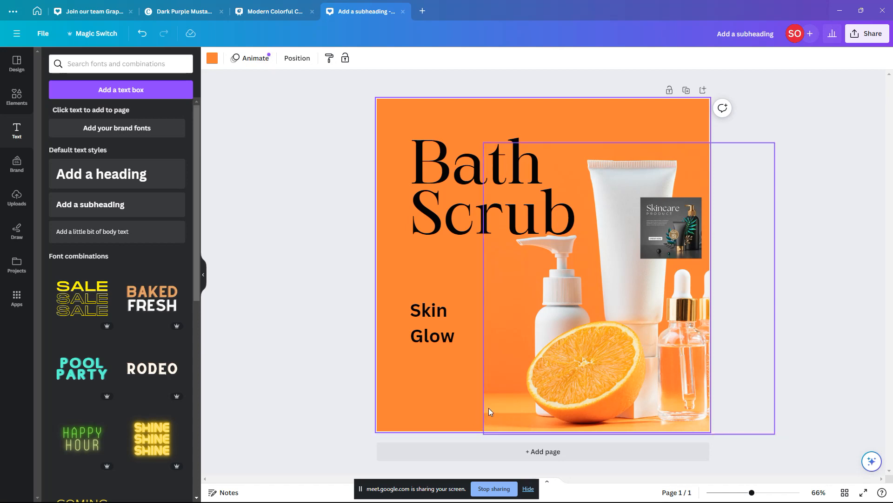
click(462, 411)
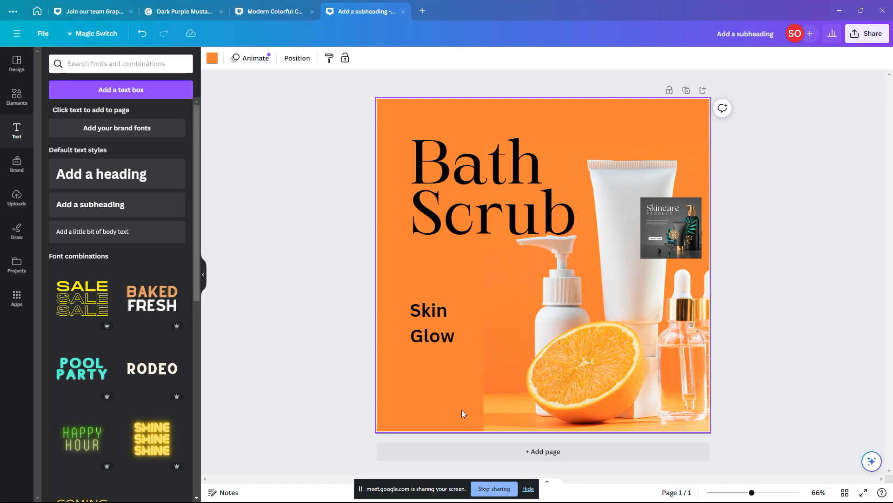
drag(605, 356, 606, 387)
click(452, 390)
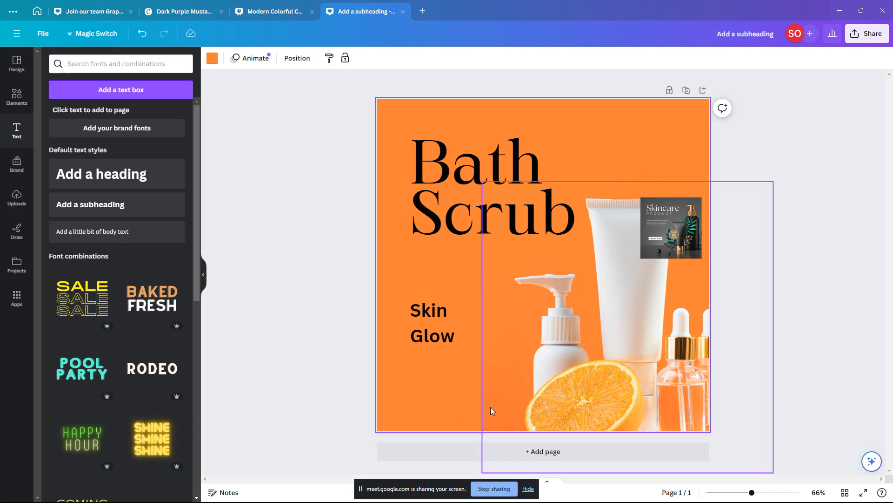
Step: Shift the product photo slightly left and move the Skincare thumbnail to the top-right corner
click(662, 326)
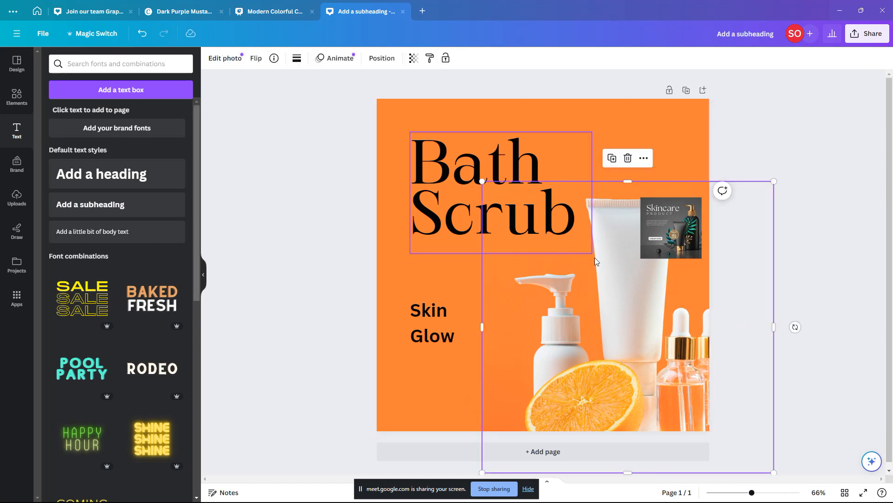
drag(632, 264, 625, 259)
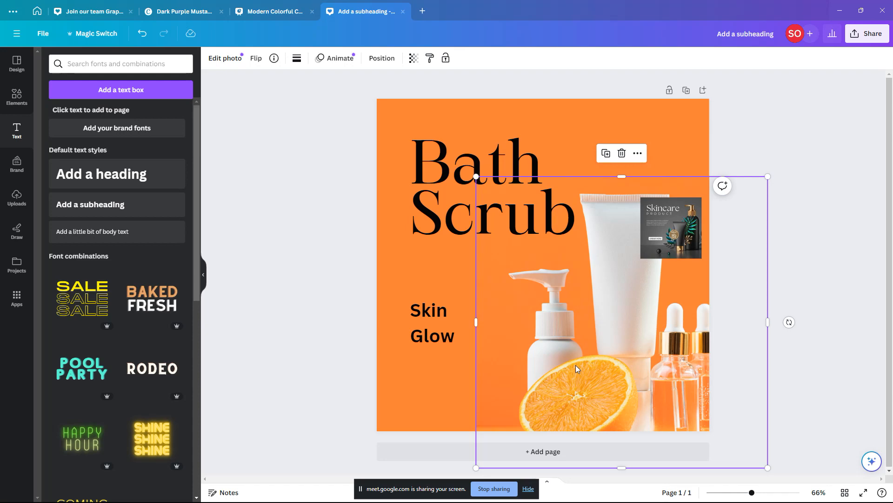
click(437, 165)
drag(636, 361, 629, 371)
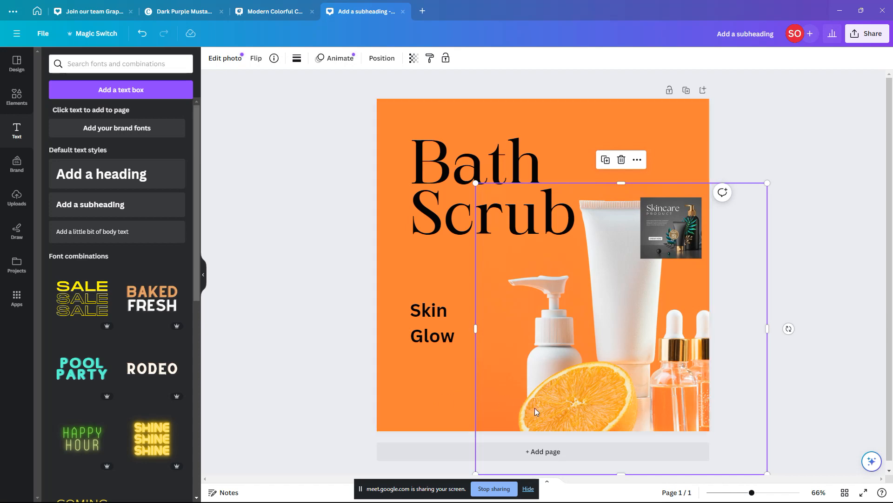
drag(534, 408, 534, 370)
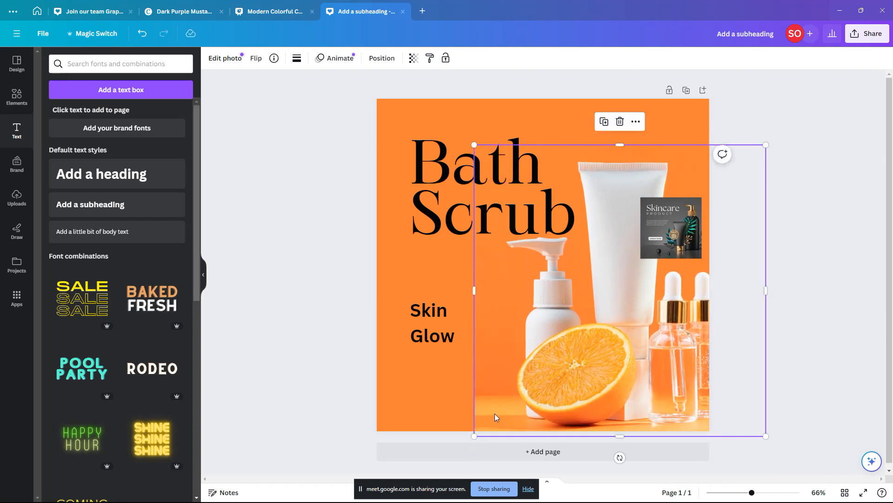
key(ctrl+z)
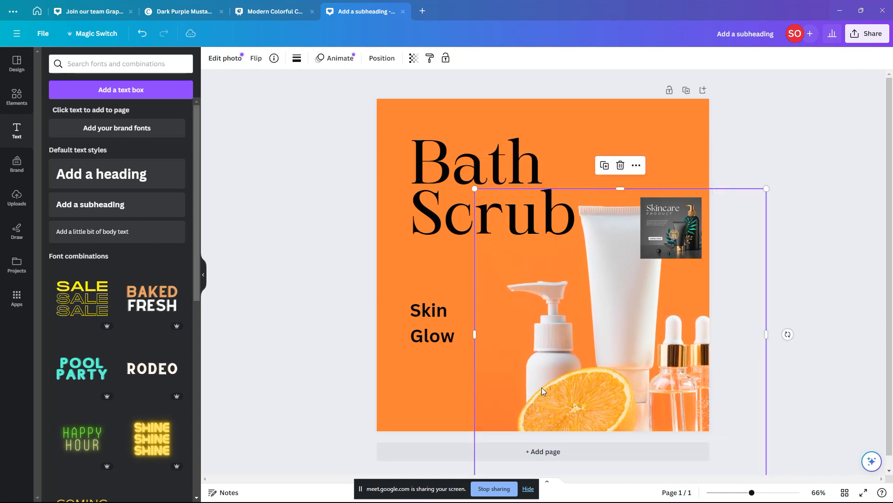
drag(618, 357, 615, 352)
click(850, 290)
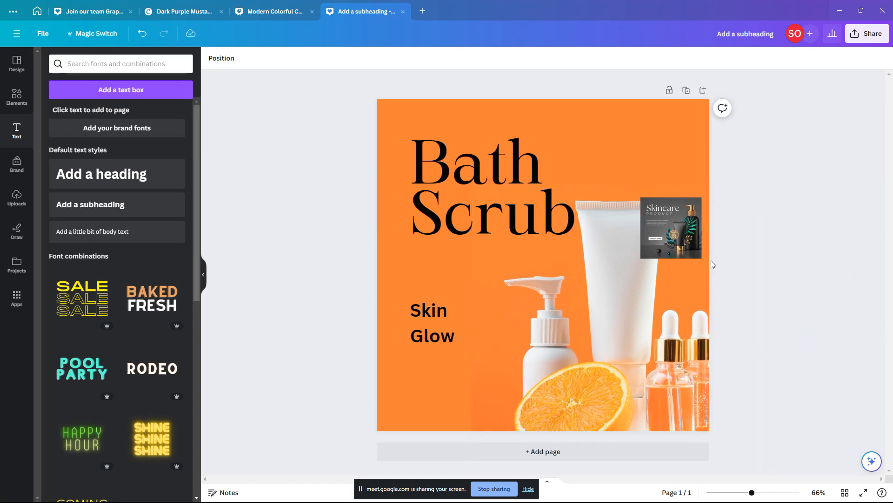
drag(675, 221, 652, 142)
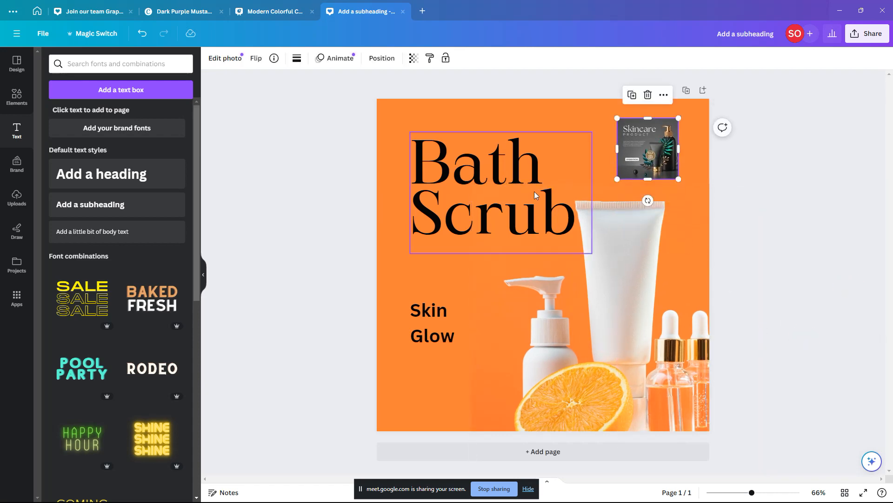
Step: Change the Bath Scrub heading colour to white (#FFFFFF)
click(552, 225)
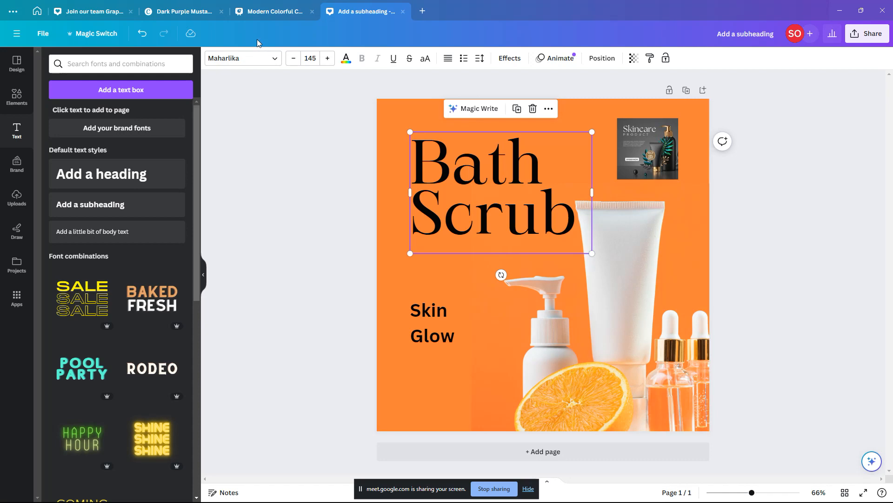
click(346, 59)
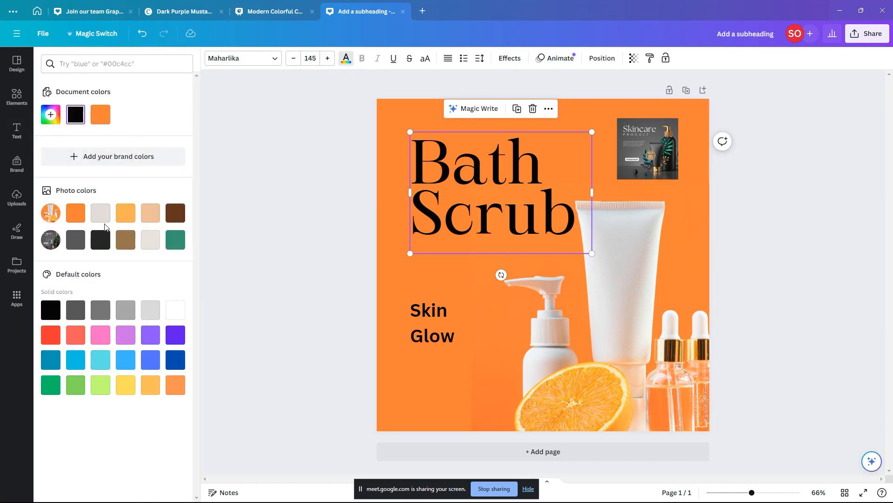
click(50, 114)
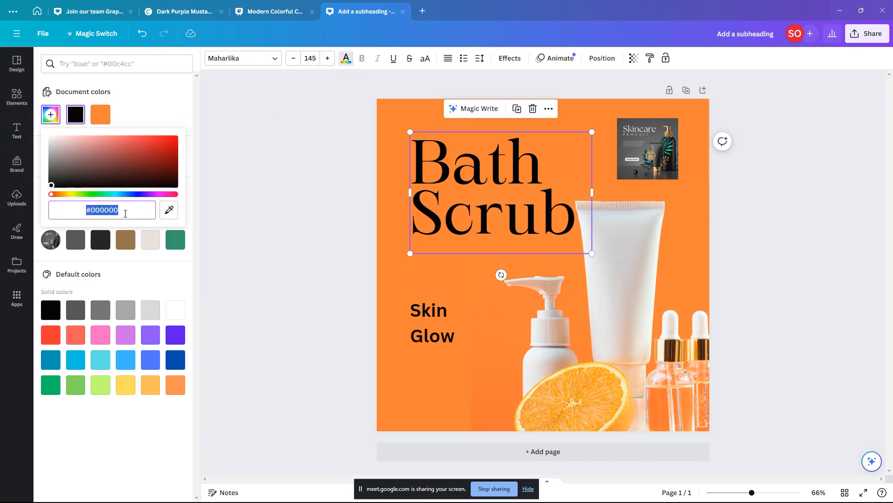
text(#FFFF)
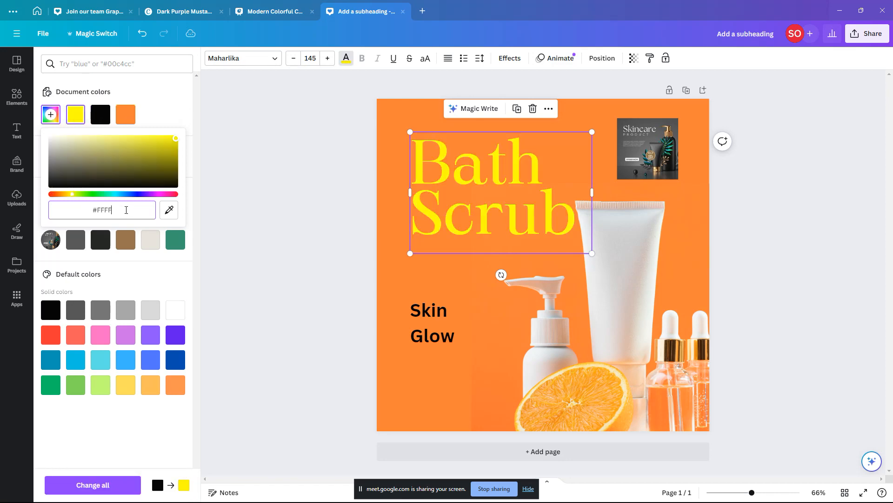
text(FF)
key(Return)
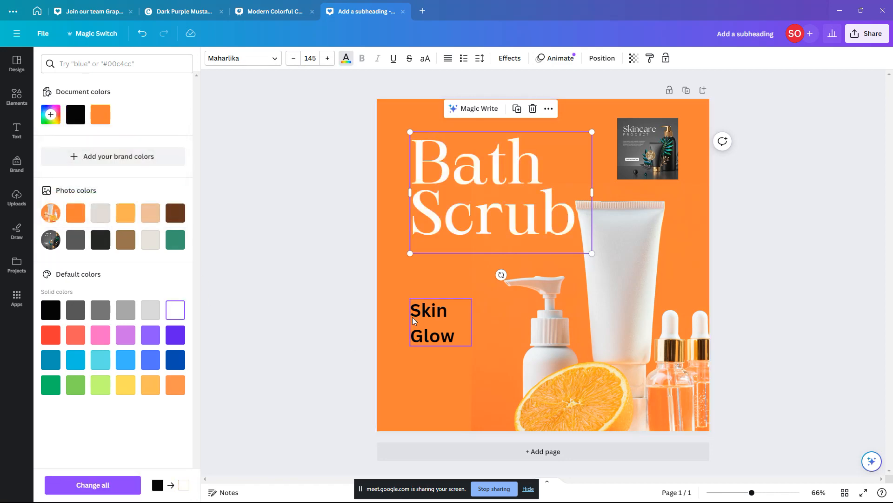
click(419, 320)
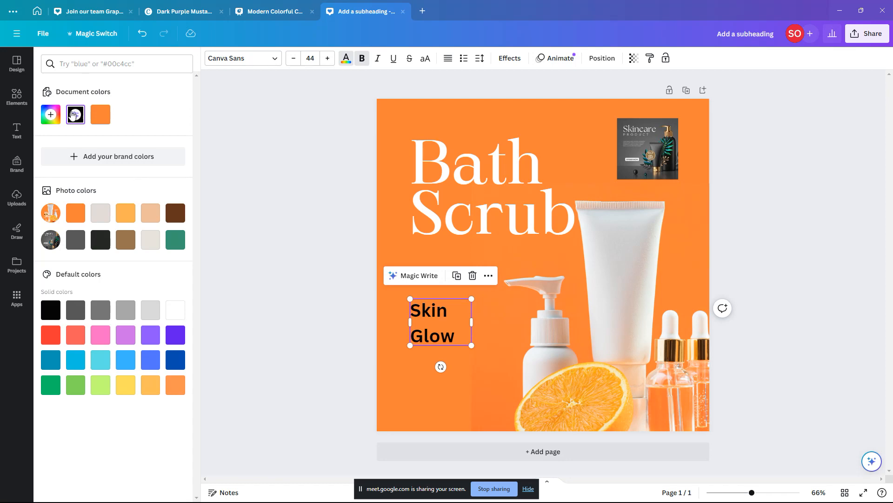
click(51, 115)
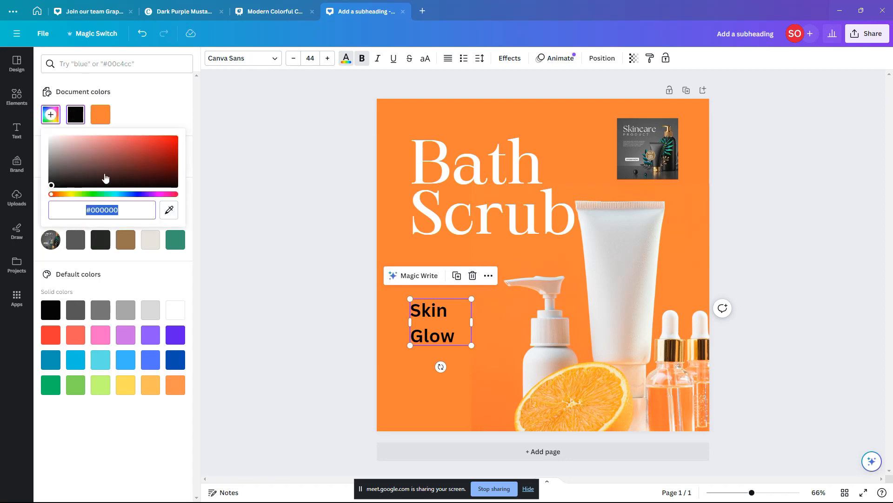
Step: Resize the Bath Scrub heading to size 140
click(323, 265)
click(587, 151)
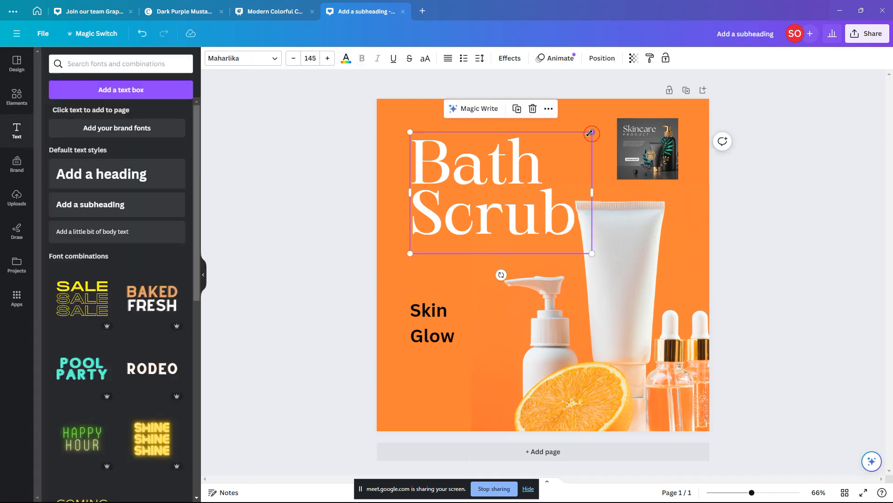
drag(590, 133, 585, 136)
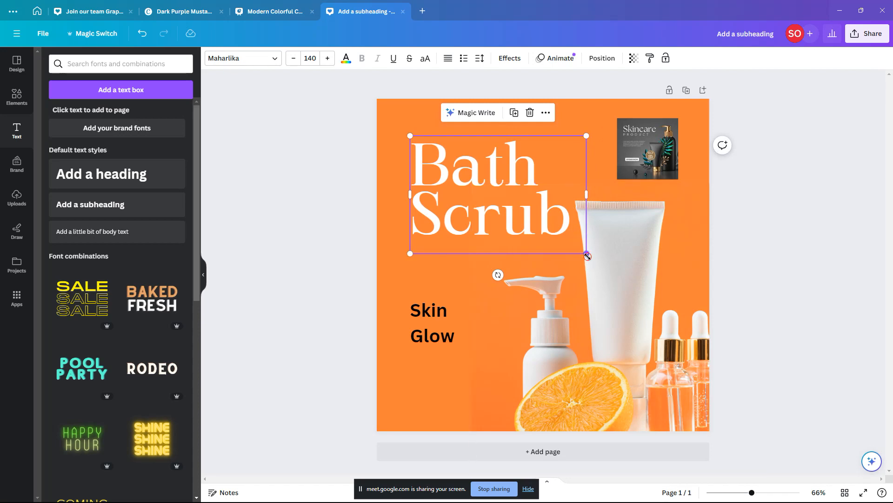
drag(587, 256, 590, 258)
click(780, 271)
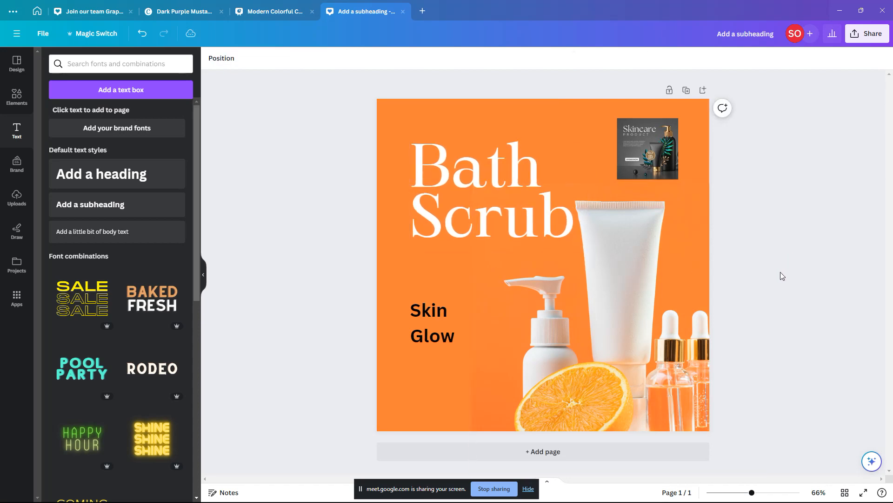
Step: Move the Skincare thumbnail left and Skin Glow under the heading, retyping it as 'Get 1'
drag(658, 155, 630, 151)
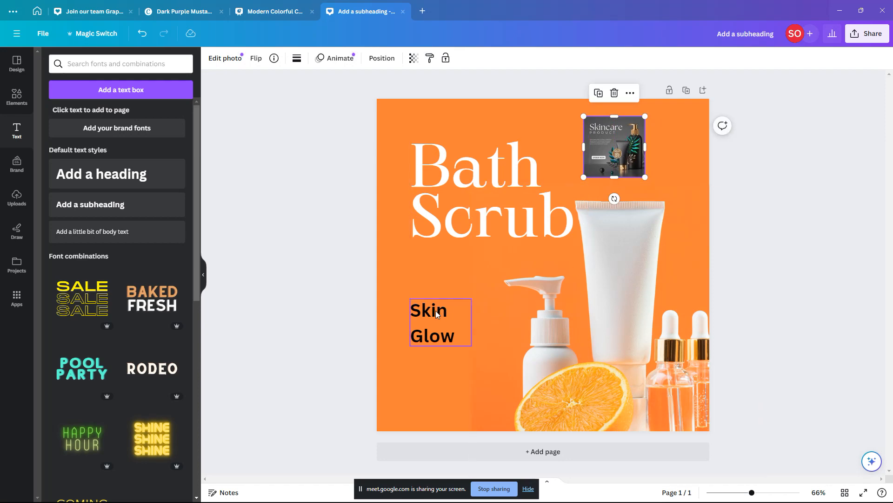
drag(436, 308, 440, 264)
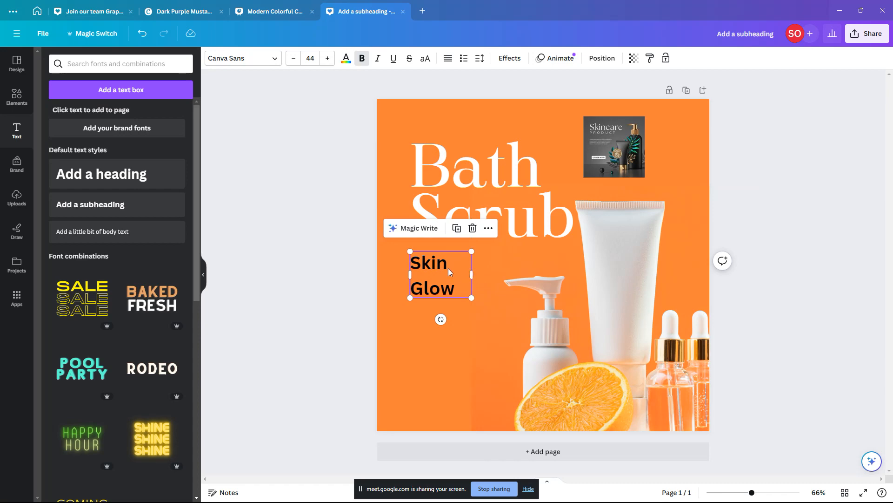
double_click(447, 267)
text(Ger)
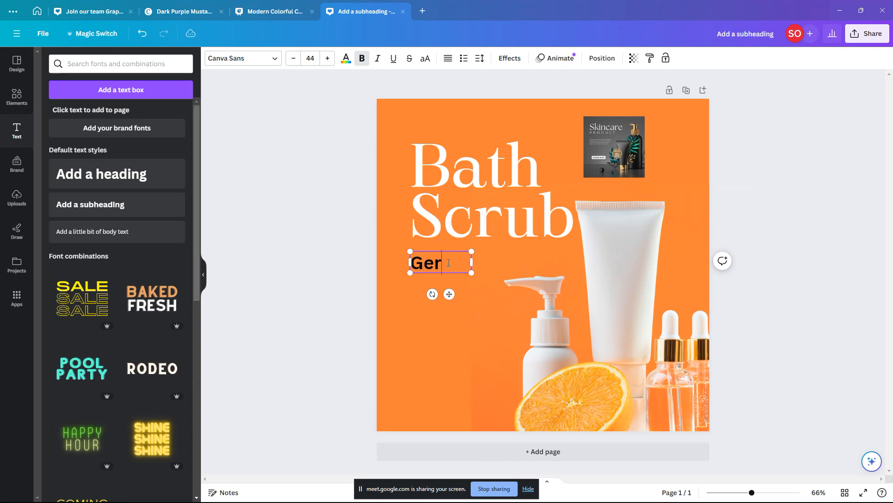
key(BackSpace)
text(t 1)
Step: Set the promo text in Helios Extended and shrink its box slightly
drag(471, 272, 543, 261)
click(367, 300)
click(447, 263)
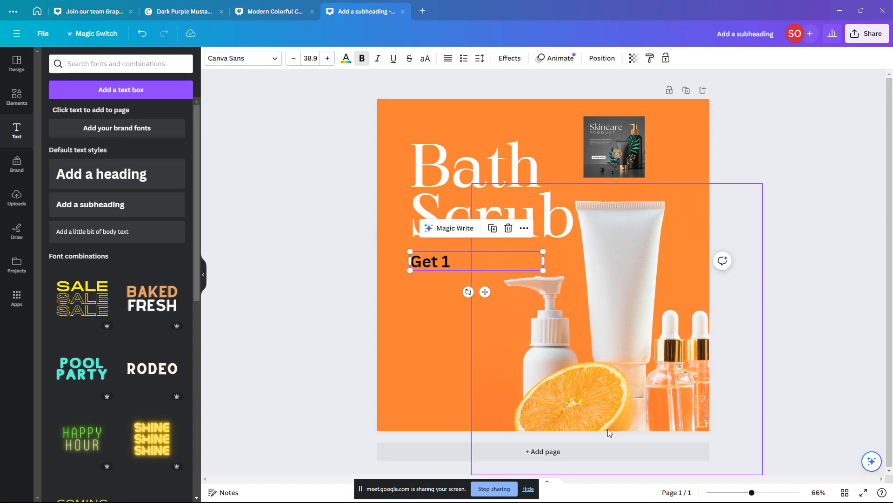
click(448, 284)
click(448, 269)
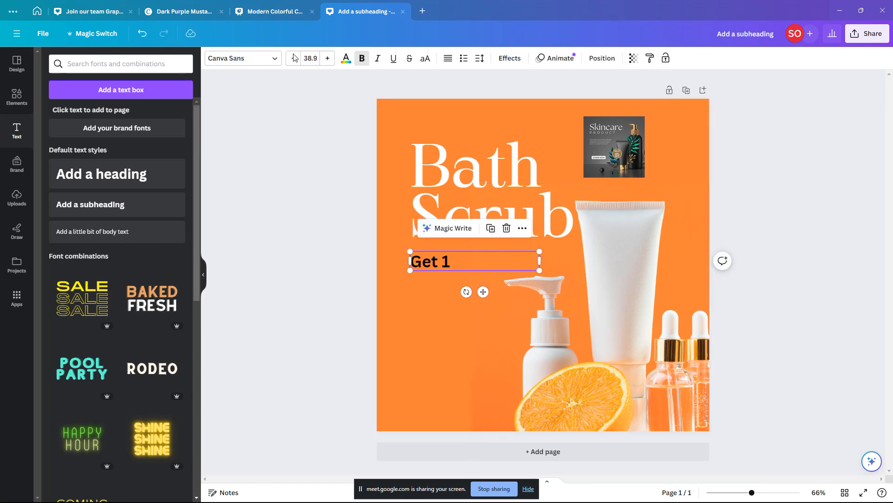
click(279, 62)
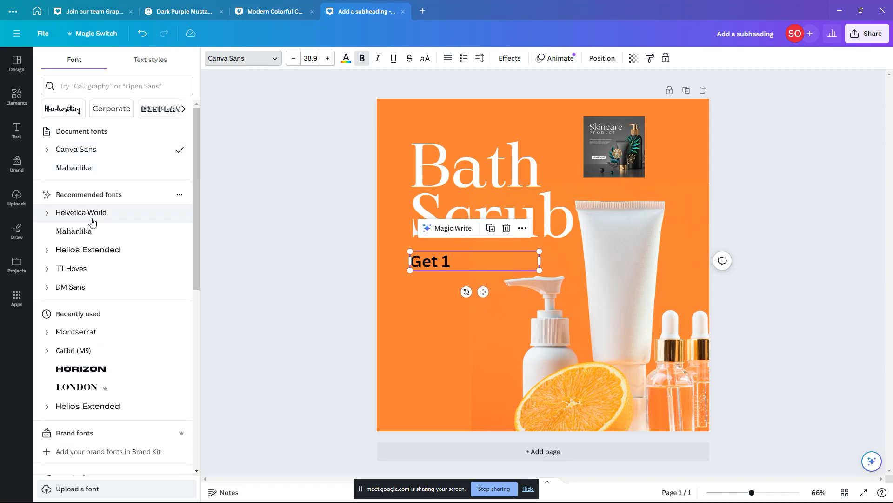
click(93, 249)
click(419, 300)
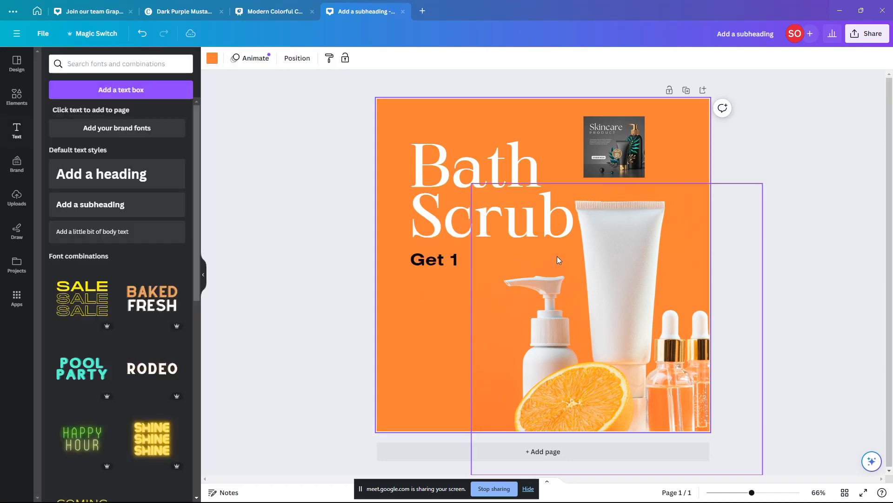
click(468, 261)
drag(540, 269, 533, 269)
Step: Edit the promo text to read 'Buy 3 product' and widen the box to fit
double_click(478, 261)
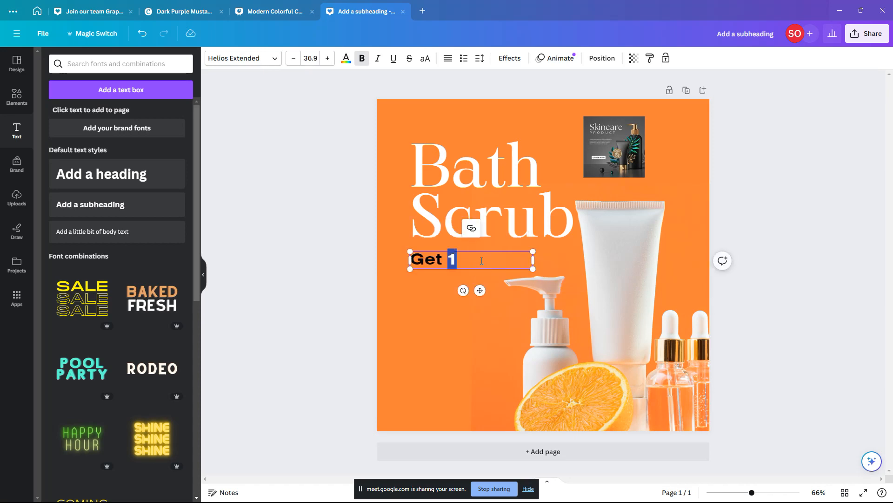
text(3 p)
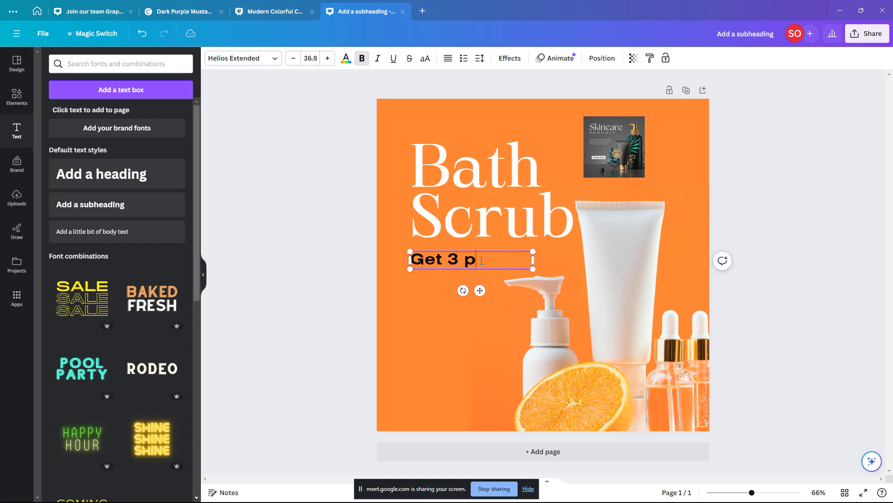
key(BackSpace)
text(Pro)
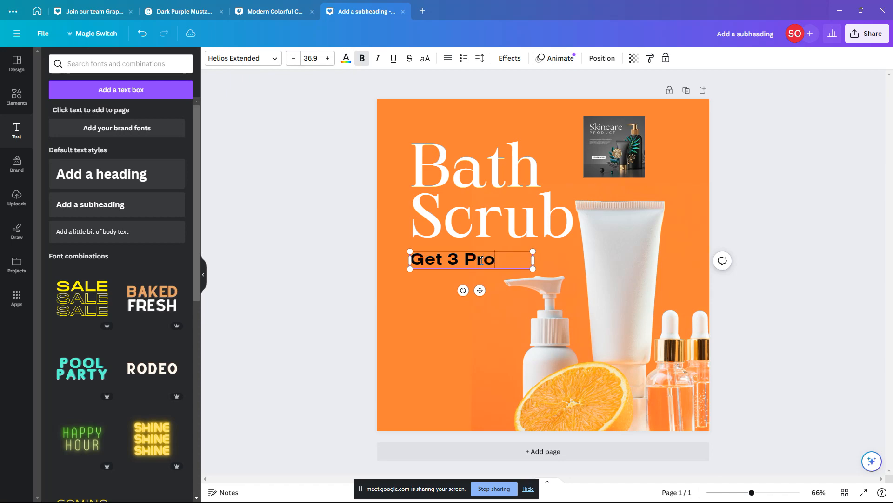
text(du)
key(BackSpace)
key(BackSpace)
key(BackSpace)
key(BackSpace)
key(BackSpace)
text(produc)
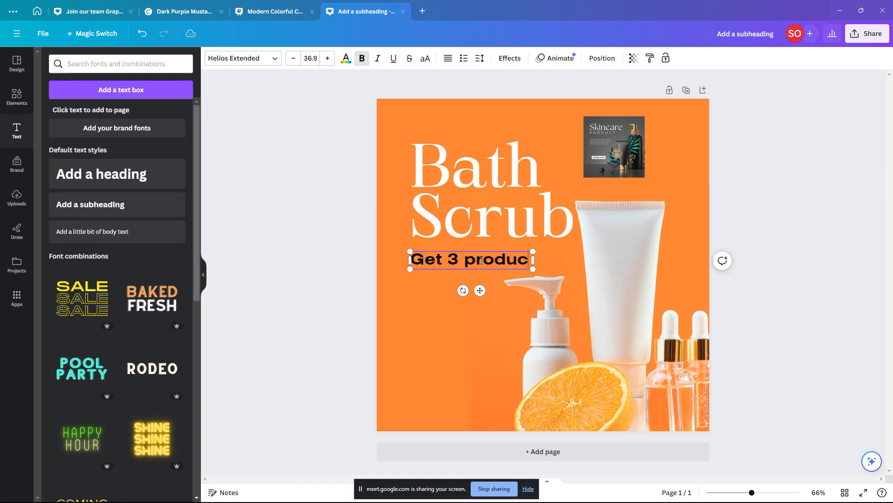
text(ts)
key(BackSpace)
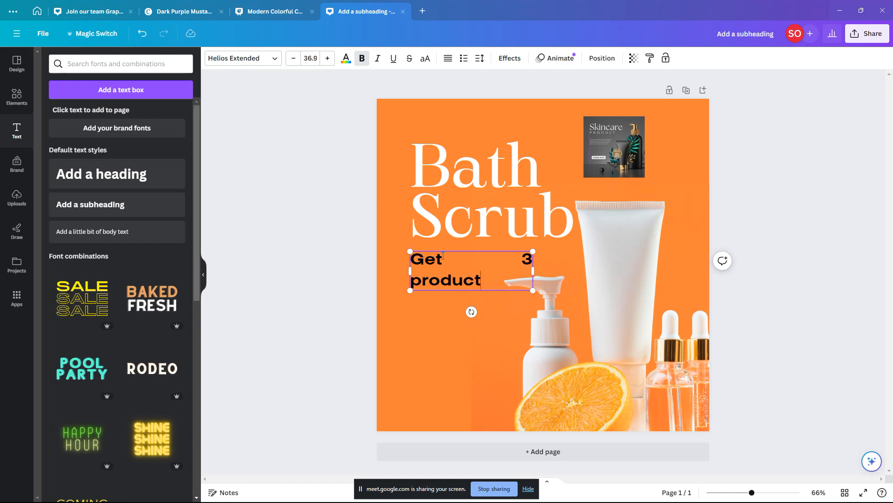
drag(442, 259, 413, 259)
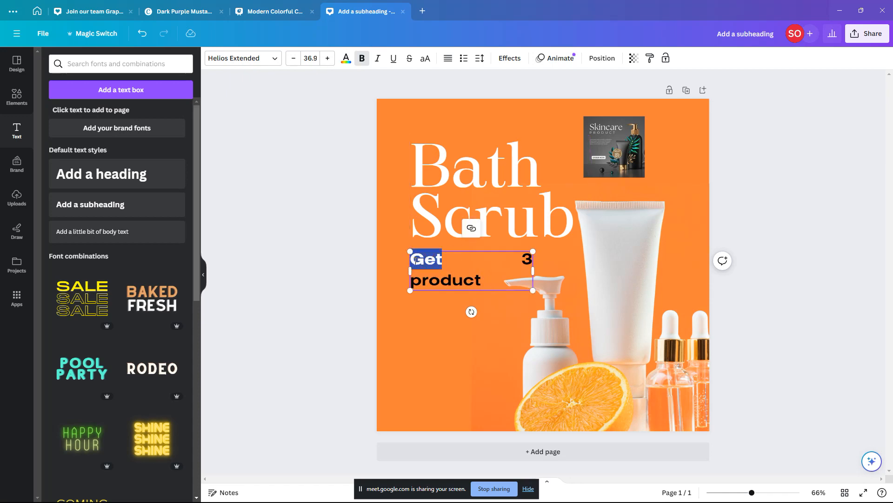
text(Buy)
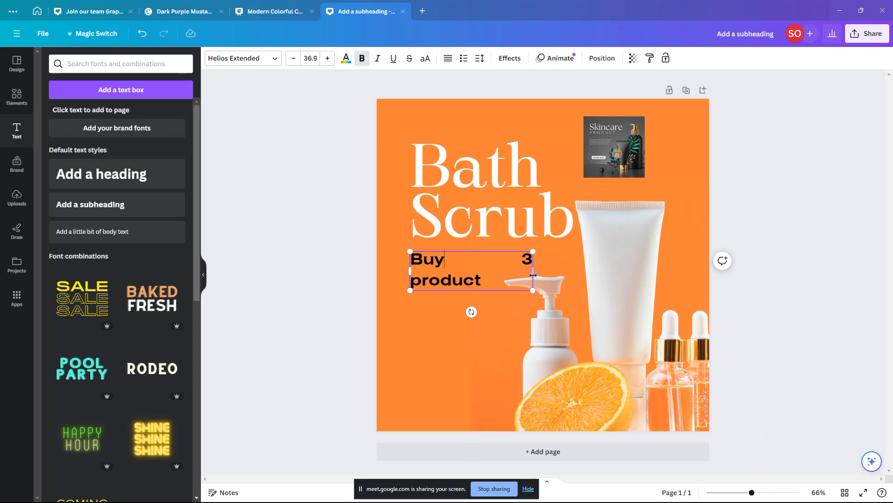
drag(533, 275, 551, 272)
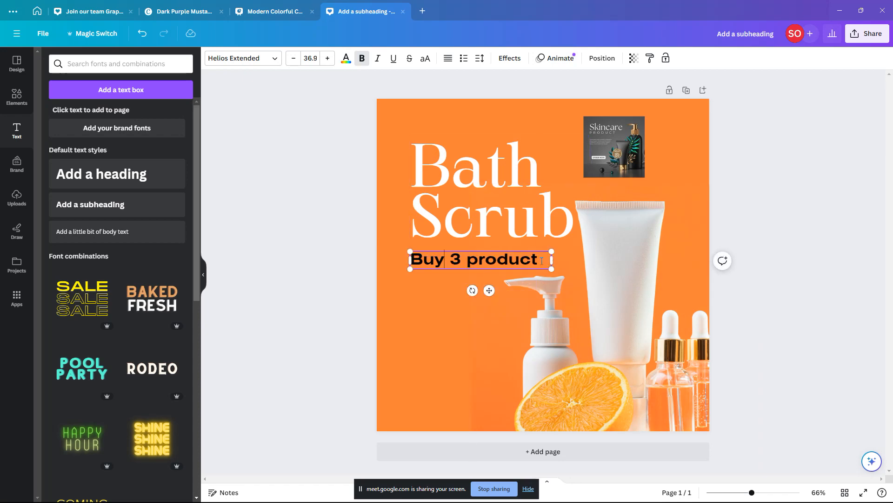
Step: Add ', get 1 free' on a second line, narrow the box and nudge it down
double_click(542, 261)
click(546, 259)
text(,)
key(Return)
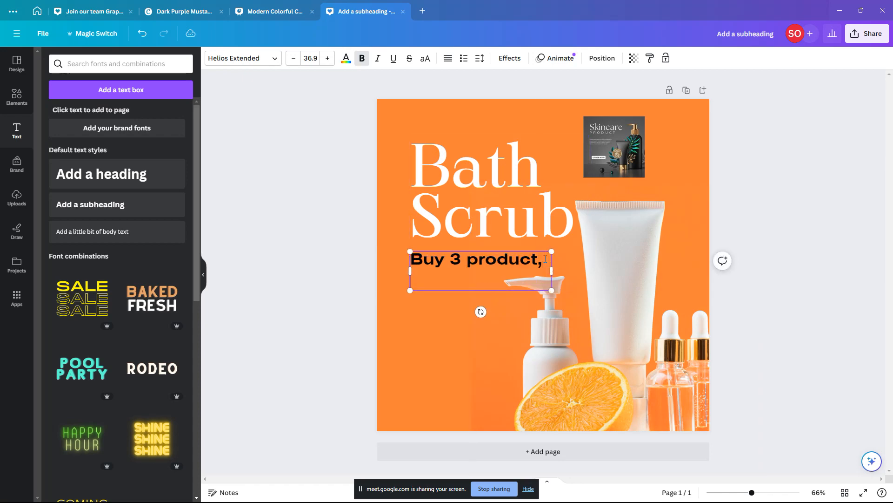
text(get)
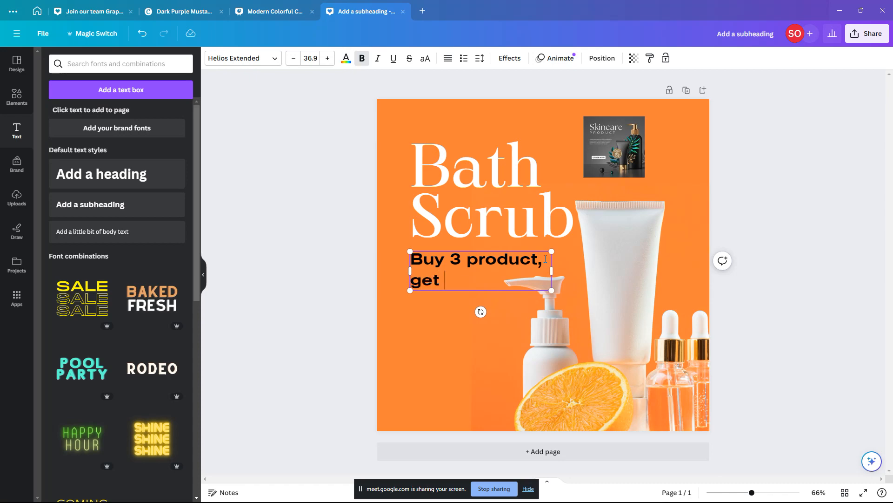
text( 1 free)
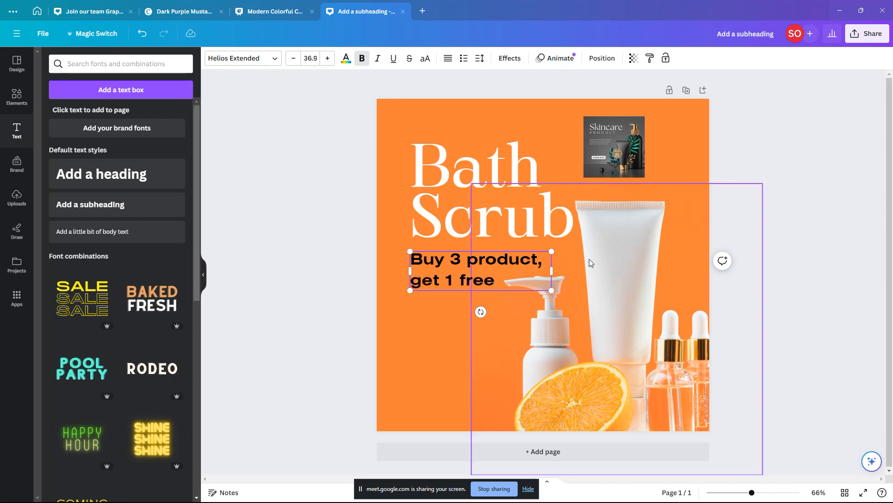
drag(551, 270, 559, 299)
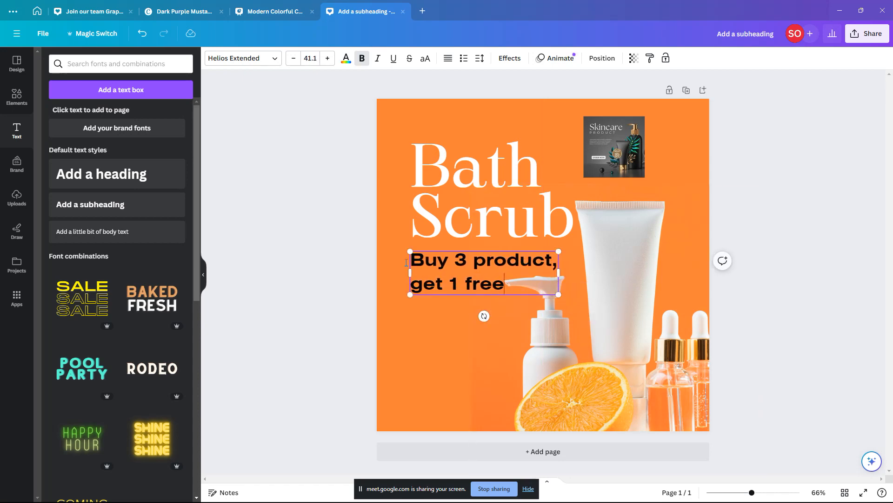
click(368, 275)
drag(434, 265, 433, 269)
Step: Enlarge the heading slightly and shrink the promo text, aligning it left with the heading
click(466, 173)
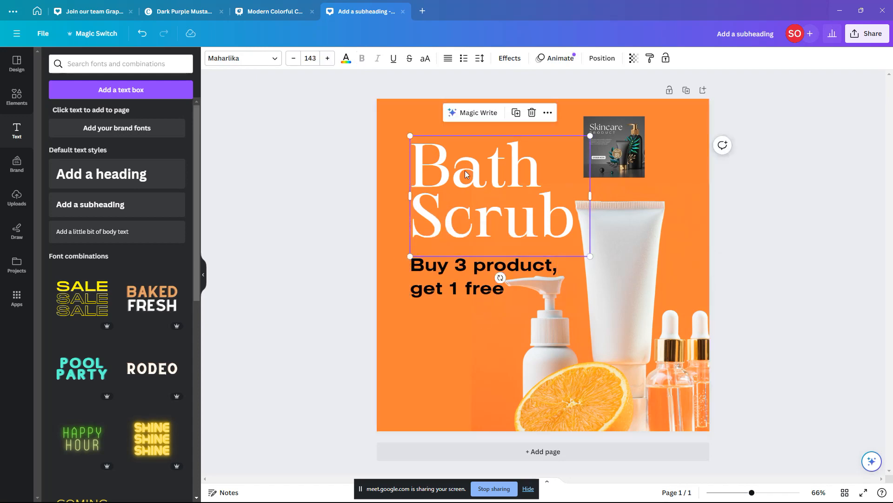
drag(410, 136, 404, 132)
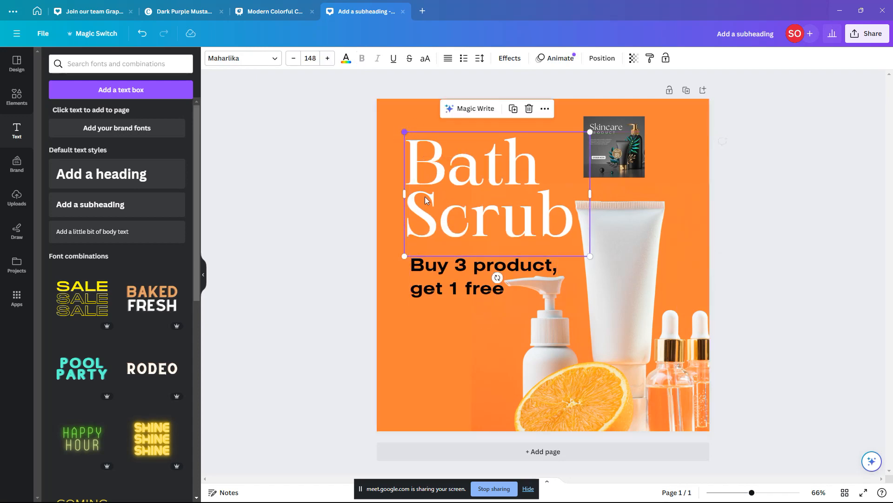
drag(445, 263, 438, 262)
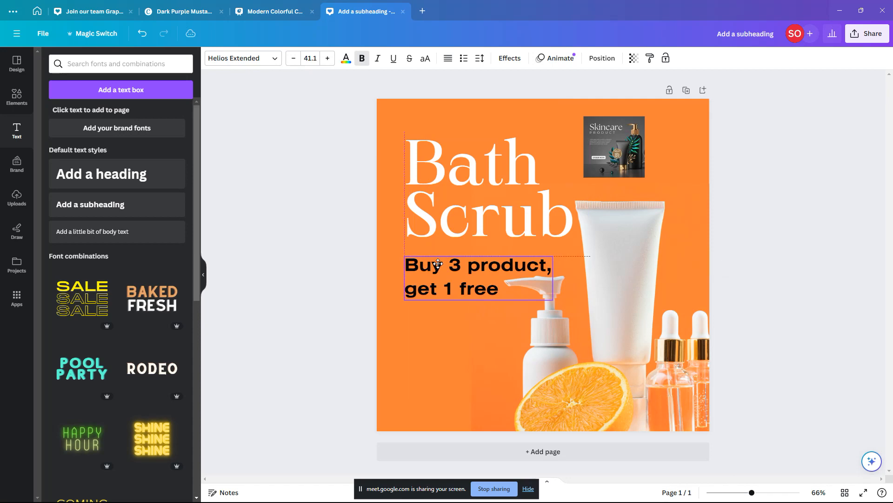
click(350, 316)
click(485, 290)
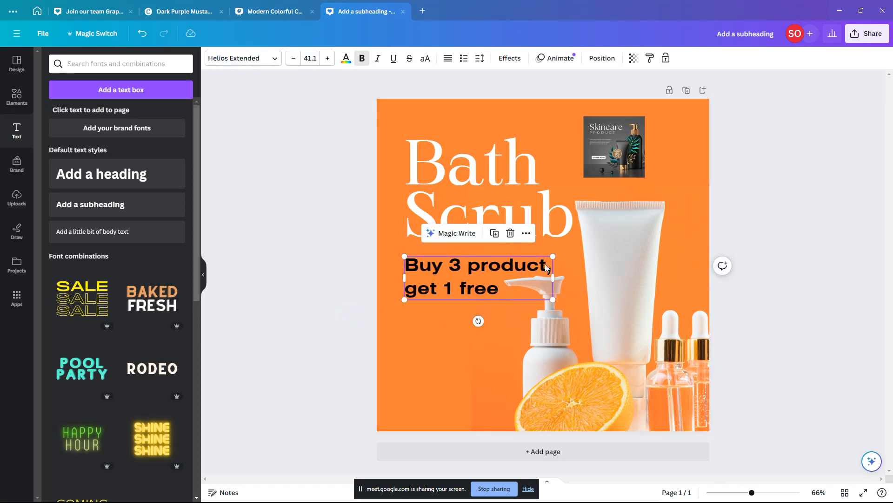
drag(552, 257, 506, 273)
drag(508, 274, 525, 274)
Step: Duplicate the promo text just below the original
click(299, 277)
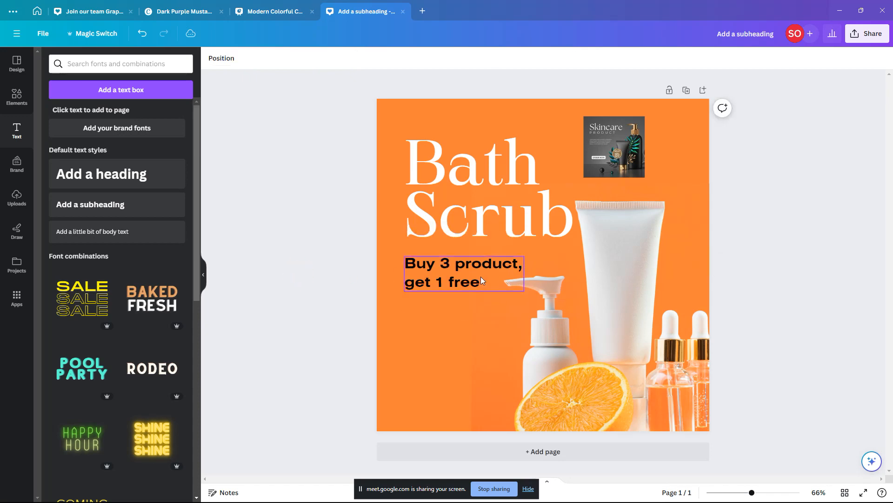
click(427, 264)
drag(456, 267, 456, 321)
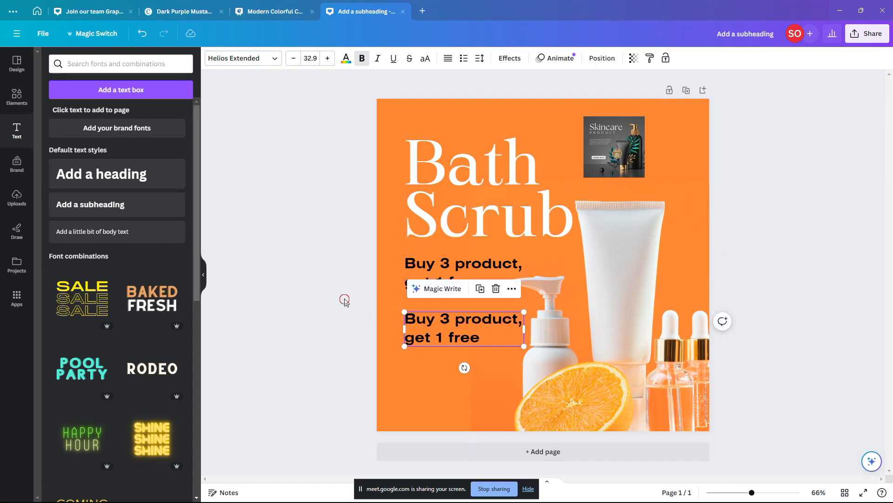
Step: Shrink the copied promo text and retype it as 'ORDER NOW'
click(346, 301)
click(520, 328)
drag(522, 345, 477, 308)
double_click(479, 309)
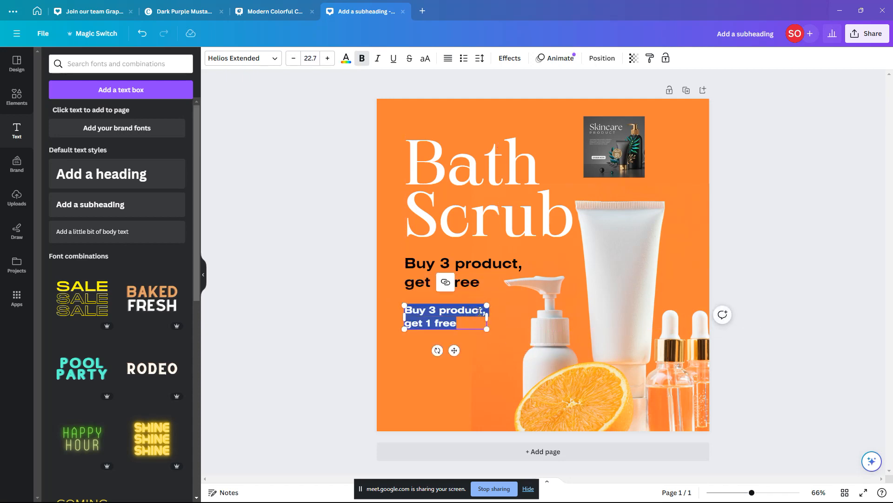
text(ORDER NOW)
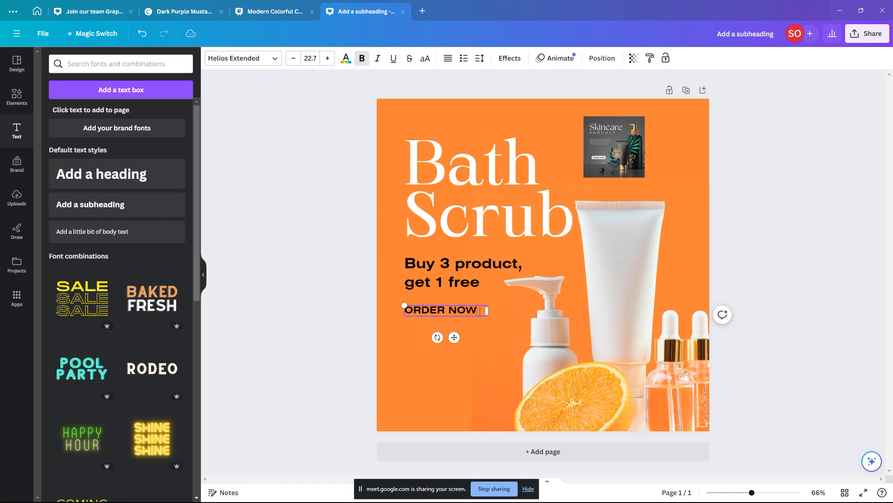
click(298, 278)
Step: Fit the ORDER NOW box to its text and duplicate it below
click(462, 307)
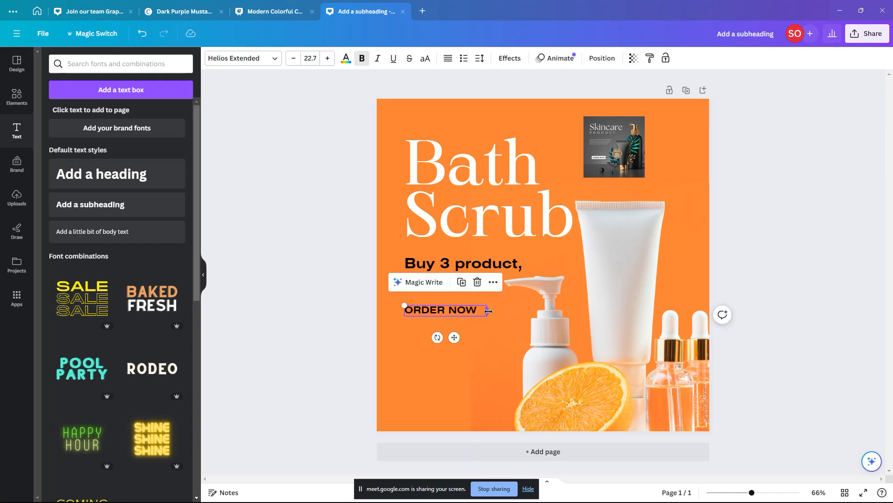
drag(489, 311, 451, 343)
click(359, 319)
double_click(454, 343)
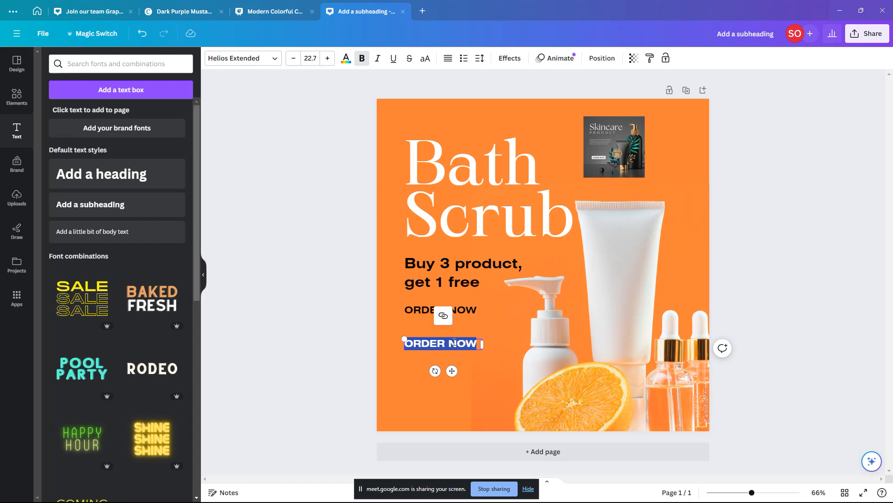
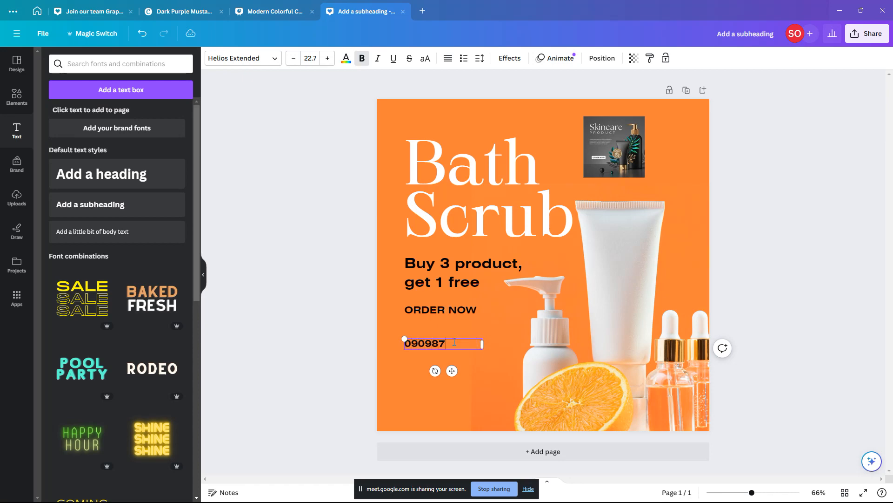
Step: Replace the lower copy with the contact phone number and social media handle, widening the box
key(Return)
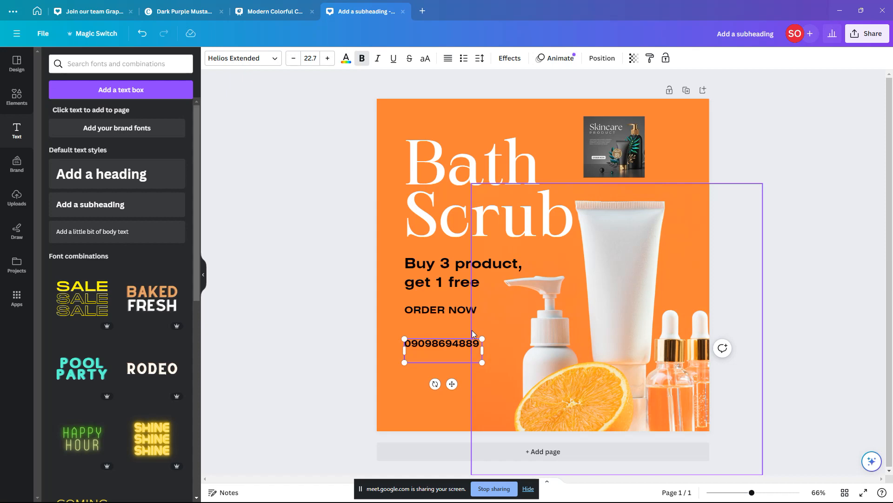
text(@FINE)
key(BackSpace)
text(EBO)
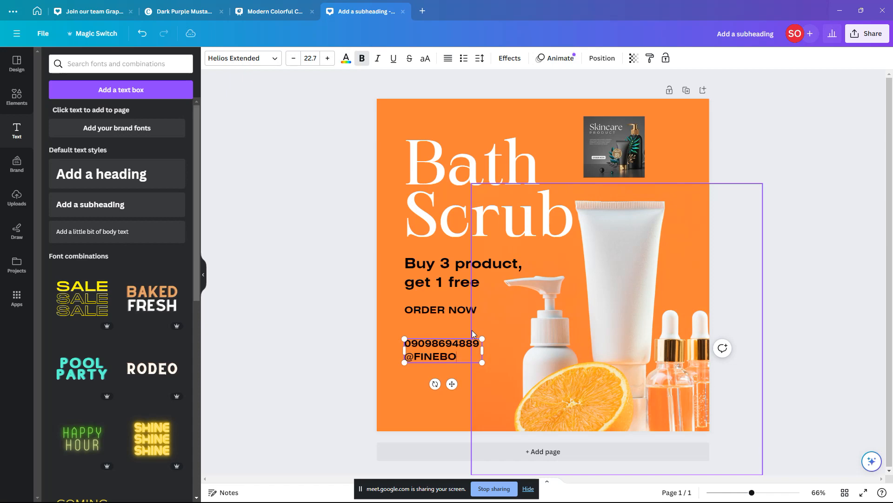
text(DY_NG)
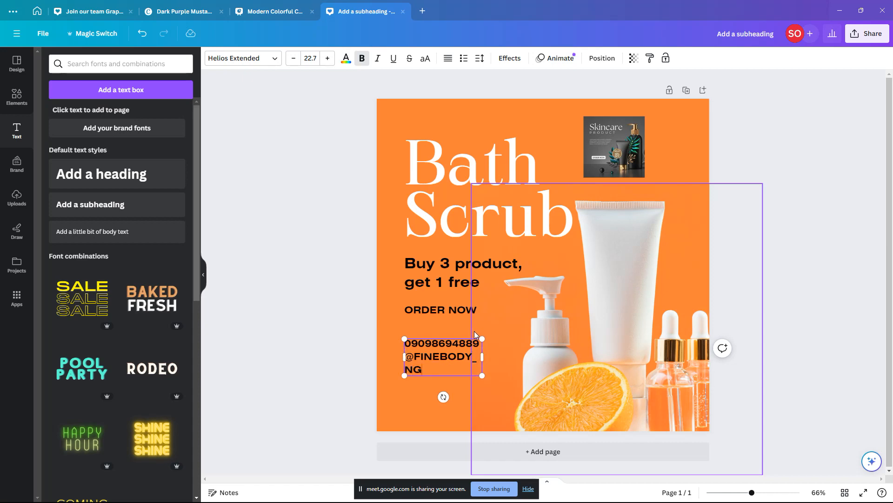
key(BackSpace)
text(G)
drag(482, 357, 512, 356)
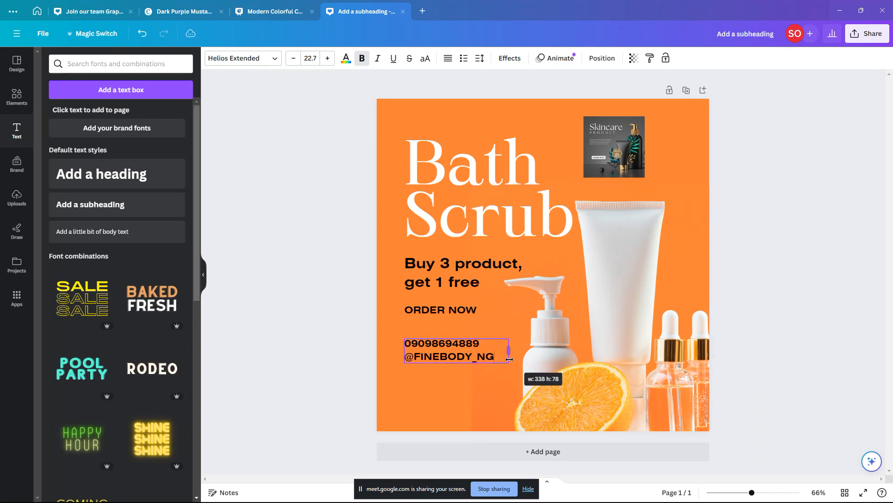
click(313, 317)
click(493, 349)
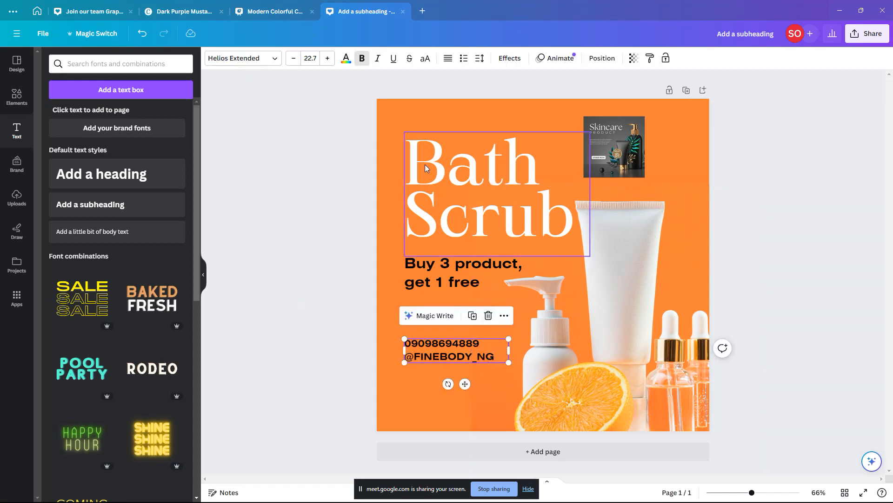
Step: Move the heading, promo, ORDER NOW and contact text lower and enlarge the product photo slightly
click(453, 188)
shift+click(460, 276)
shift+click(460, 310)
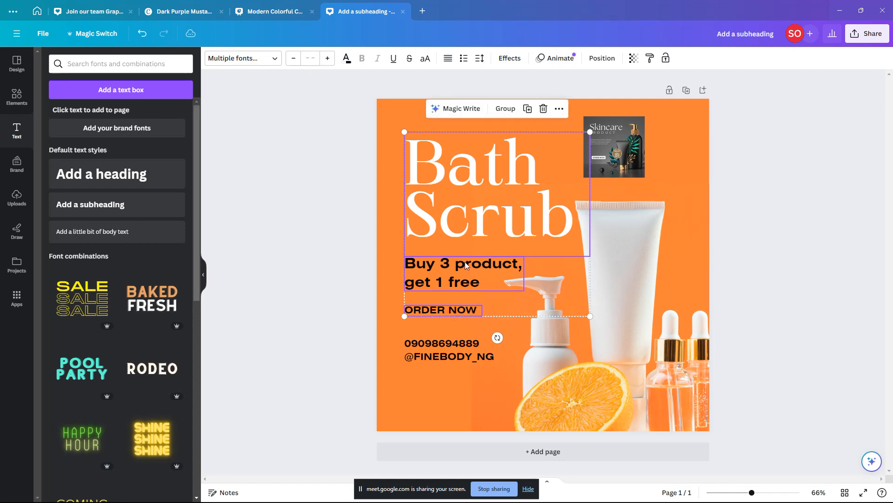
drag(466, 267, 463, 278)
drag(465, 346, 465, 361)
click(474, 284)
drag(476, 281, 469, 336)
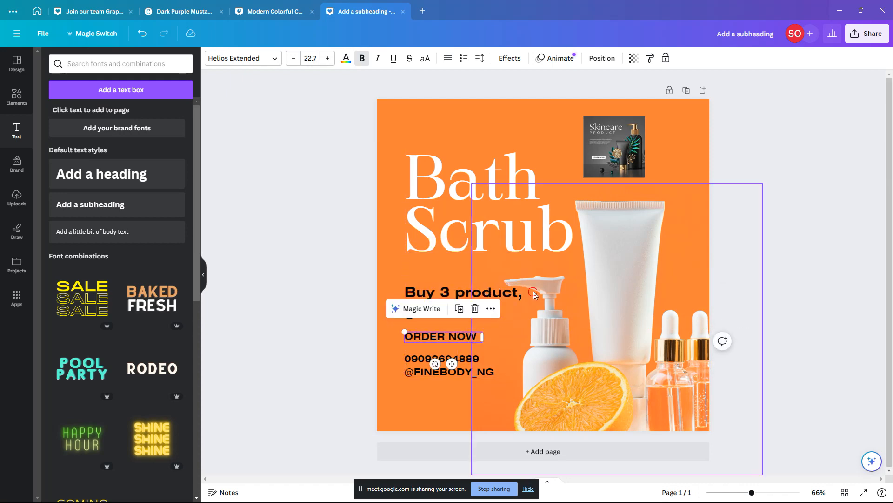
click(583, 298)
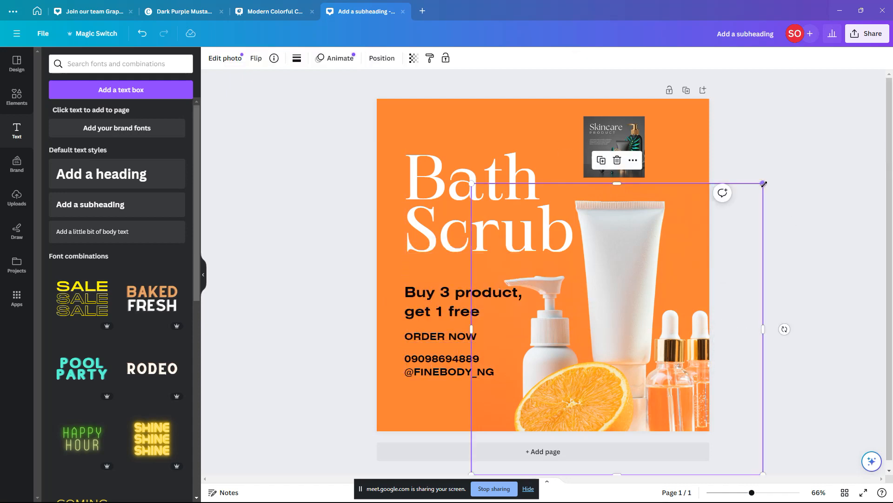
drag(763, 184, 773, 175)
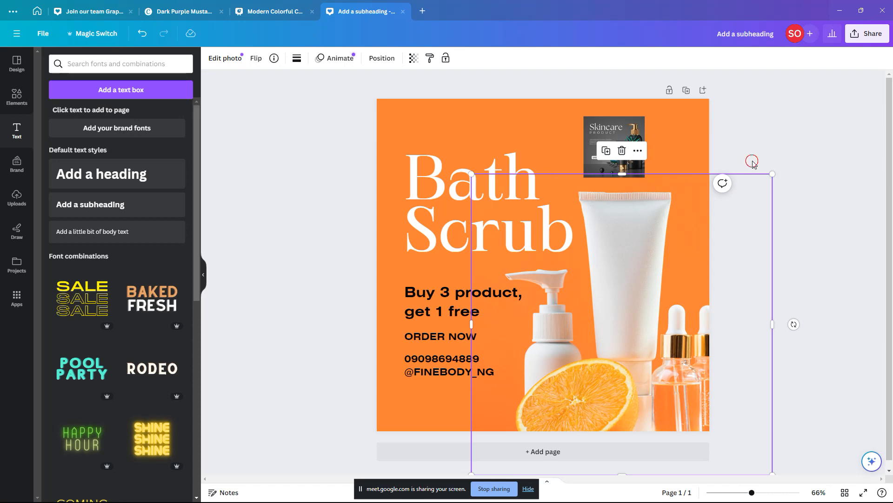
Step: Enlarge the small Skincare picture and position it at the top right above the white tube
click(732, 178)
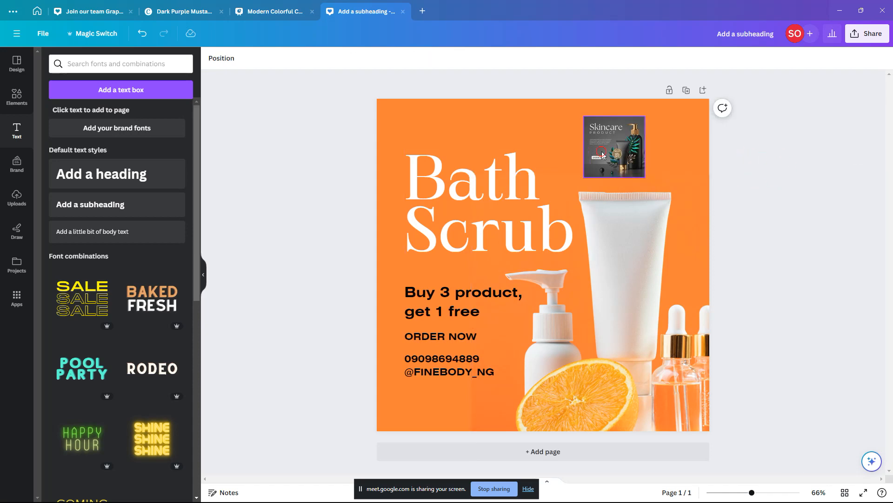
click(638, 173)
drag(645, 177, 754, 286)
drag(676, 168, 617, 189)
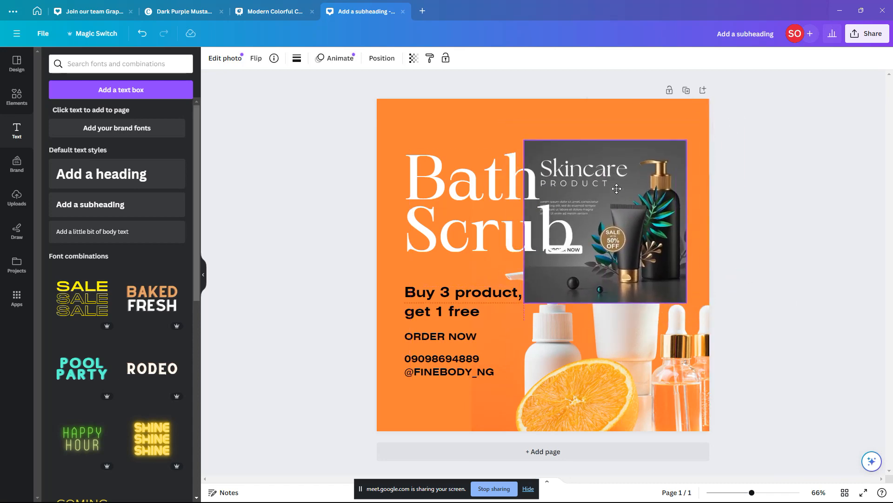
drag(616, 187, 637, 163)
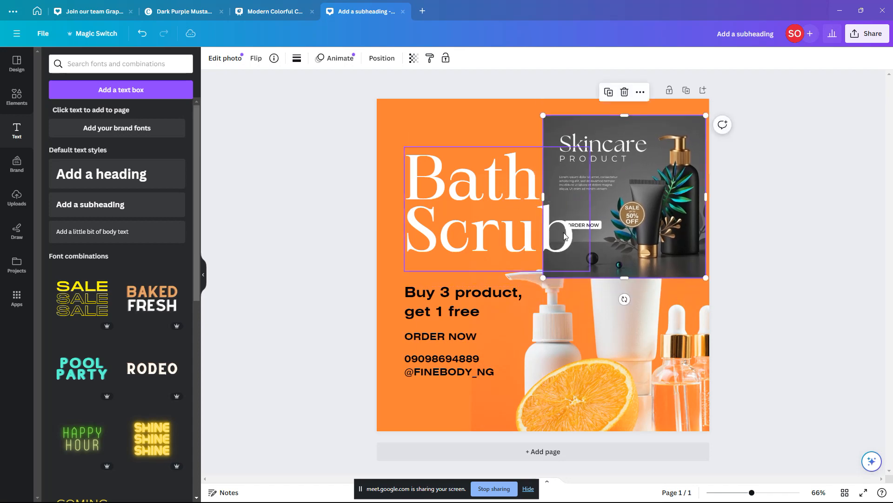
drag(546, 275, 636, 185)
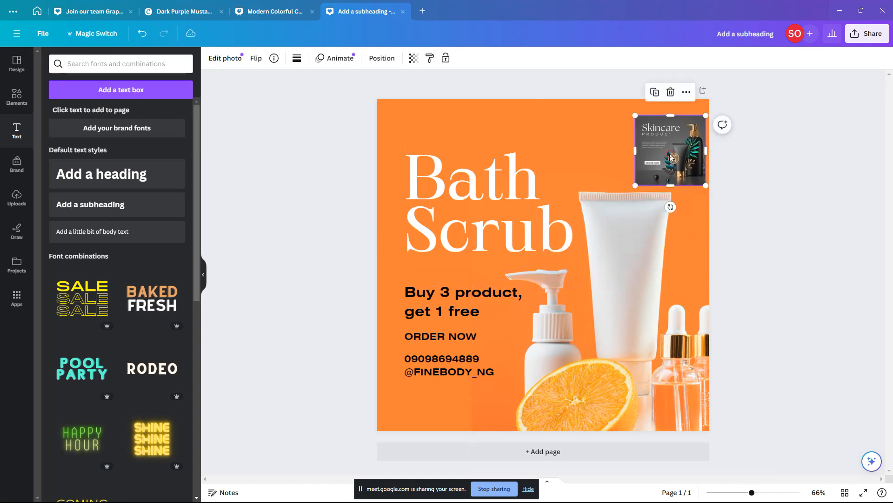
drag(669, 152, 624, 153)
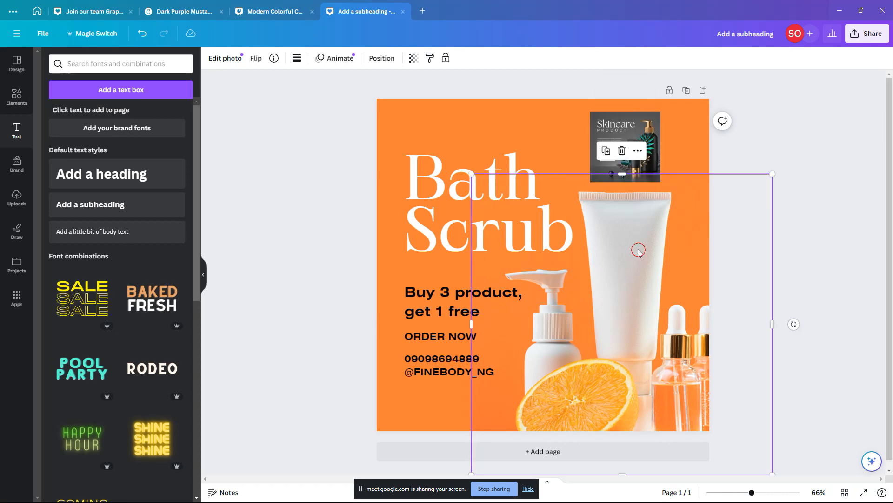
Step: Nudge the background product photo into place and bring up the Uploads library
drag(637, 250, 636, 244)
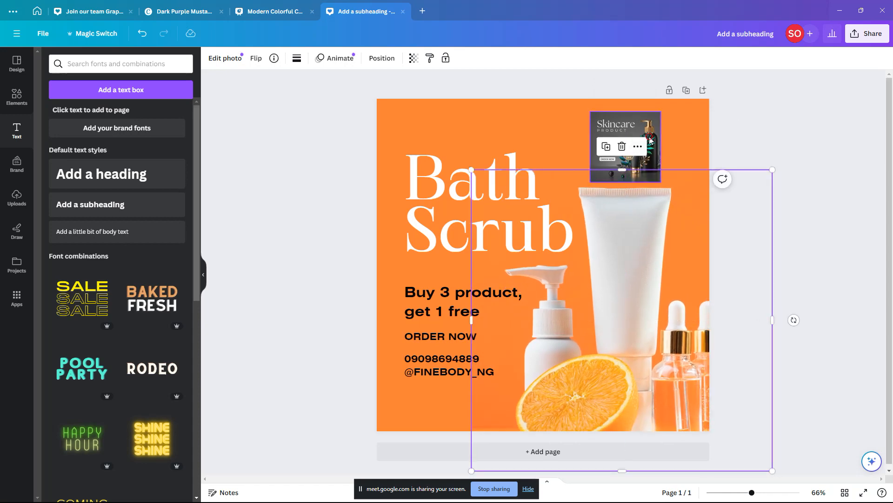
click(637, 148)
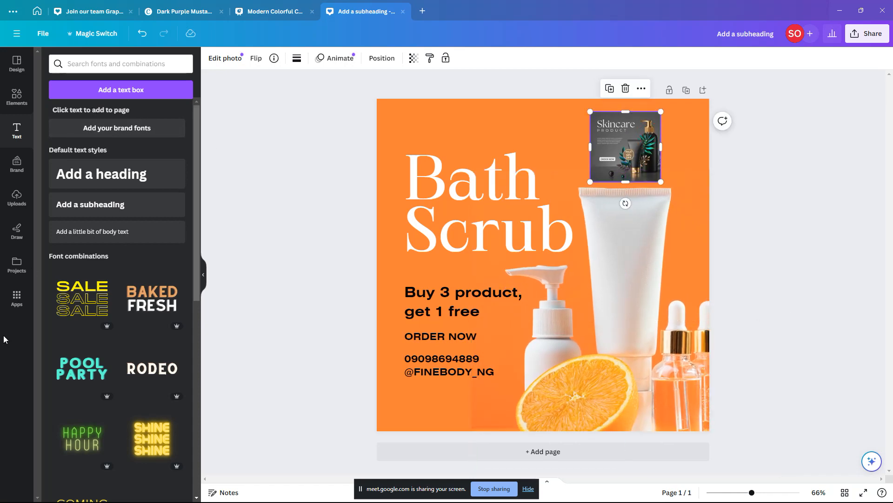
click(16, 198)
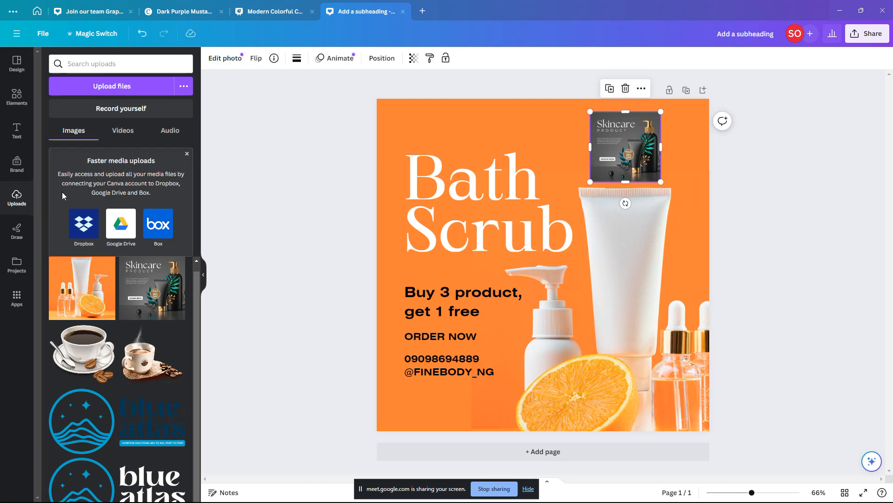
Step: Upload the 'Black Minimalist Cosmetic Product Skincare (1)' image from the Downloads folder
click(120, 89)
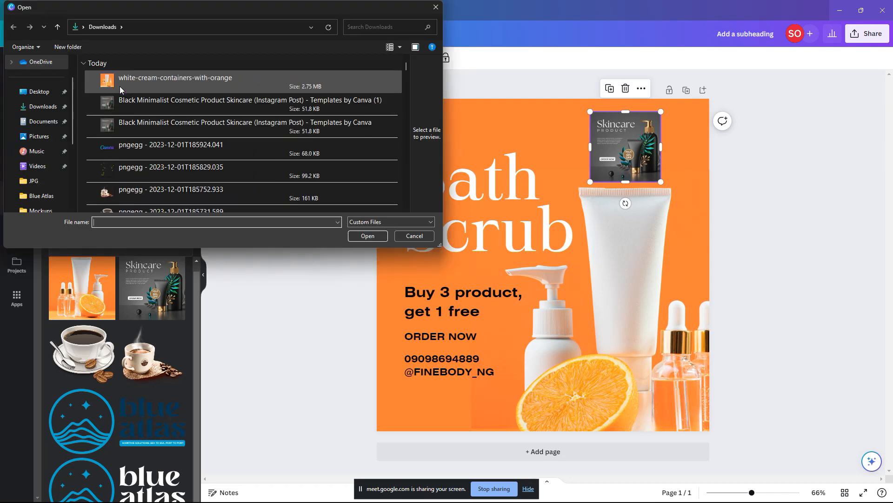
click(125, 101)
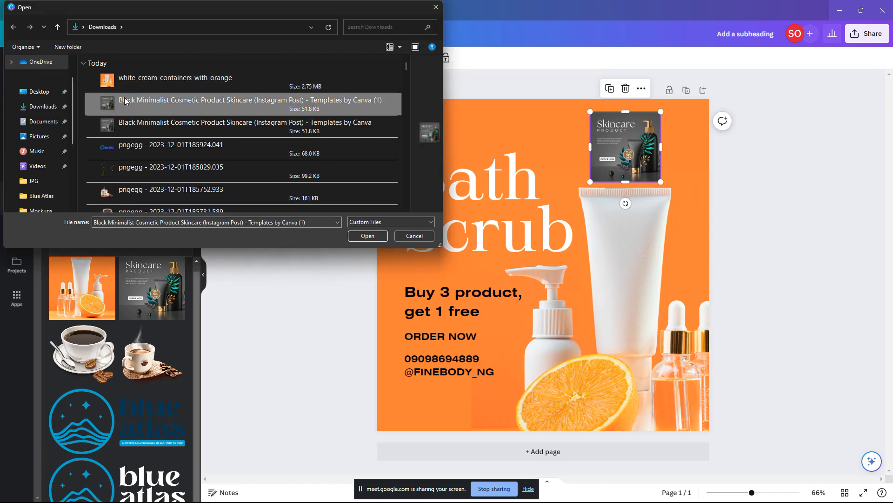
click(357, 236)
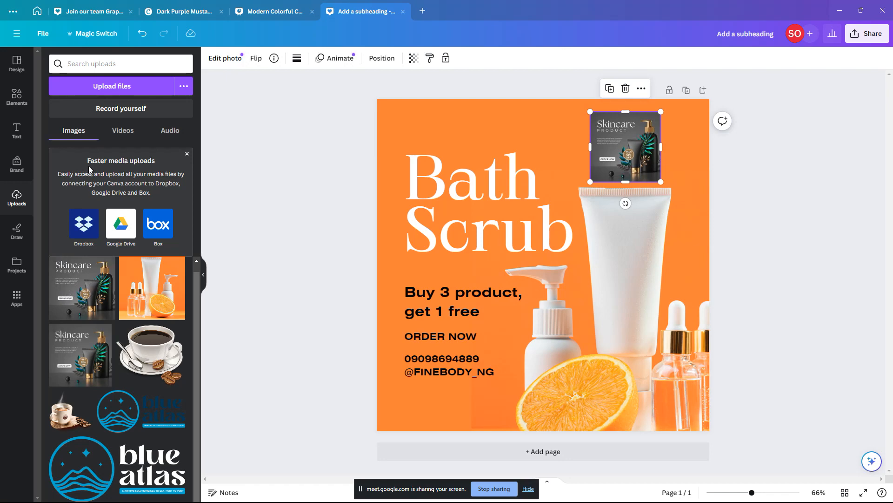
click(135, 134)
click(171, 132)
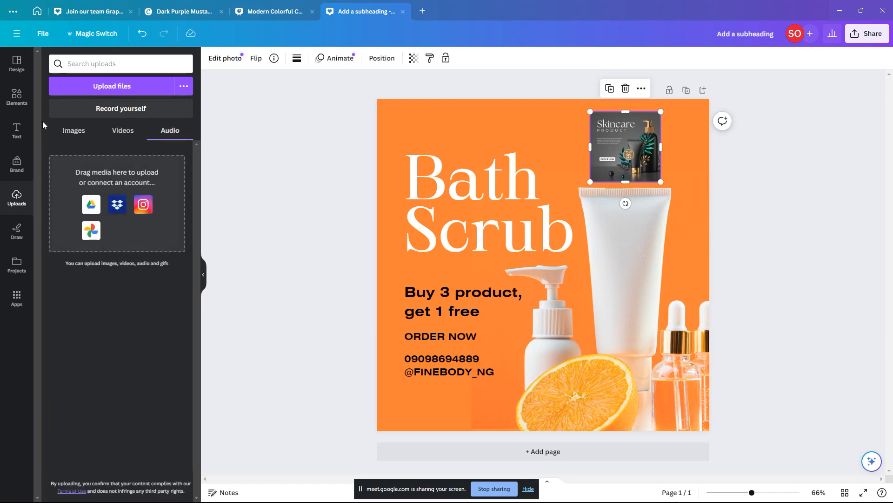
click(73, 131)
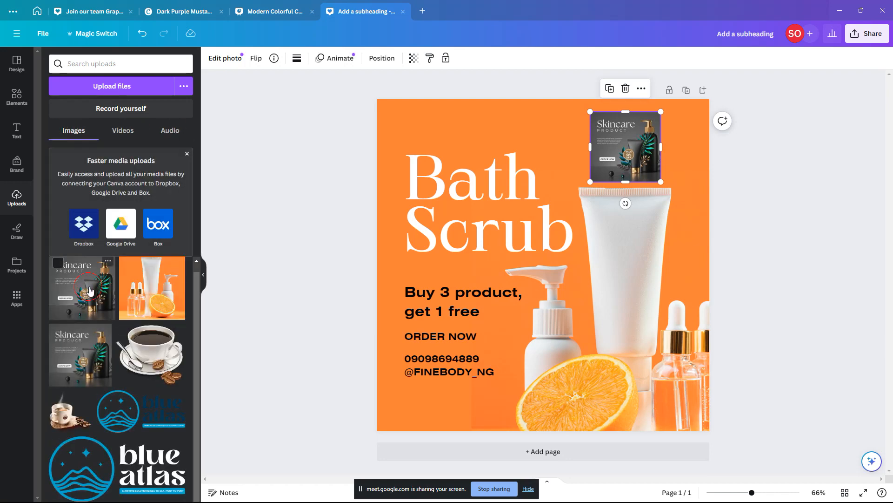
click(102, 296)
drag(594, 309, 648, 338)
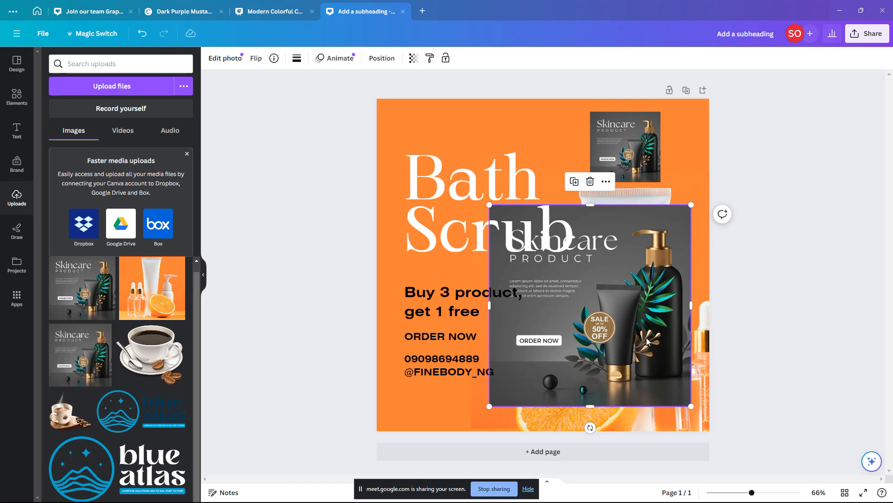
drag(648, 351, 623, 329)
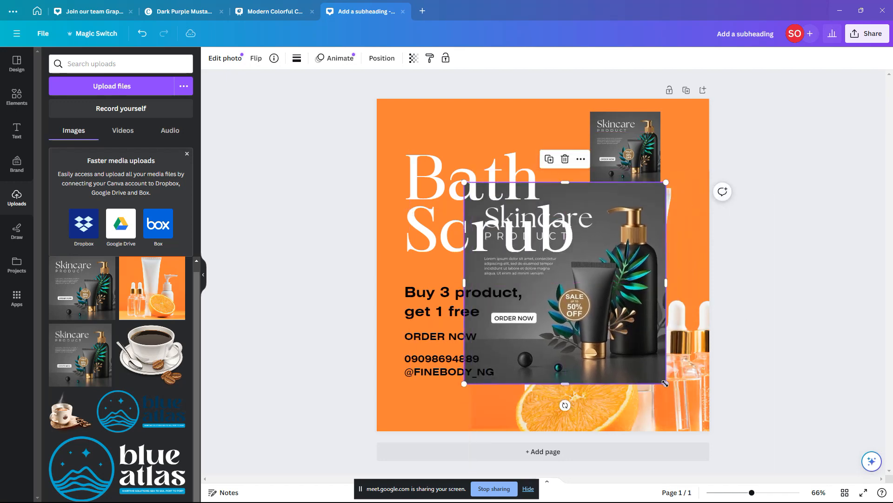
drag(666, 384, 559, 195)
key(Delete)
click(637, 267)
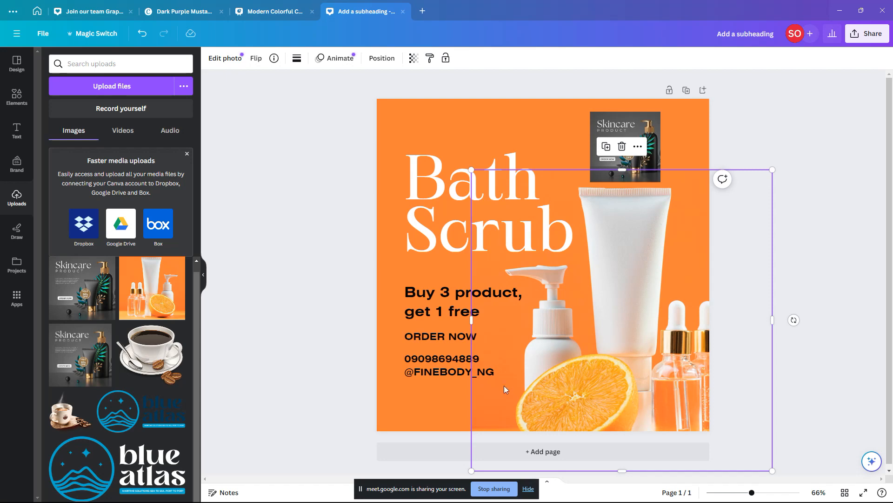
click(473, 367)
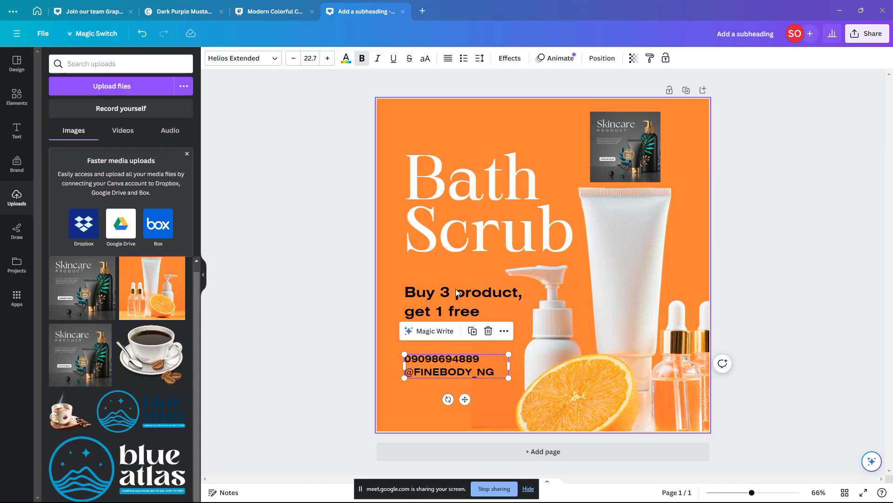
Step: Try the Maharlika font on the contact details, then undo it
click(275, 60)
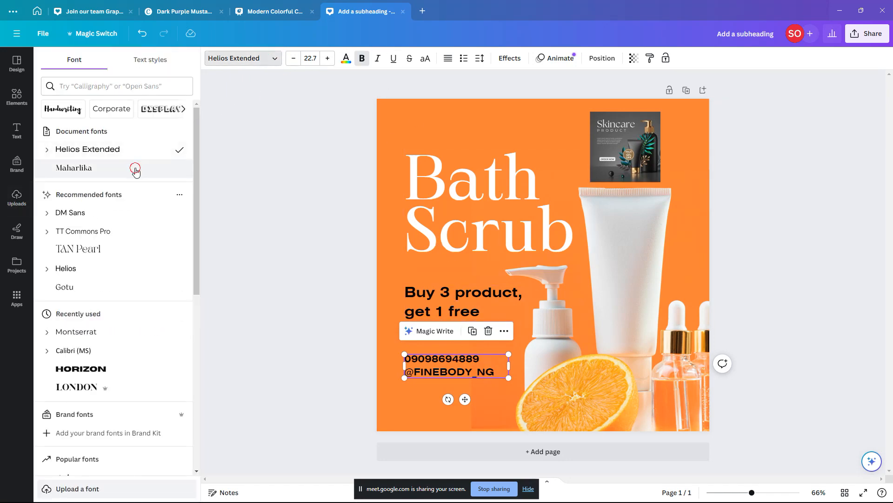
click(139, 168)
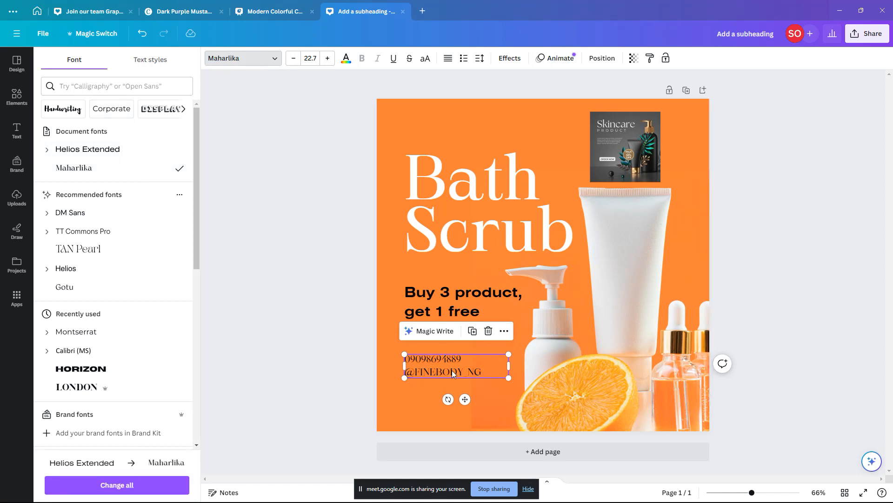
double_click(492, 368)
key(ctrl+z)
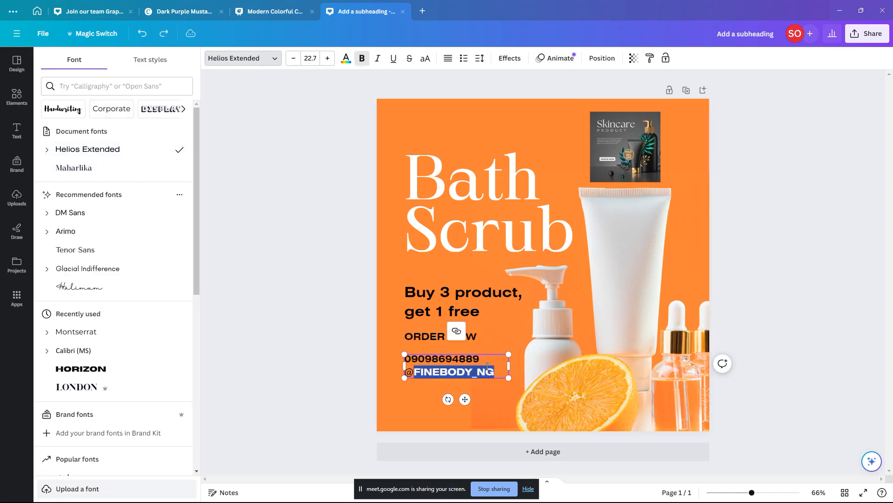
Step: Retype the social media handle after the @ in lowercase and adjust the contact box width
drag(495, 373, 416, 373)
text(finebo)
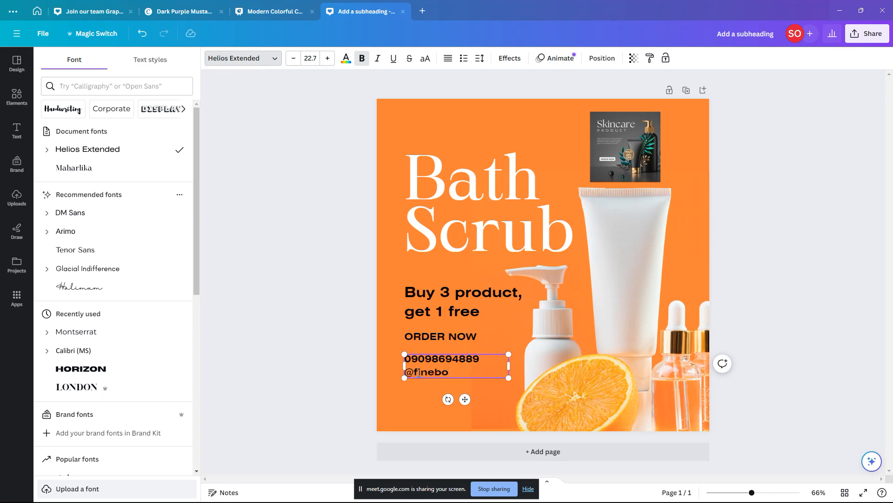
text(dy_ng)
click(410, 389)
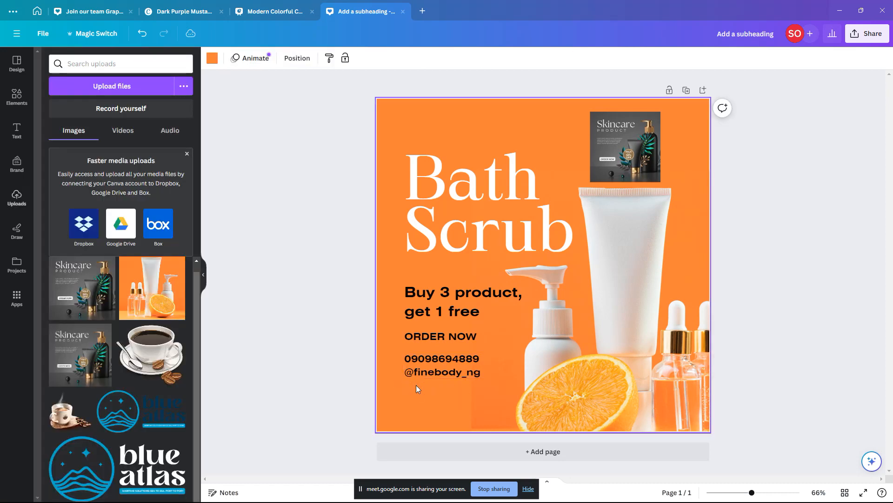
click(487, 375)
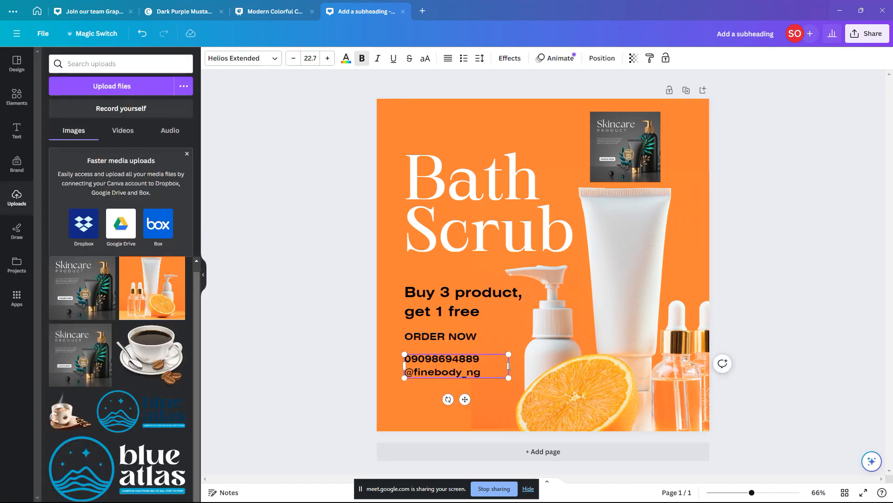
drag(508, 365, 513, 370)
click(579, 376)
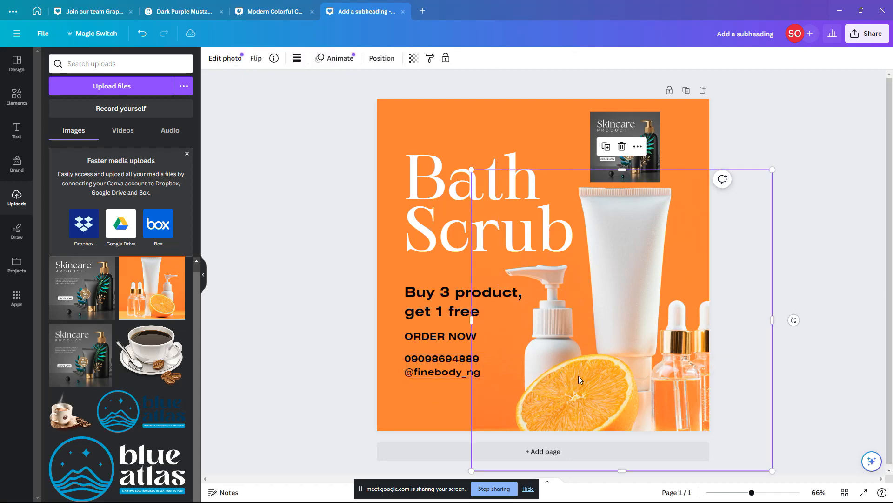
Step: Move the contact details and the ORDER NOW text slightly lower
click(834, 289)
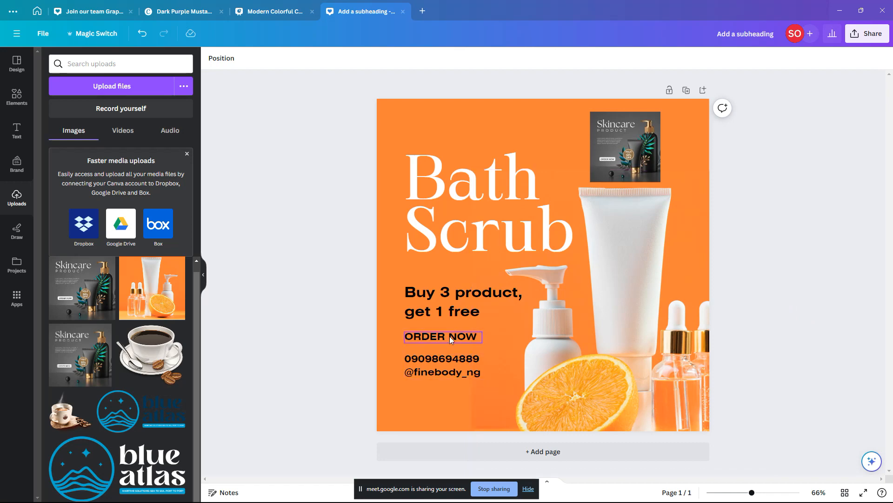
drag(452, 358, 455, 367)
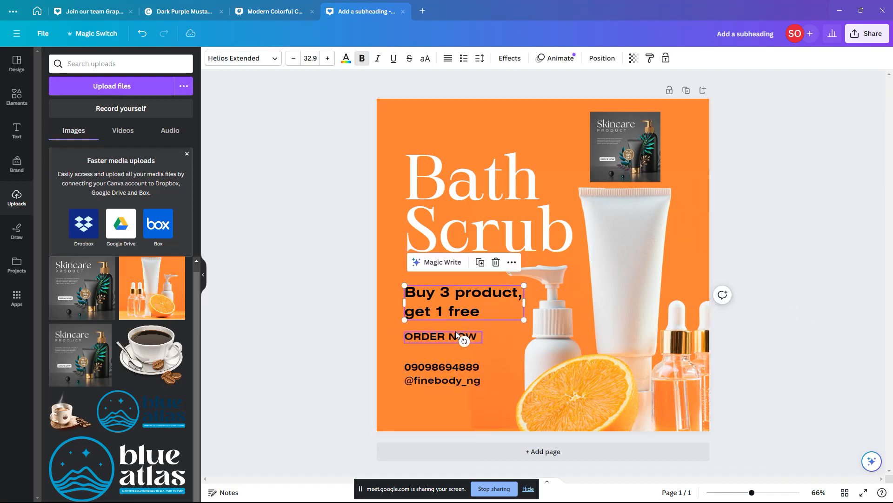
drag(456, 332, 453, 339)
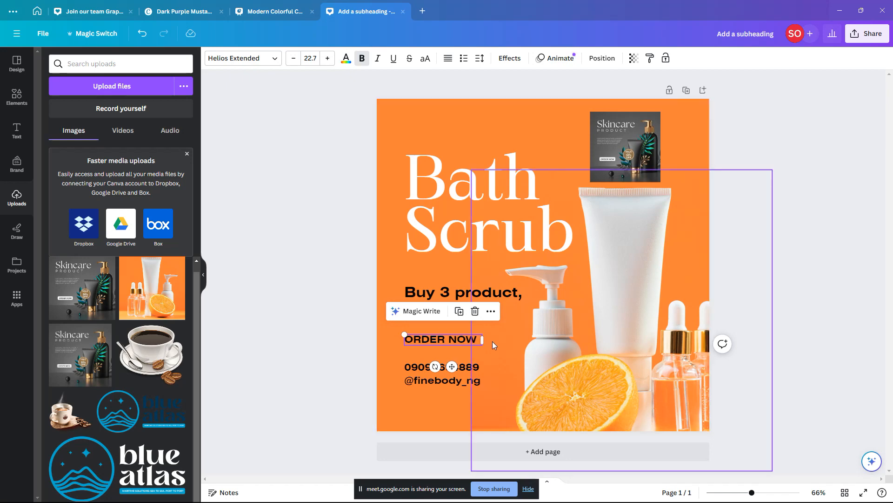
click(351, 336)
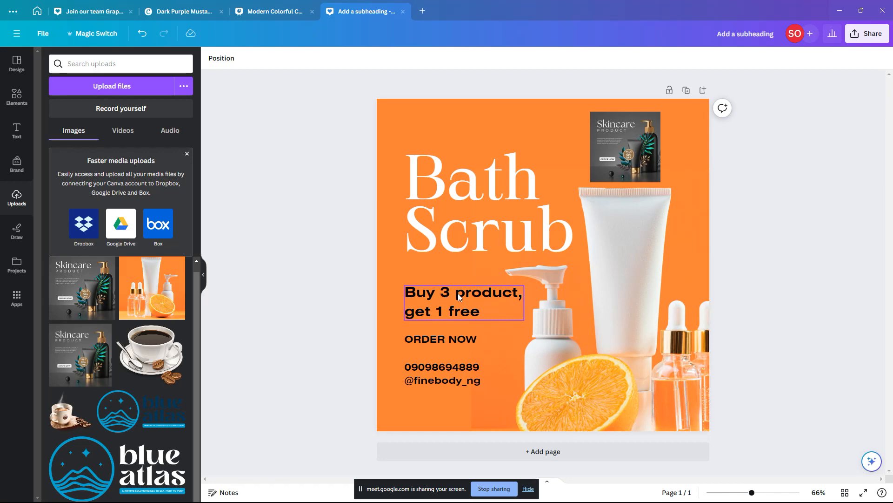
Step: Enlarge the 'Buy 3 product, get 1 free' promo text to size 35
click(509, 296)
drag(524, 285, 532, 283)
click(448, 339)
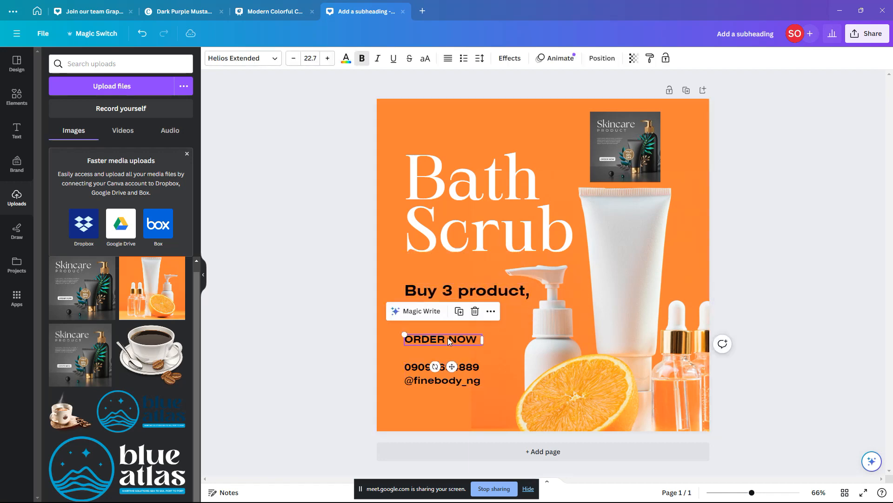
click(6, 111)
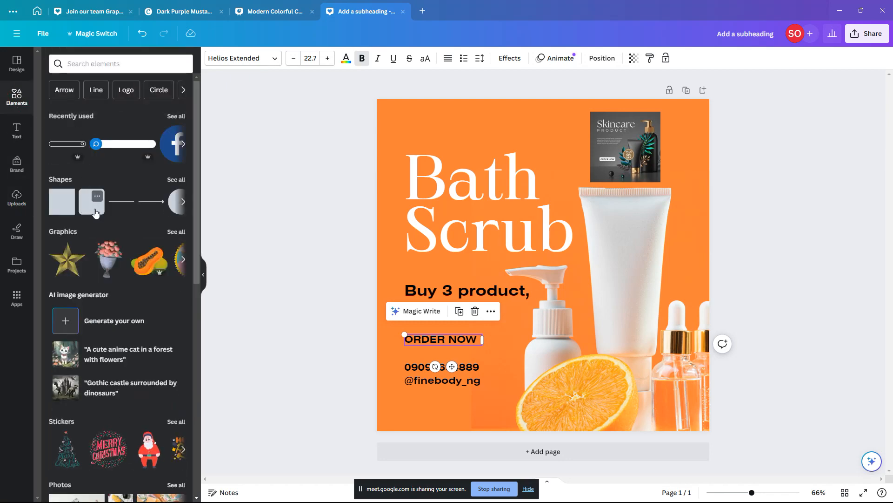
Step: Add a rounded square shape and size it as a button behind ORDER NOW
click(91, 205)
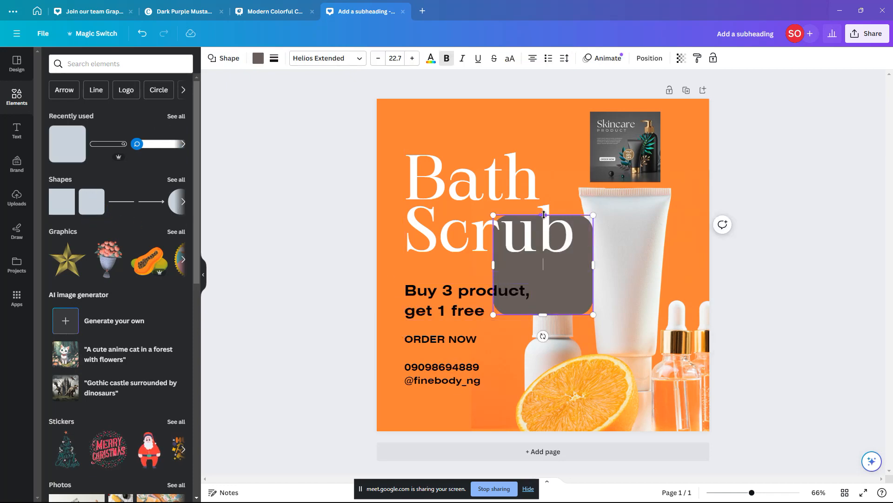
drag(544, 215, 466, 340)
click(596, 289)
click(474, 339)
click(357, 330)
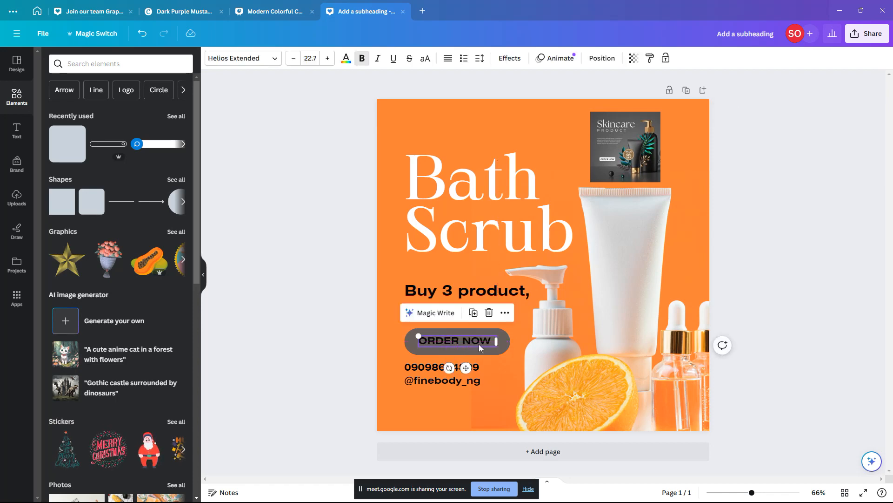
click(409, 347)
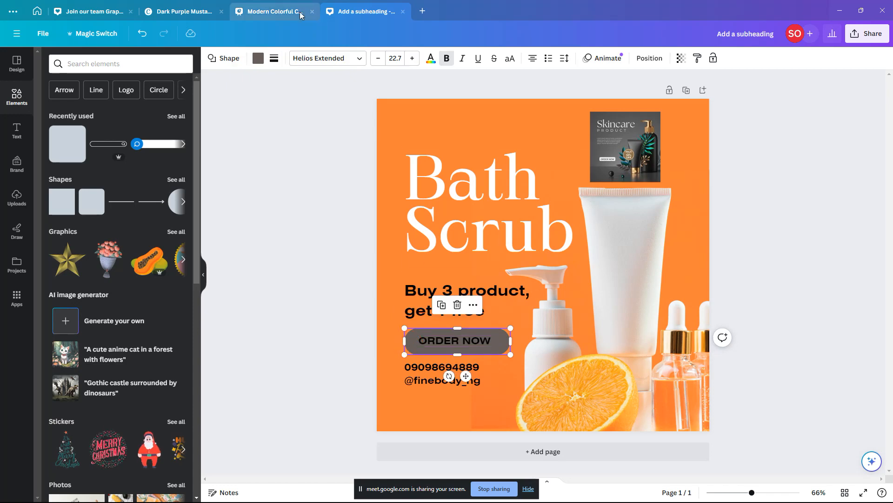
Step: Fill the button shape black and make the ORDER NOW text white
click(257, 58)
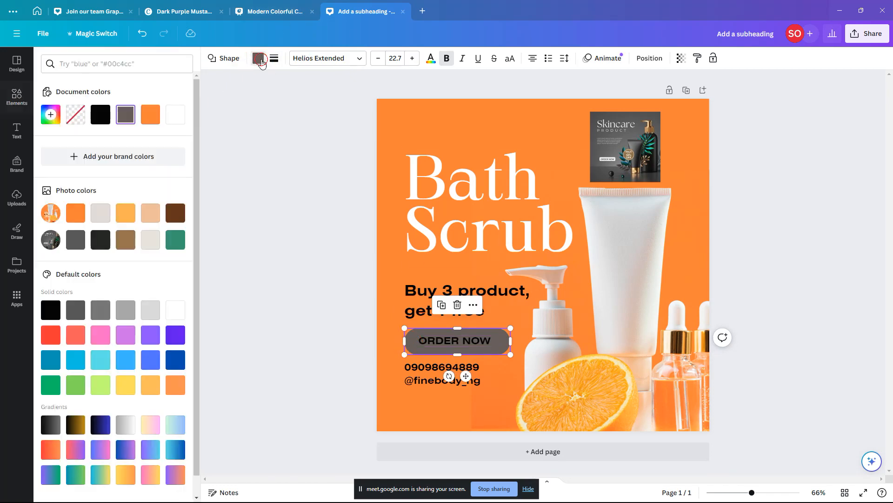
click(258, 58)
click(100, 114)
click(473, 341)
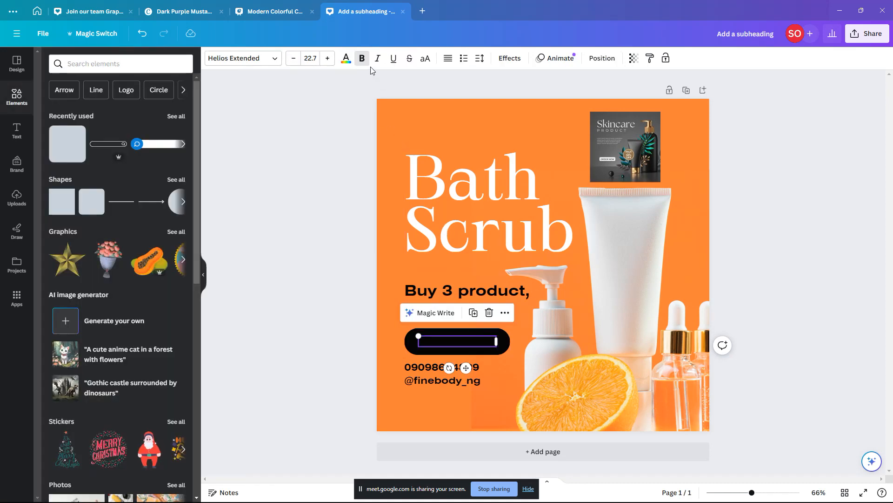
click(346, 58)
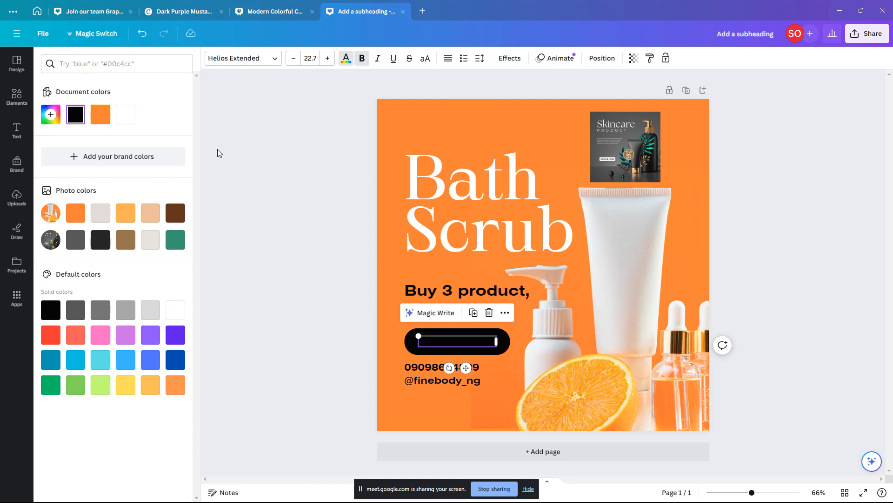
click(125, 115)
click(344, 260)
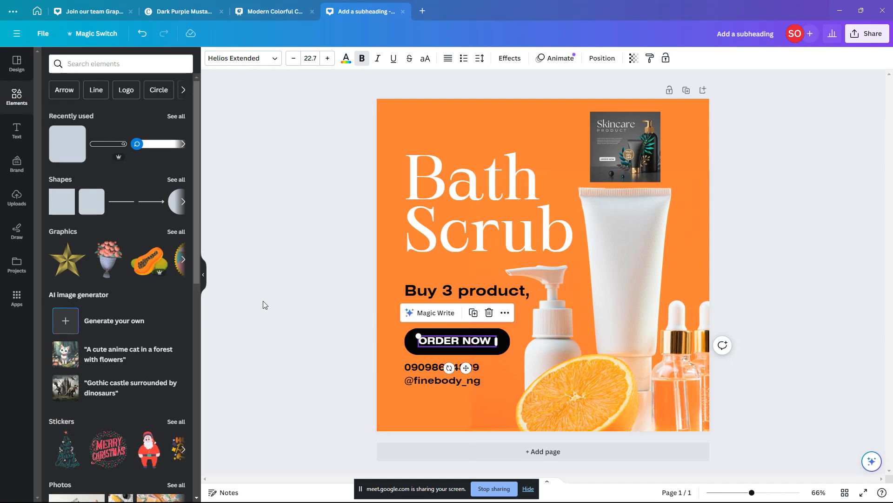
Step: Reduce the black button's height slightly
click(507, 346)
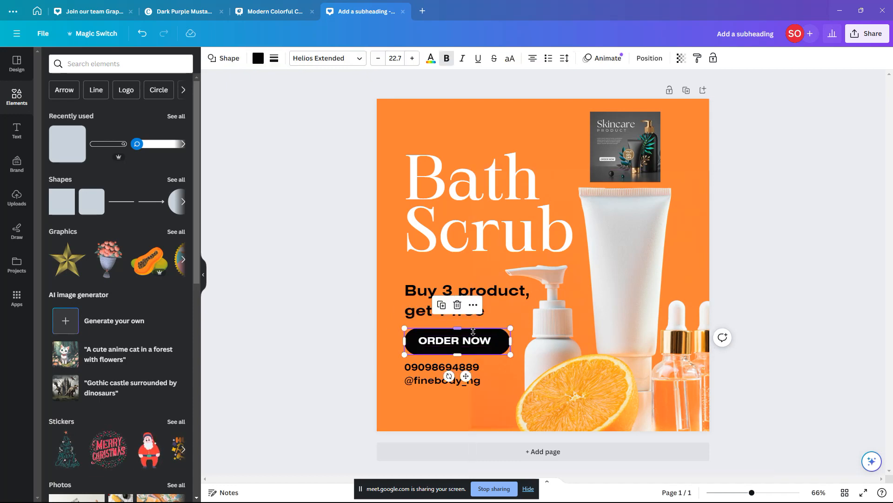
drag(458, 329, 461, 330)
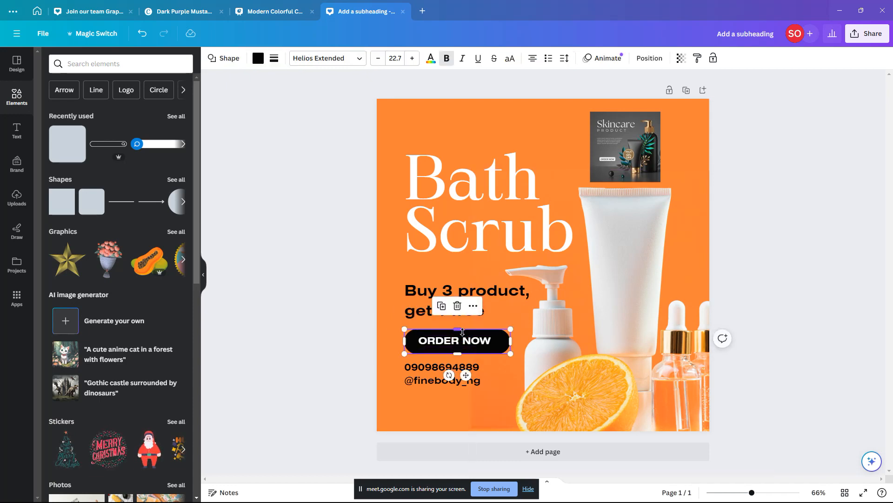
double_click(467, 345)
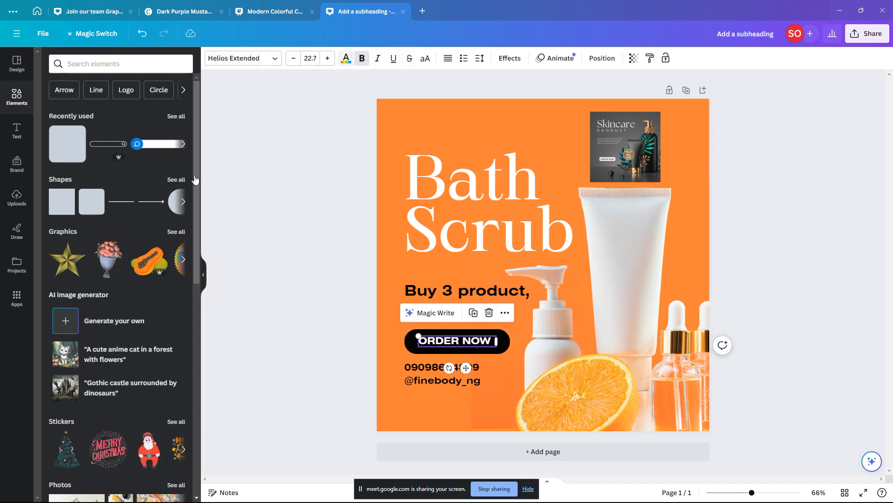
click(345, 58)
Step: Narrow the button and try orange tints sampled from the photo on the ORDER NOW text
click(101, 117)
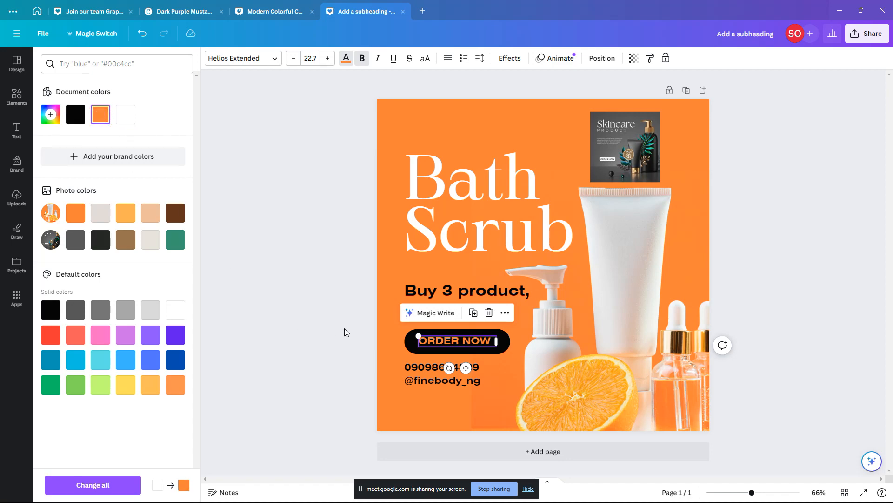
click(508, 343)
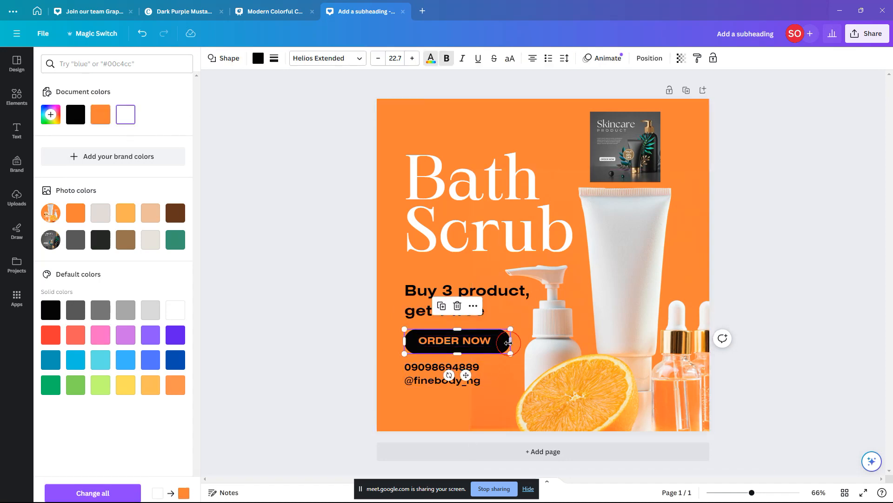
drag(508, 343, 504, 343)
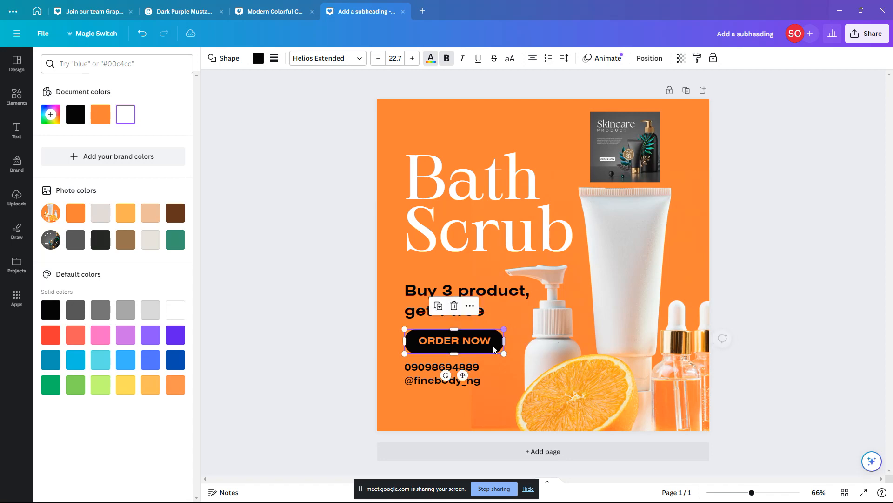
double_click(486, 344)
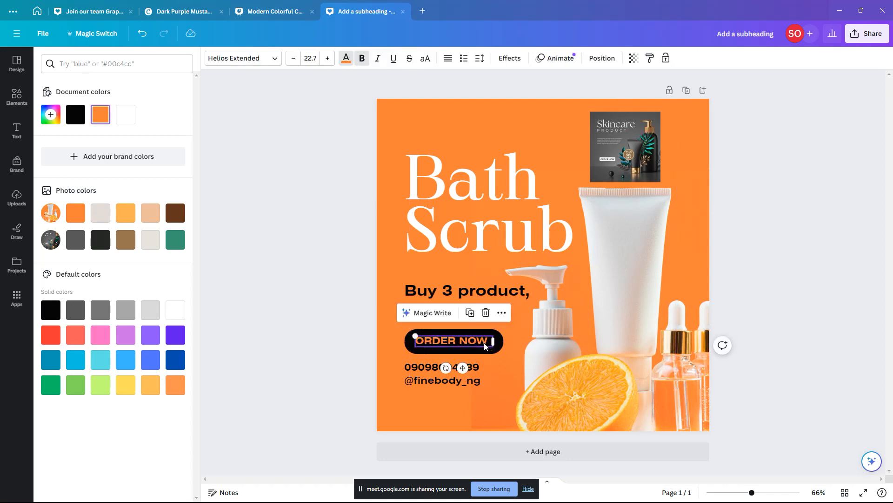
click(125, 213)
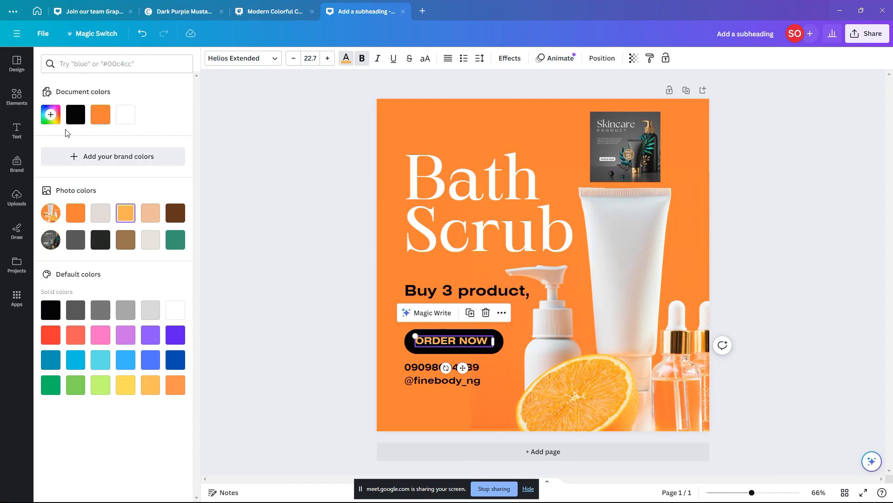
click(58, 120)
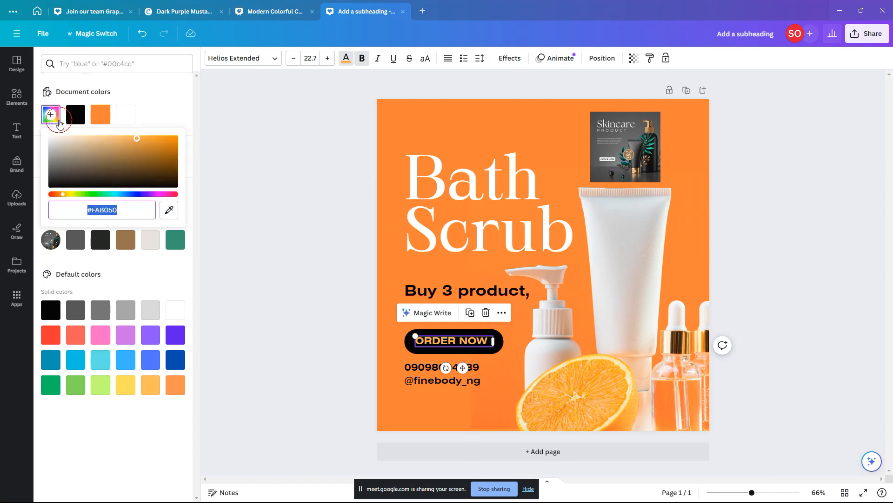
click(169, 212)
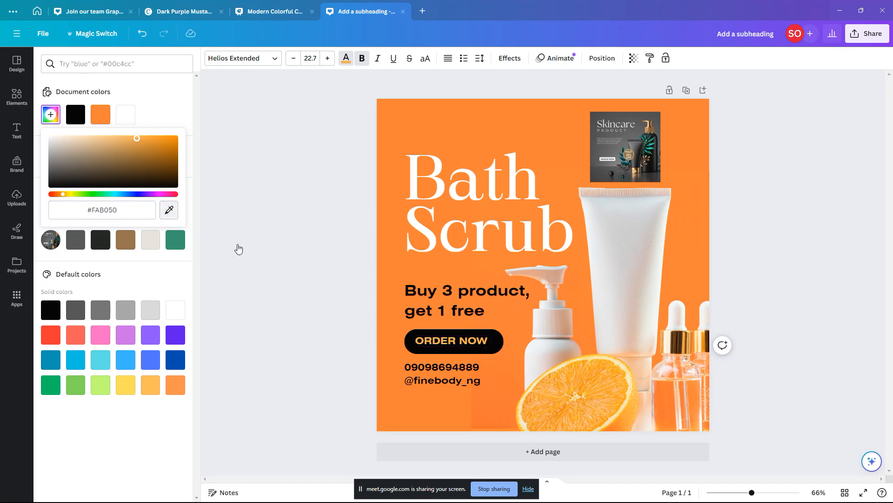
click(590, 385)
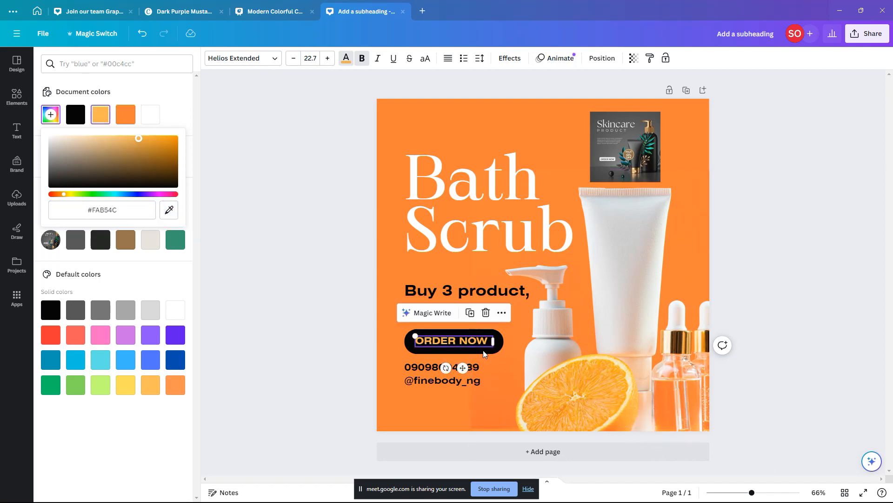
click(166, 209)
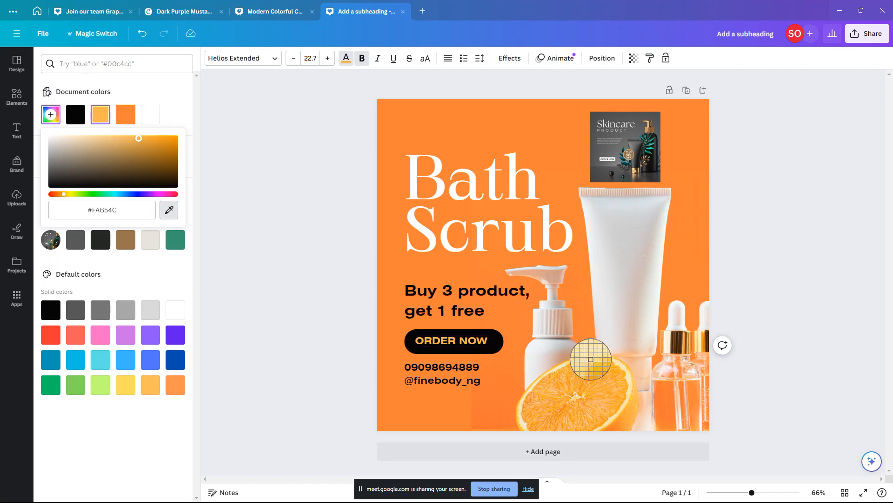
click(594, 359)
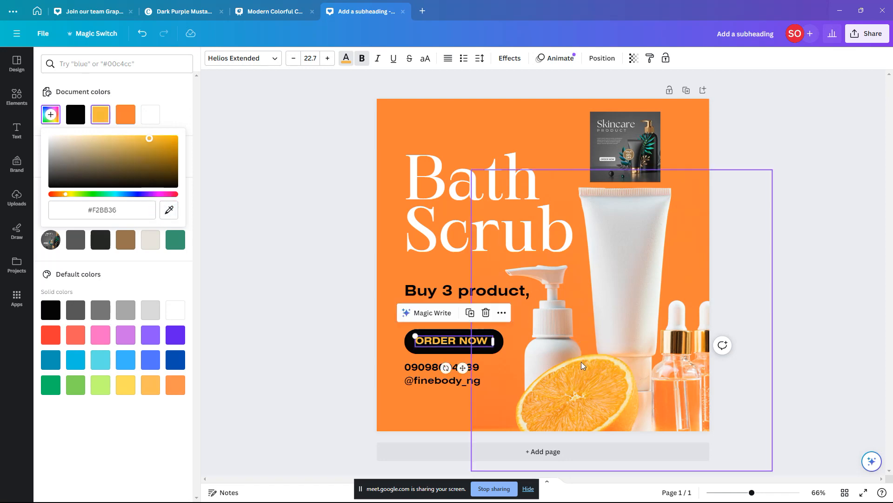
click(331, 341)
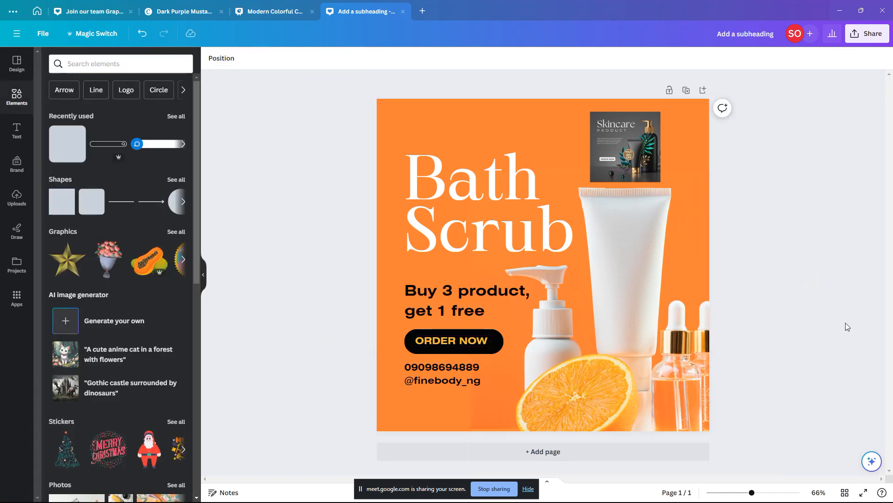
Step: Fill the ORDER NOW button with the yellow document colour and make its text black
click(504, 336)
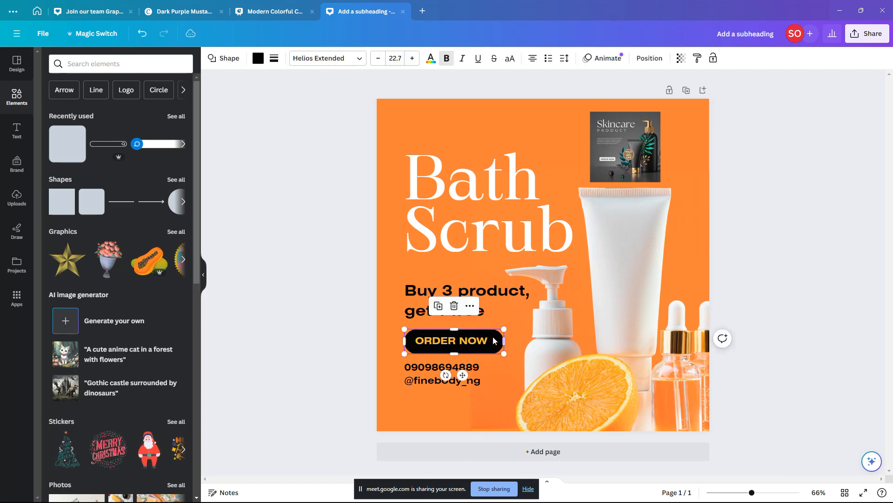
click(258, 57)
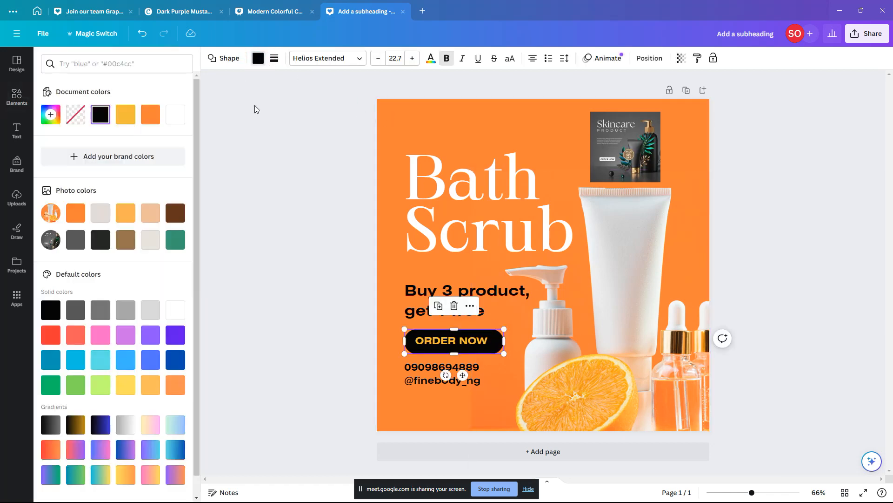
click(125, 114)
click(424, 342)
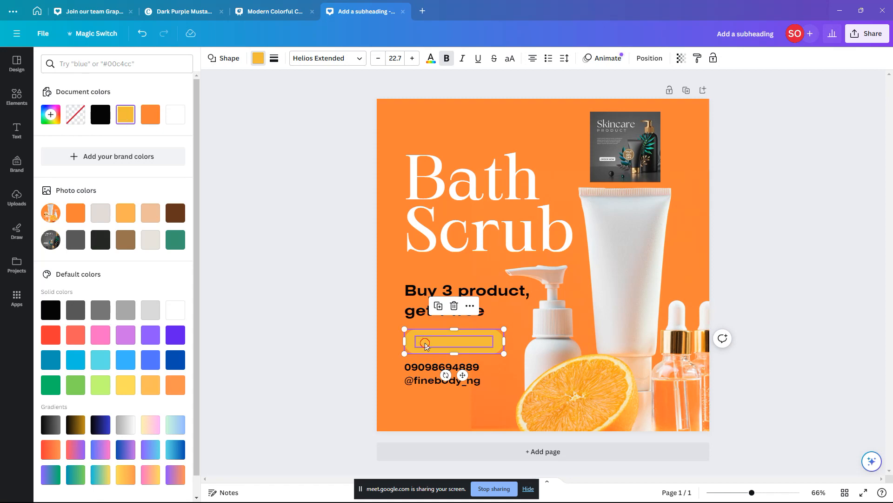
click(346, 58)
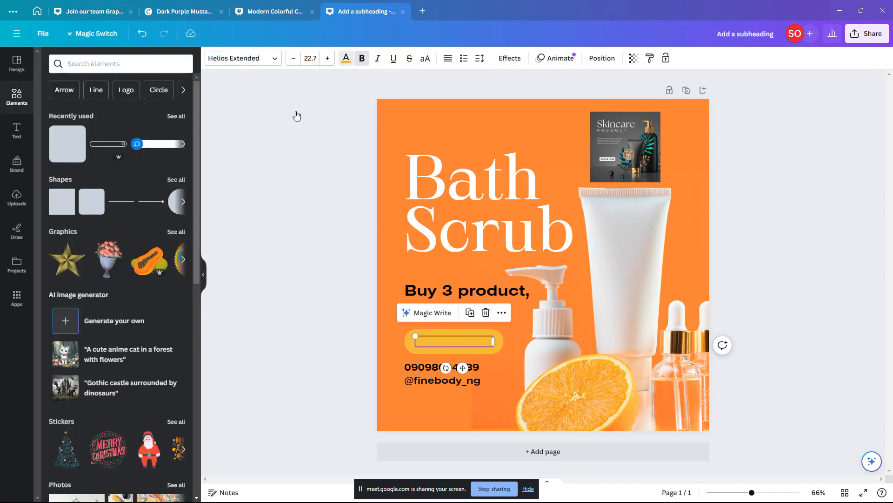
click(76, 114)
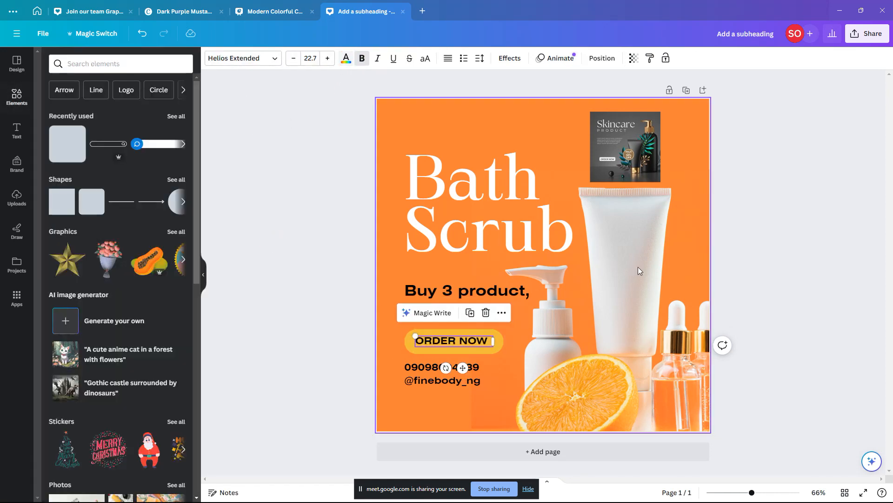
click(790, 261)
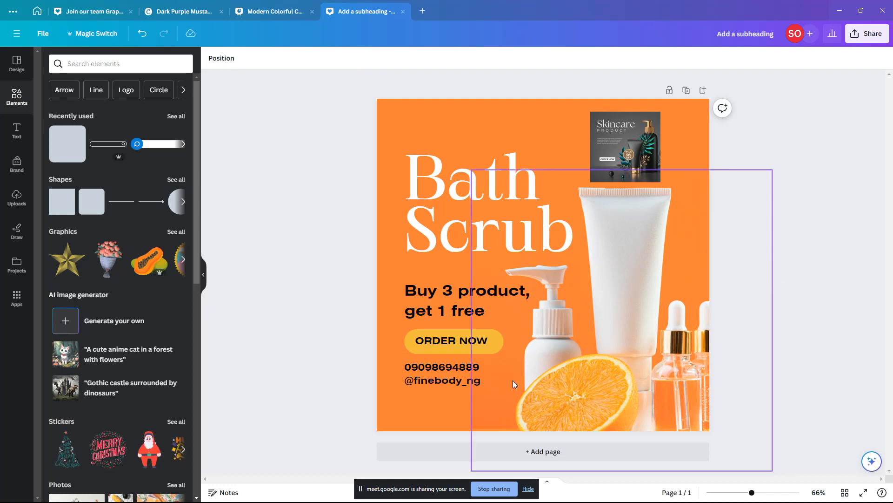
click(412, 341)
click(365, 343)
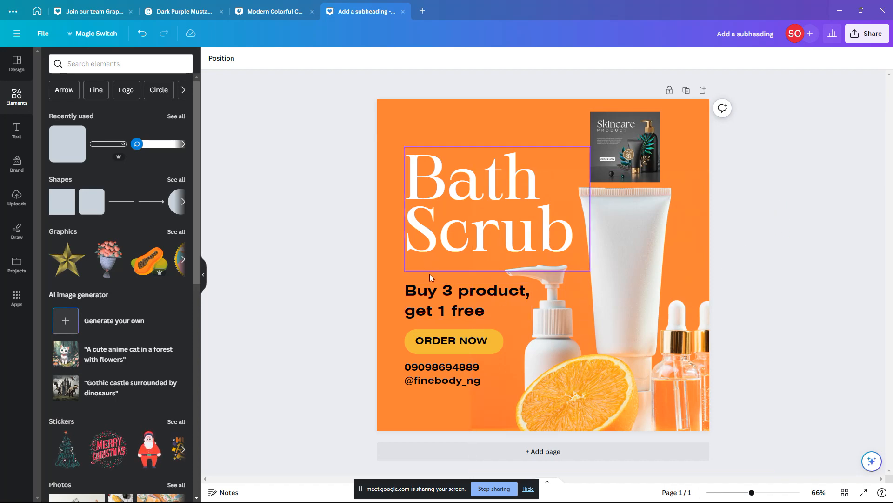
Step: Shift the phone number and handle text slightly right and down
click(433, 367)
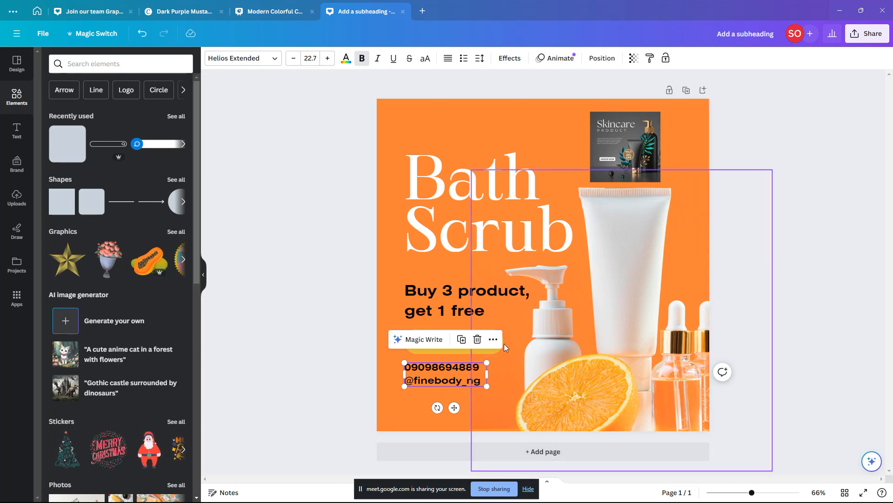
click(320, 314)
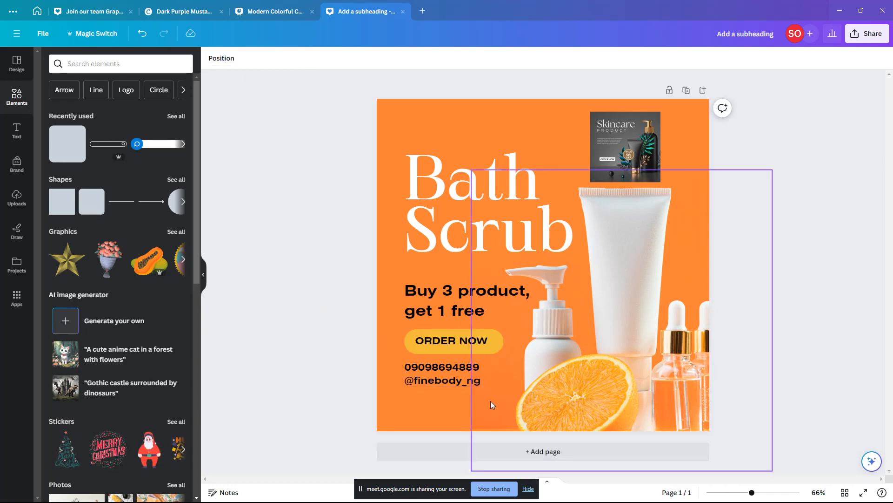
click(436, 367)
drag(437, 365, 445, 368)
click(361, 313)
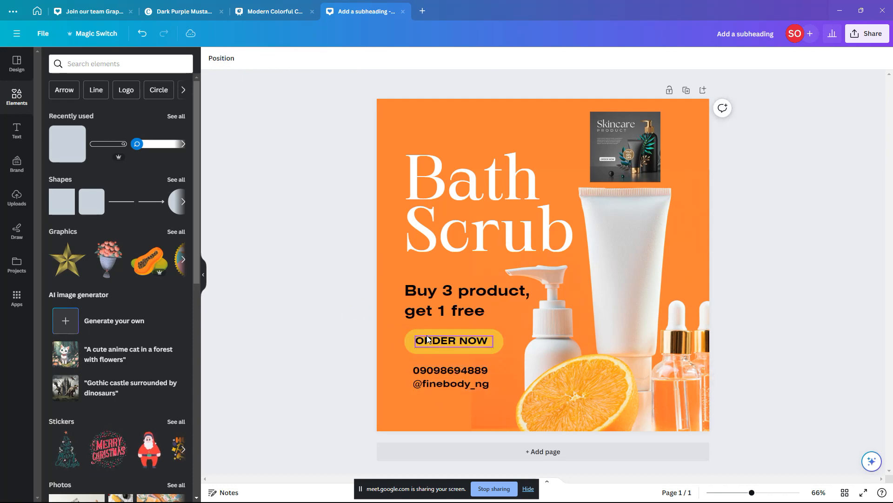
click(410, 339)
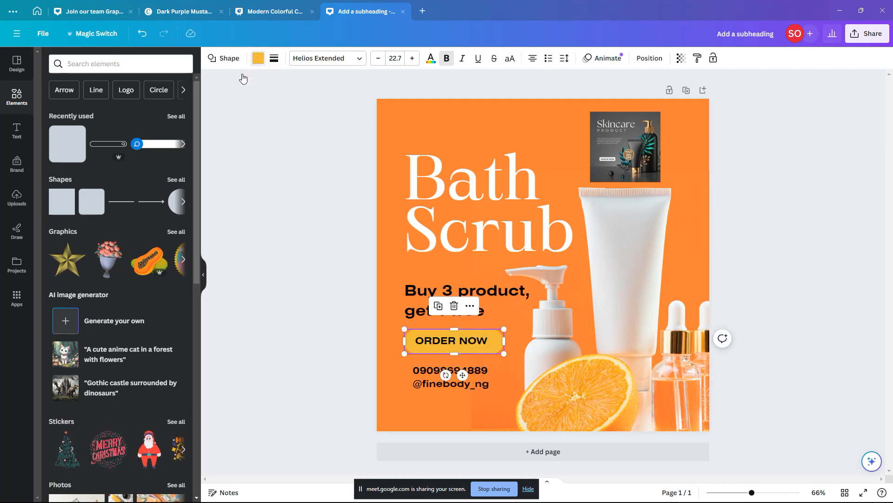
Step: Change the ORDER NOW button fill to white
click(257, 58)
click(176, 309)
click(275, 272)
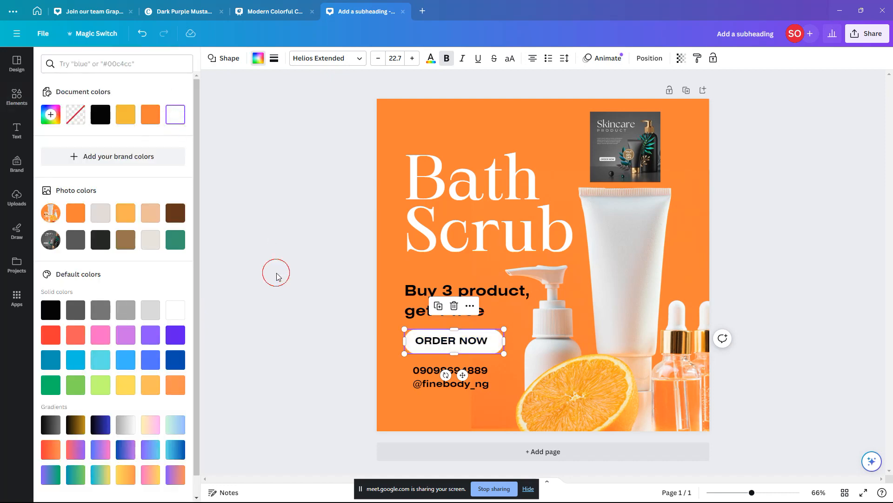
click(787, 336)
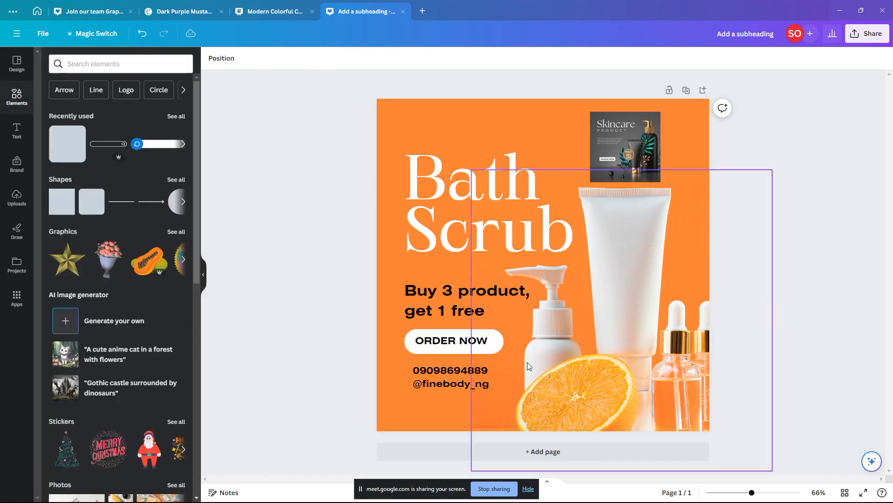
click(438, 344)
click(343, 333)
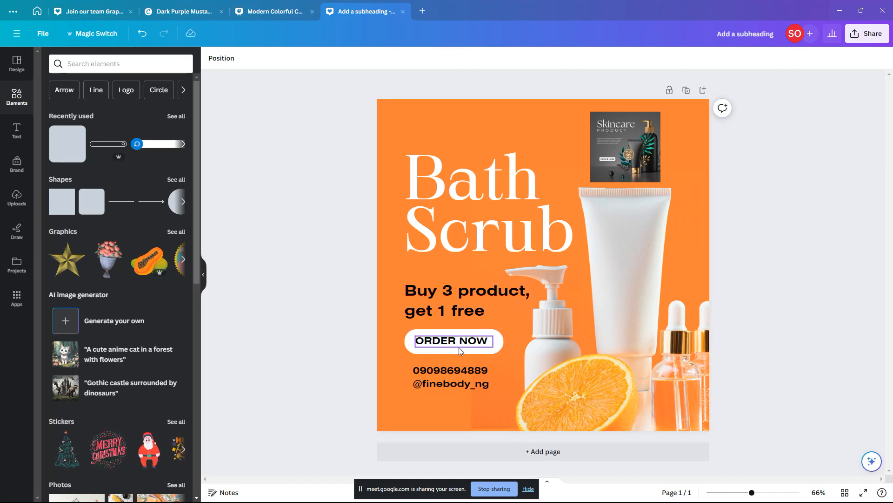
Step: Make the ORDER NOW text the orange document colour, checking it with undo and redo
click(488, 339)
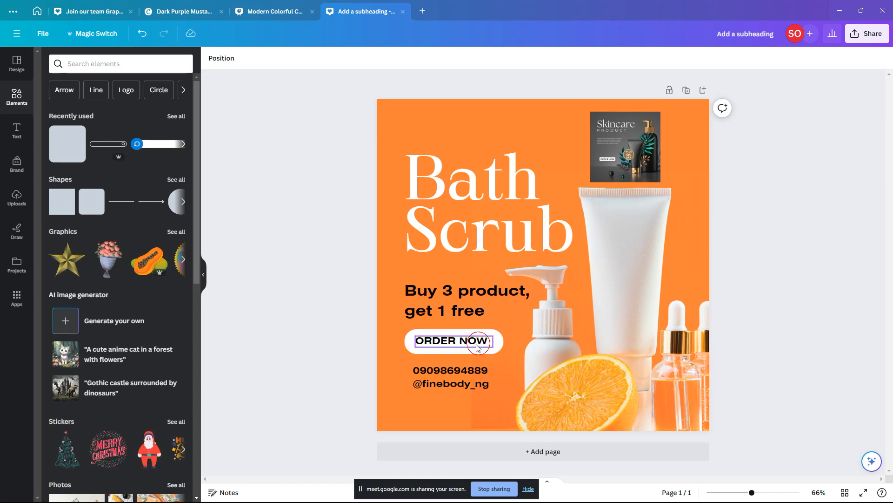
click(346, 62)
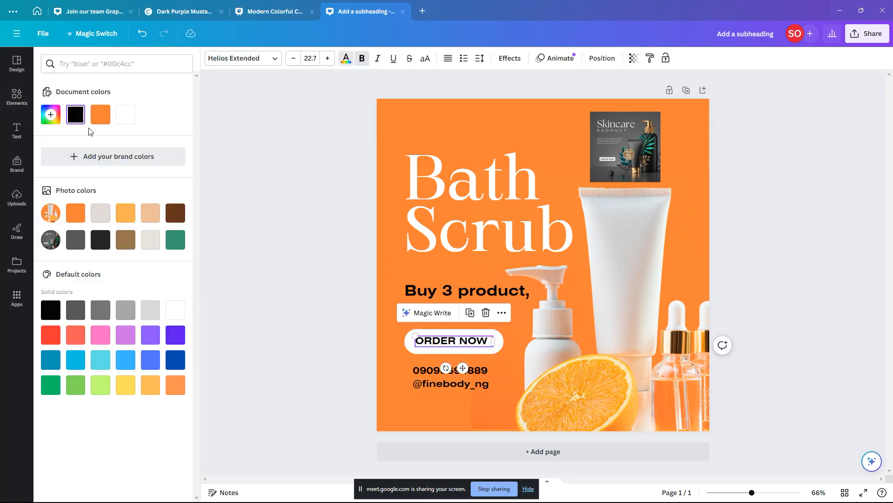
click(101, 115)
click(250, 312)
click(285, 311)
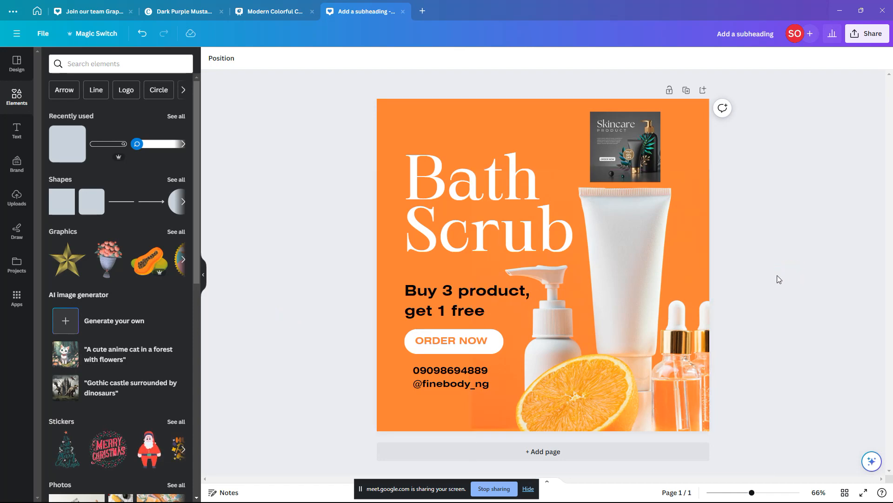
click(452, 293)
key(ctrl+z)
key(ctrl+y)
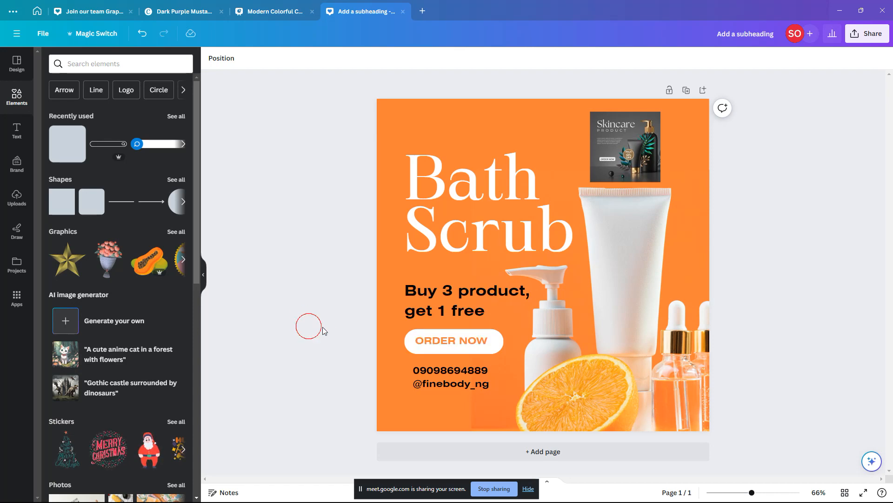
click(479, 334)
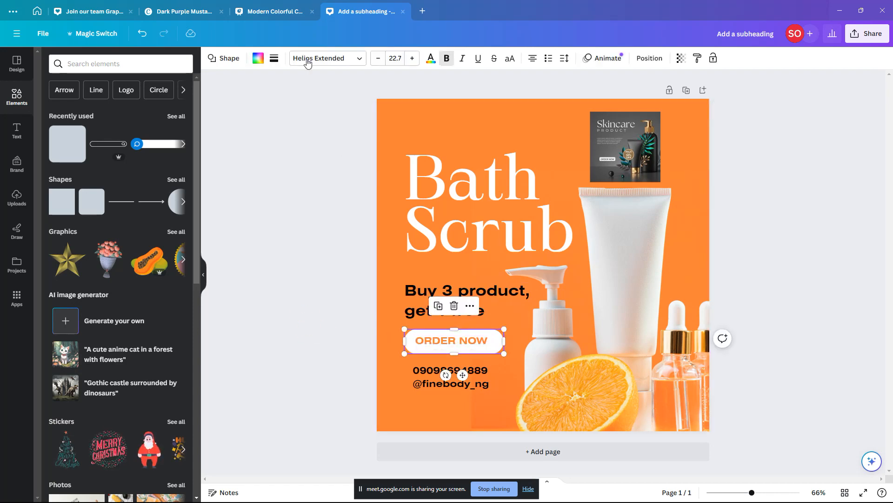
click(274, 58)
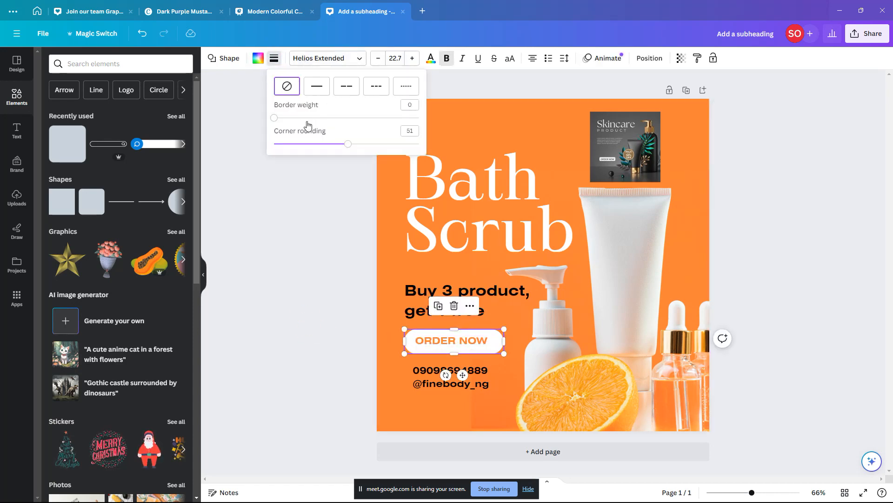
drag(275, 121, 279, 119)
drag(346, 145, 387, 144)
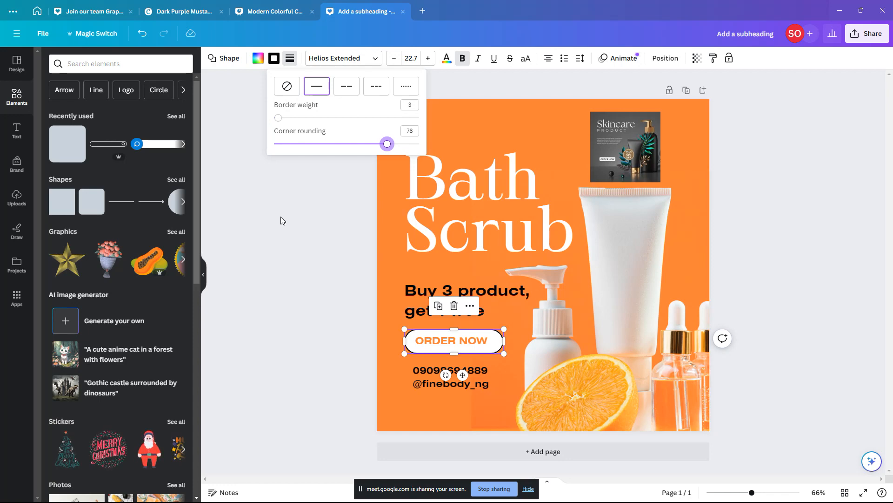
click(278, 231)
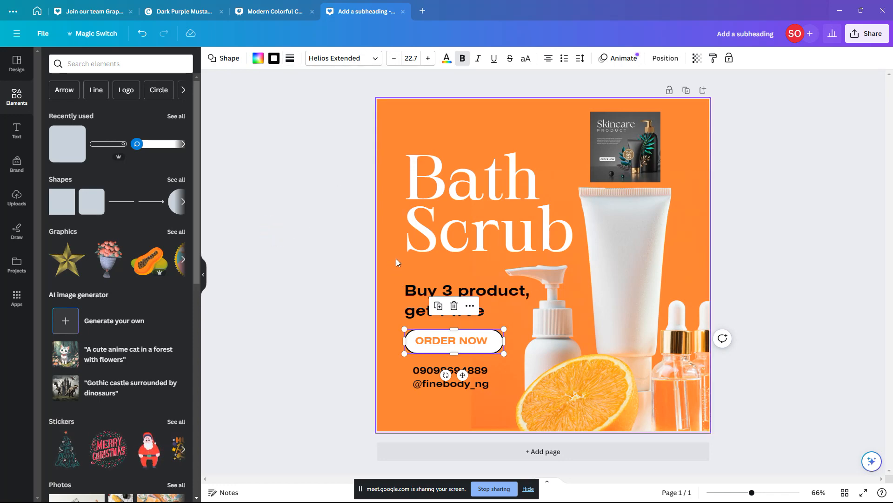
click(349, 338)
key(ctrl+z)
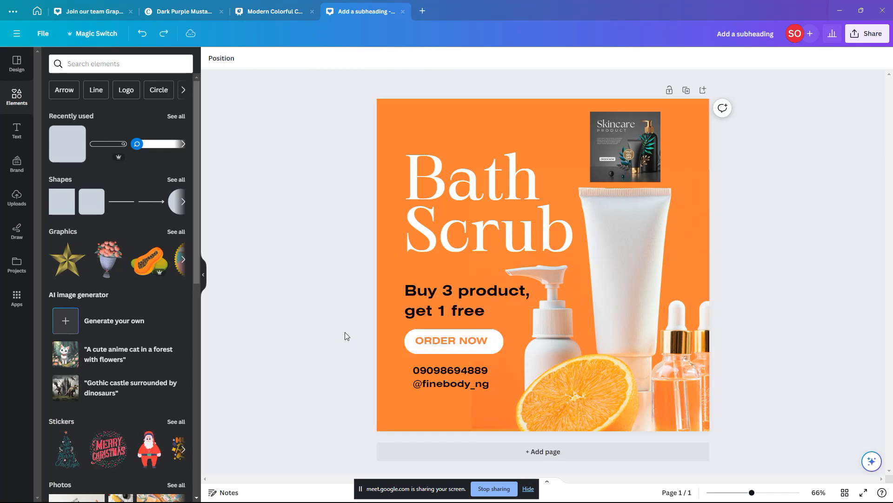
click(410, 347)
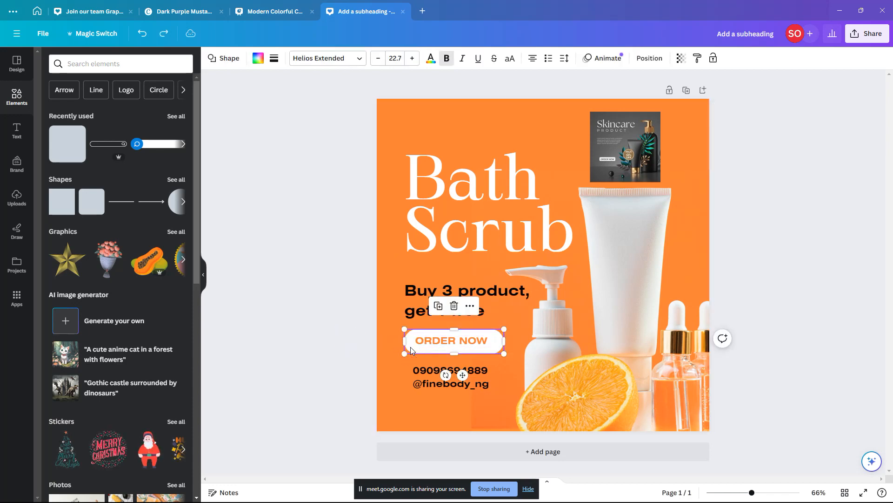
Step: Compare the orange label with undo/redo, then try black for the ORDER NOW text
key(ctrl+z)
key(ctrl+y)
click(307, 357)
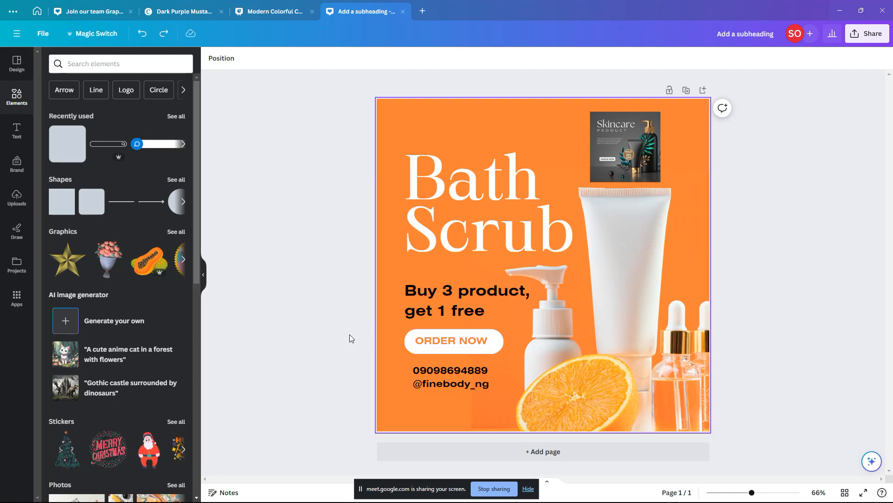
click(425, 340)
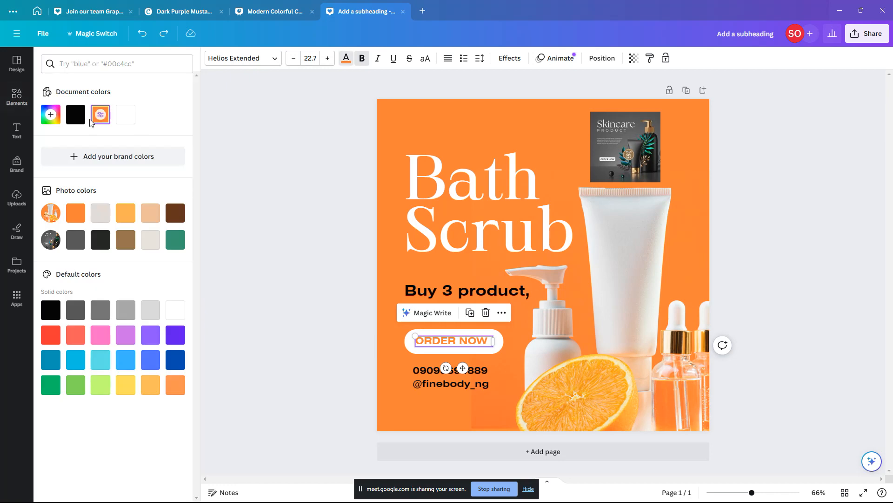
click(76, 115)
click(342, 211)
click(314, 221)
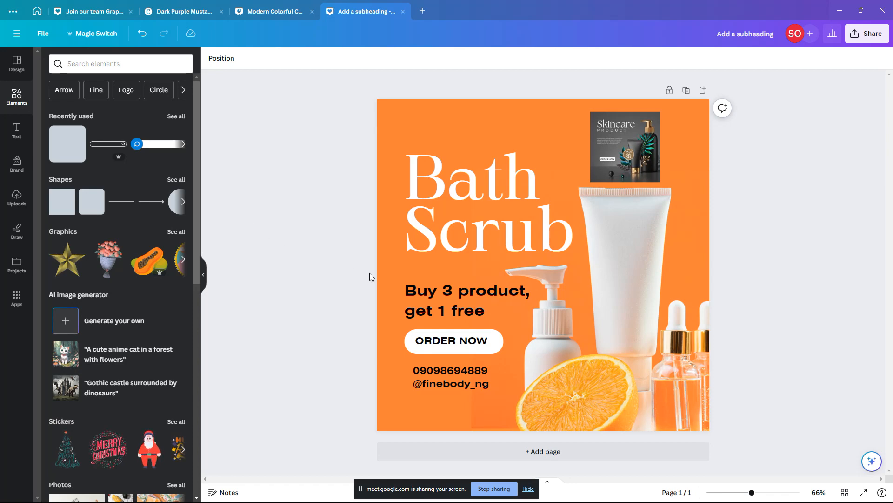
Step: Enlarge the ORDER NOW text to size 24 and recolour it orange
click(453, 341)
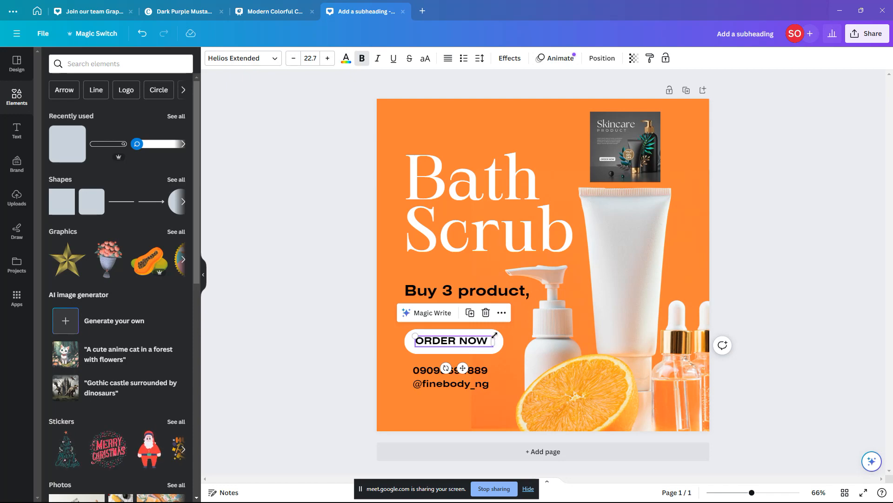
drag(495, 335, 497, 334)
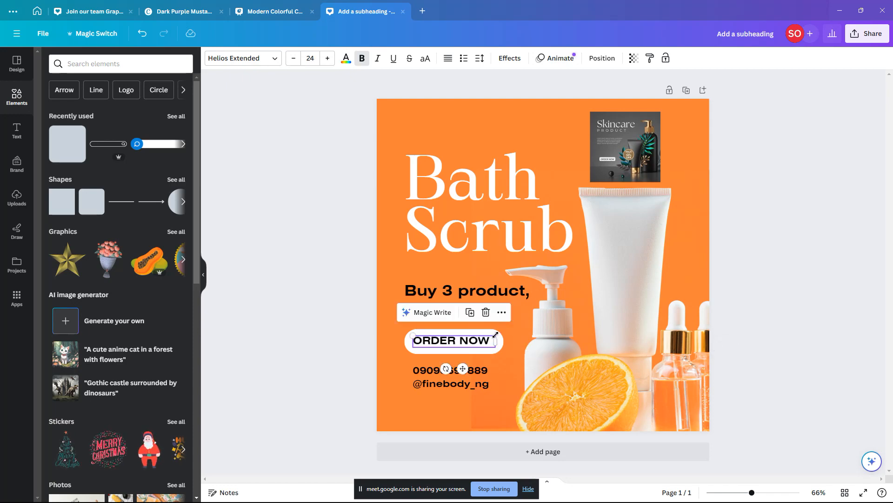
click(308, 328)
click(422, 338)
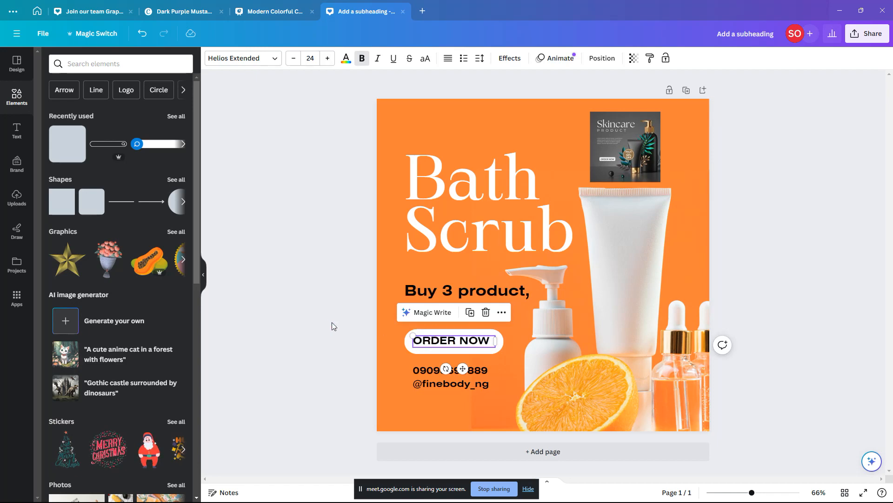
click(346, 58)
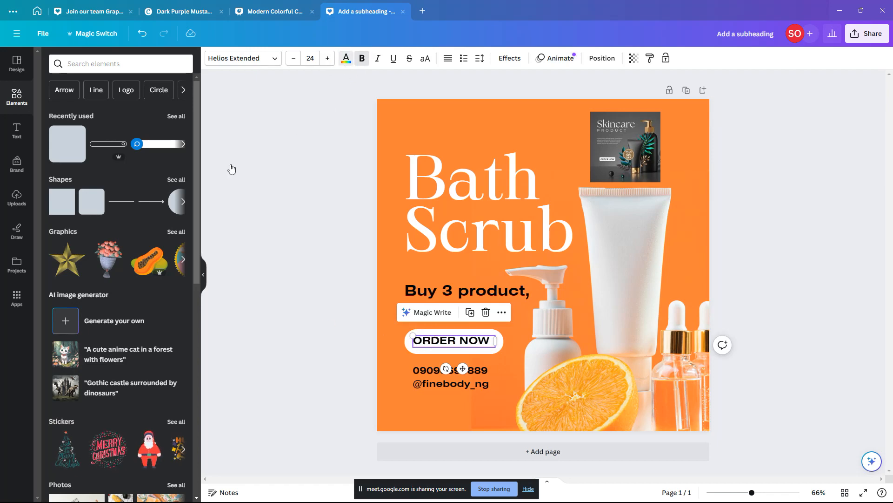
click(95, 117)
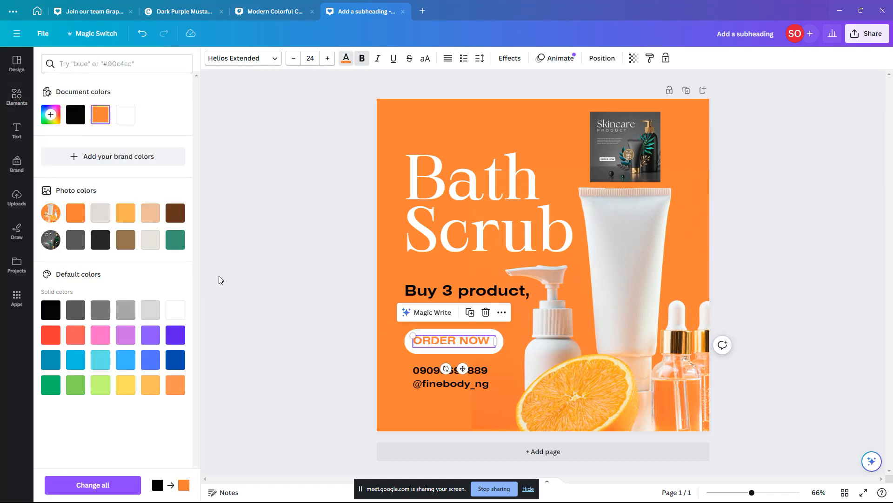
click(237, 278)
click(288, 279)
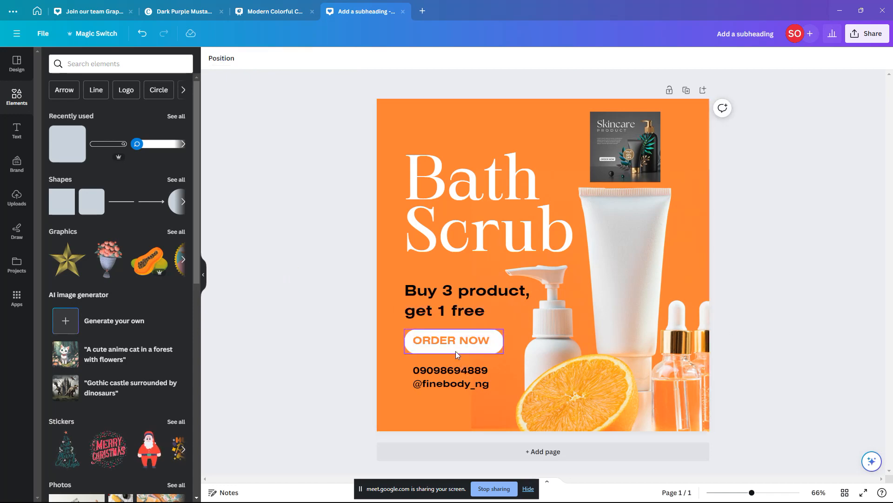
click(500, 292)
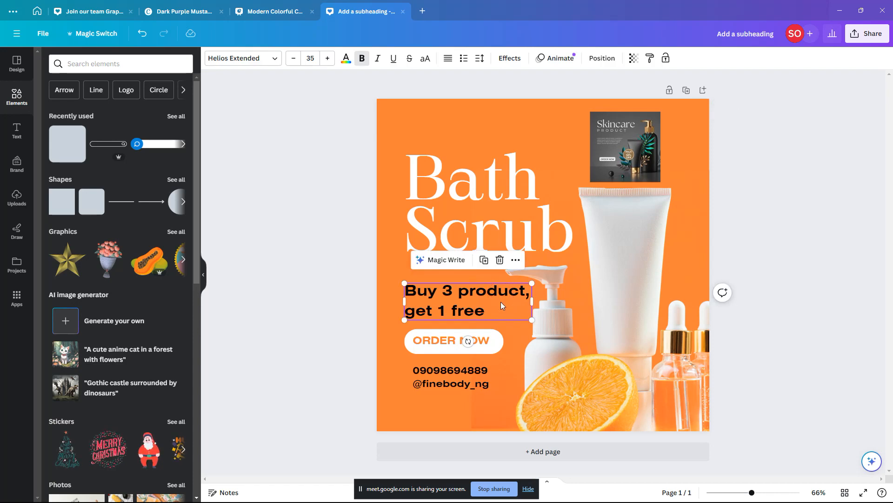
Step: Tighten the promo text's line spacing to 0.89
click(472, 311)
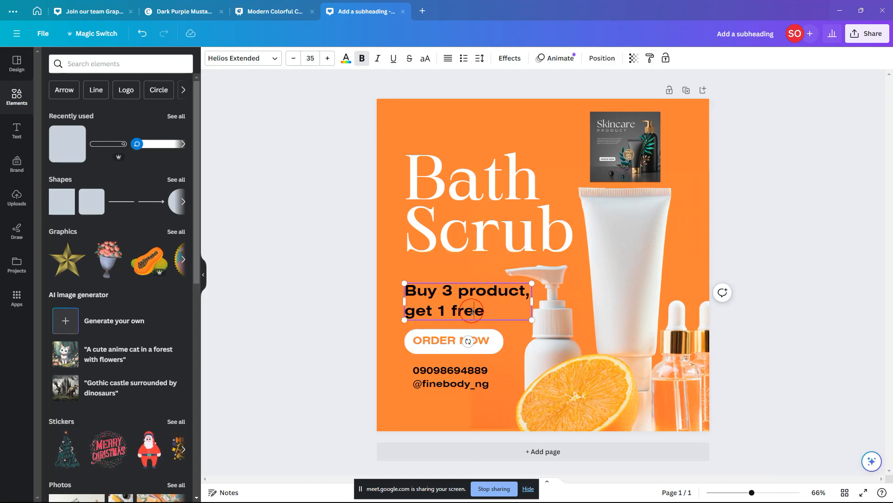
click(480, 58)
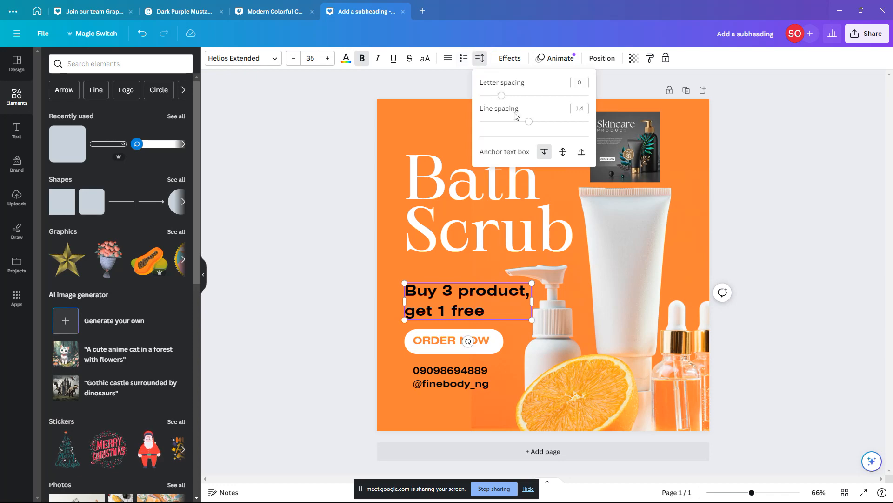
drag(529, 122, 502, 127)
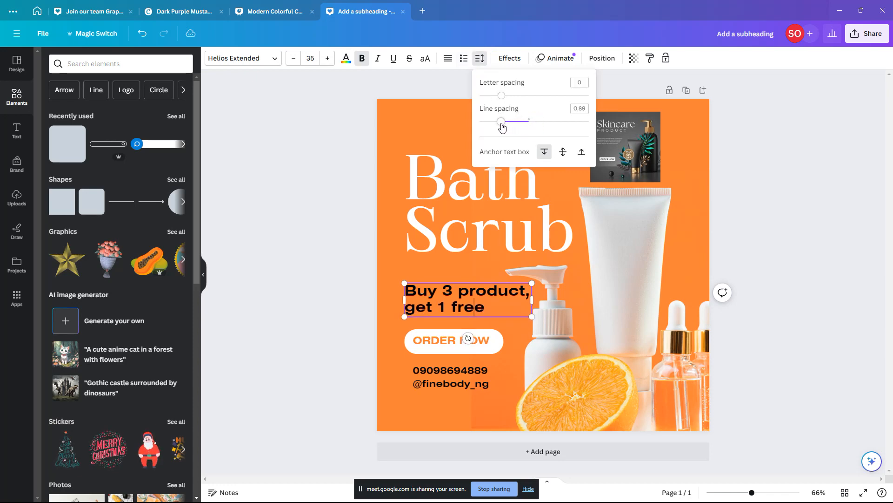
click(285, 297)
click(296, 328)
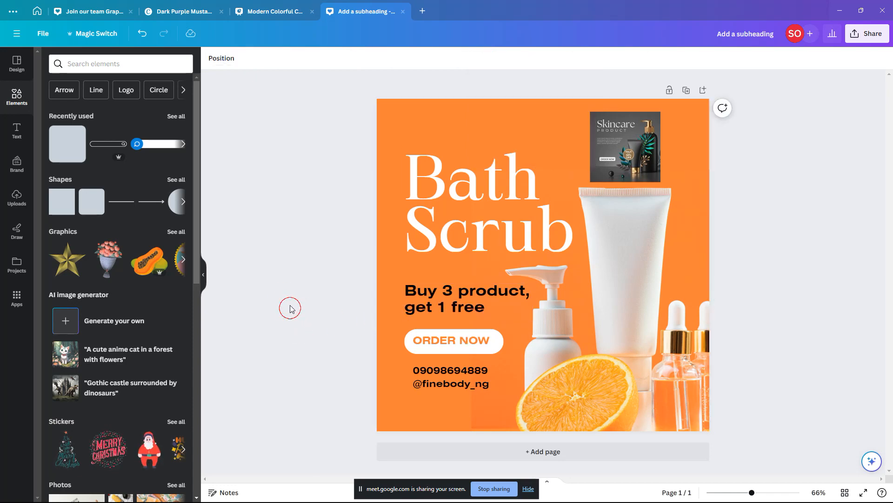
click(475, 182)
click(259, 226)
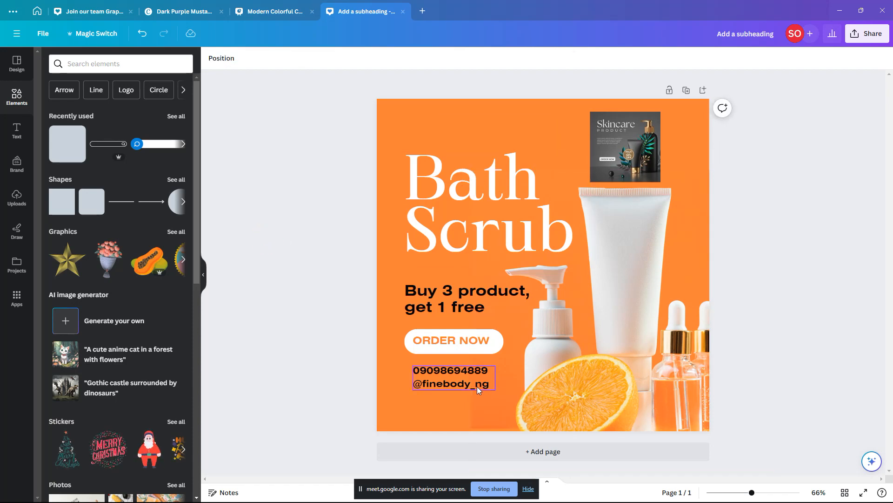
Step: Change the contact details text colour to white
click(478, 371)
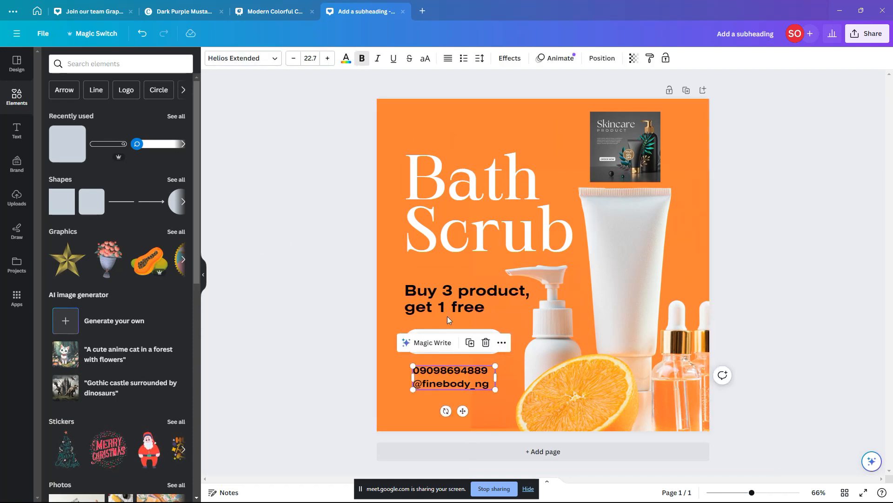
click(346, 58)
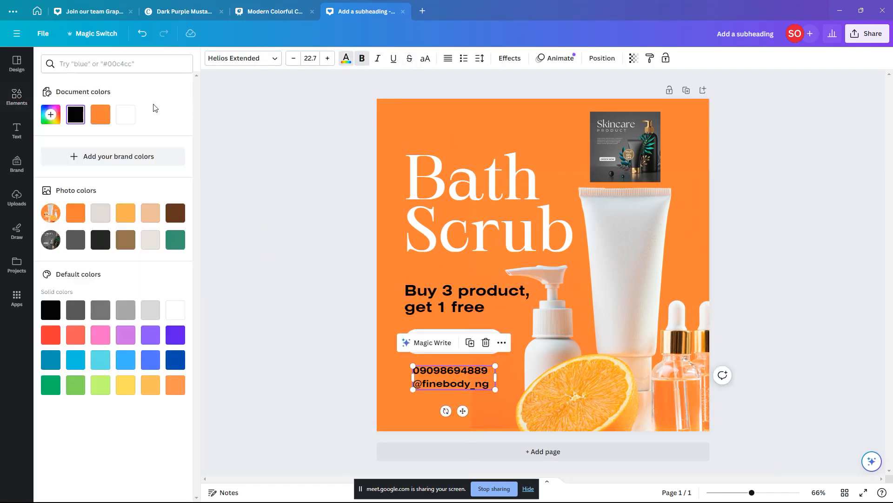
click(130, 119)
click(335, 228)
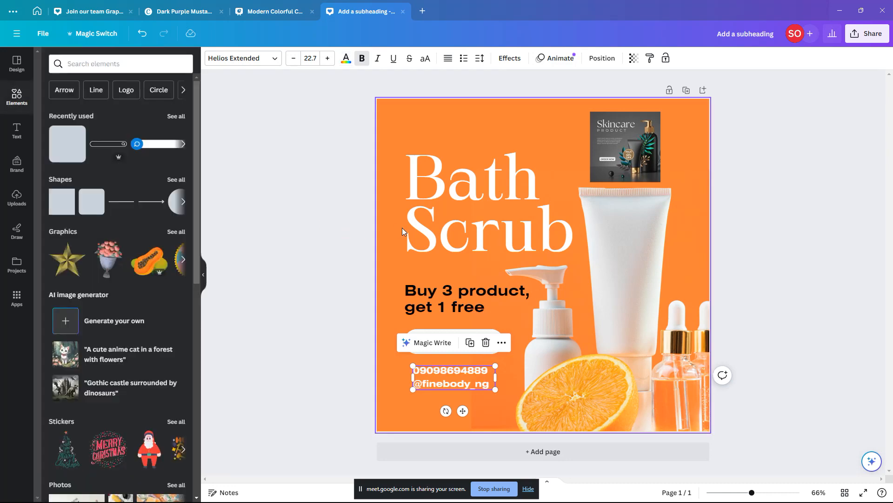
click(322, 321)
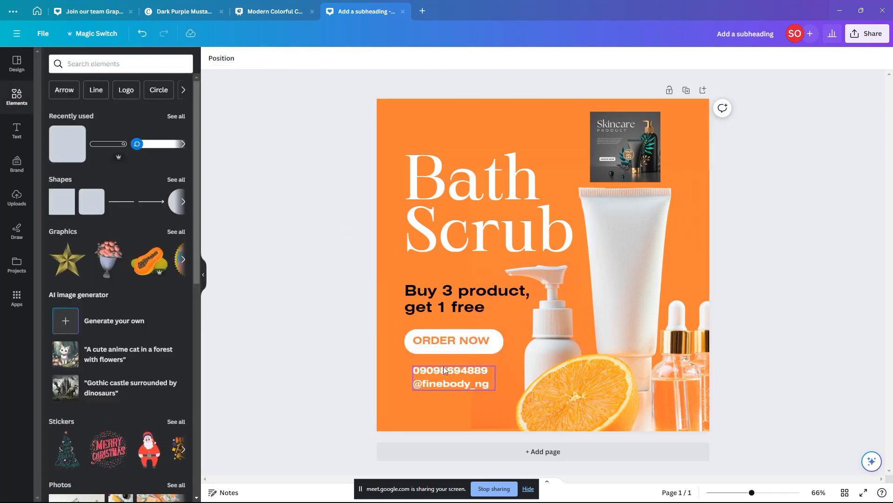
click(452, 351)
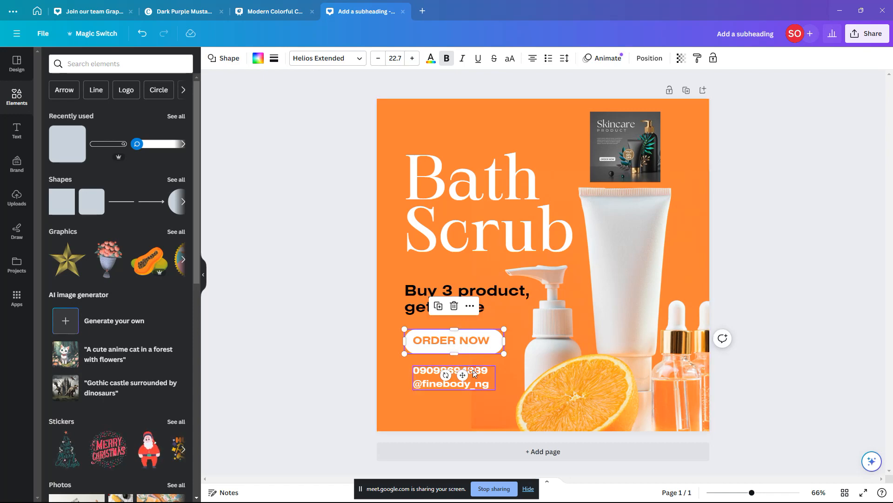
Step: Duplicate the contact text and turn the copy into a one-line 'for more information contact:' caption
mouse_move(465, 370)
mouse_down()
mouse_move(474, 392)
mouse_move(472, 372)
mouse_up()
click(470, 370)
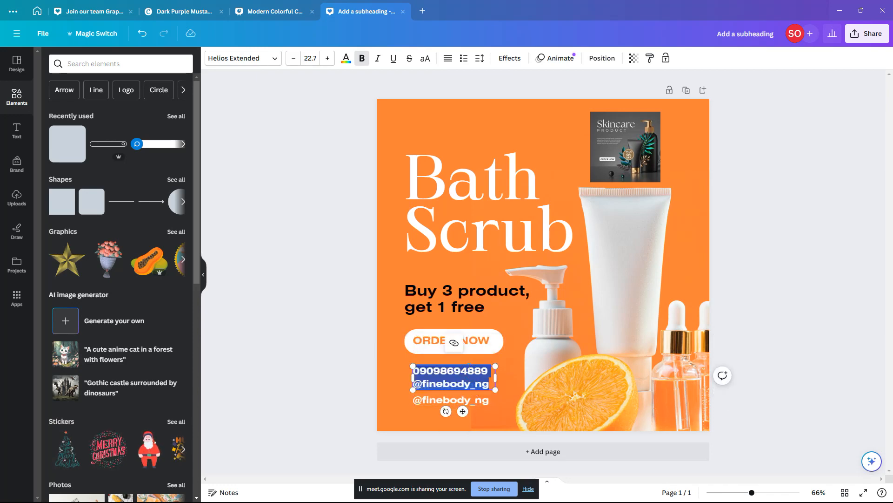
text(for )
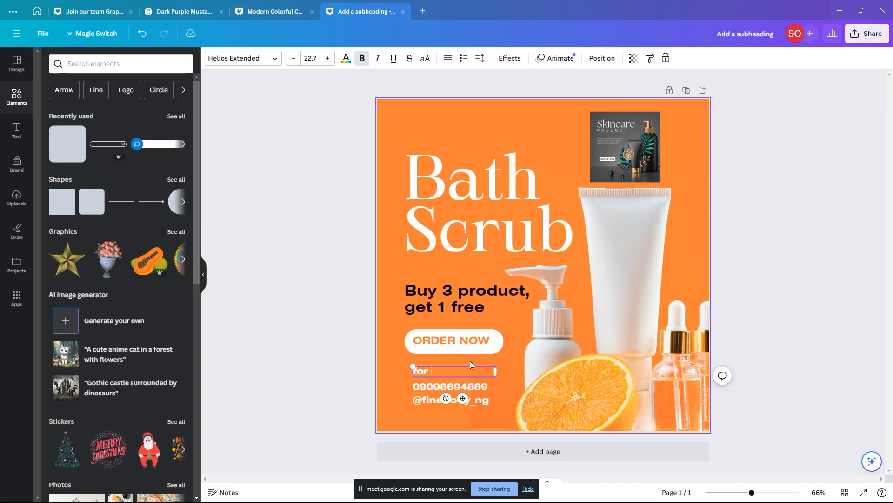
text(more information)
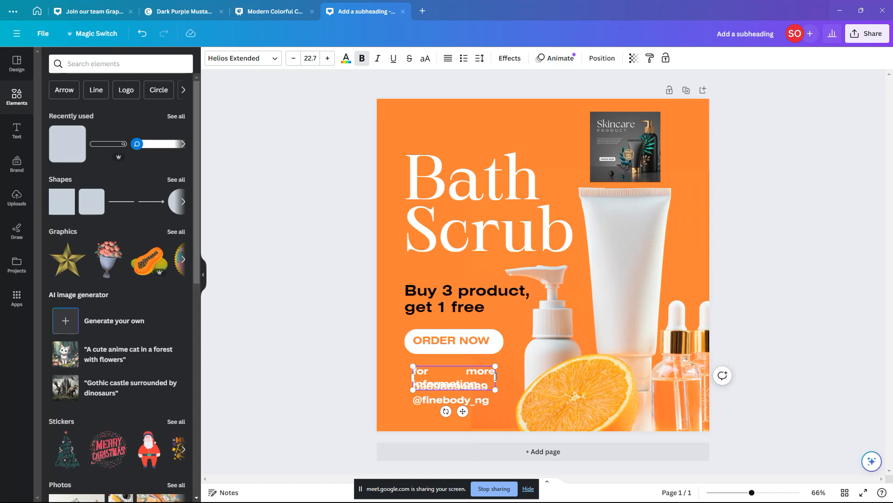
drag(497, 376, 527, 373)
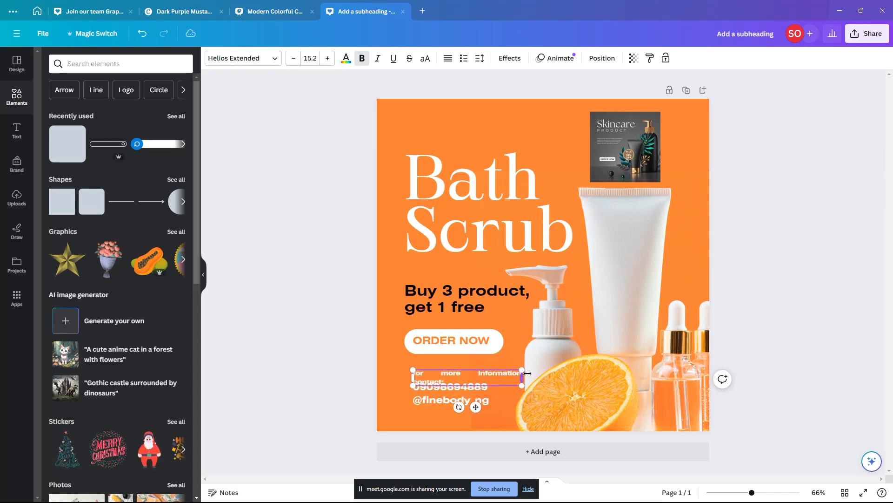
double_click(410, 374)
drag(411, 373, 401, 374)
click(335, 362)
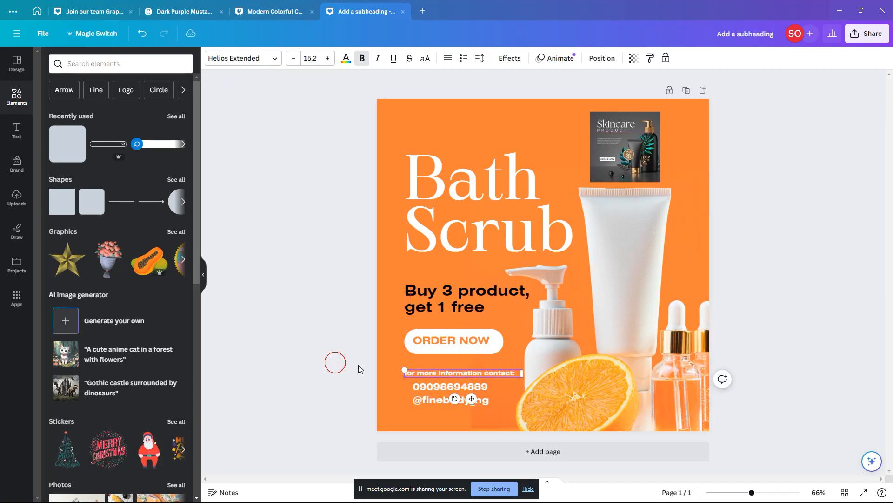
click(495, 378)
Step: Move the contact details up under the caption and nudge the ORDER NOW button up
click(485, 387)
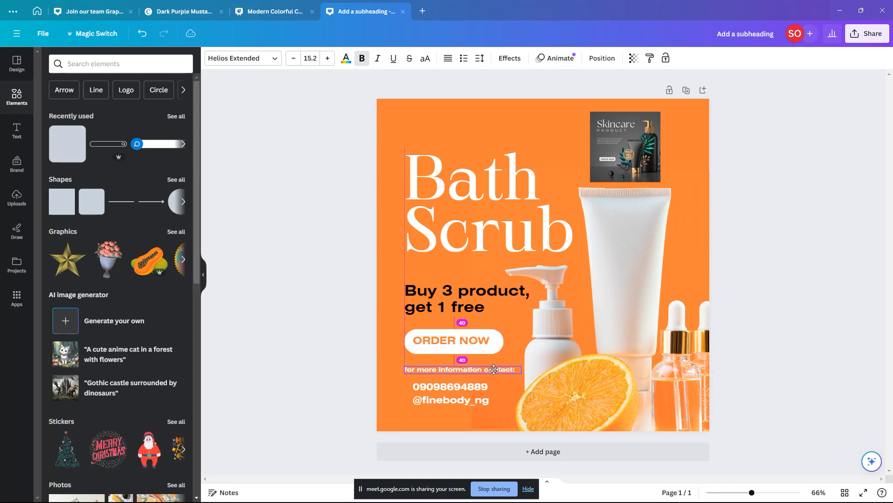
drag(484, 387, 434, 384)
click(328, 394)
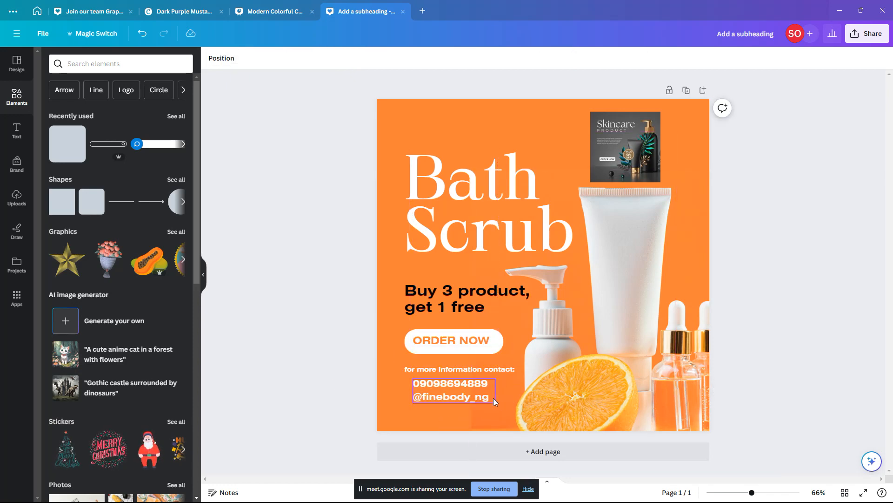
click(341, 384)
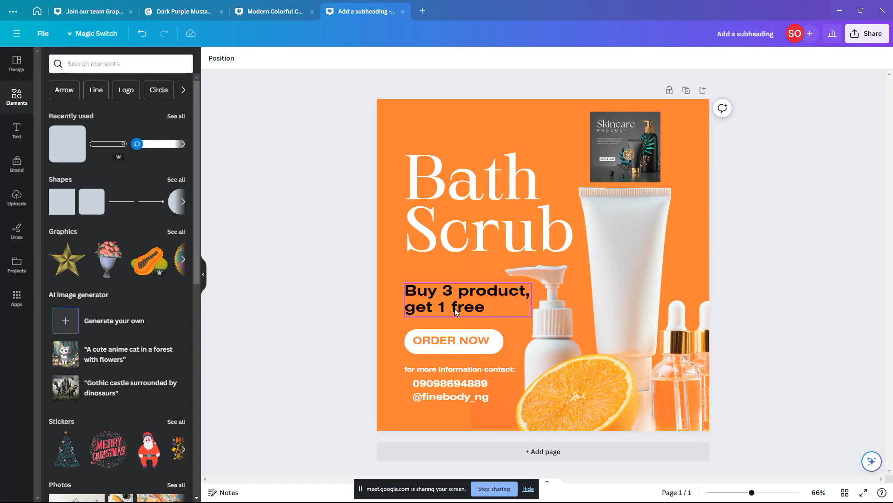
click(464, 335)
drag(465, 335, 474, 334)
click(327, 333)
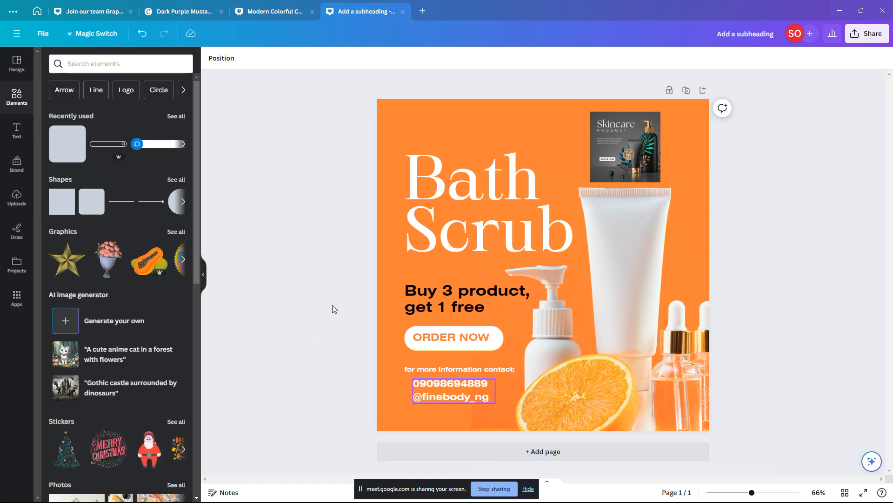
Step: Search the Elements library for 'whatsapp' and browse the WhatsApp icon results
click(146, 70)
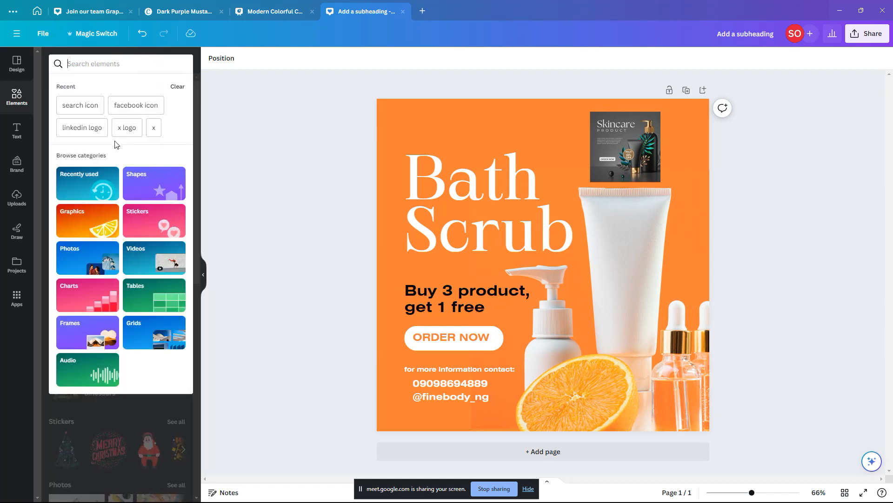
text(whatsa)
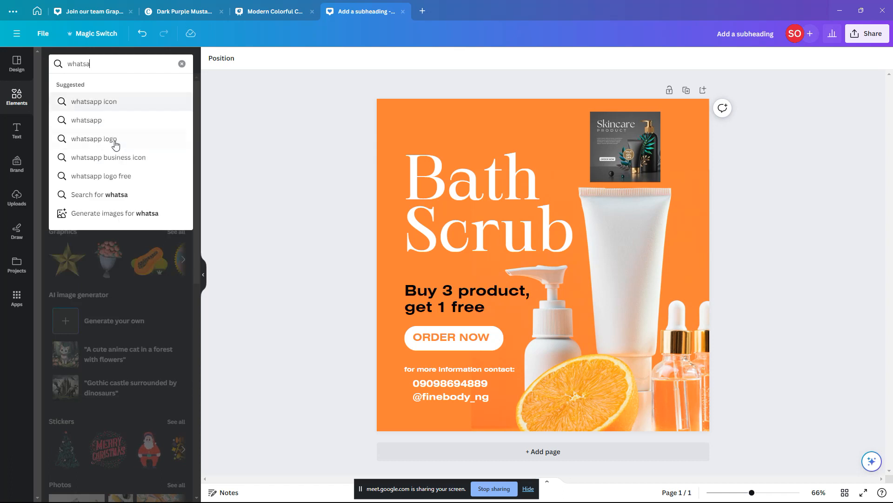
click(104, 101)
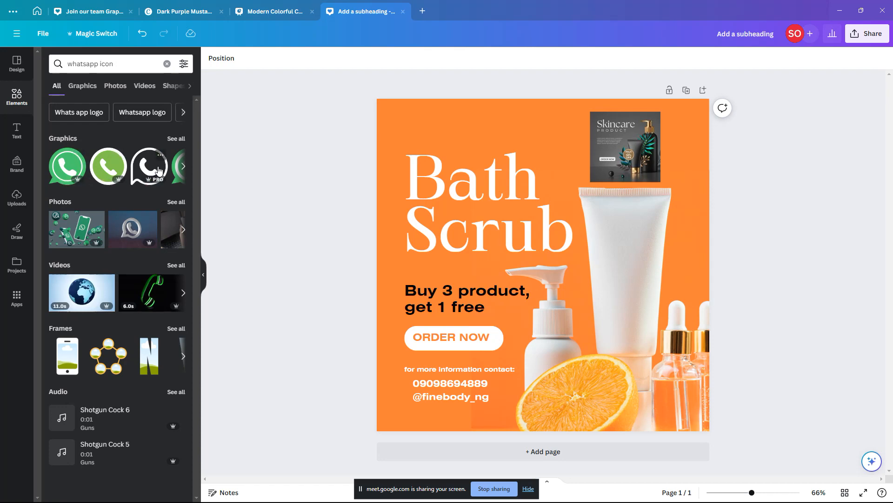
scroll(158, 170, right, 5)
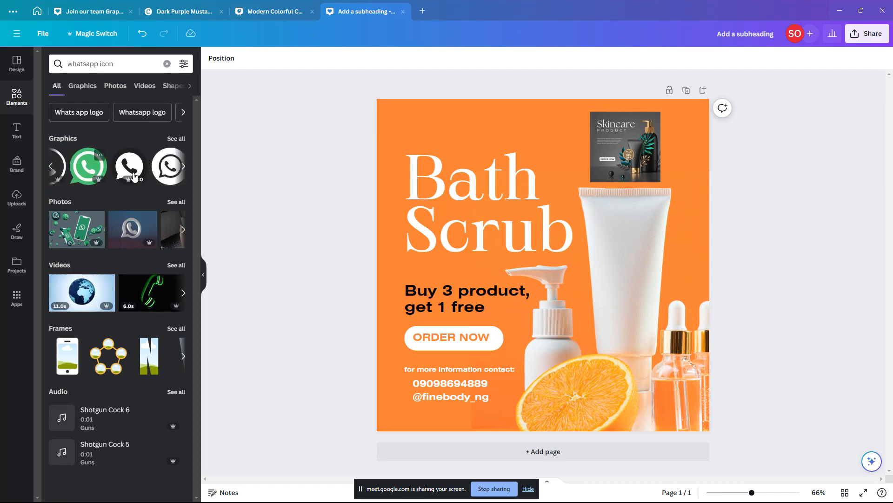
scroll(134, 175, right, 8)
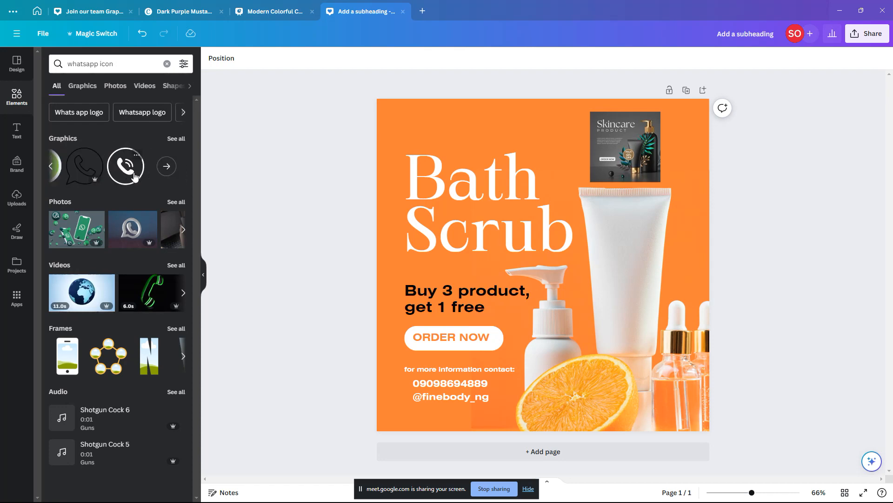
scroll(134, 174, left, 6)
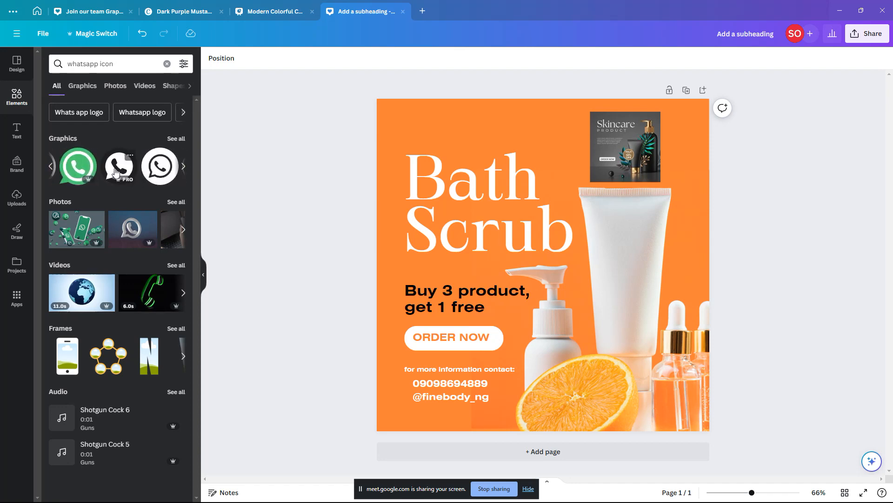
scroll(115, 173, right, 1)
scroll(116, 173, left, 3)
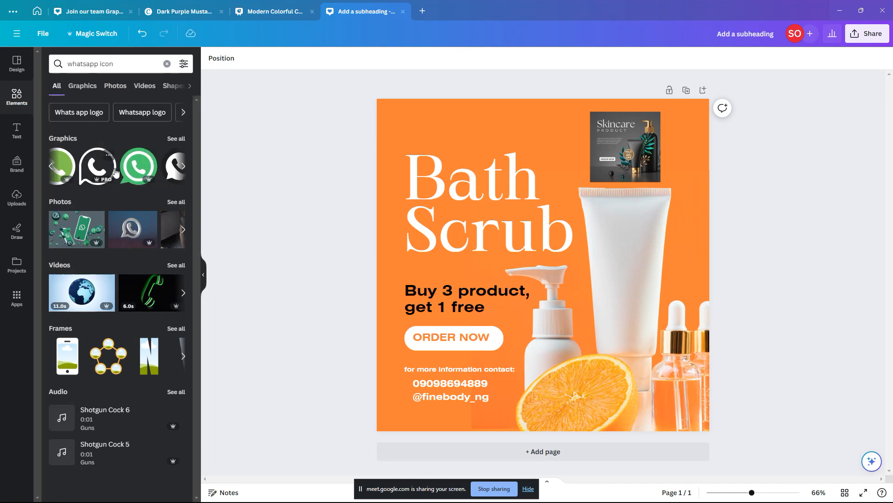
scroll(119, 173, right, 3)
scroll(120, 172, right, 3)
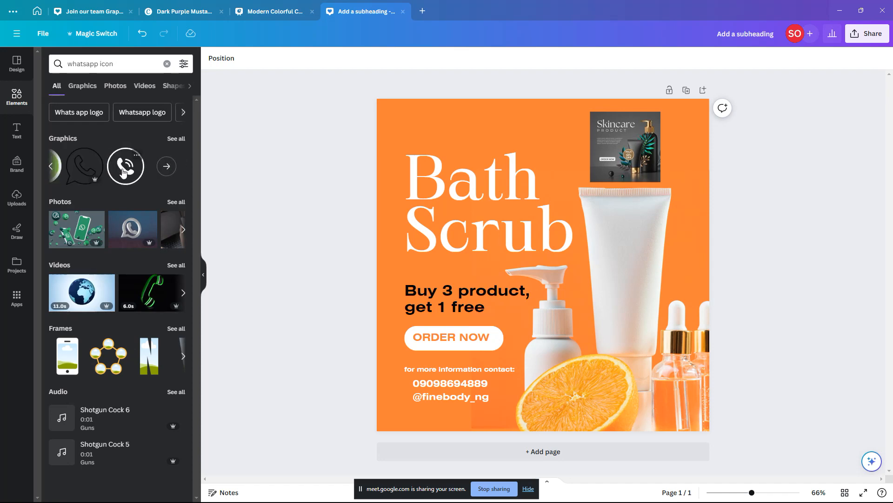
scroll(123, 172, left, 3)
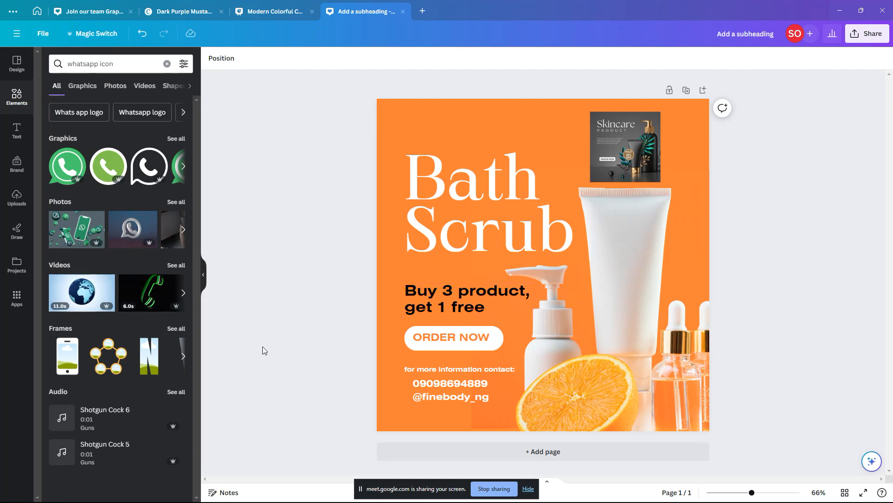
Step: Add a green WhatsApp icon, shrink it to about 80 px and place it beside the phone number
click(183, 165)
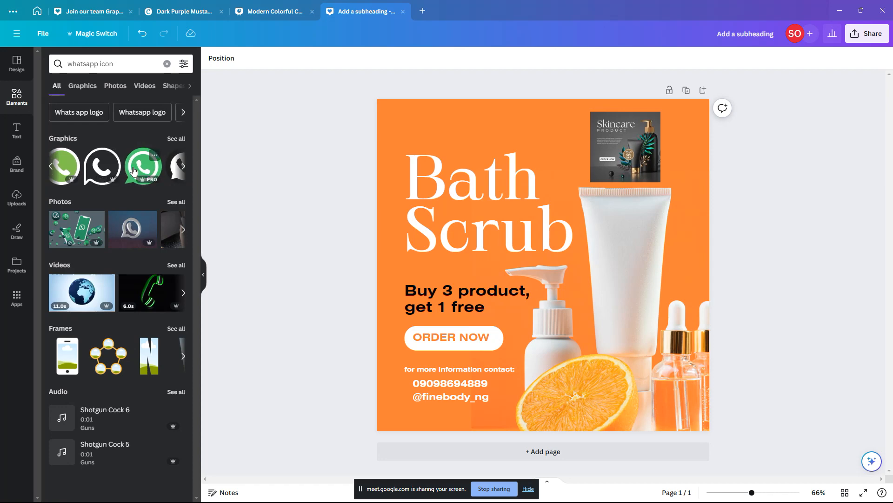
click(143, 166)
drag(610, 199, 404, 386)
scroll(404, 386, up, 3)
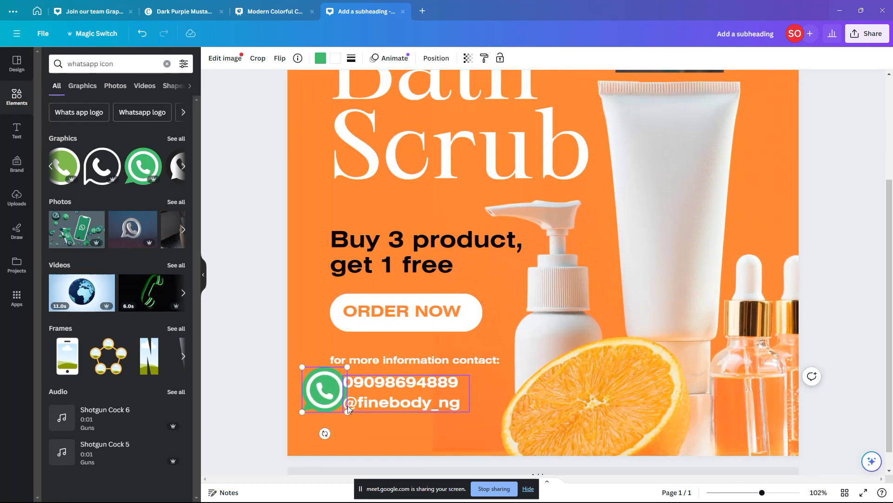
drag(300, 412, 310, 401)
drag(322, 388, 281, 371)
scroll(333, 382, up, 3)
Step: Delete the green WhatsApp icon and switch to the Chrome window showing Pinterest
key(Delete)
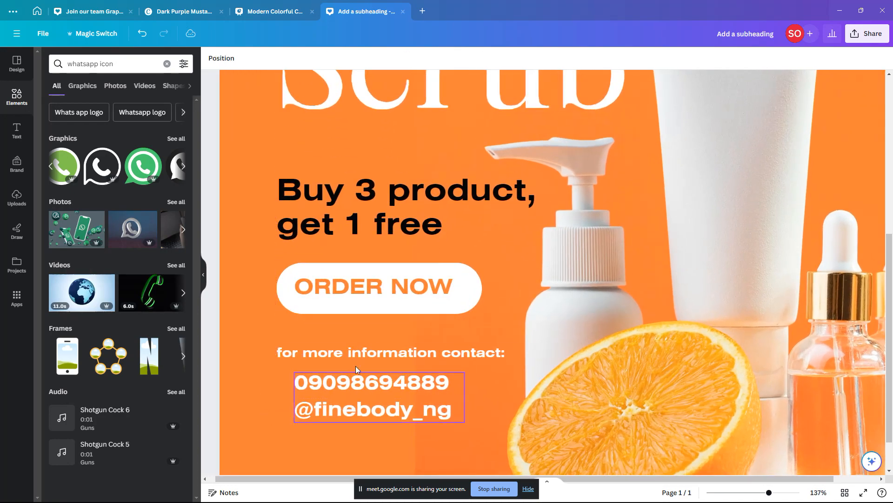
key(alt+Tab)
key(Tab)
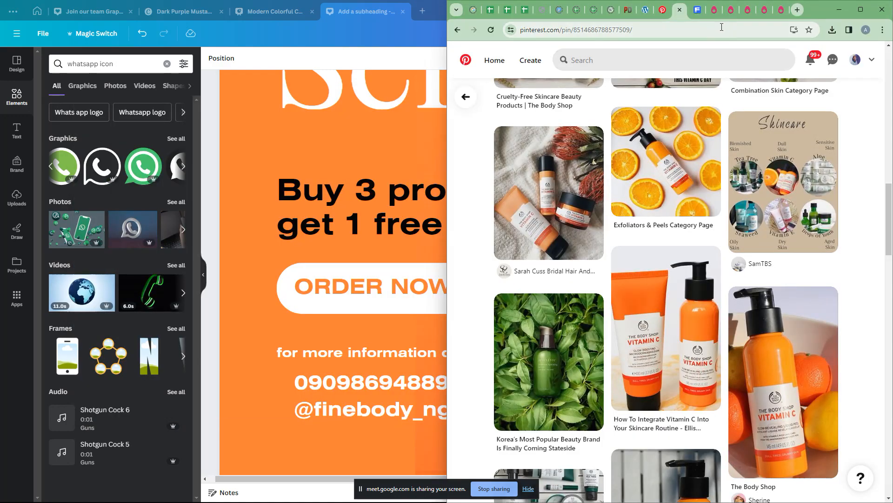
Step: Search PNGEgg for 'whatsapp' icons and scroll through the results
click(713, 10)
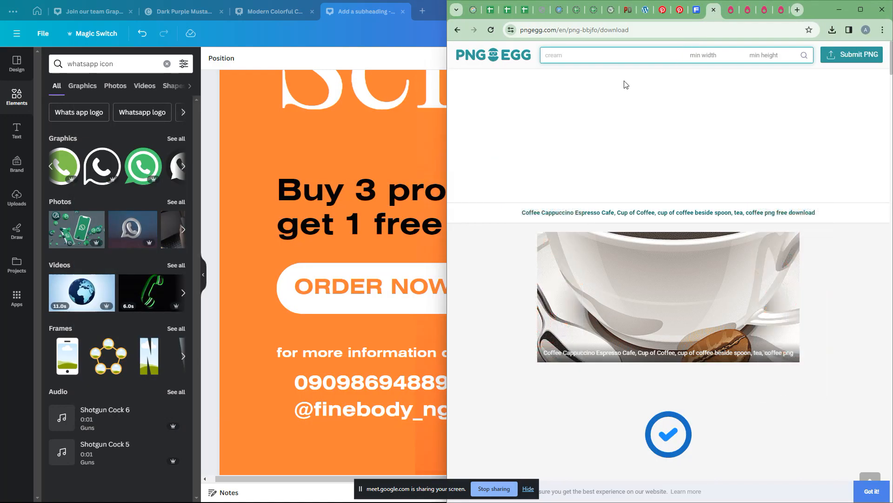
click(639, 31)
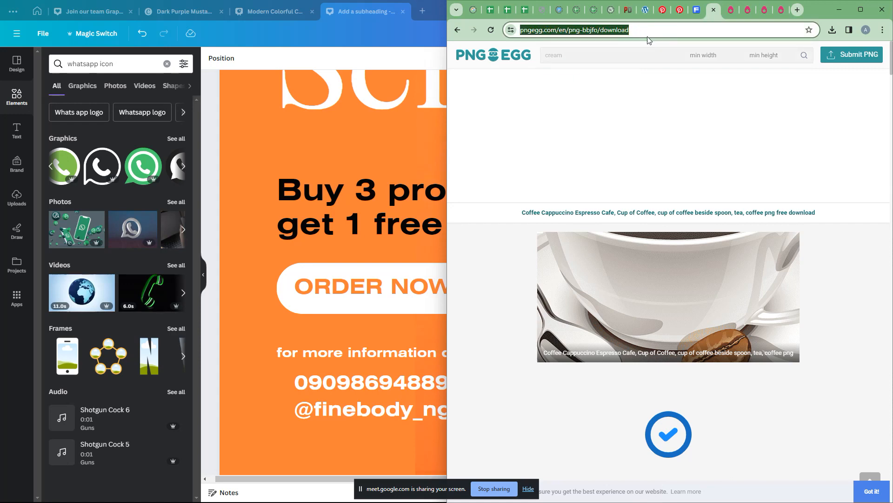
click(647, 55)
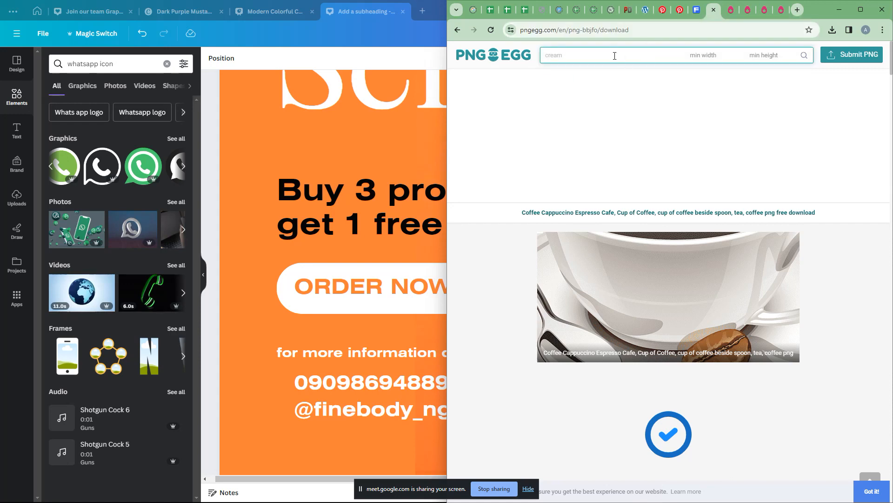
text(whatsapp icon)
key(Return)
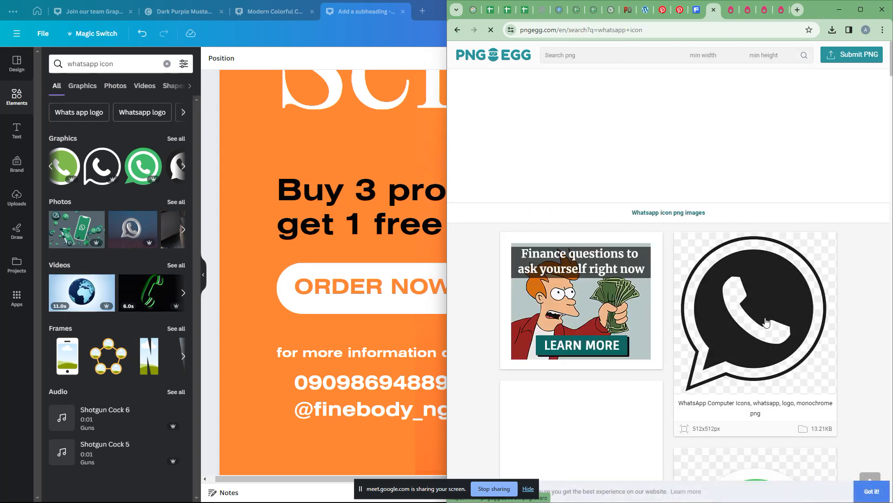
scroll(764, 338, down, 15)
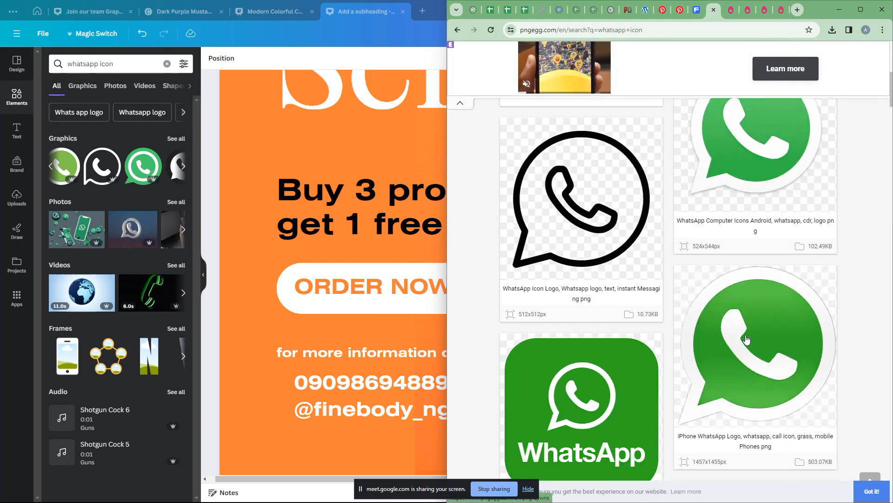
scroll(741, 340, down, 4)
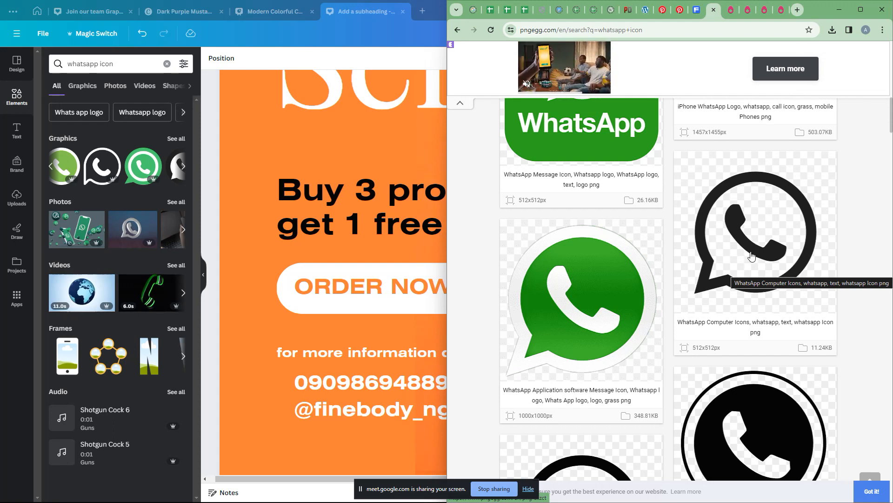
Step: Download the black outline WhatsApp icon as a free PNG, dismiss the ad, and return to Canva
click(753, 251)
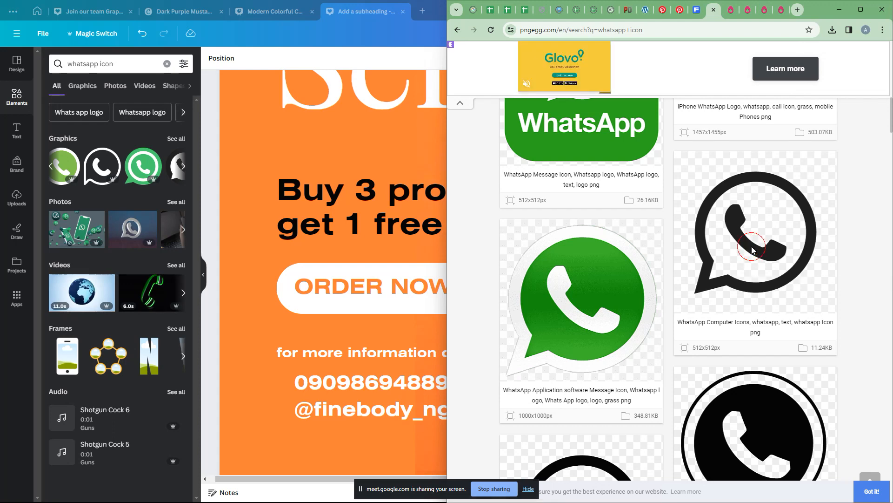
scroll(738, 297, down, 8)
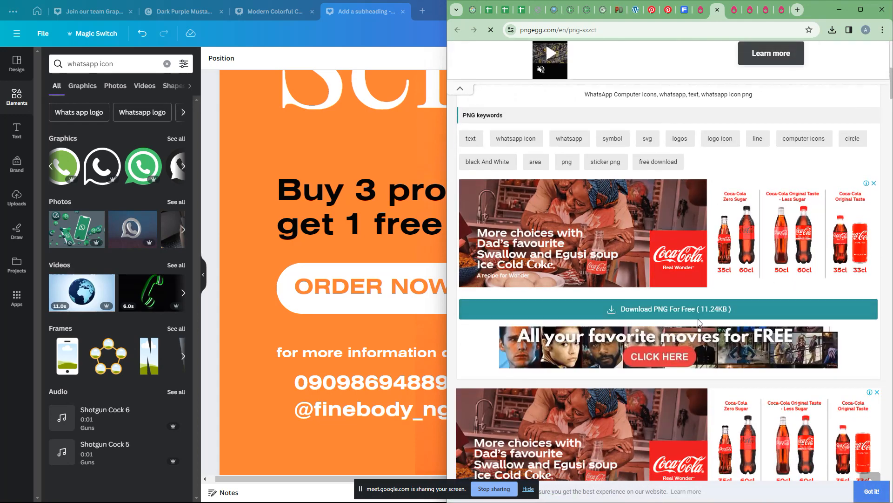
click(700, 319)
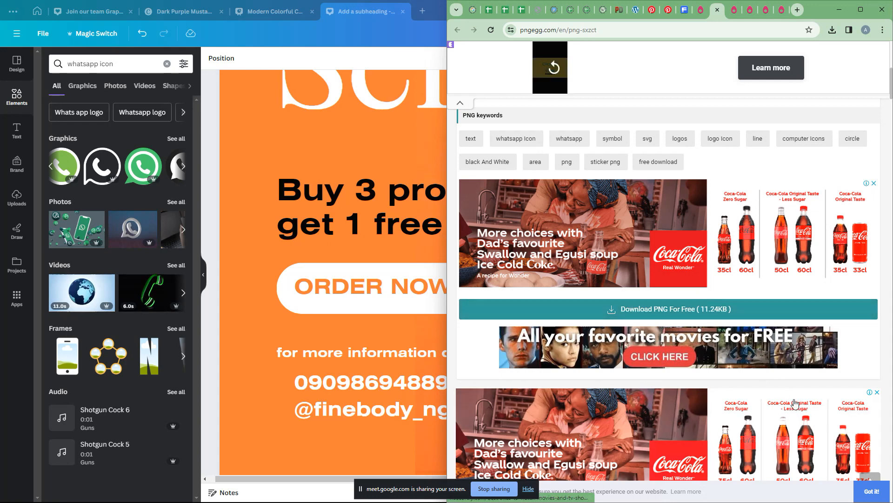
click(670, 310)
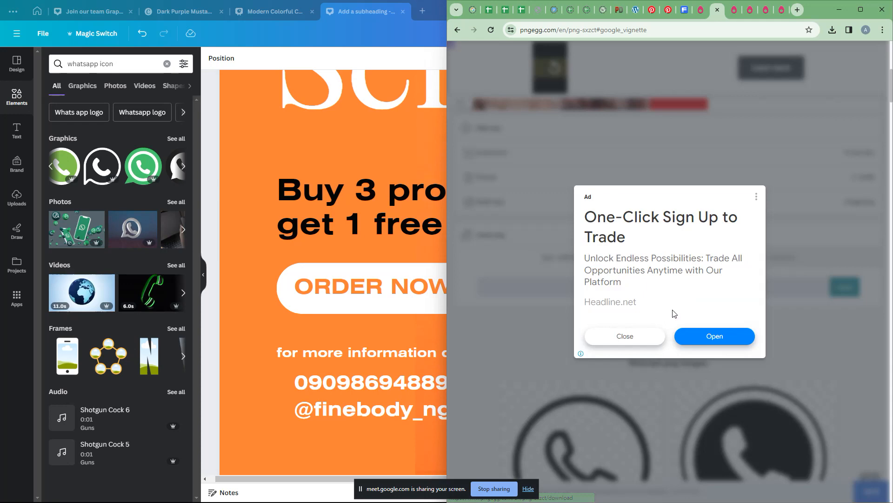
click(635, 336)
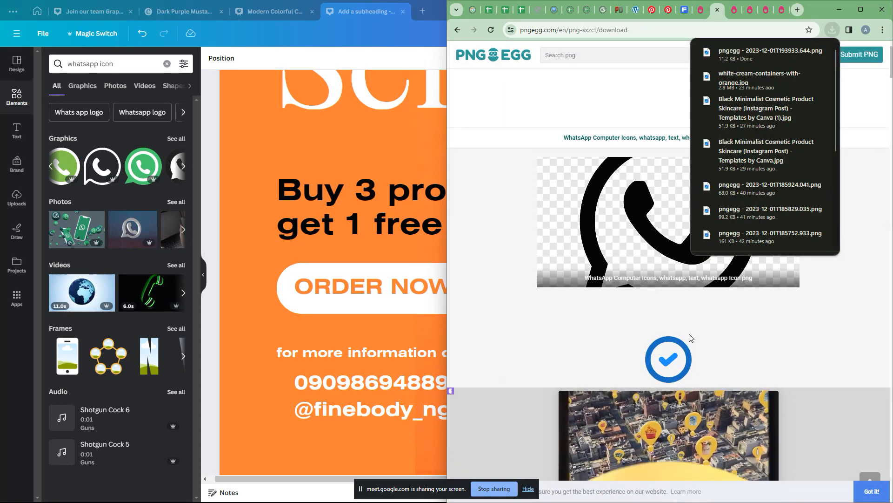
scroll(689, 330, down, 3)
key(alt+Tab)
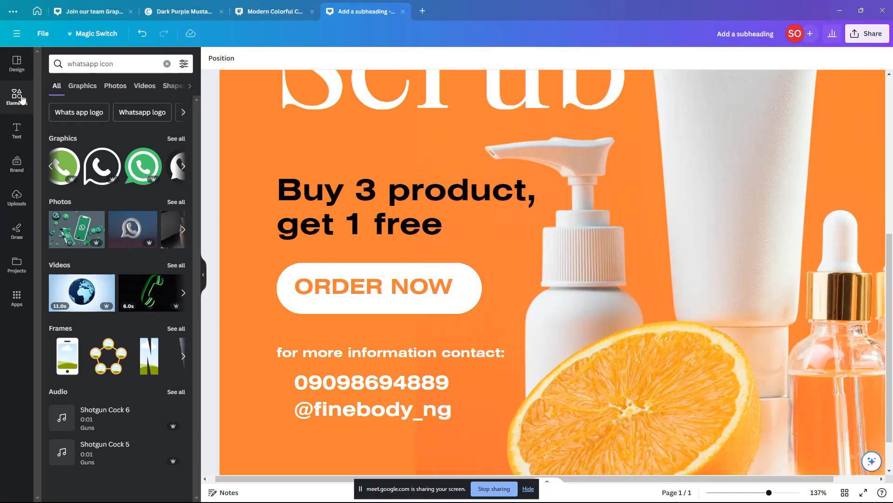
Step: Upload the downloaded PNGEgg WhatsApp file and drag it onto the design
click(16, 197)
click(112, 86)
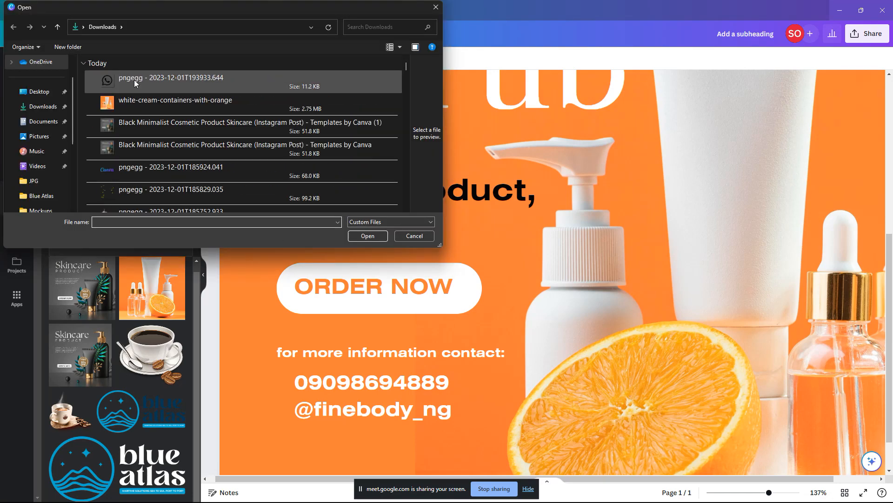
click(134, 80)
key(Return)
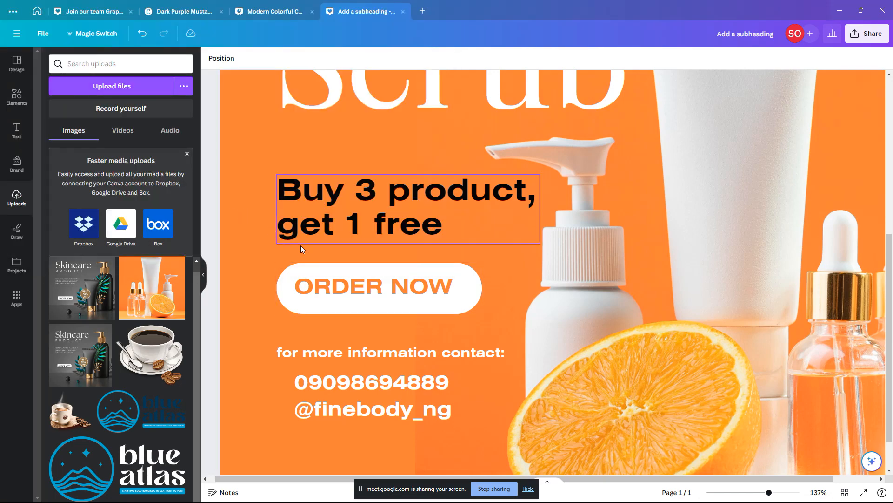
drag(97, 280, 269, 375)
Step: Shrink the black WhatsApp icon to about 35 px and place it beside the phone number
scroll(582, 231, down, 3)
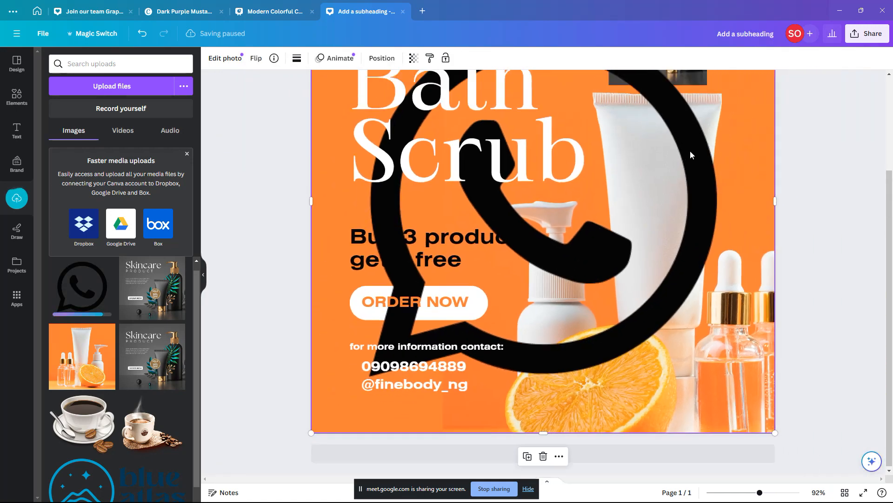
scroll(703, 173, up, 3)
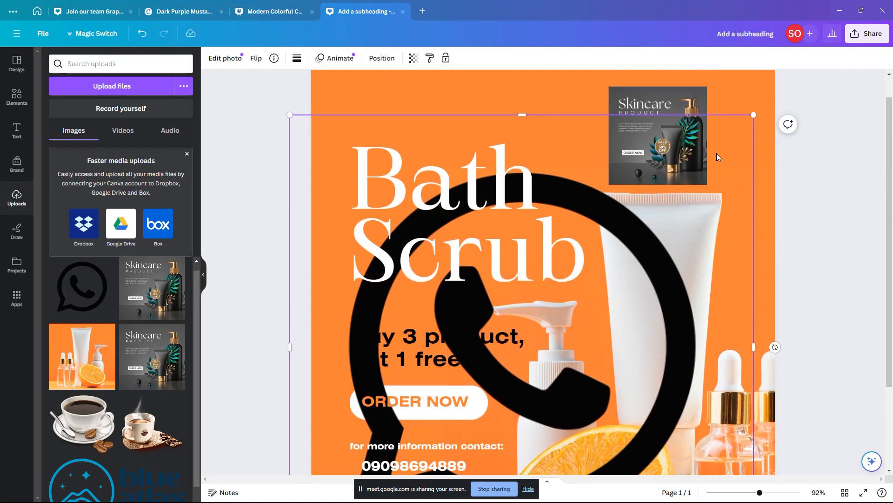
drag(754, 114, 374, 448)
scroll(375, 418, down, 3)
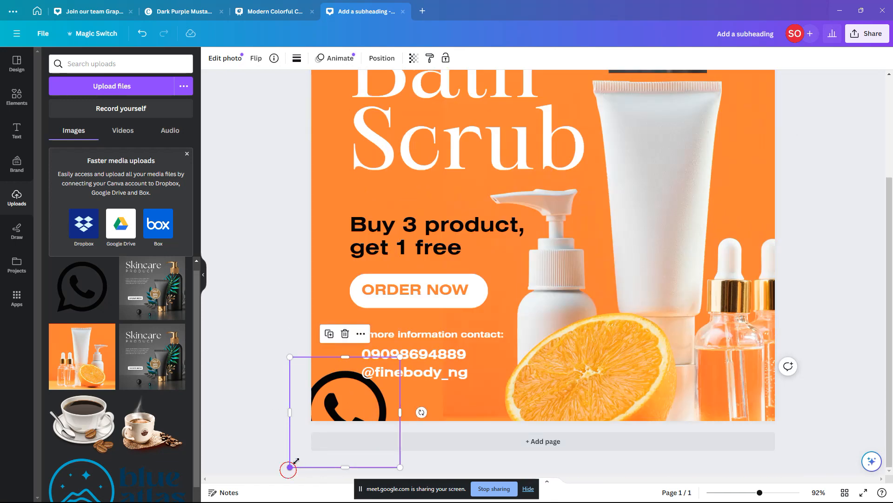
drag(290, 467, 274, 363)
scroll(493, 341, up, 5)
scroll(279, 364, up, 6)
scroll(279, 364, left, 2)
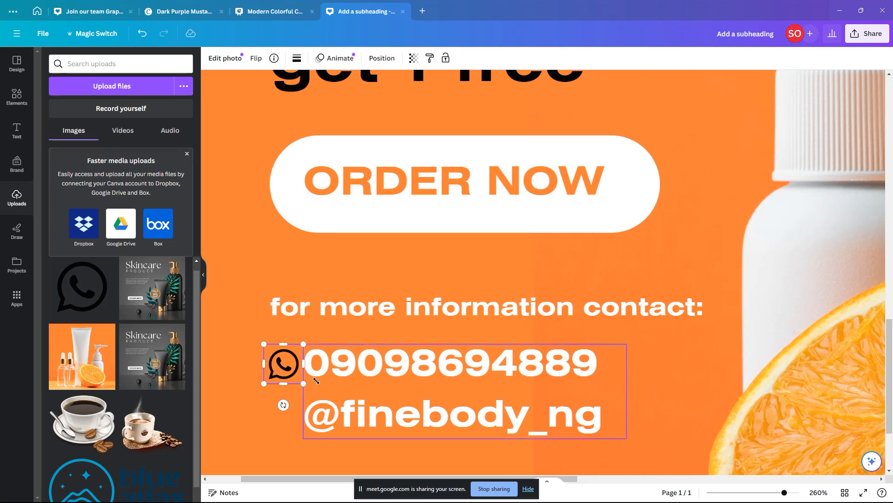
click(392, 368)
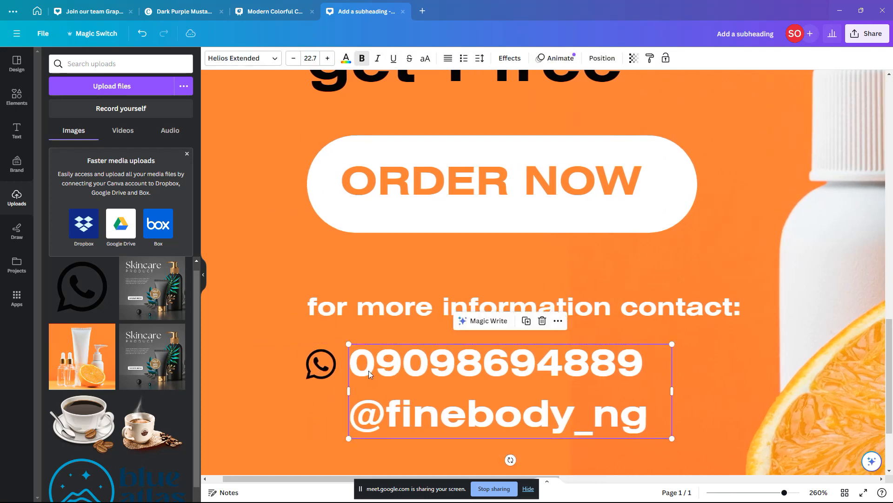
click(334, 360)
drag(342, 342, 344, 340)
Step: Undo an accidentally added second page and deselect the contact details text
scroll(392, 357, left, 1)
scroll(392, 358, down, 5)
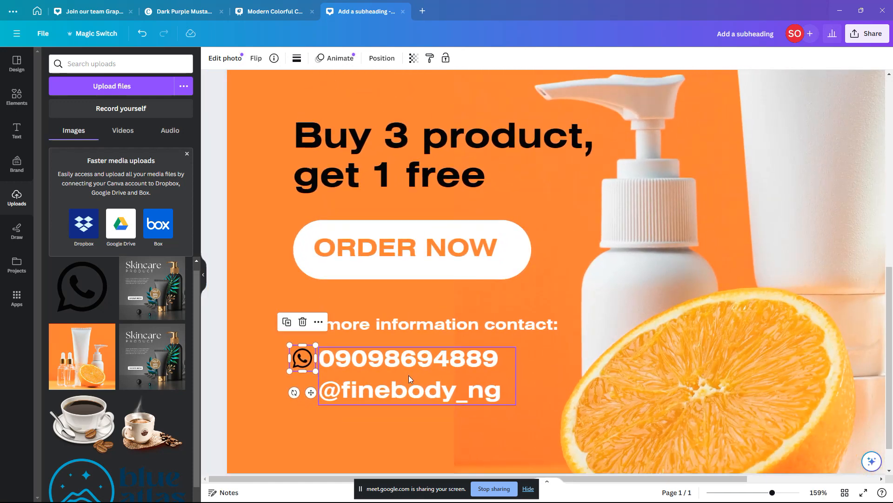
scroll(409, 375, down, 4)
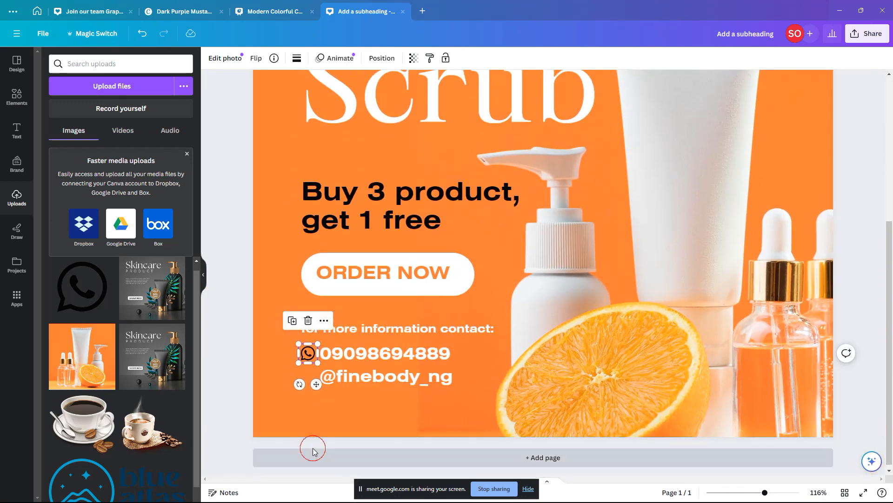
click(313, 450)
key(ctrl+z)
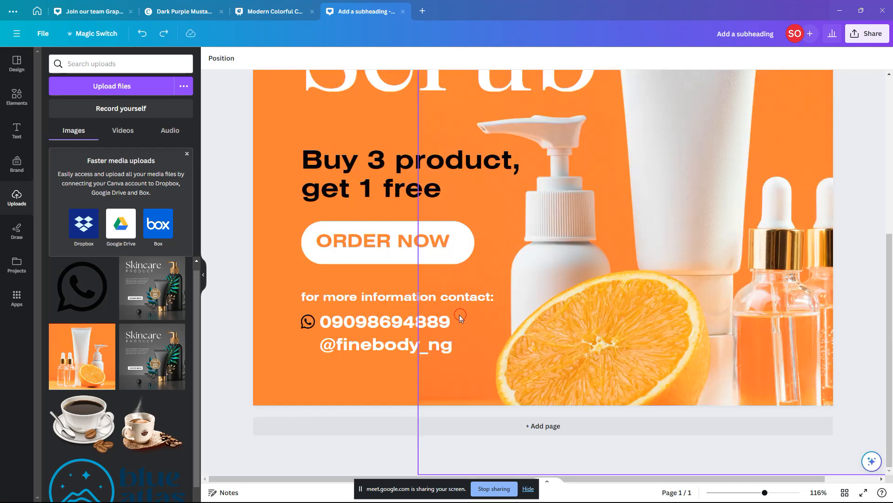
scroll(459, 315, down, 2)
click(281, 353)
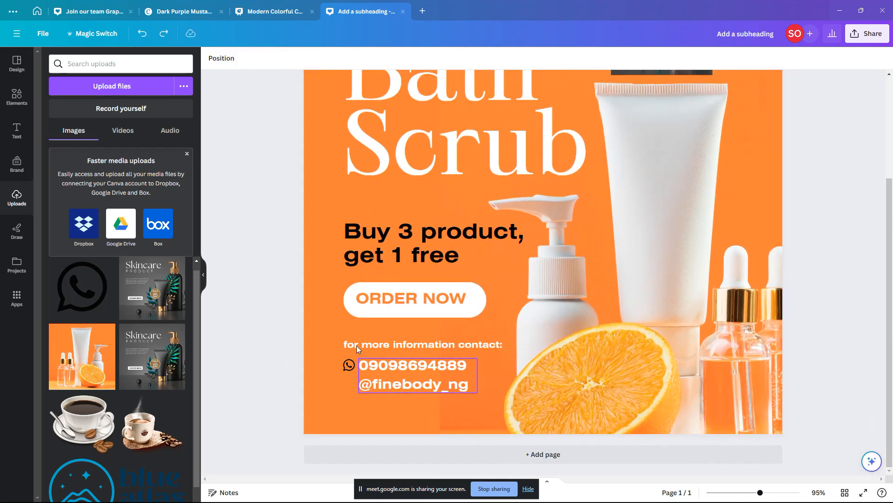
click(143, 64)
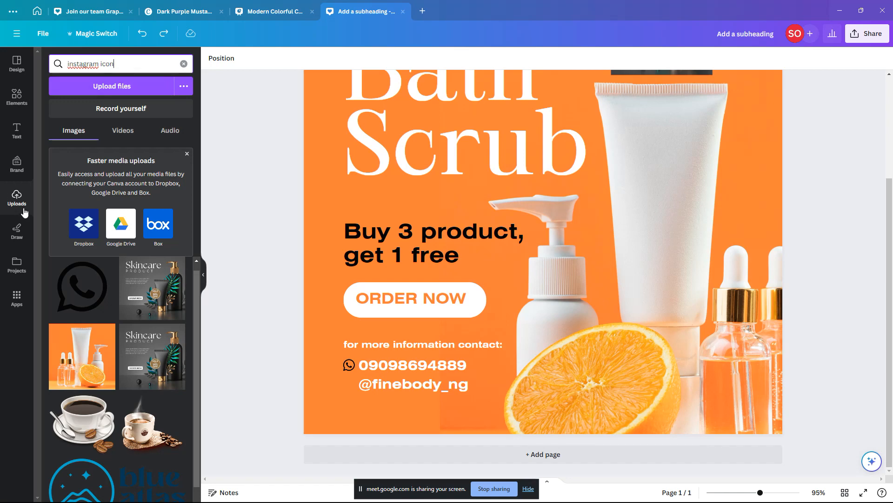
Step: Search the Elements library for 'instagram', replacing the previous whatsapp query
click(16, 97)
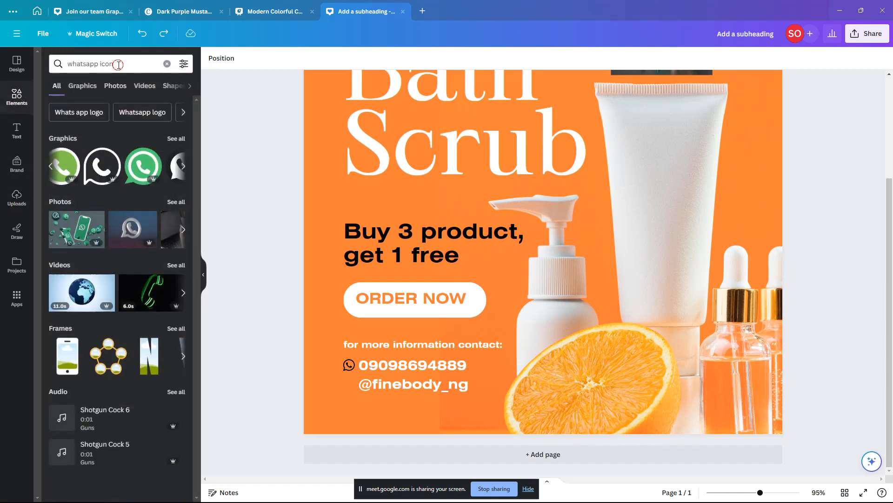
click(94, 66)
drag(97, 65, 58, 68)
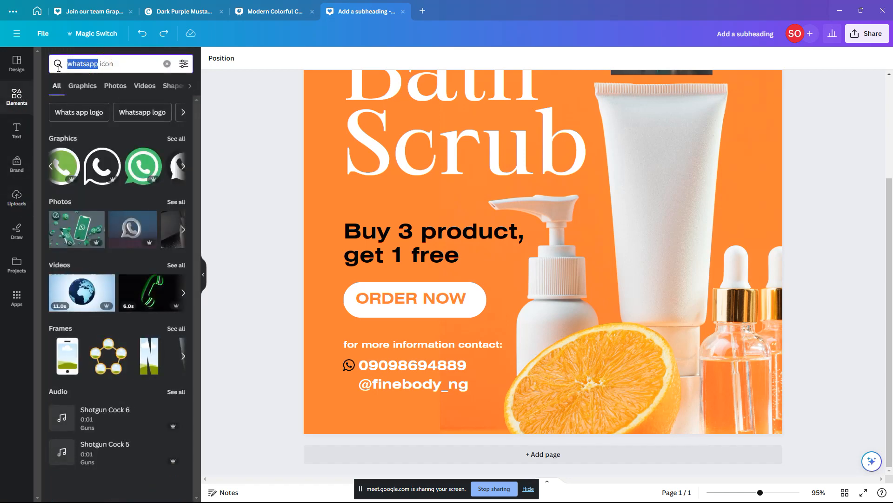
text(instagram)
key(Return)
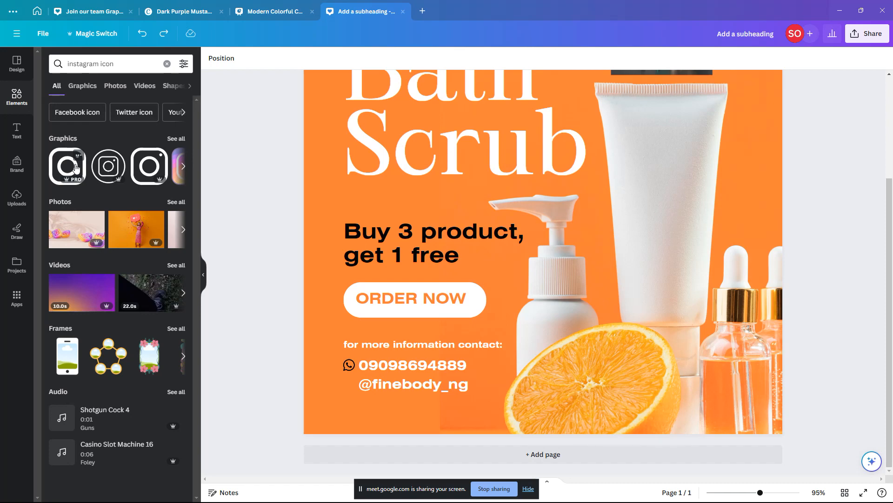
scroll(116, 170, right, 5)
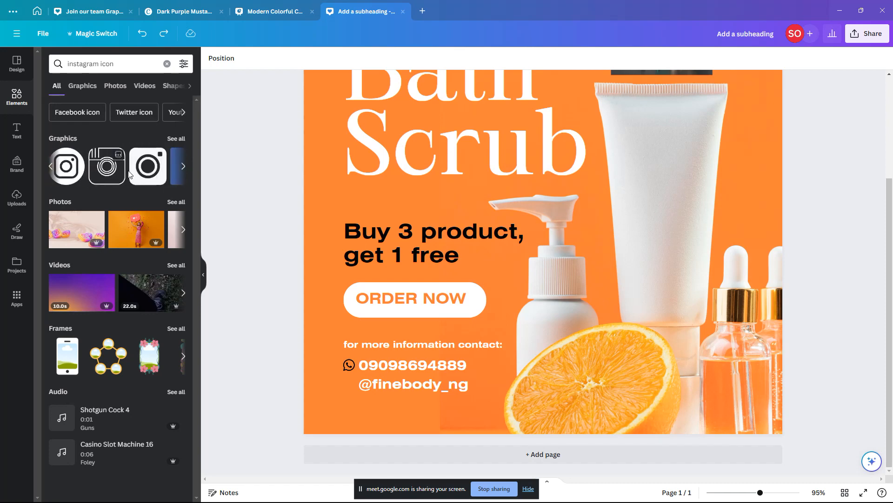
scroll(130, 170, right, 3)
scroll(130, 170, left, 8)
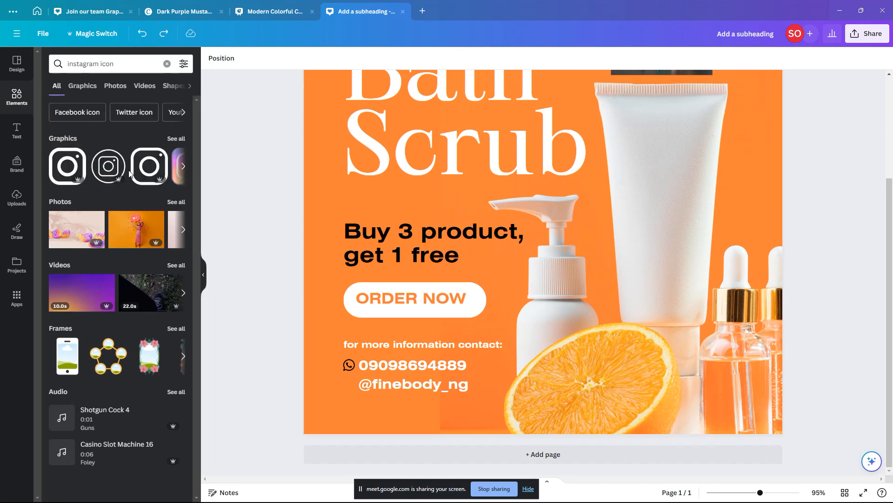
scroll(125, 173, right, 2)
scroll(122, 174, left, 2)
Step: Add an Instagram graphic, shrink it to about 48 px, and place it left of the social handle
click(81, 171)
drag(638, 96, 348, 374)
scroll(348, 373, up, 5)
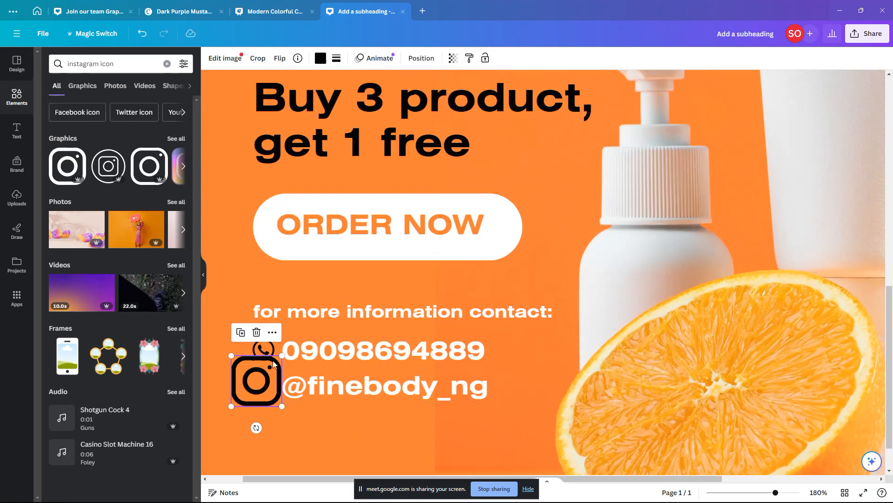
drag(282, 354, 265, 382)
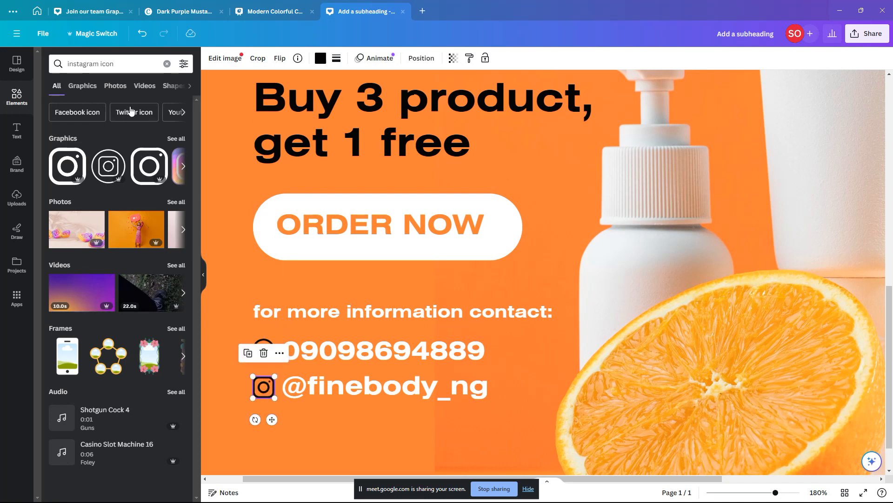
Step: Search Elements for 'whatsapp' and add the outline WhatsApp graphic to the page
double_click(93, 64)
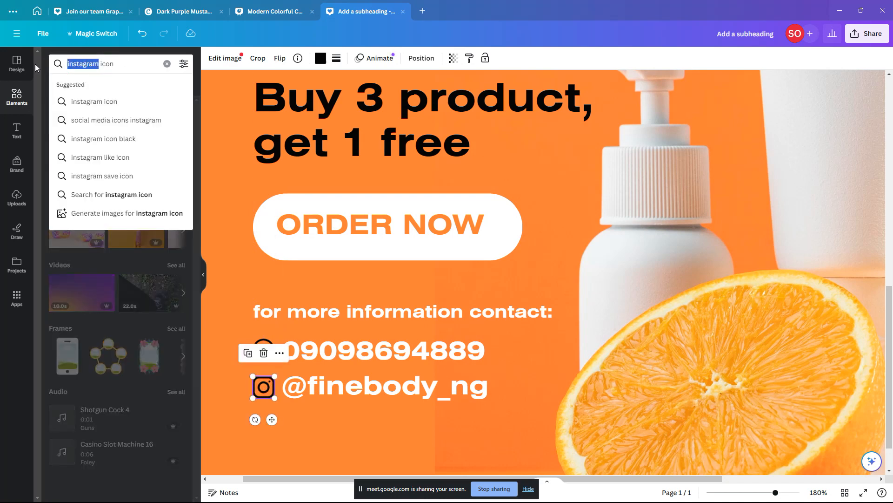
text(whatsap)
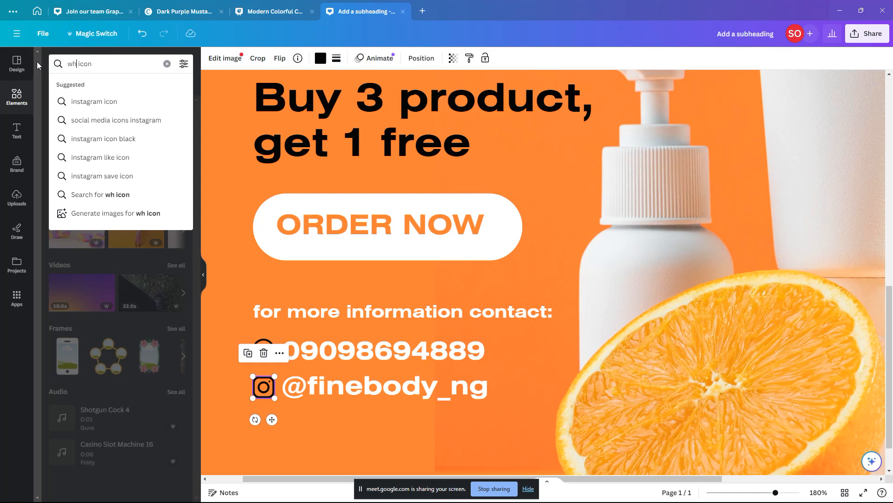
text(p)
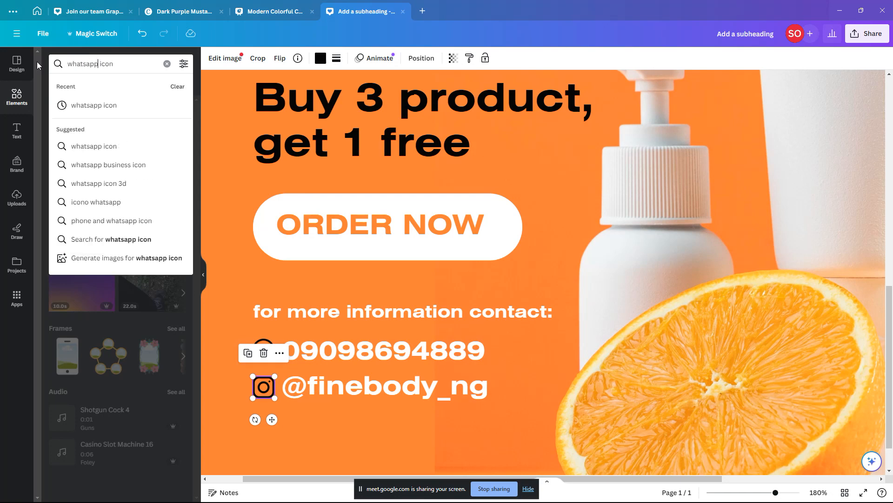
key(Return)
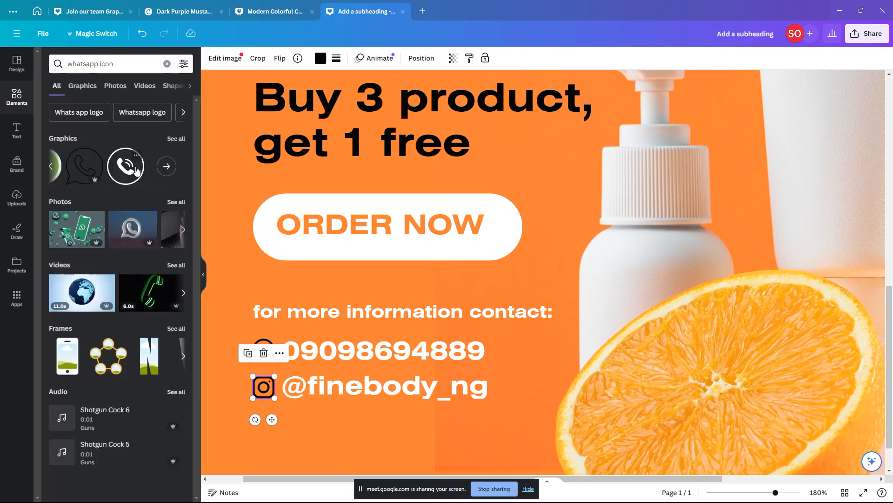
scroll(132, 170, left, 1)
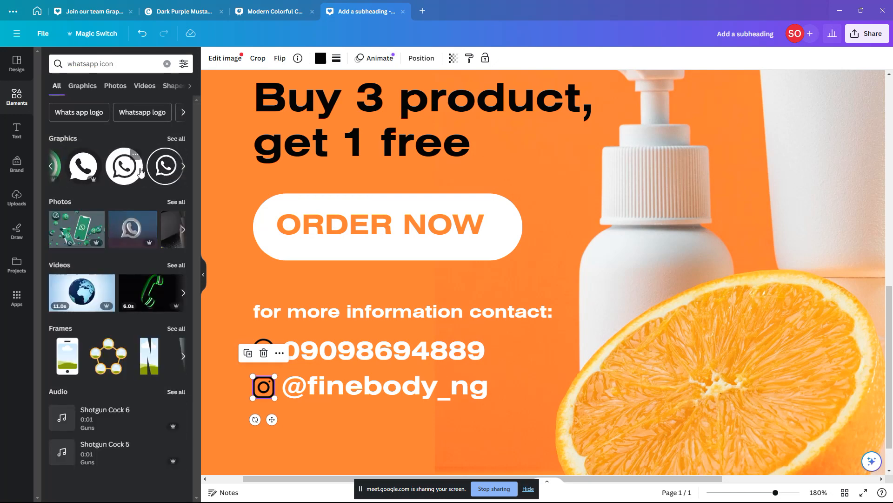
click(158, 171)
Step: Select the large WhatsApp graphic, undoing an accidental move of the product photo
scroll(488, 214, down, 5)
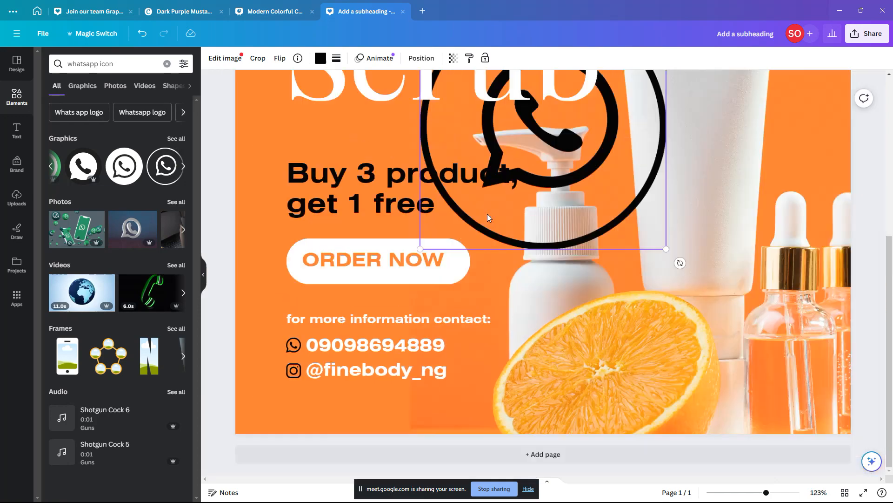
scroll(639, 97, down, 1)
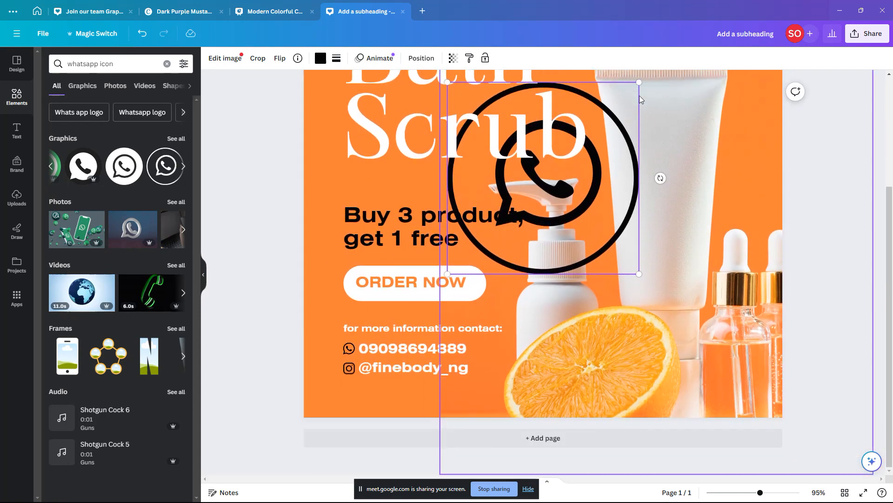
click(641, 88)
click(633, 111)
drag(642, 99, 580, 134)
key(ctrl+z)
scroll(579, 136, up, 8)
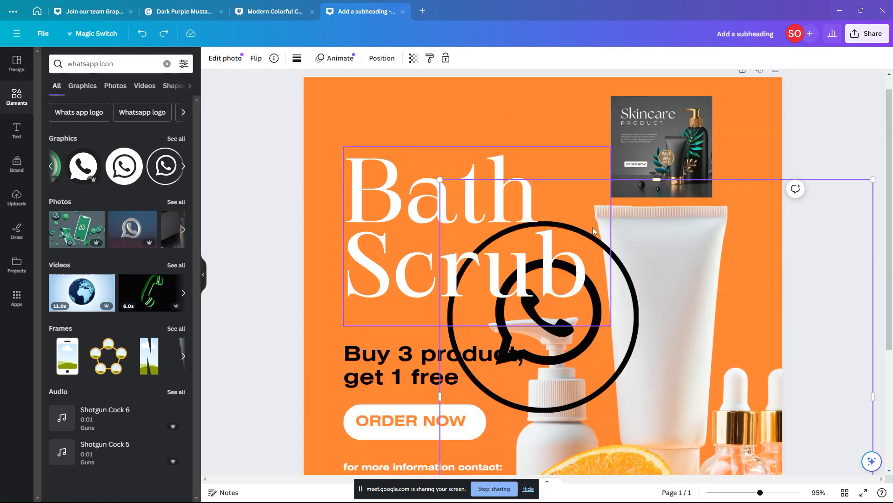
Step: Shrink the outline WhatsApp icon and move it beside the phone number
click(625, 258)
drag(639, 222, 475, 387)
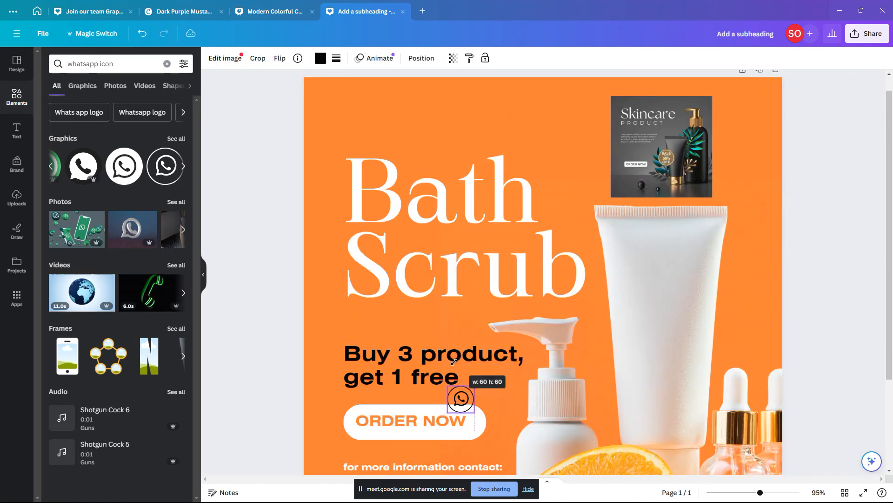
scroll(451, 338, down, 2)
scroll(451, 338, down, 3)
drag(460, 282, 332, 370)
scroll(334, 365, up, 3)
scroll(335, 361, up, 2)
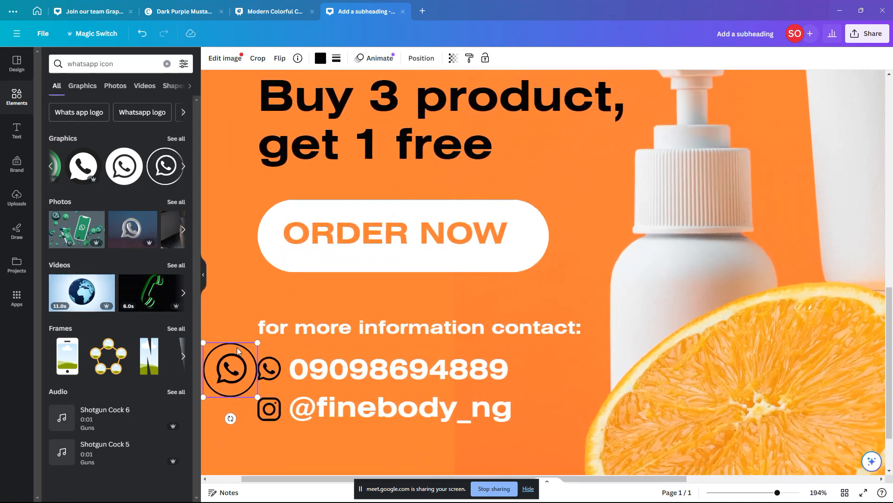
Step: Undo a trial crop and delete the large circled WhatsApp icon
double_click(243, 347)
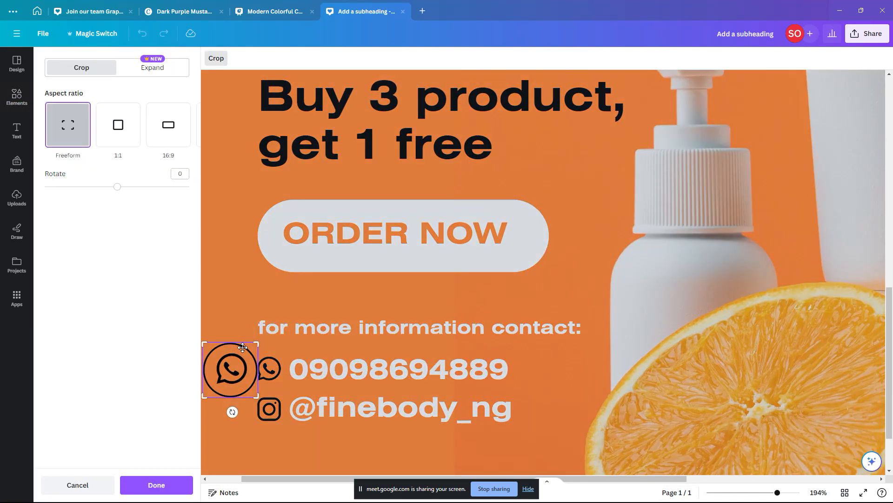
click(245, 349)
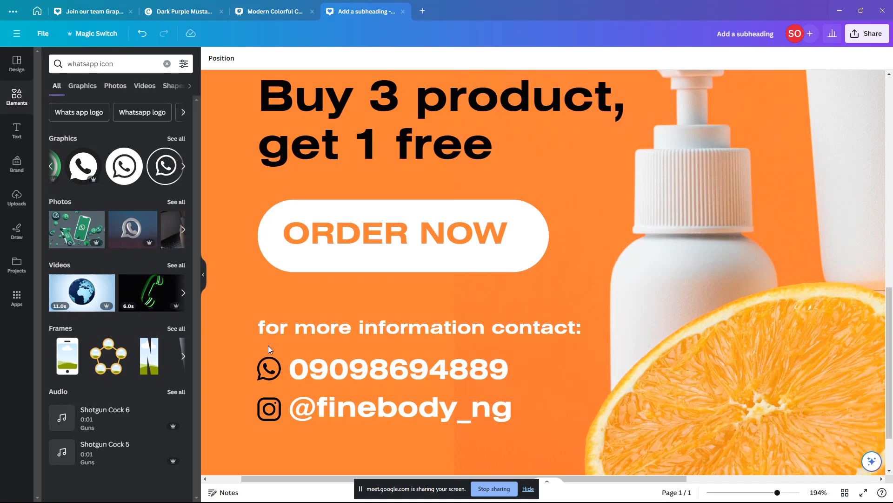
key(ctrl+z)
click(243, 374)
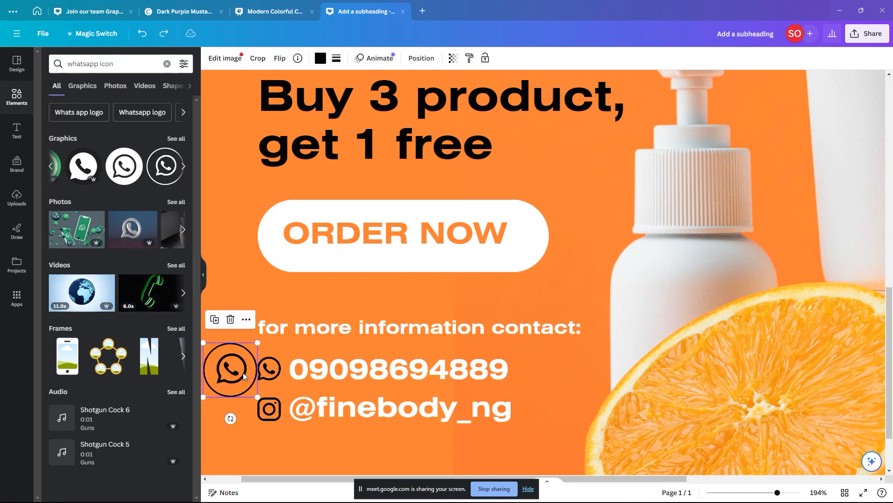
key(Delete)
click(277, 381)
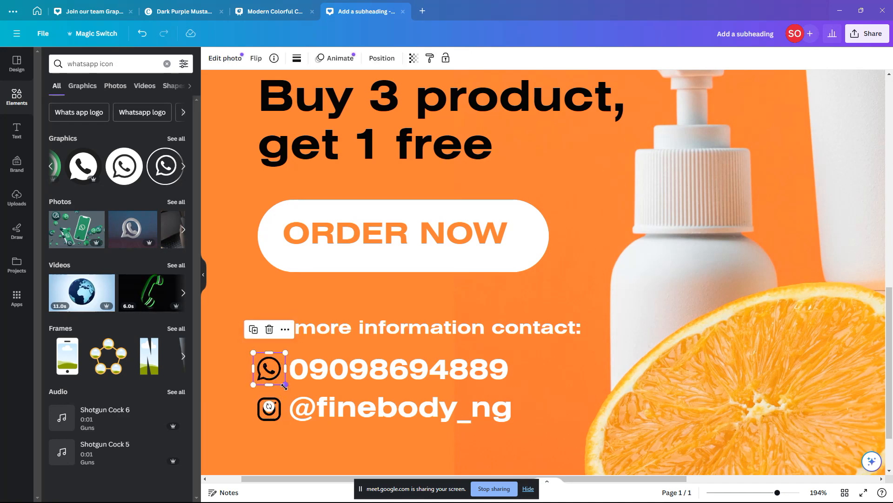
Step: Undo a stray contact-text move and an accidentally added blank page
ctrl+scroll(283, 386, up, 4)
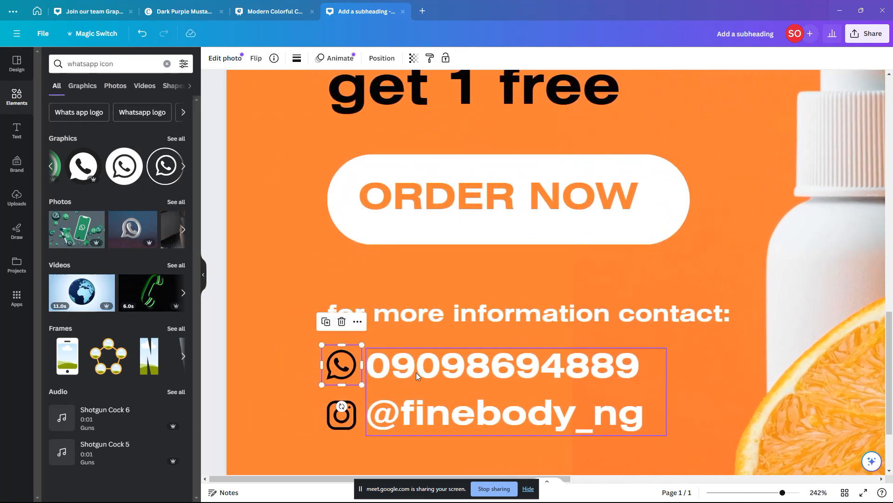
drag(455, 327, 491, 381)
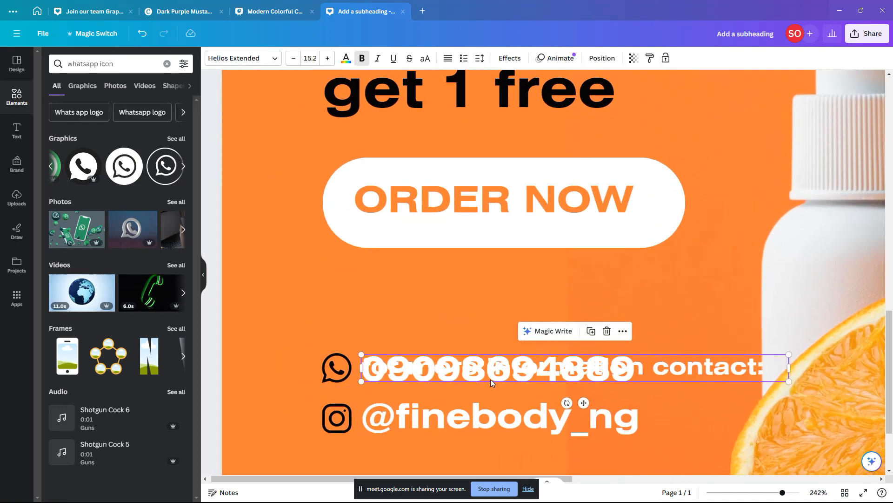
key(ctrl+z)
ctrl+scroll(490, 379, down, 5)
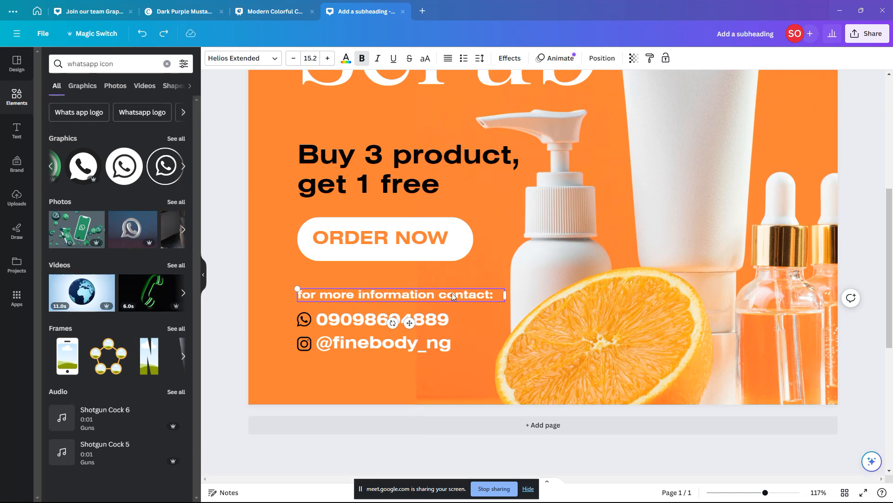
click(367, 424)
key(ctrl+z)
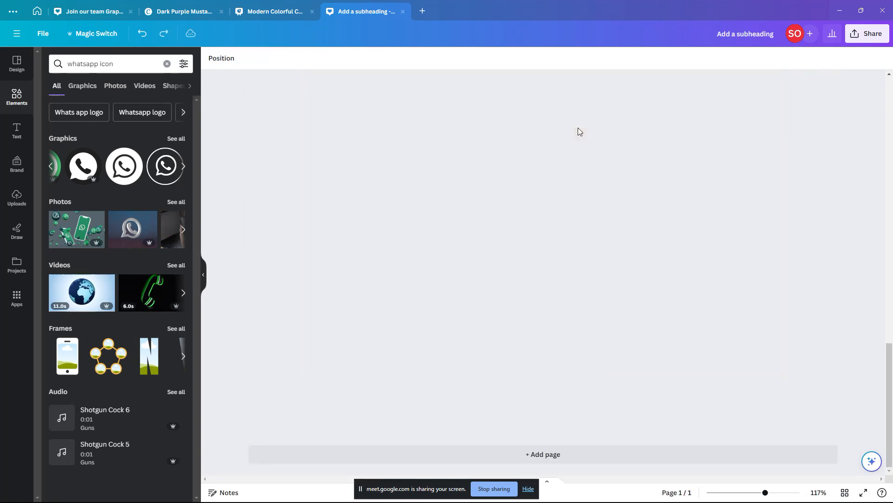
Step: Open the Scrub heading's context menu, then switch windows and return to the Canva design
right_click(571, 139)
key(super+d)
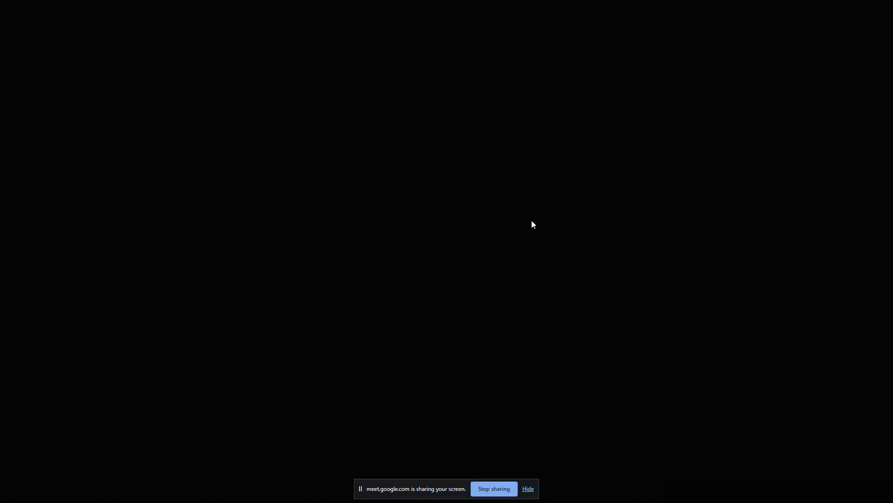
key(super+d)
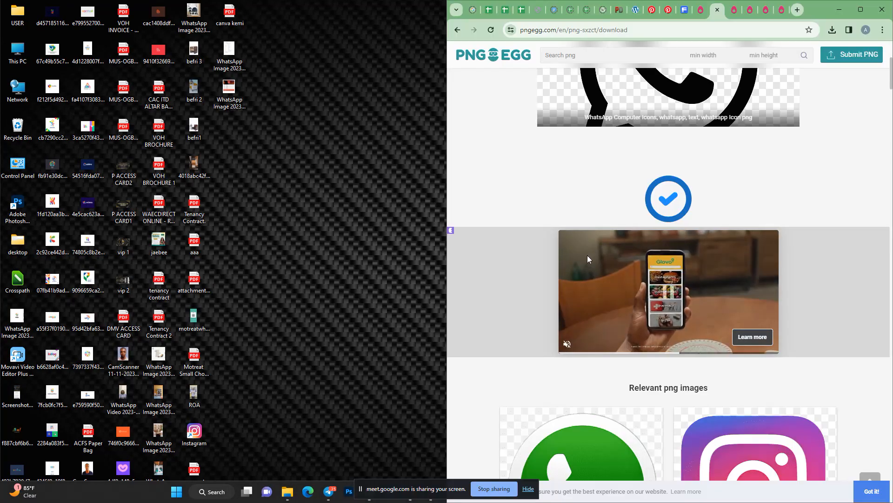
key(alt+Tab)
key(alt+Tab)
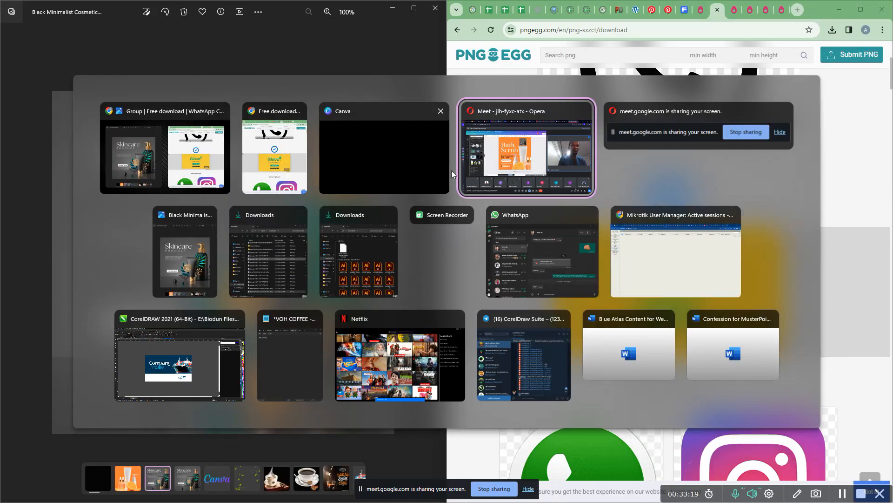
click(375, 161)
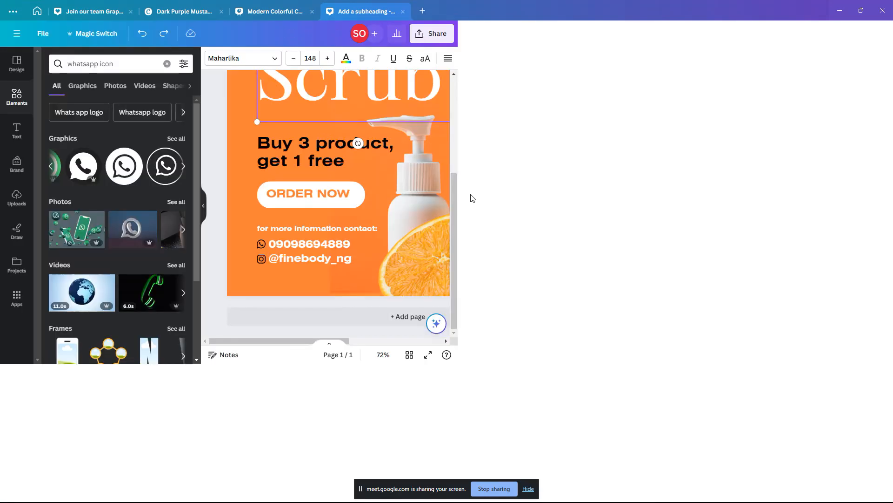
Step: Delete the Skincare photo overlay and revert a trial width change to the Buy 3 text
scroll(630, 191, down, 2)
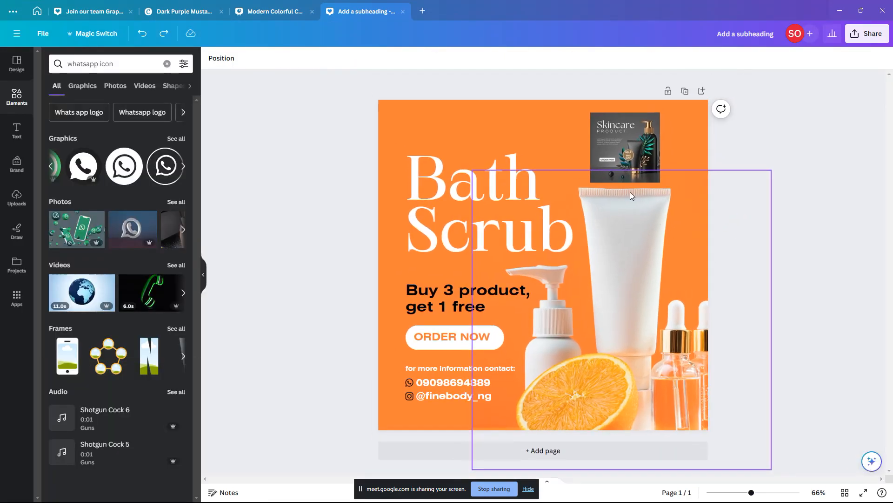
click(625, 158)
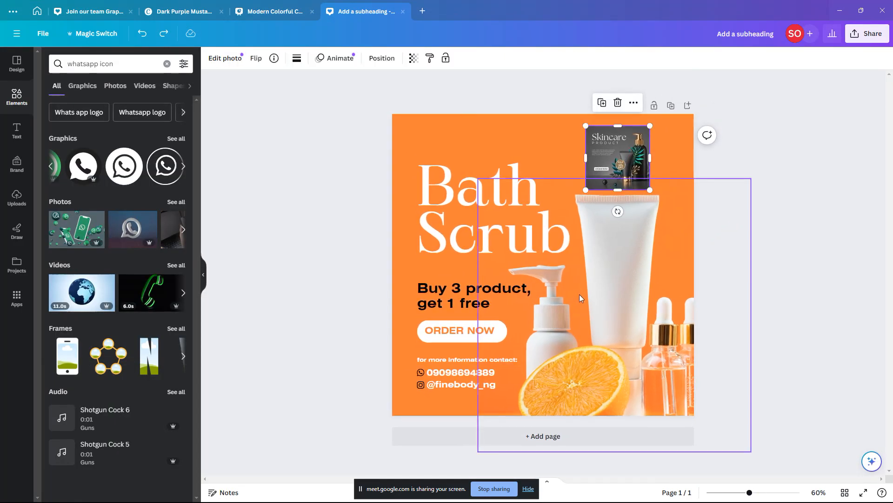
drag(586, 190, 391, 328)
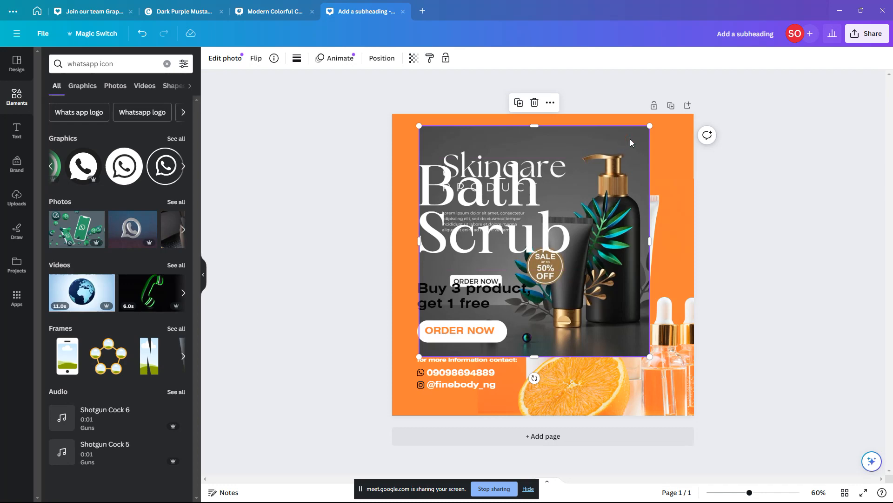
key(Delete)
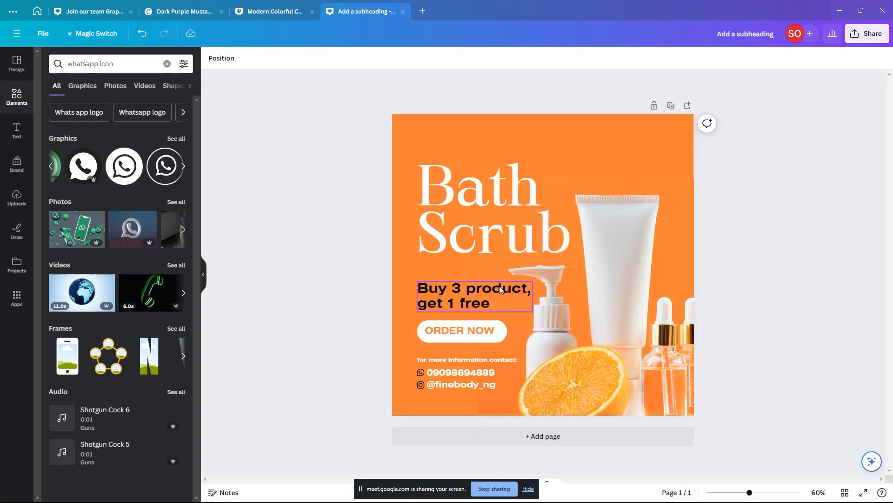
click(513, 287)
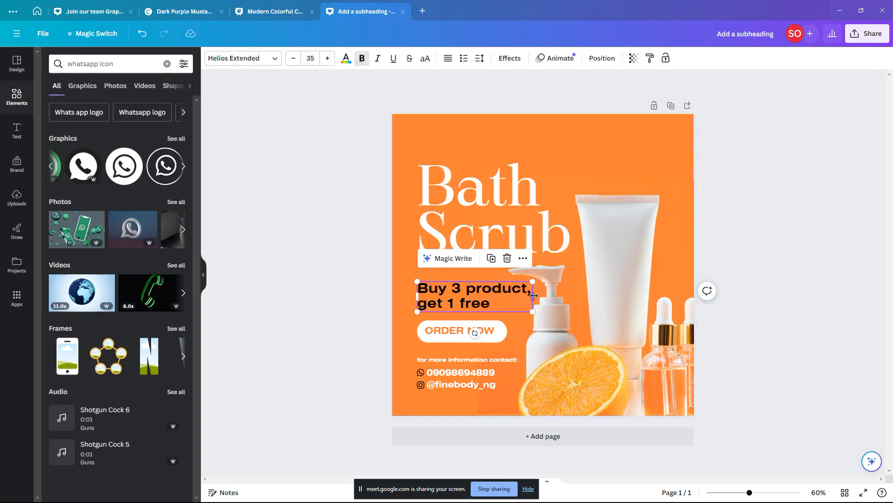
drag(533, 295, 493, 295)
key(ctrl+z)
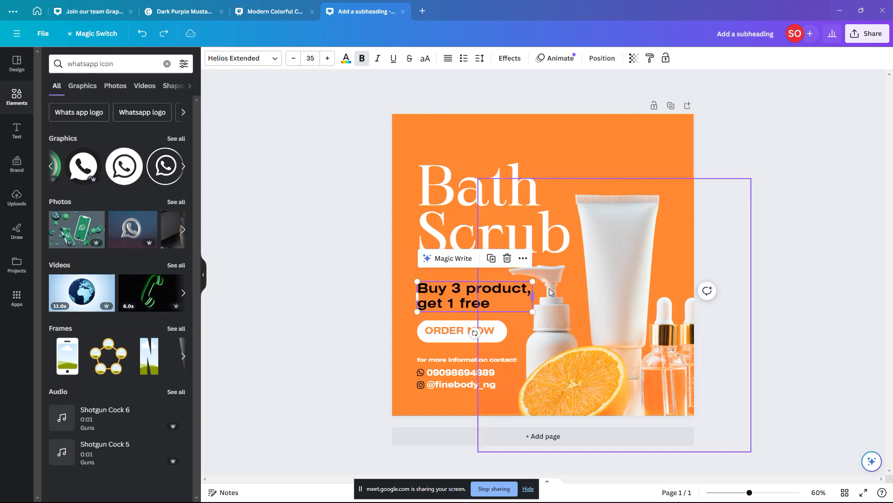
click(613, 233)
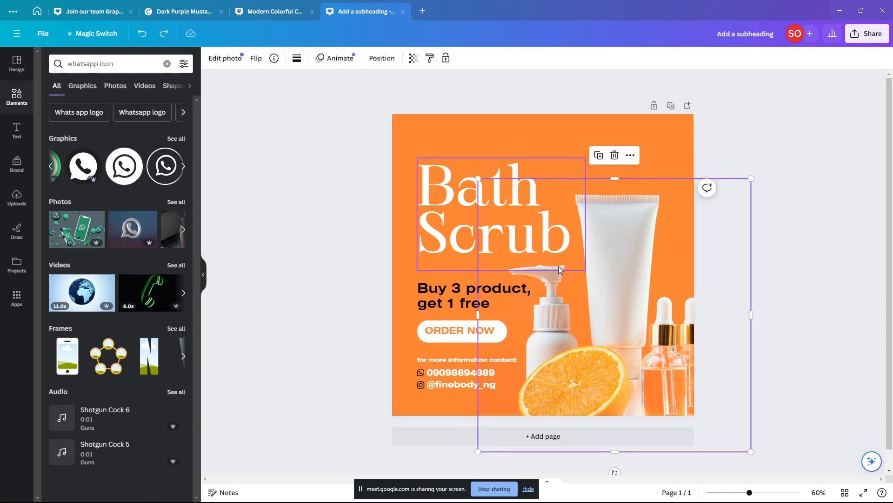
Step: Search Elements for 'black friday' graphics
click(133, 61)
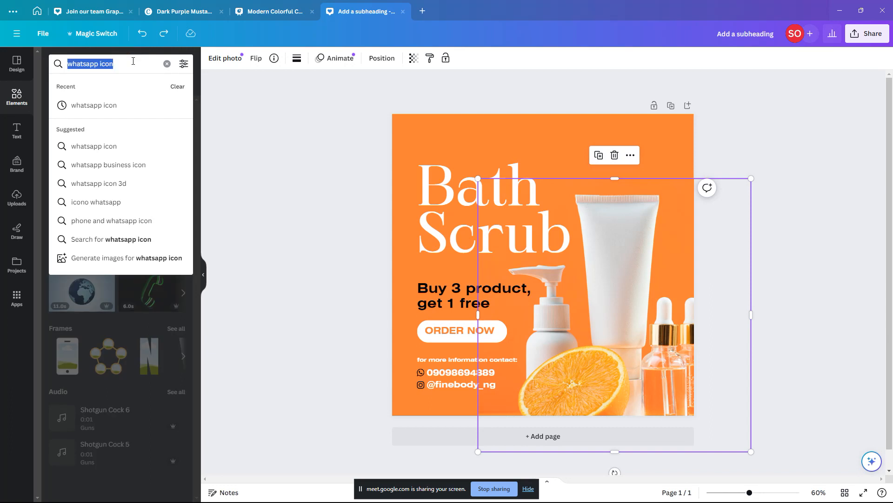
click(12, 89)
click(70, 63)
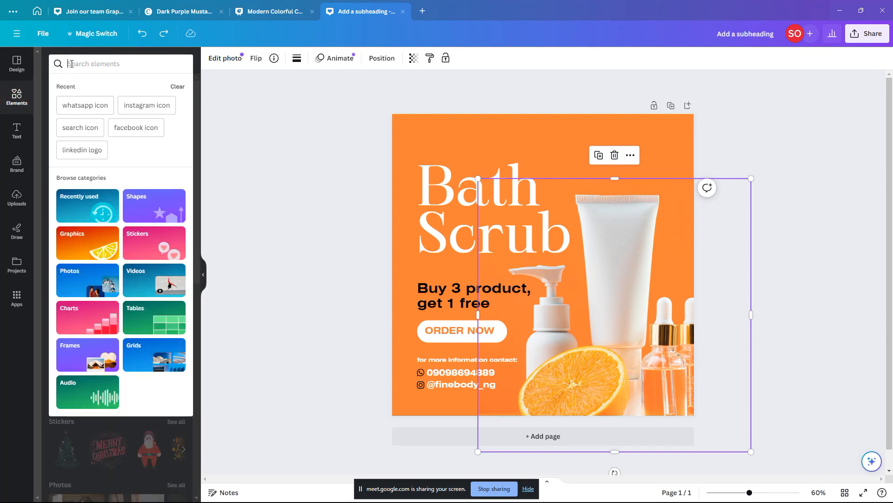
text(black fr)
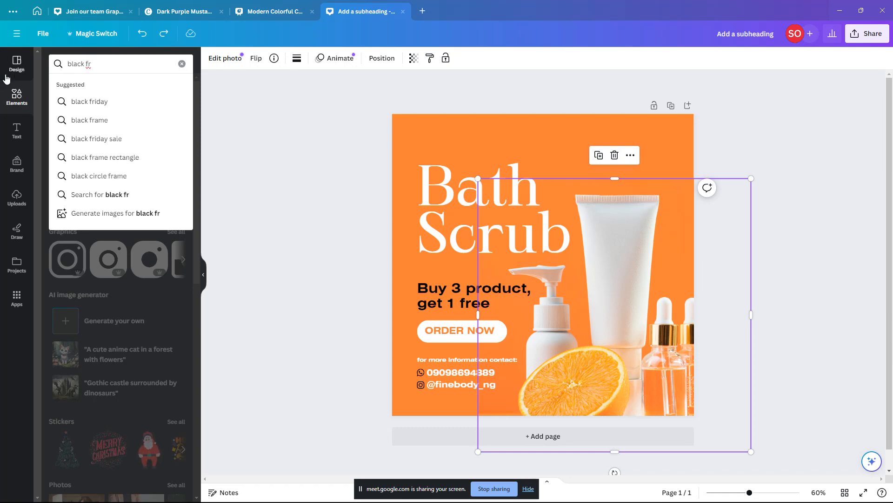
click(90, 101)
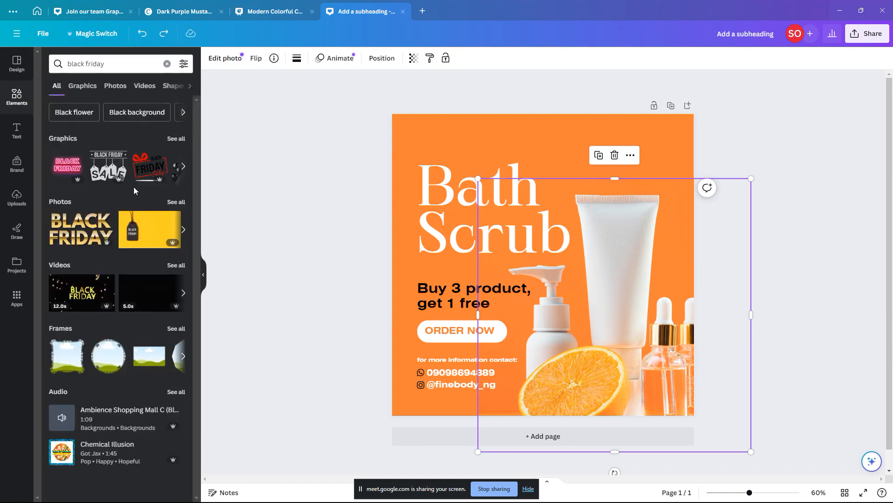
scroll(132, 174, right, 3)
scroll(132, 173, left, 3)
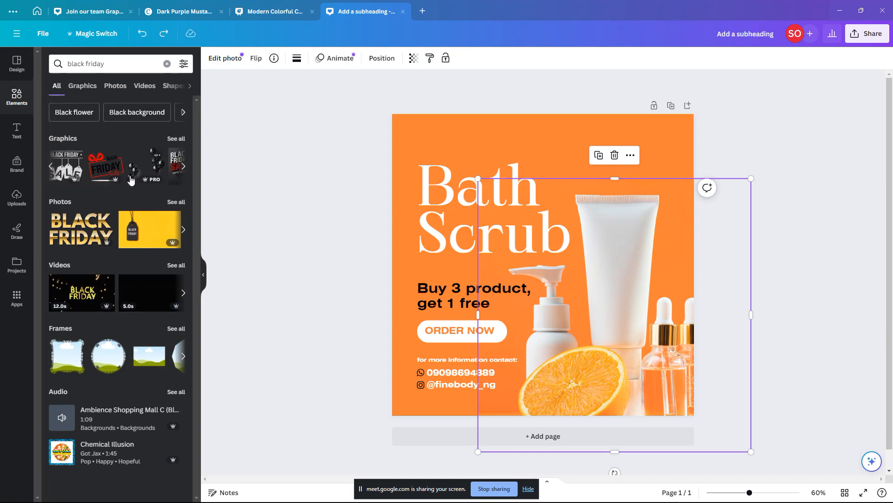
scroll(130, 179, right, 3)
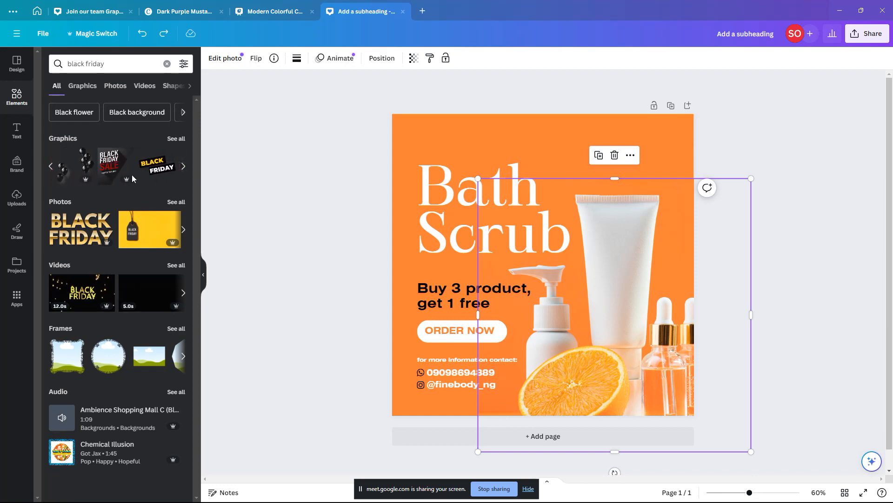
Step: Add the Black Friday Sale graphic, shrink it, and place it in the page's top-left corner
click(112, 163)
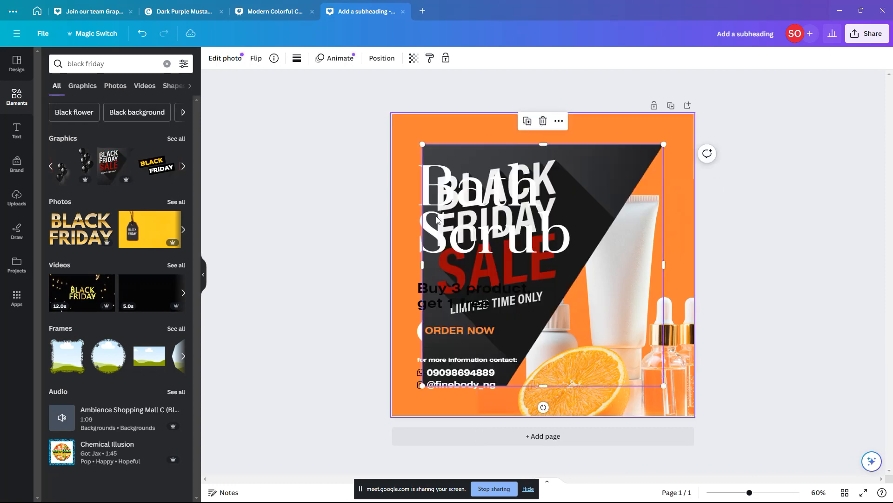
drag(422, 386, 587, 244)
drag(601, 176, 426, 144)
click(543, 164)
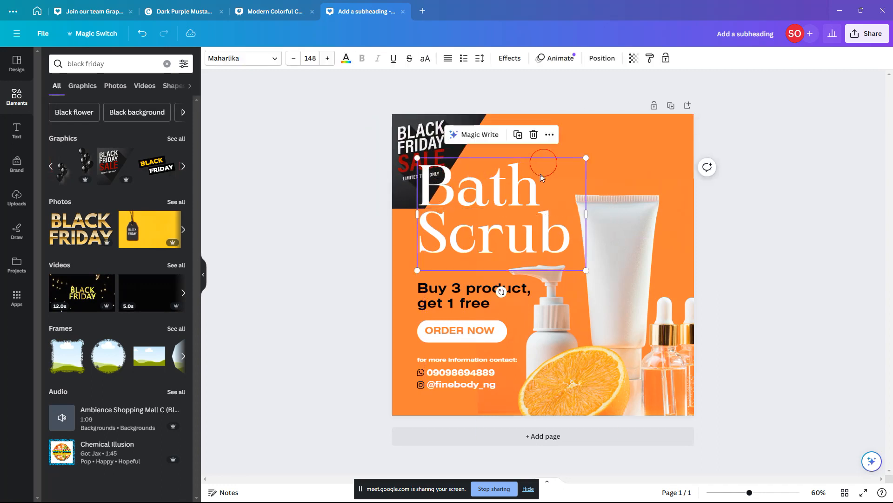
click(542, 168)
click(422, 142)
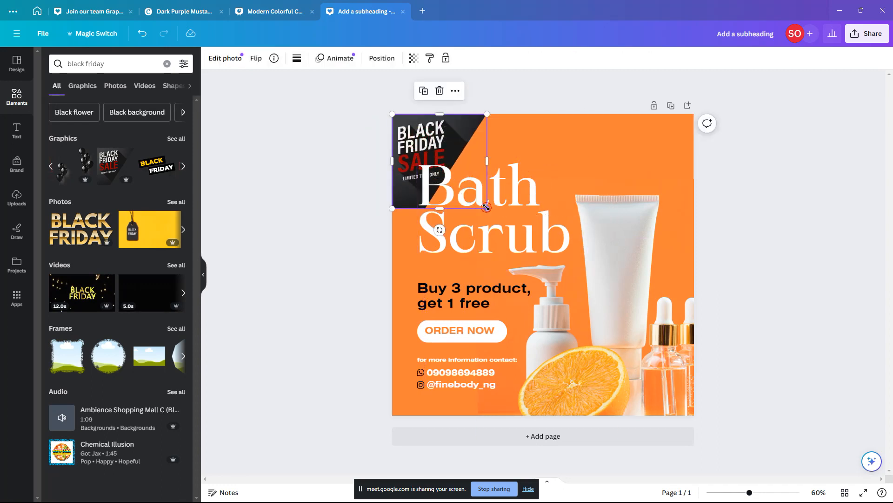
drag(487, 207, 448, 172)
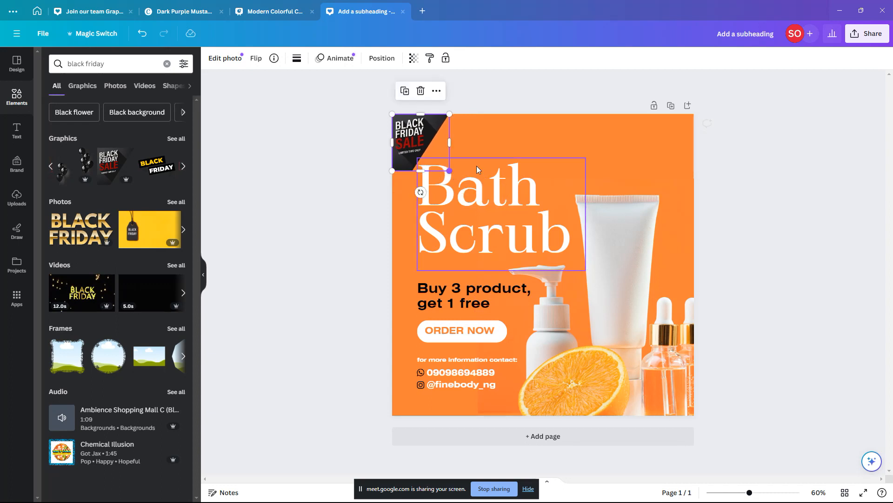
click(532, 144)
click(418, 142)
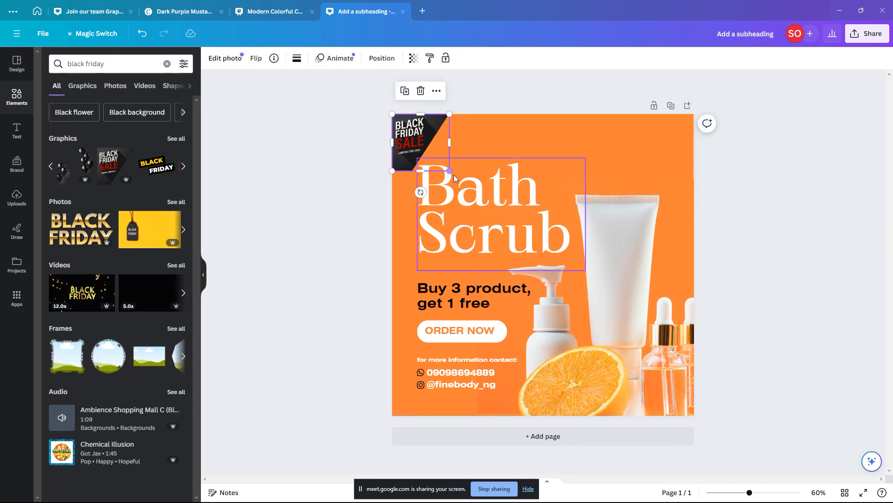
drag(449, 172, 452, 173)
Step: Shrink the Bath Scrub heading to size 140, lower it slightly, and delete the Sale graphic
click(485, 194)
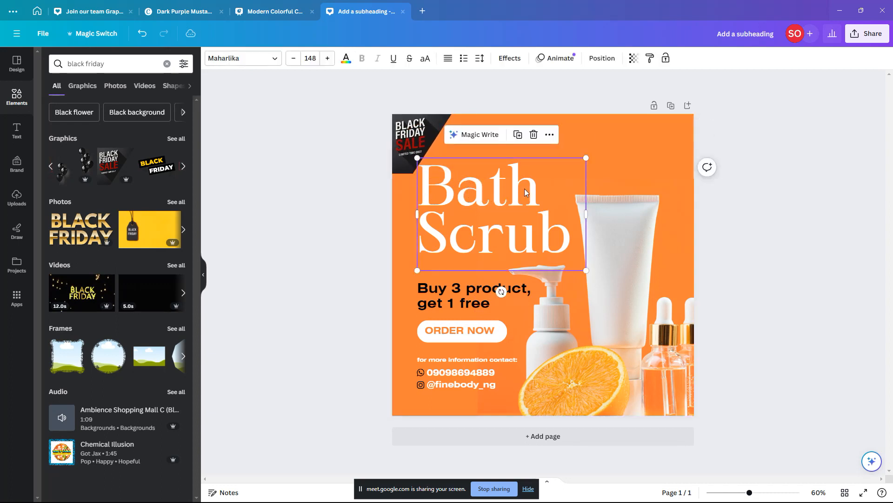
drag(585, 157, 577, 164)
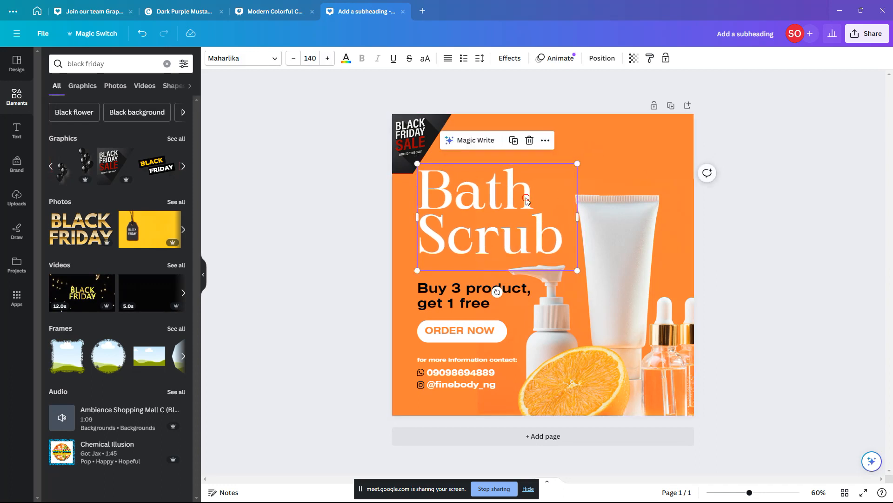
drag(527, 200, 527, 207)
click(627, 160)
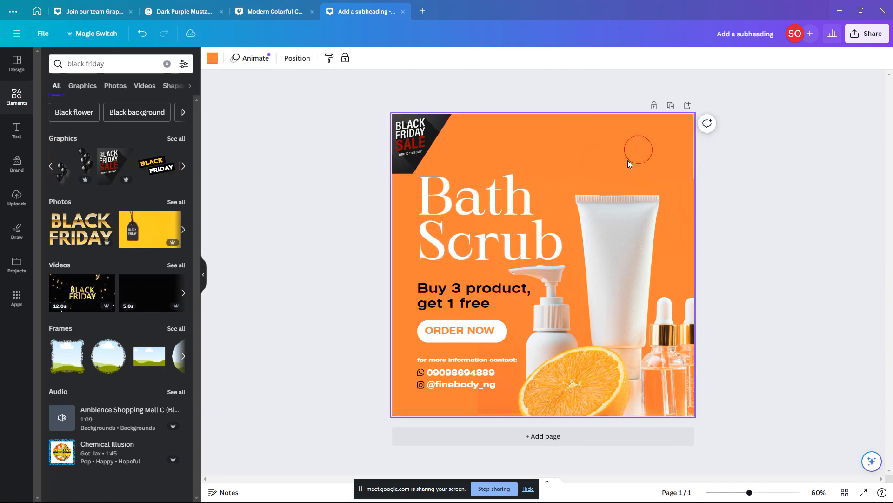
click(508, 286)
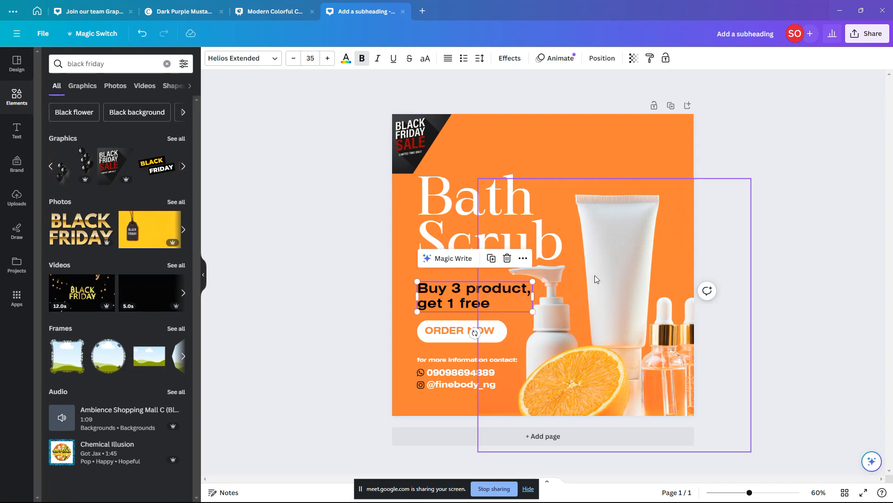
click(417, 132)
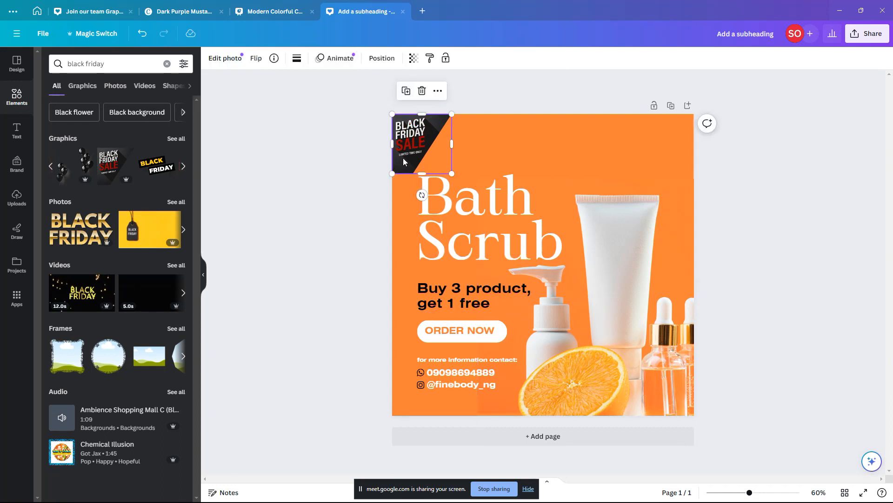
key(Delete)
Step: Browse all Black Friday graphics and place the black-and-red banner in the top-right corner
click(165, 172)
click(165, 172)
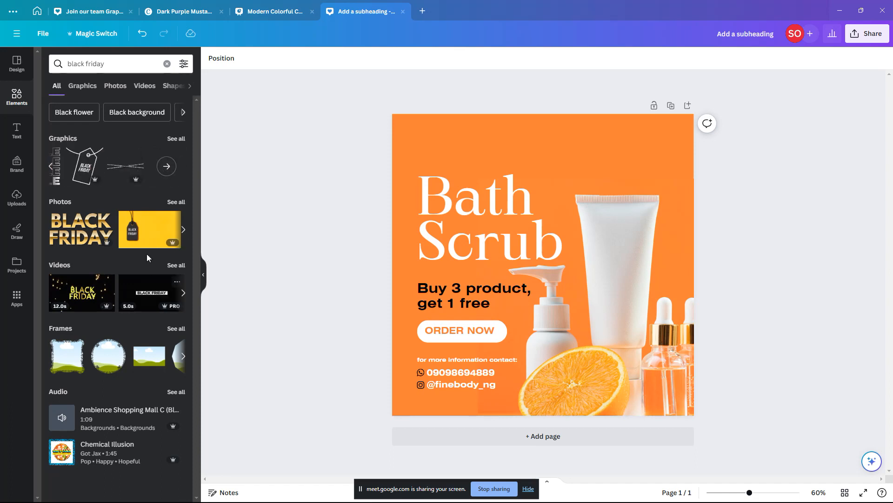
click(180, 141)
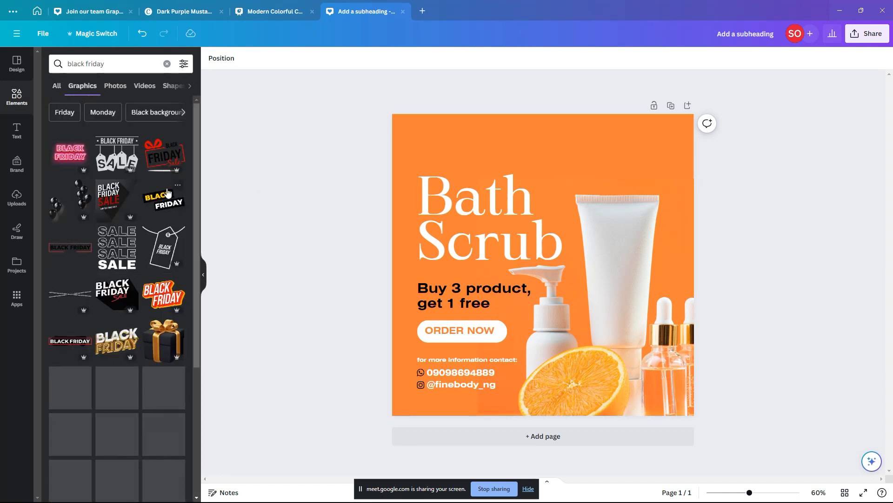
scroll(145, 275, down, 3)
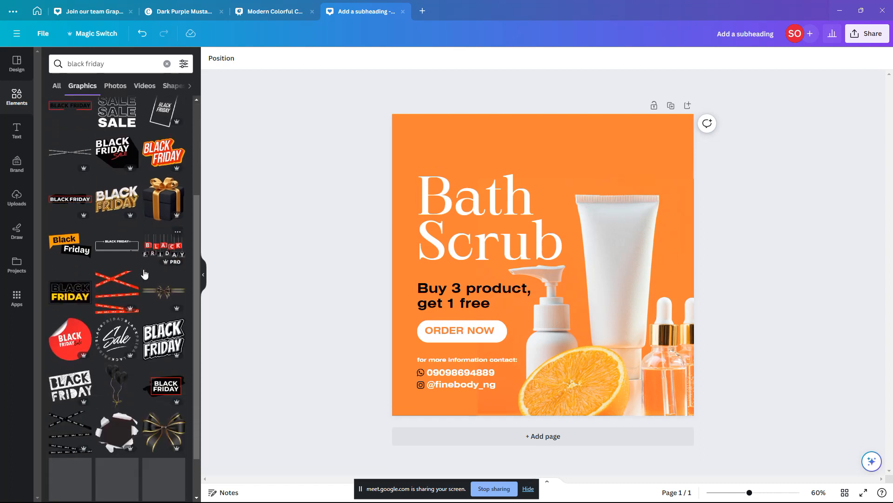
scroll(130, 259, down, 3)
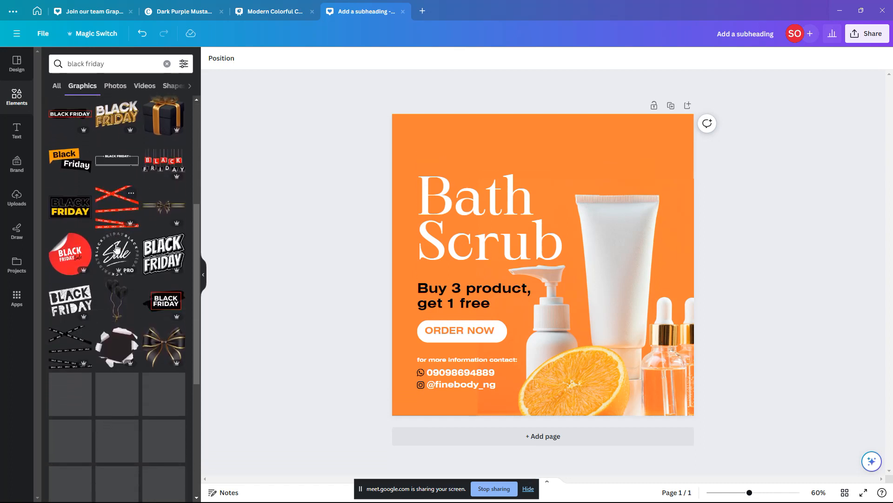
scroll(117, 233, down, 3)
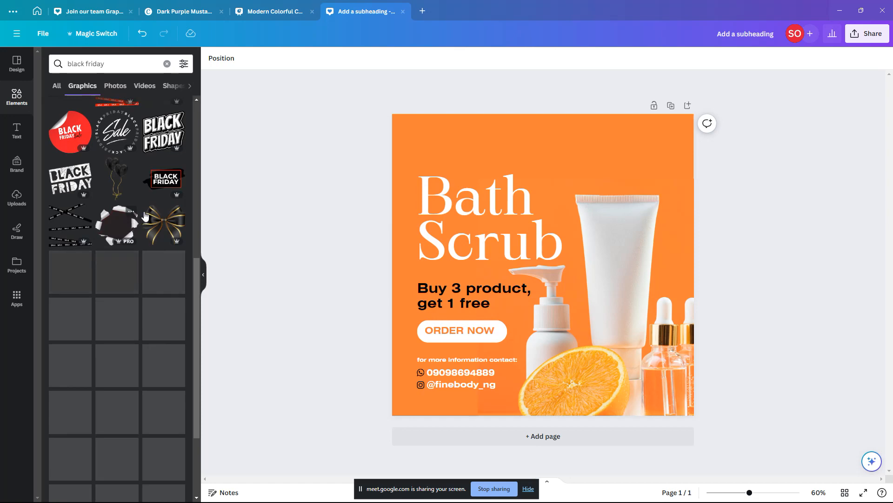
scroll(119, 214, down, 1)
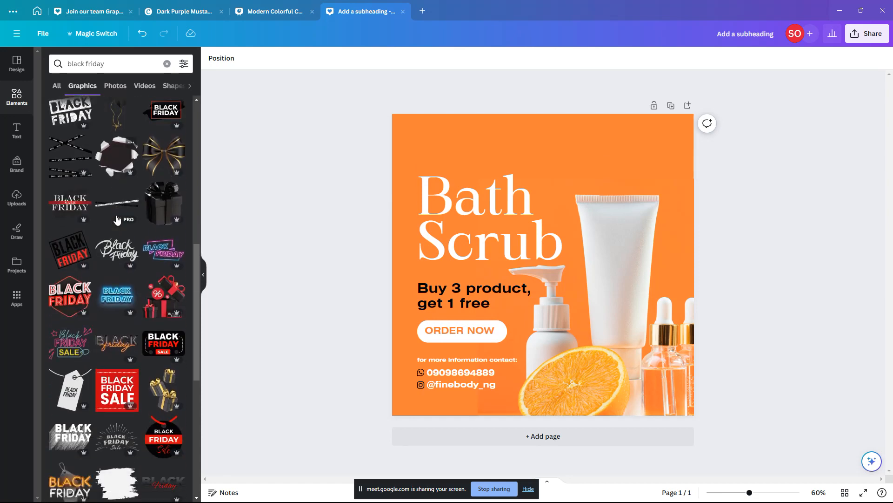
scroll(117, 219, down, 3)
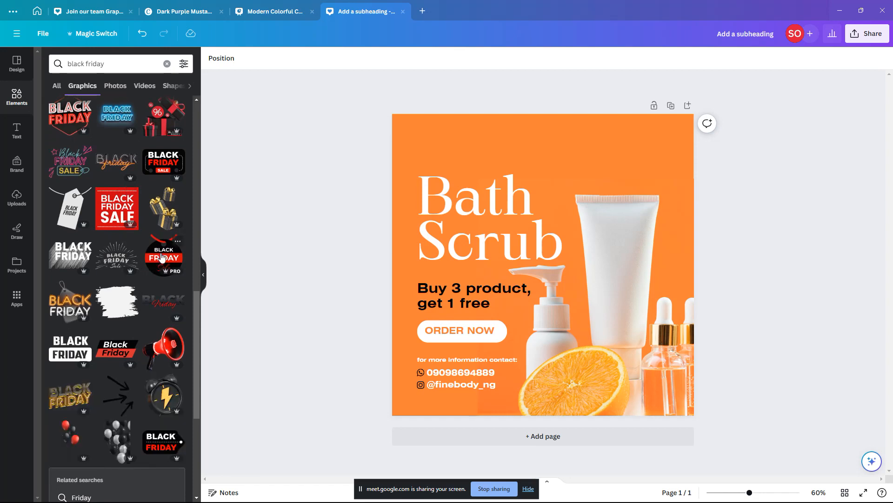
click(116, 352)
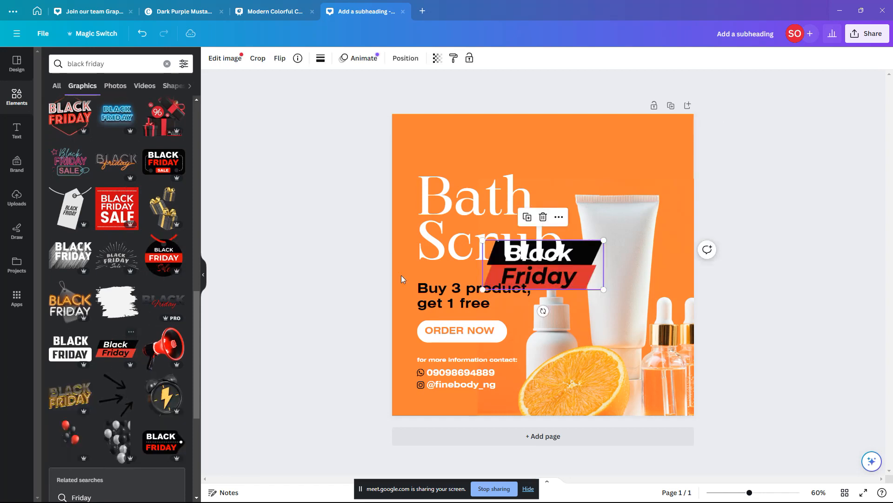
drag(582, 266, 648, 160)
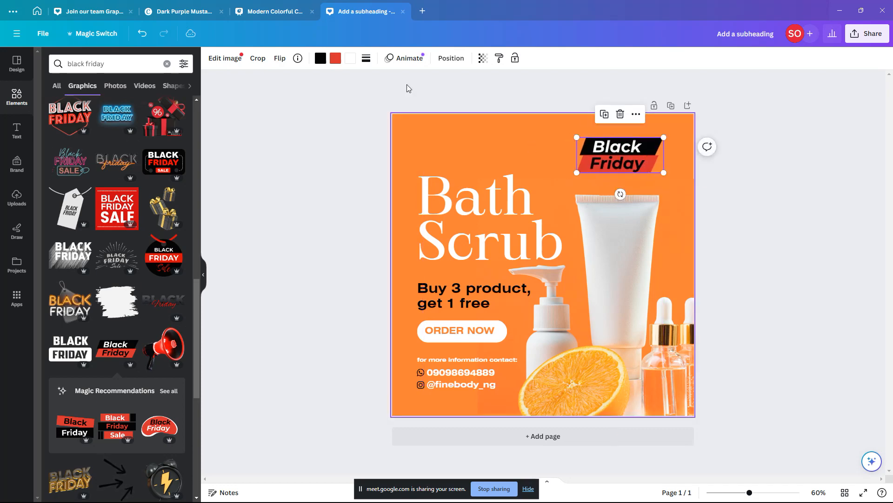
Step: Turn the banner's red band white and enlarge it slightly to 333 × 137
click(335, 59)
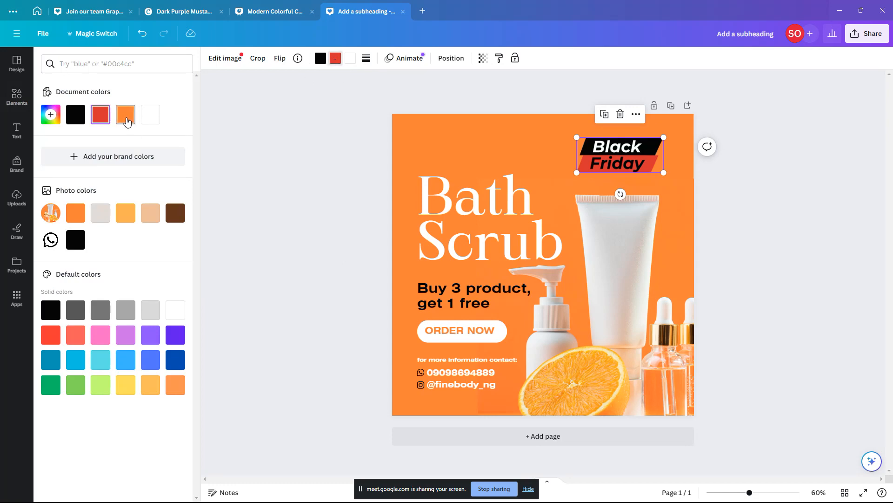
click(151, 116)
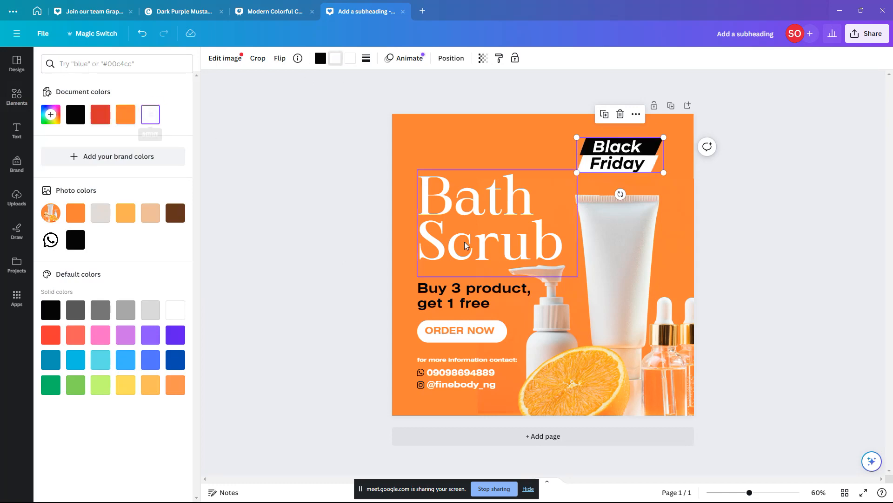
click(748, 228)
click(757, 179)
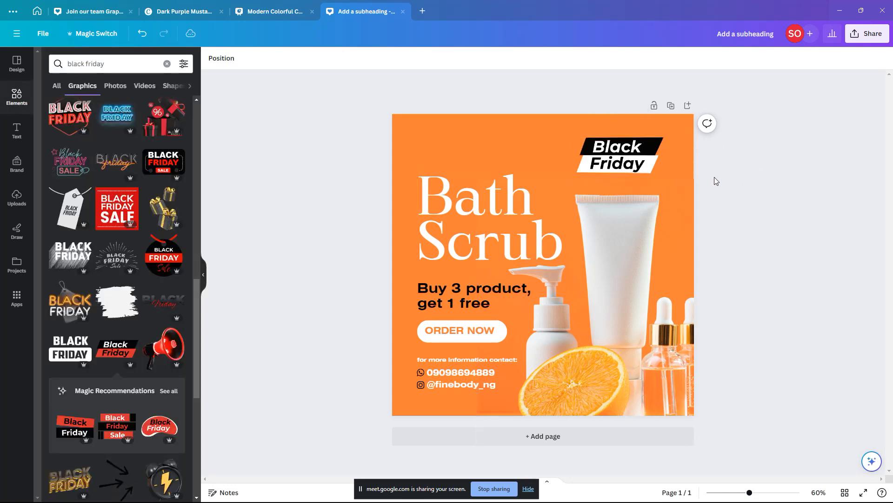
click(640, 168)
drag(577, 174, 573, 174)
scroll(121, 310, down, 2)
scroll(121, 315, down, 5)
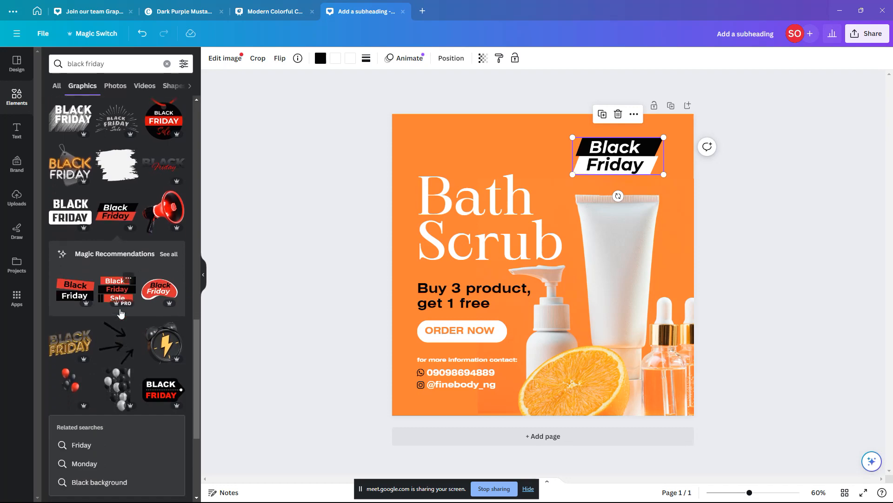
scroll(110, 304, down, 1)
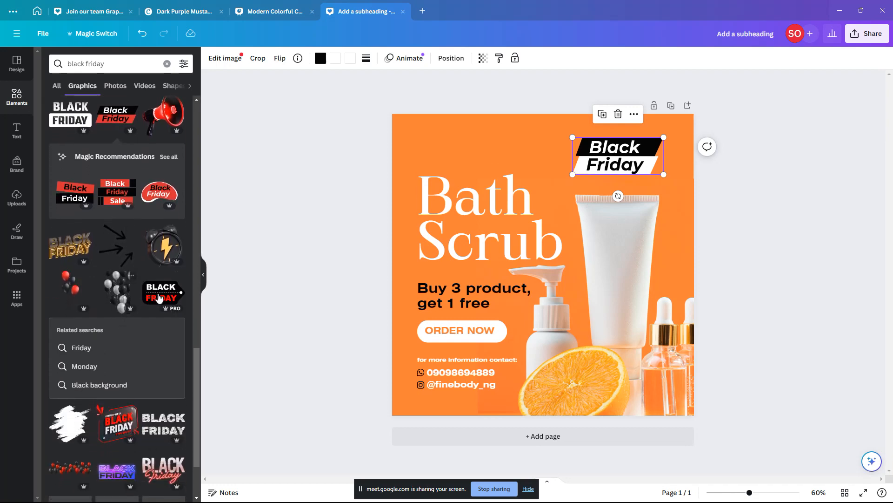
scroll(126, 326, down, 3)
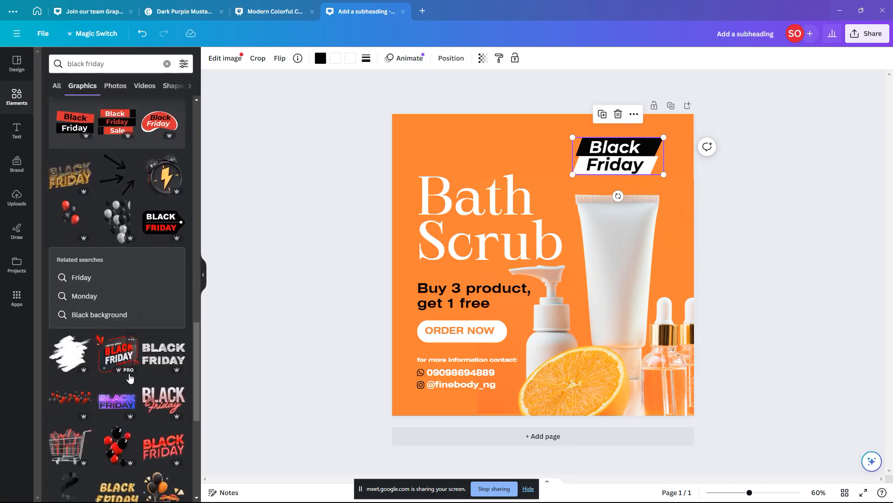
Step: Add the Limited Offer badge above the tube at top right and move the banner top-left
click(122, 364)
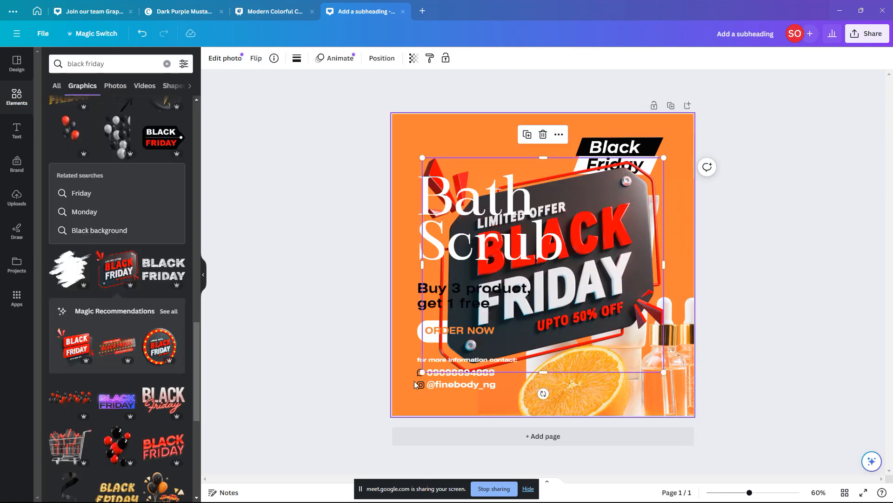
drag(422, 372, 608, 207)
drag(616, 148, 444, 147)
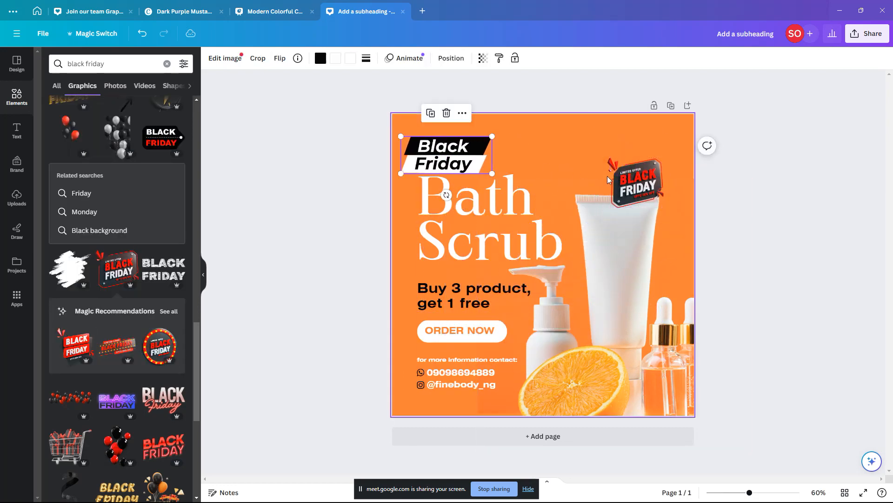
drag(632, 179, 611, 165)
drag(643, 194, 675, 224)
drag(638, 179, 635, 173)
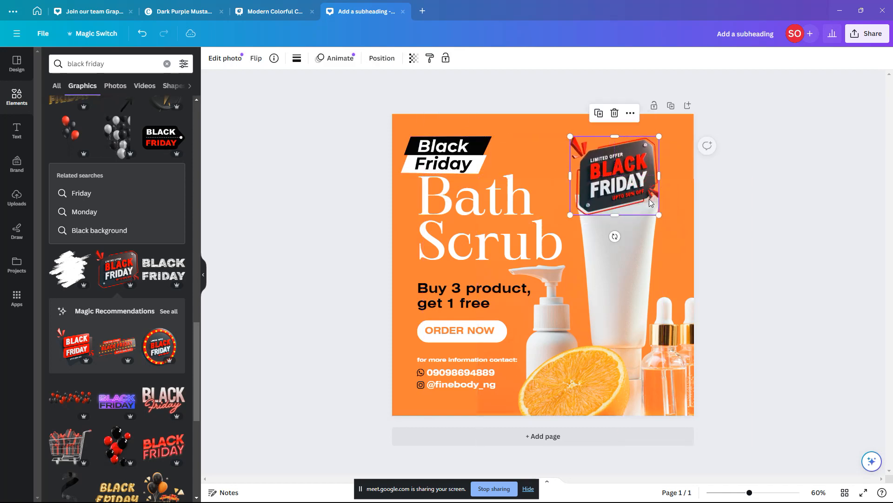
mouse_move(663, 216)
mouse_down()
mouse_move(693, 449)
mouse_move(655, 211)
mouse_up()
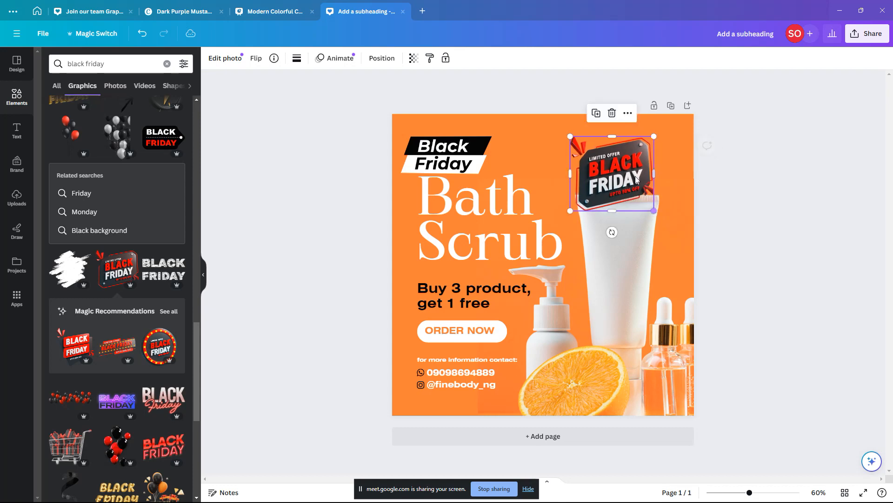
drag(633, 176, 638, 165)
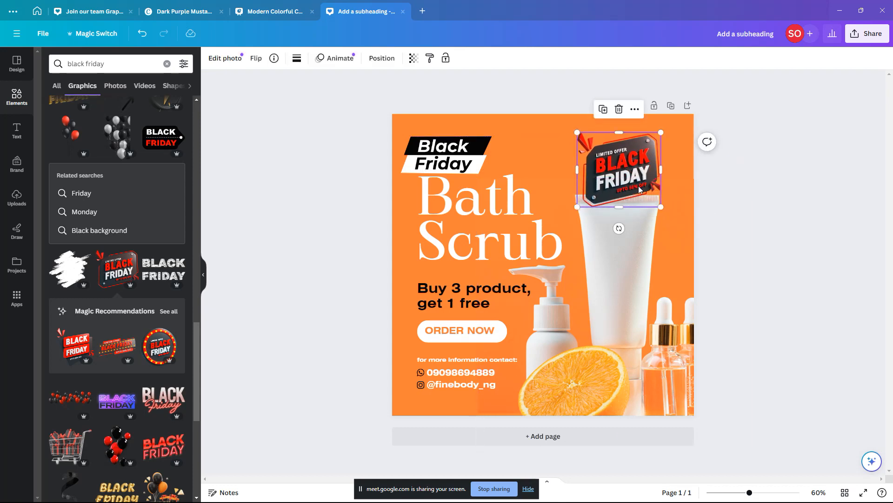
Step: Check the 'Buy 3 product, get 1 free' text, then reselect the Limited Offer badge
click(436, 292)
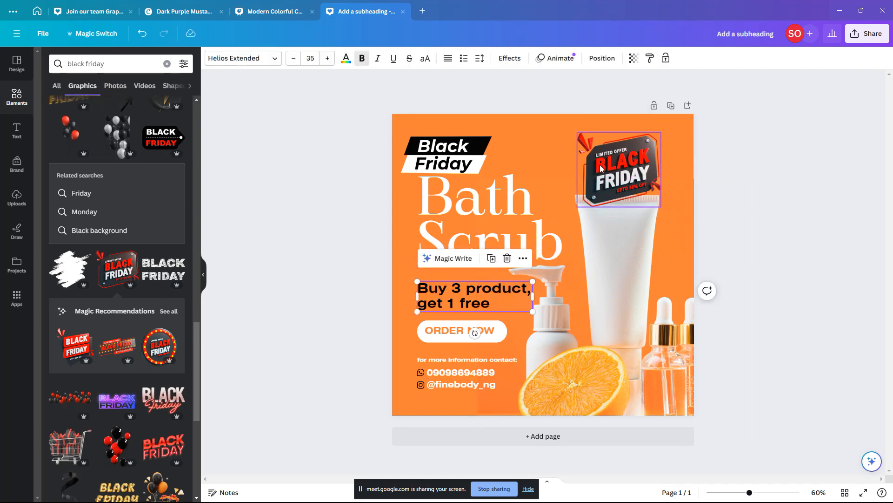
click(499, 293)
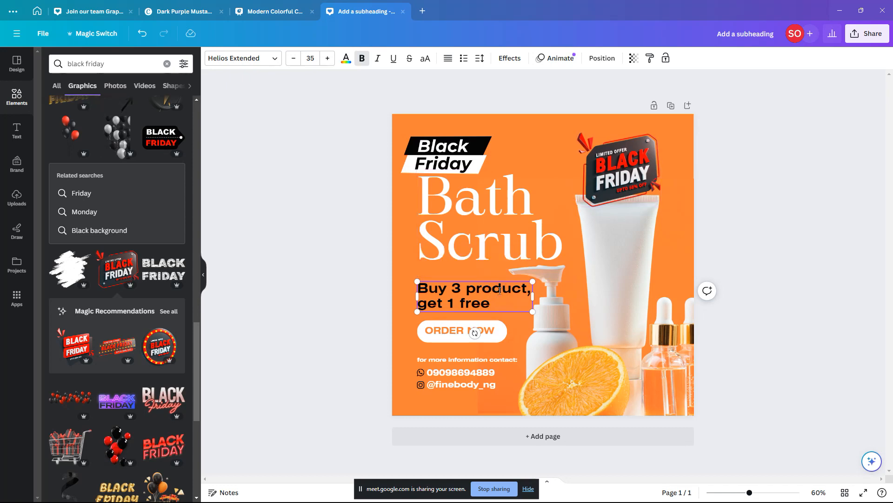
click(416, 263)
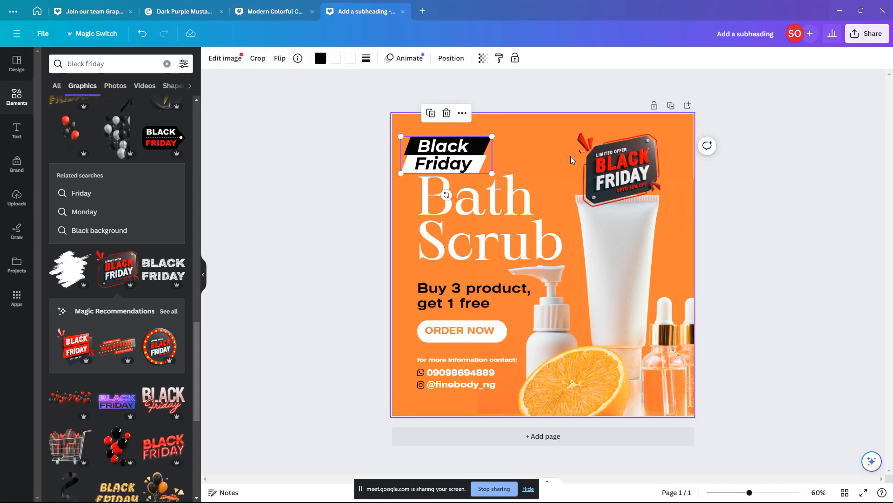
click(629, 162)
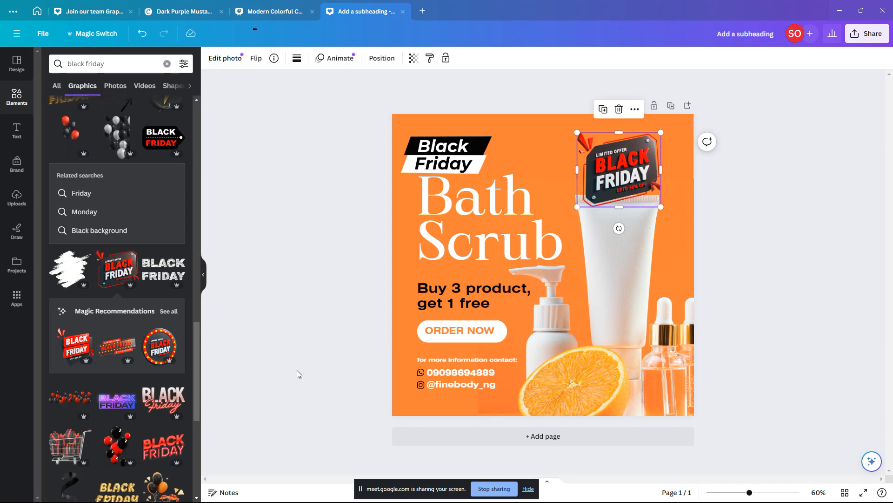
scroll(155, 371, down, 5)
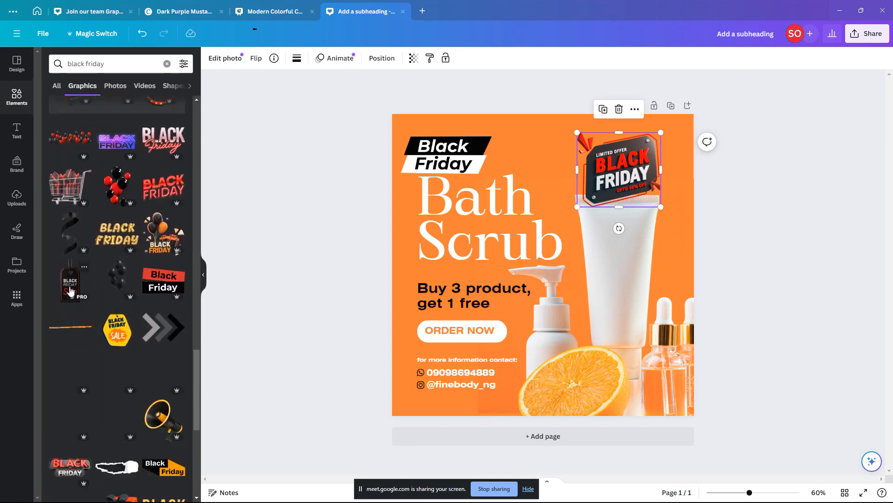
scroll(71, 289, down, 2)
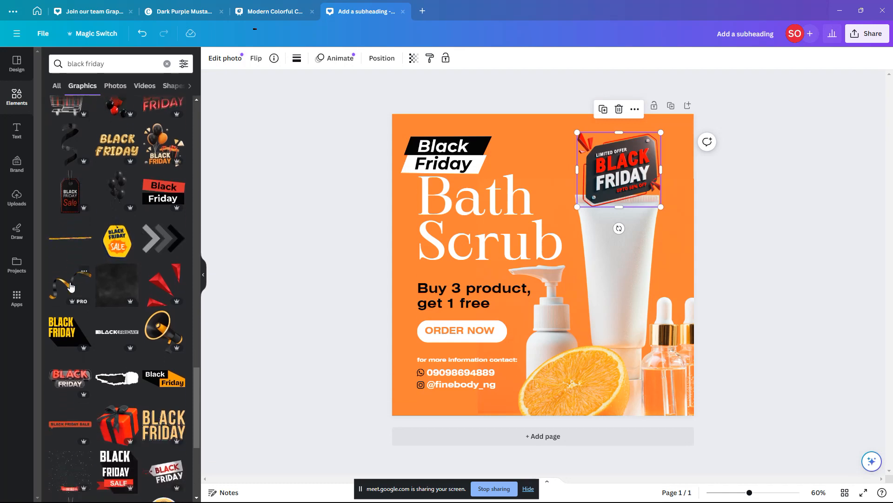
scroll(71, 284, down, 3)
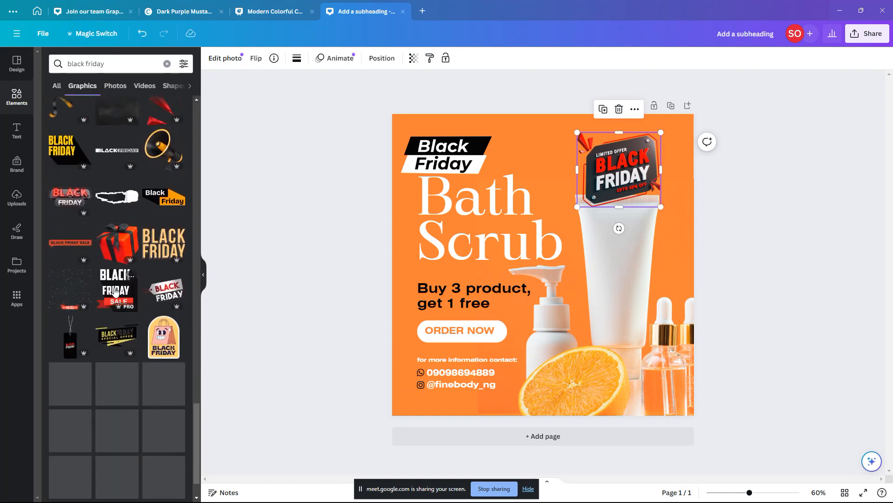
Step: Try the BLACK FRIDAY SALE graphic, then delete it along with the Limited Offer badge
click(117, 287)
drag(566, 306, 693, 185)
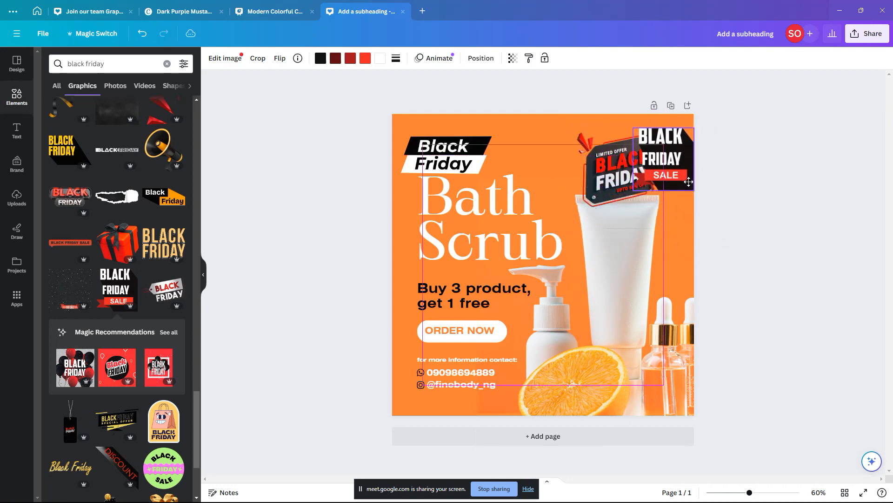
click(604, 176)
key(Delete)
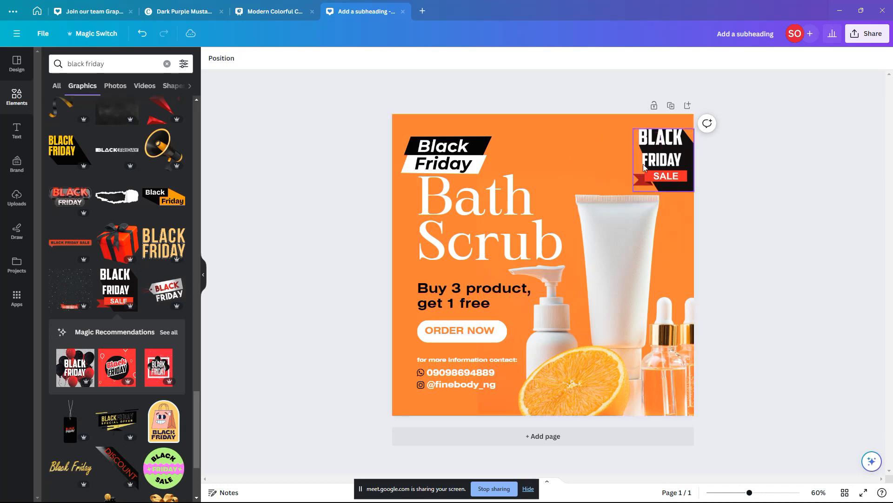
click(641, 173)
key(Delete)
Step: Move the black-and-white Black Friday banner back top-right above the tube
drag(454, 162, 626, 165)
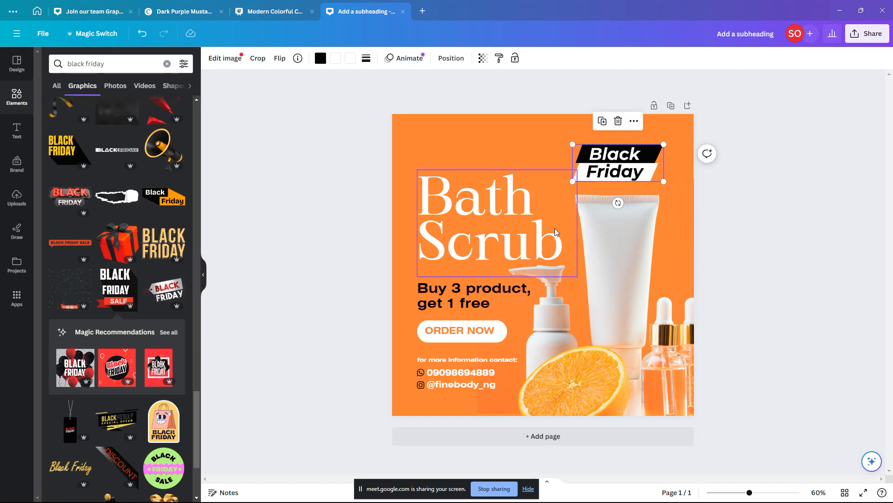
click(332, 236)
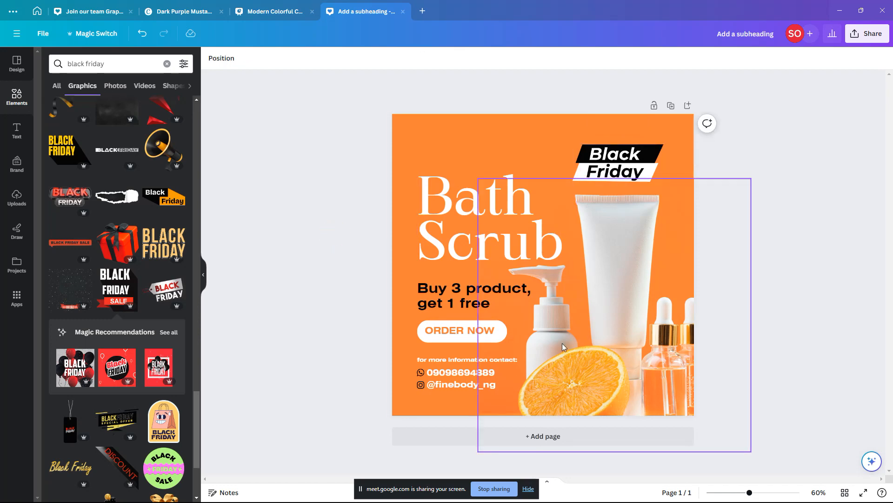
click(494, 198)
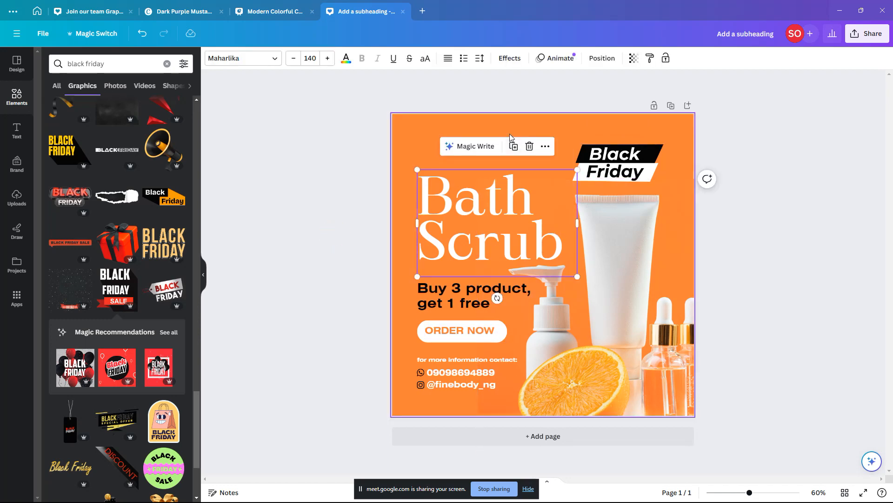
click(510, 135)
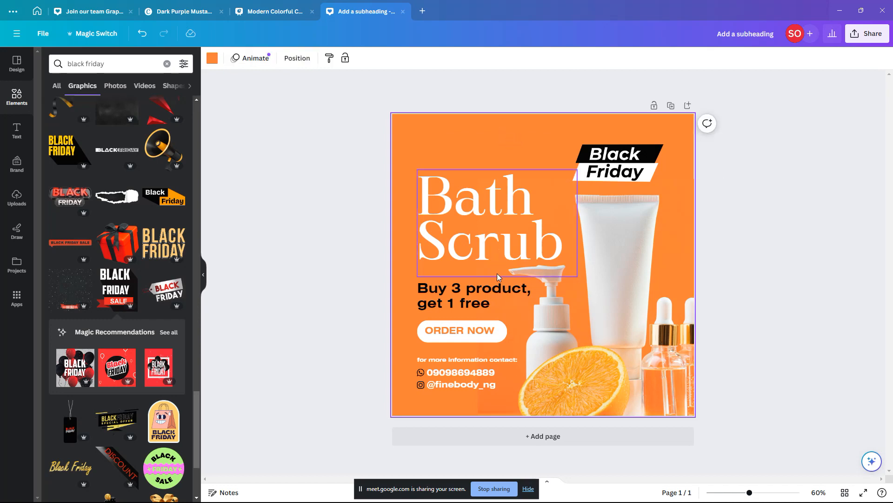
Step: Duplicate the page and clear Page 2's elements and orange background, leaving it blank white
click(671, 107)
drag(751, 152, 338, 424)
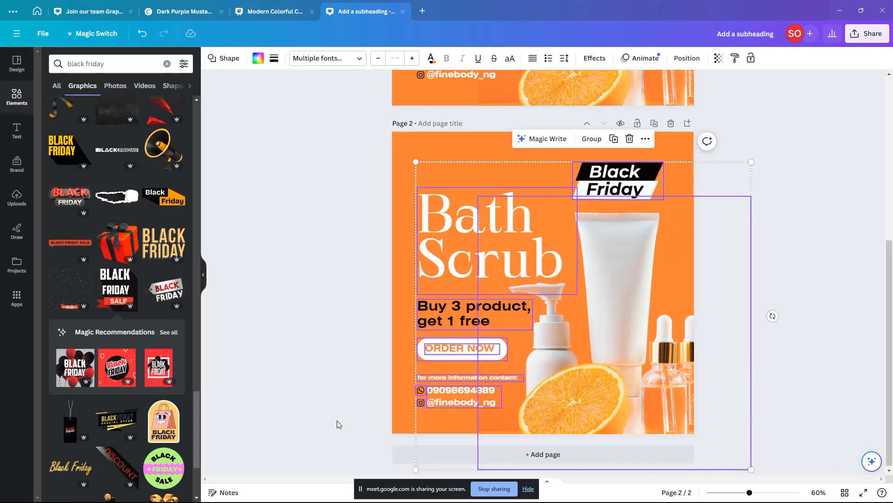
key(Delete)
click(644, 180)
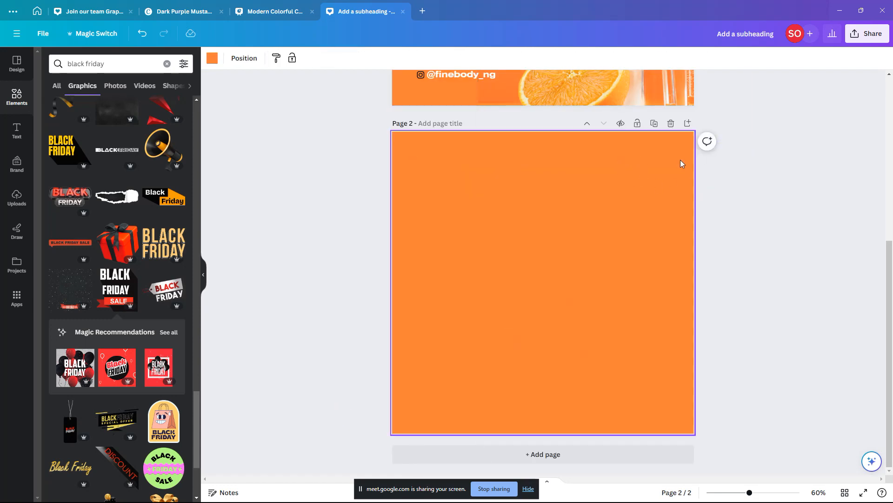
key(Delete)
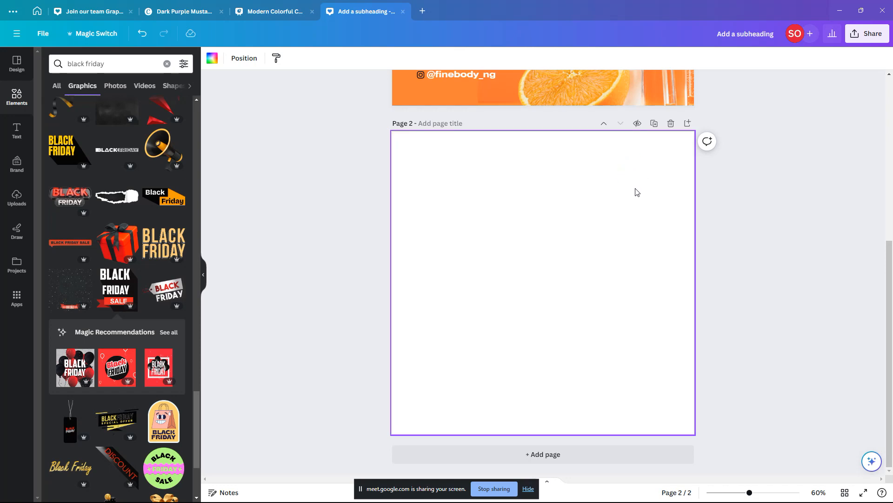
key(alt+Tab)
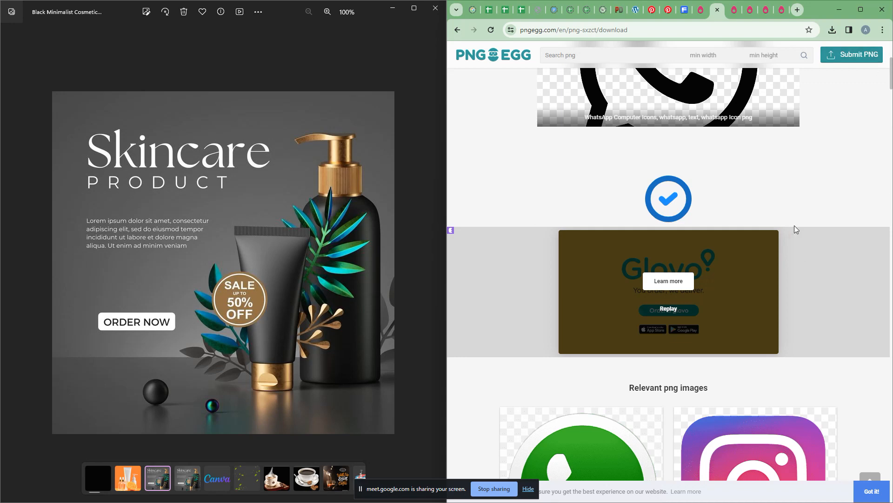
Step: Show the PNGEgg leaf search results in Chrome beside Canva's blank Page 2
click(733, 10)
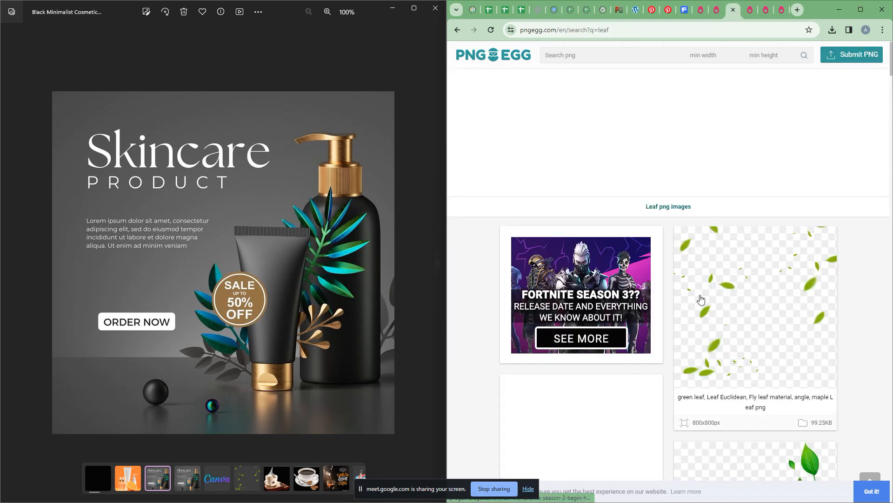
key(alt+Tab)
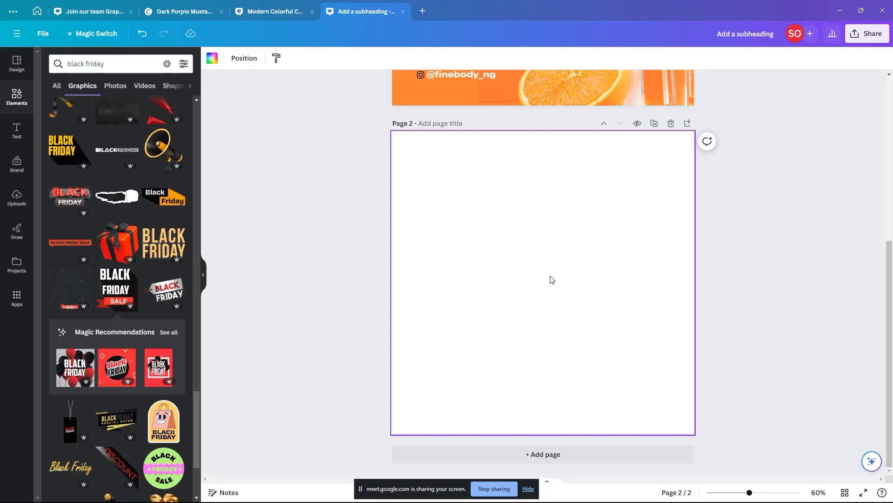
key(alt+Tab)
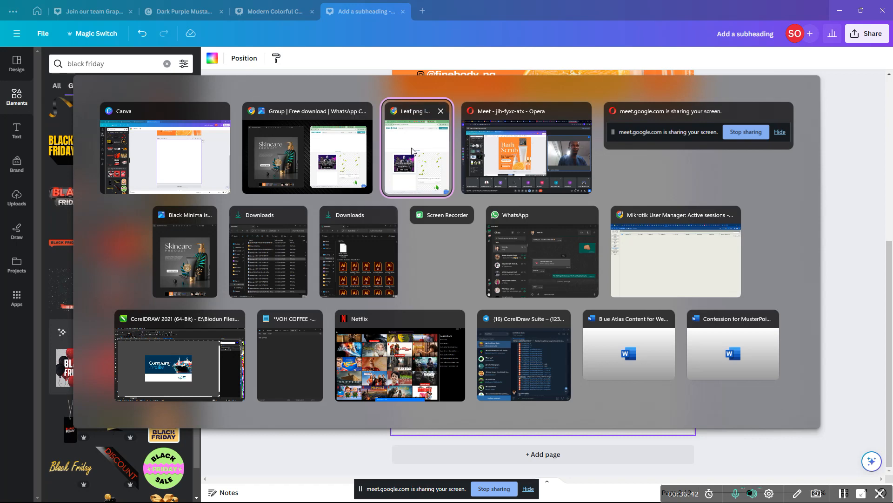
click(421, 153)
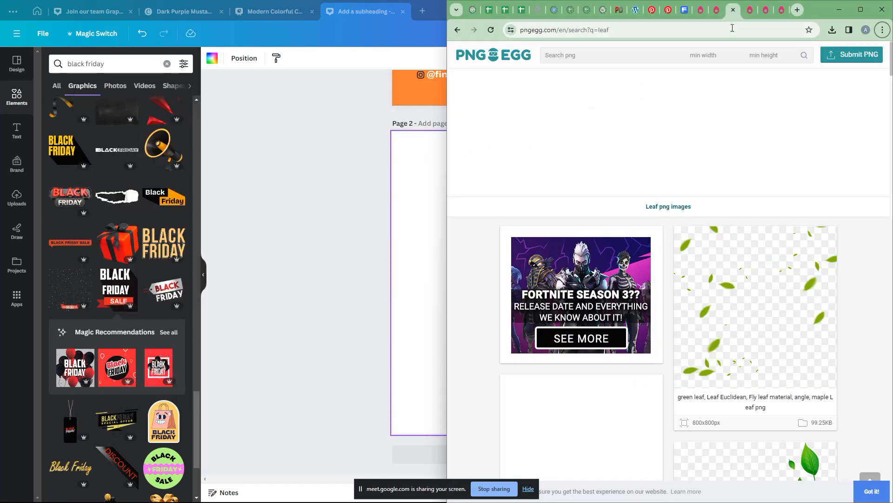
Step: Search PNGEgg for 'soap container' and scroll through the results
click(748, 10)
click(623, 55)
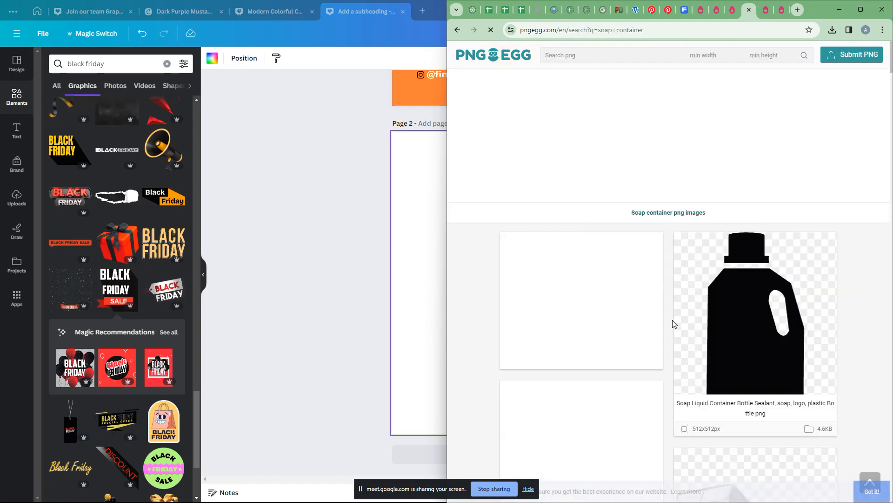
scroll(670, 350, down, 5)
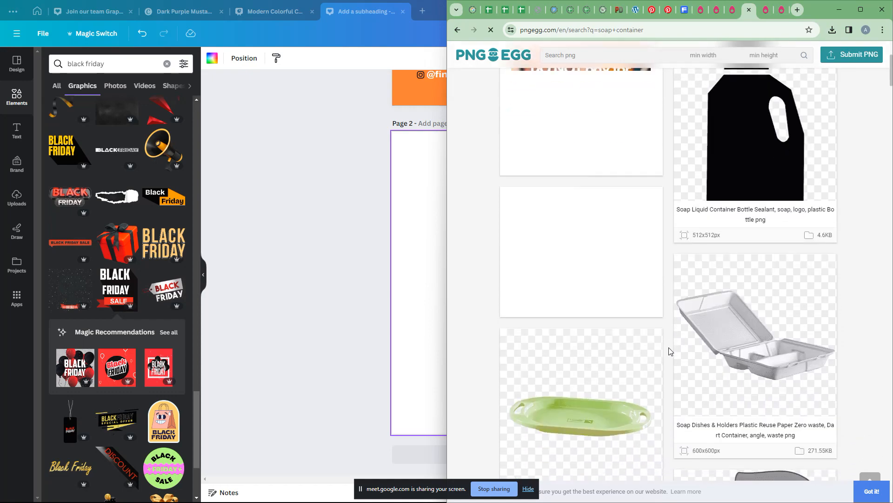
scroll(670, 350, down, 15)
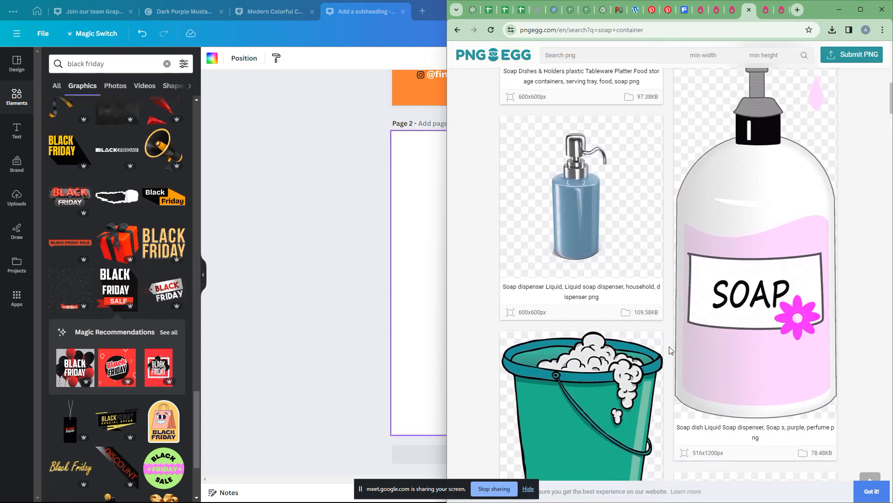
scroll(670, 350, down, 15)
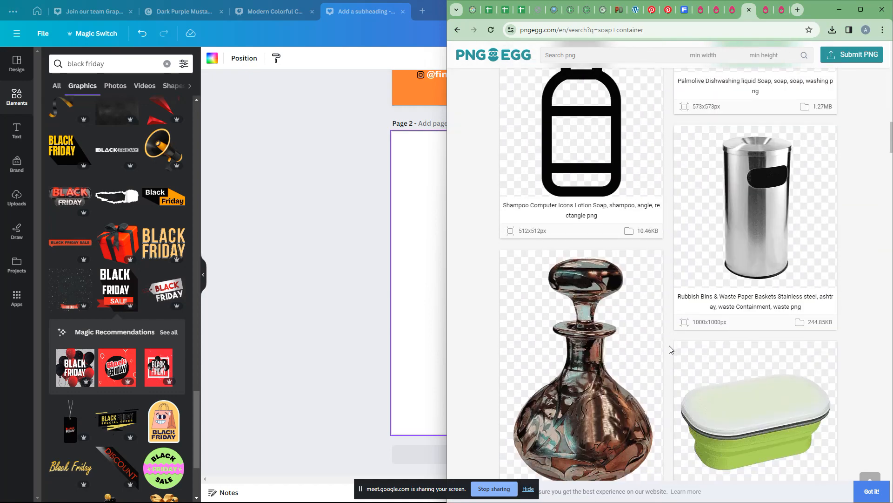
scroll(670, 349, down, 10)
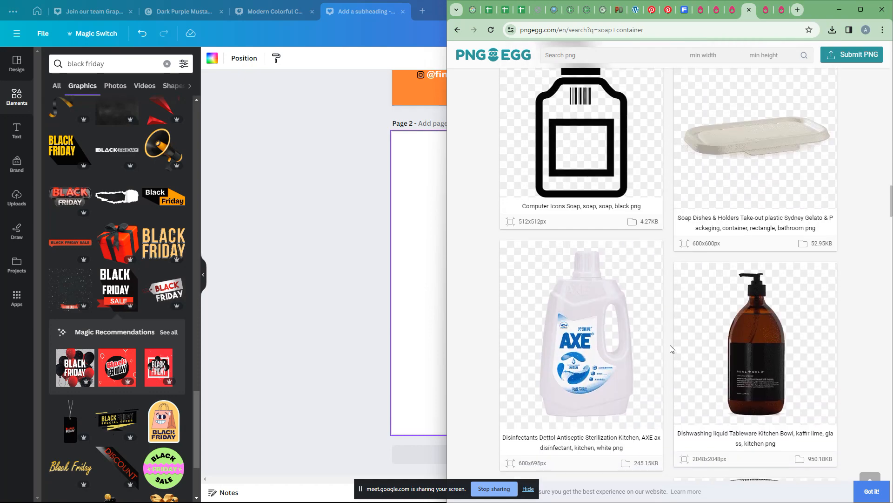
scroll(670, 348, down, 10)
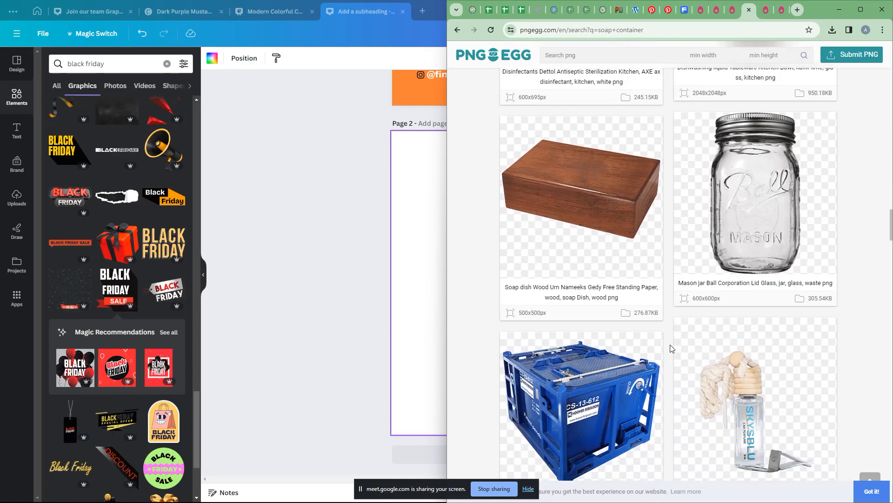
scroll(672, 348, down, 10)
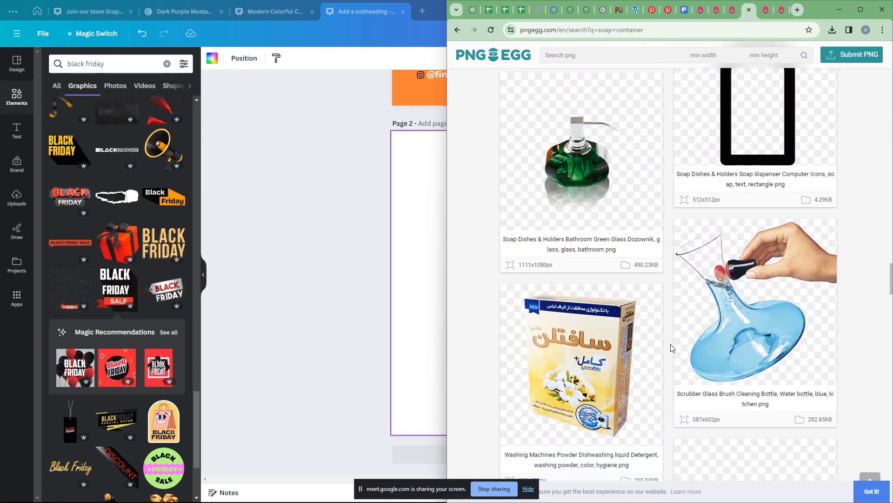
scroll(671, 348, down, 10)
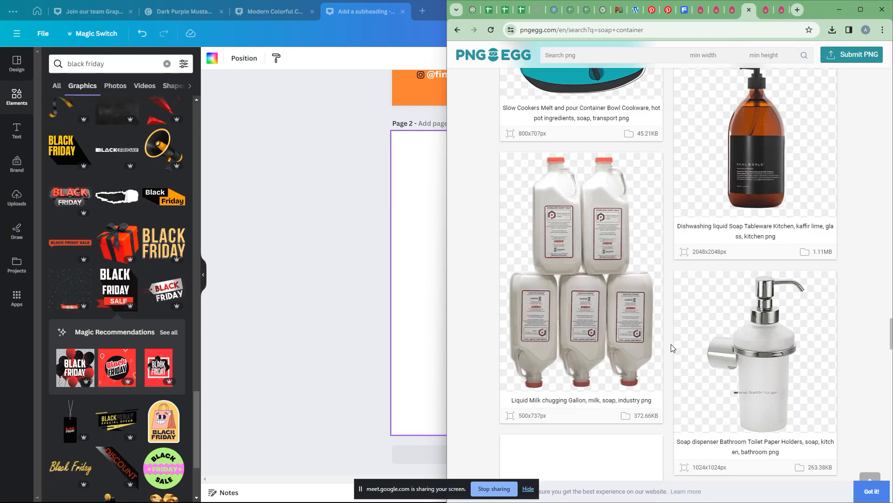
scroll(671, 348, up, 8)
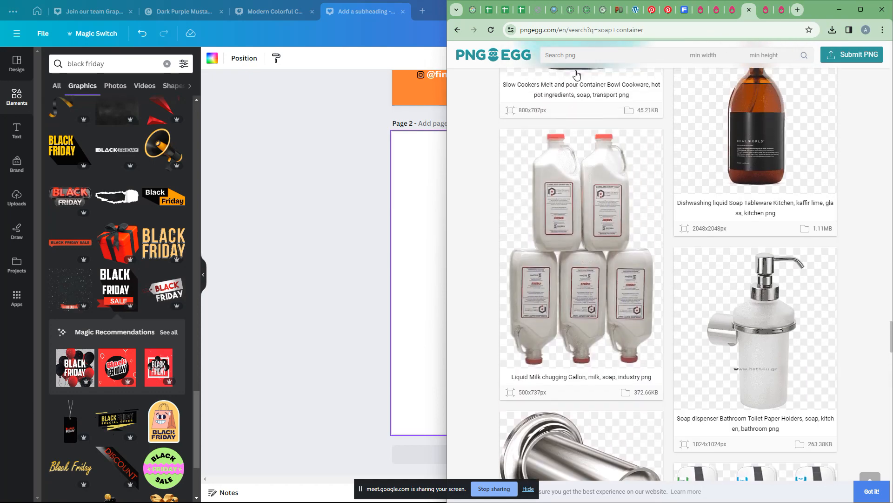
Step: Run another PNGEgg image search and scroll its results, briefly checking the Canva design
click(584, 57)
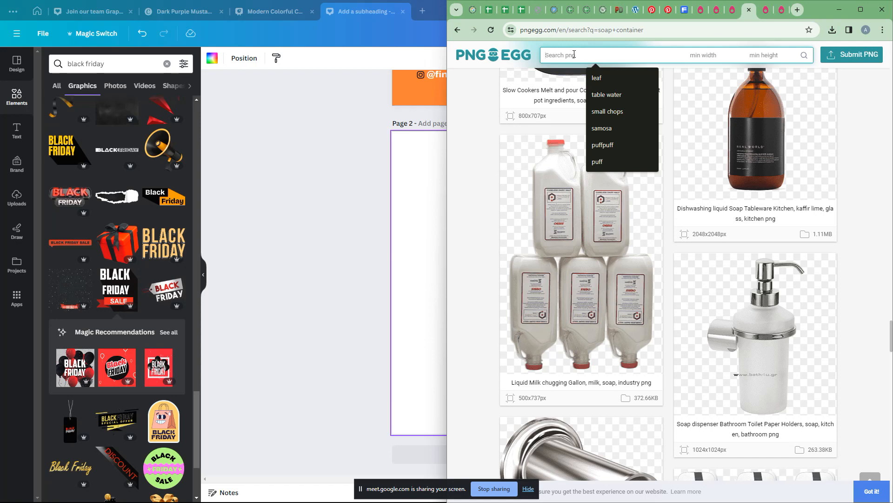
scroll(582, 56, down, 1)
key(alt+Tab)
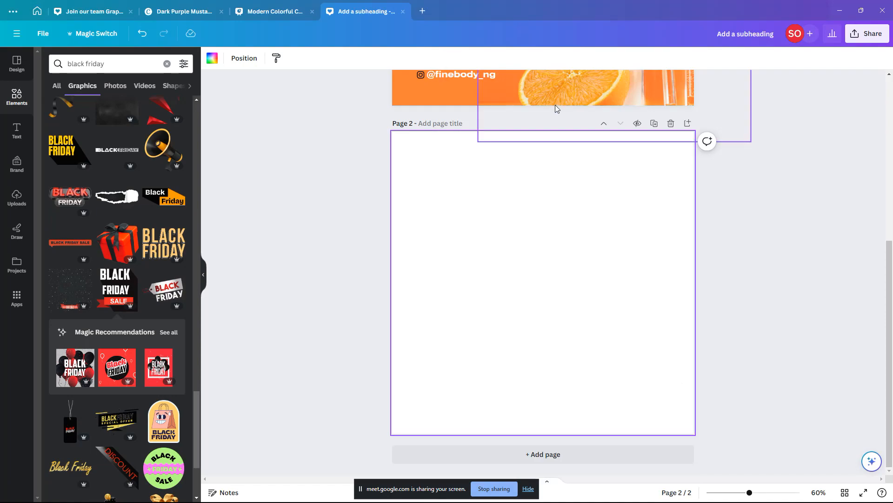
key(alt+Tab)
scroll(684, 321, down, 10)
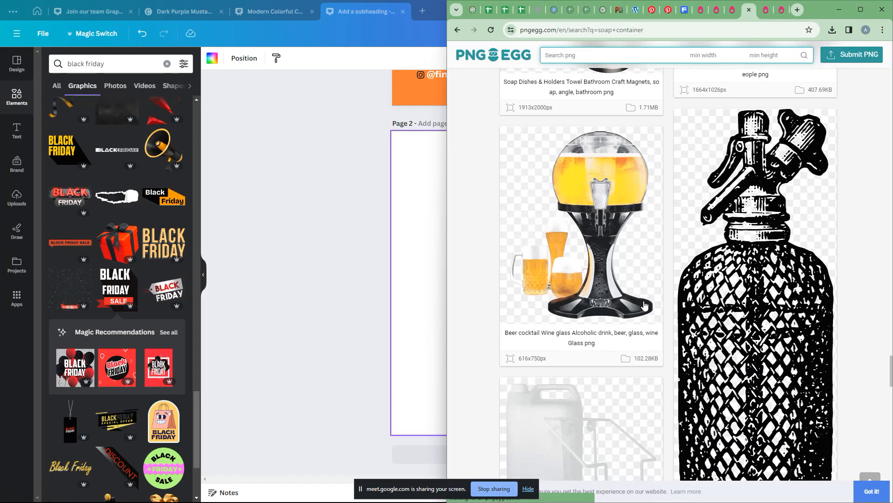
scroll(644, 304, up, 10)
Step: Search 'plastic' from the PNGEgg home page and browse the plastic png results
click(600, 58)
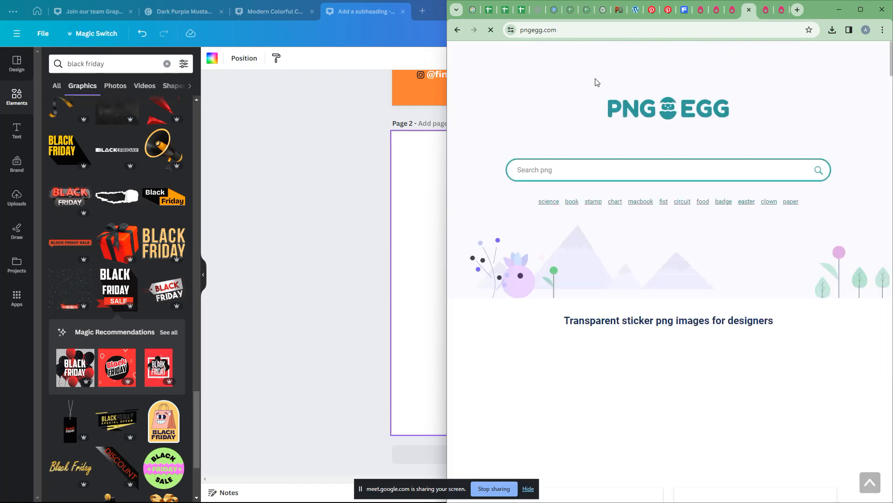
click(581, 174)
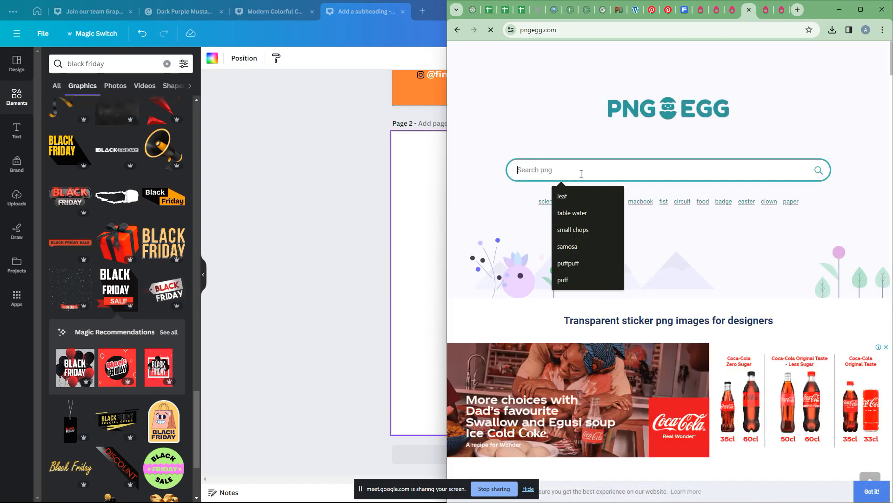
text(plastic)
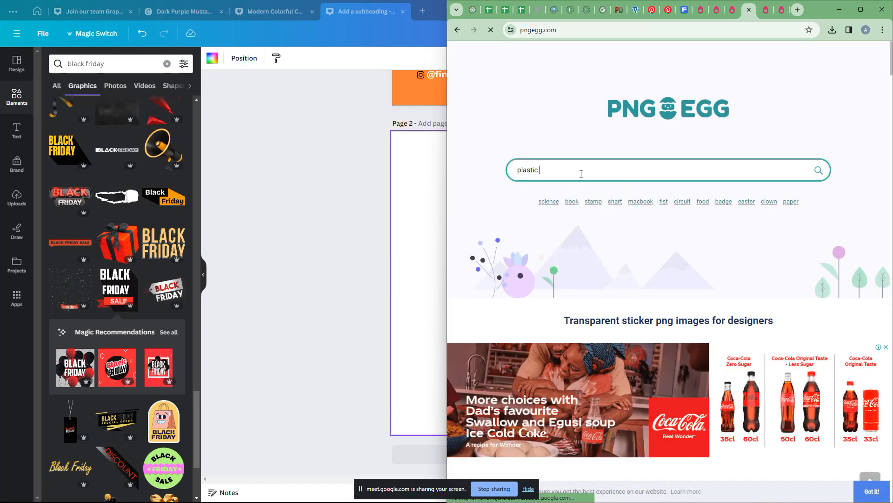
key(Return)
scroll(651, 326, down, 3)
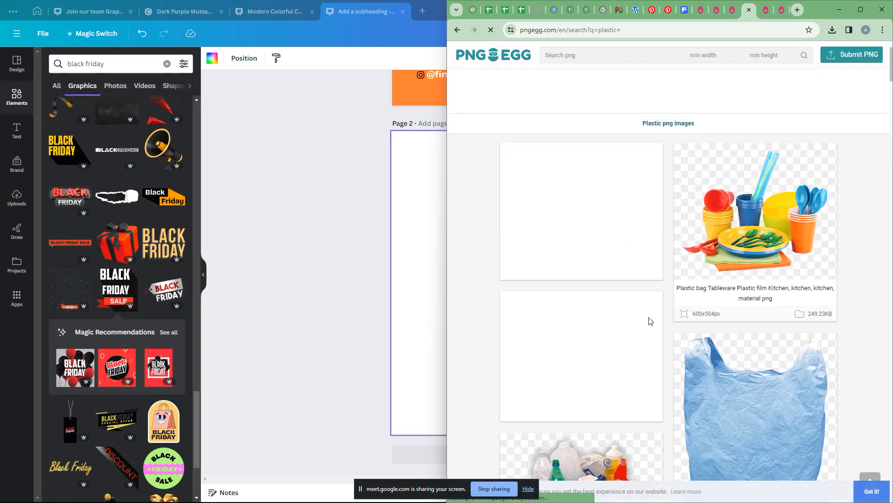
scroll(650, 321, down, 15)
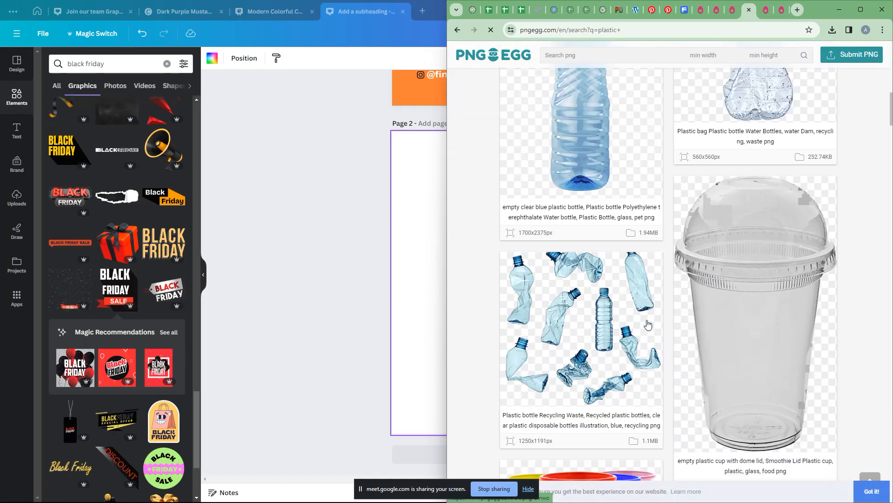
scroll(647, 323, down, 10)
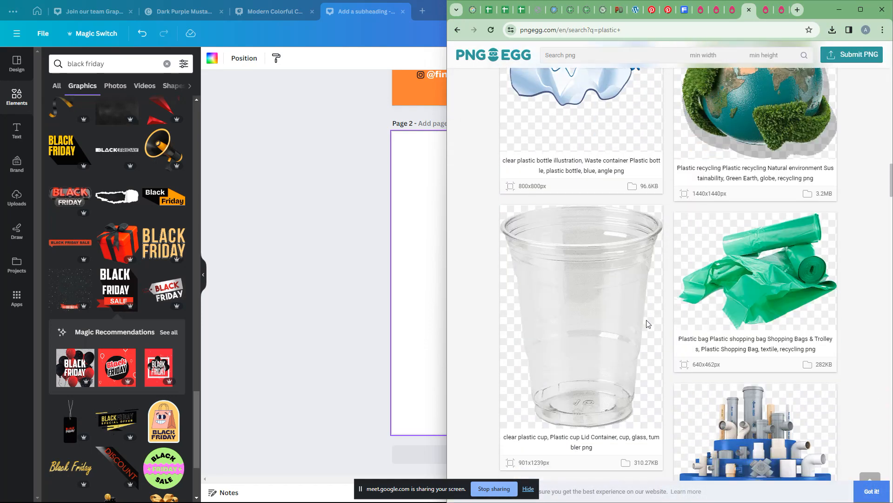
scroll(647, 323, down, 10)
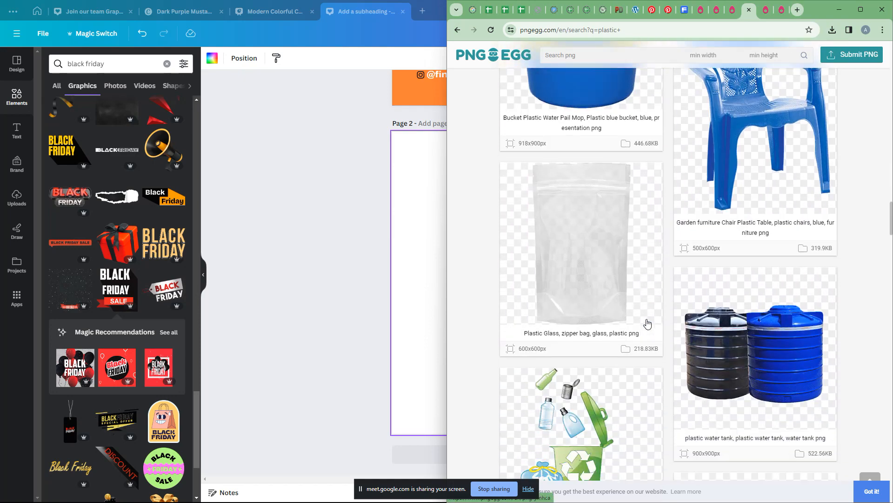
scroll(649, 323, down, 6)
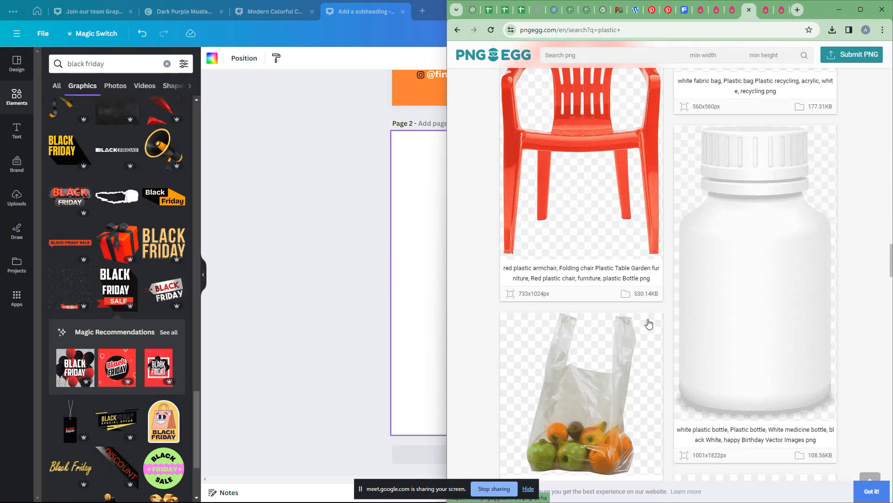
scroll(648, 323, up, 8)
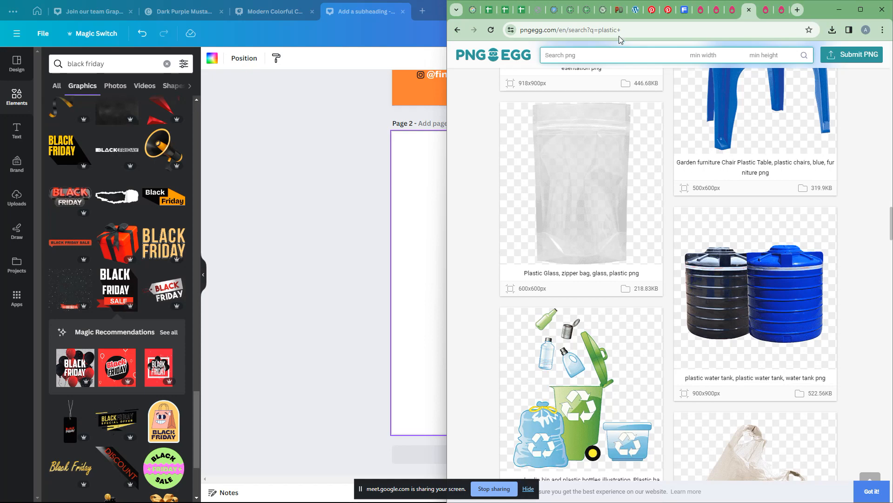
click(685, 11)
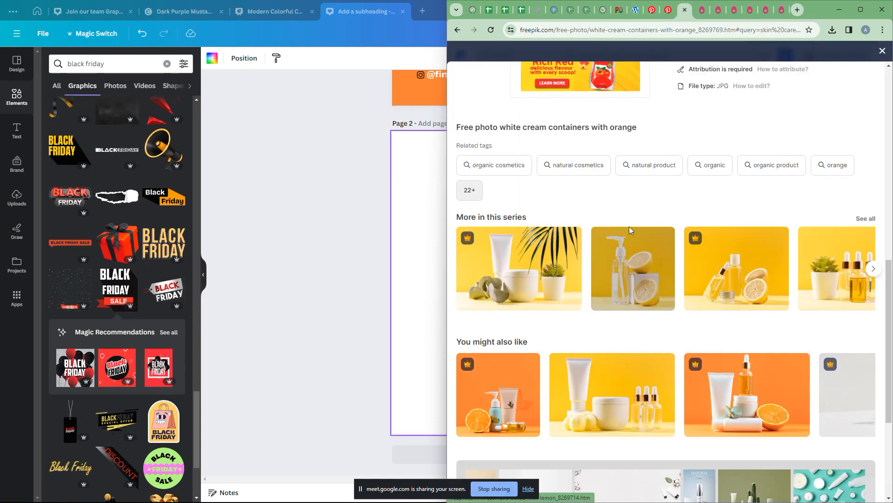
Step: Scroll the open Freepik image preview, then close it to return to the results
scroll(606, 175, up, 10)
scroll(637, 255, down, 9)
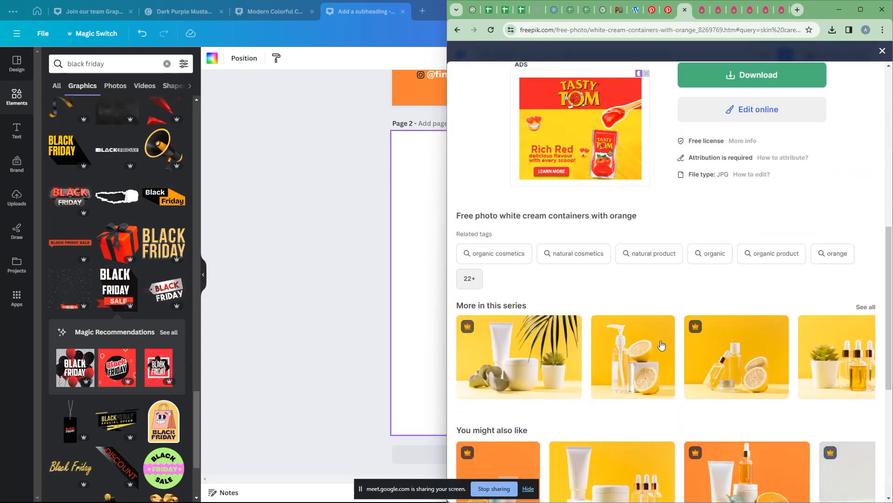
scroll(661, 344, down, 6)
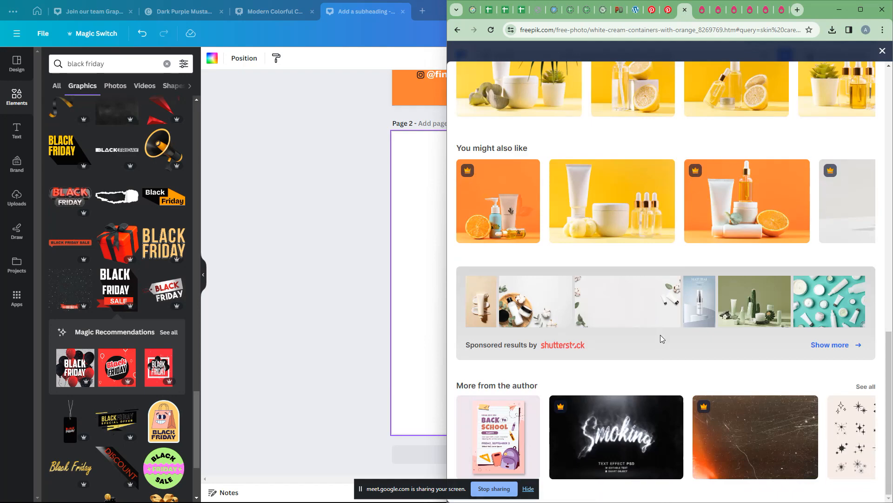
scroll(698, 210, up, 14)
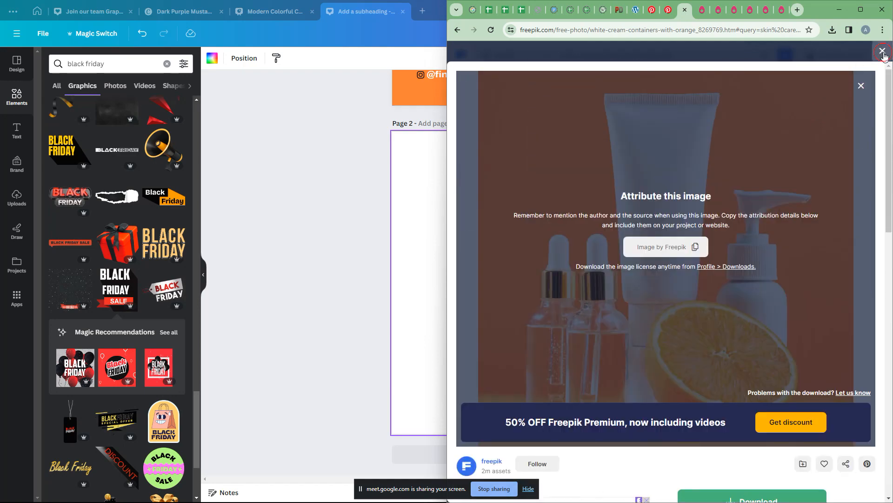
click(884, 55)
Step: Scroll to the bottom of the 'skin care product bottle and tube' results and go to page 3
scroll(696, 332, down, 5)
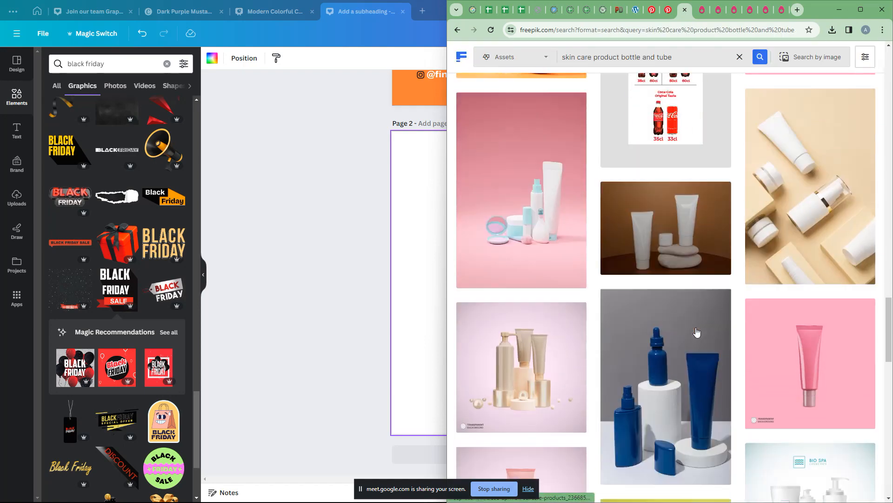
scroll(694, 334, down, 4)
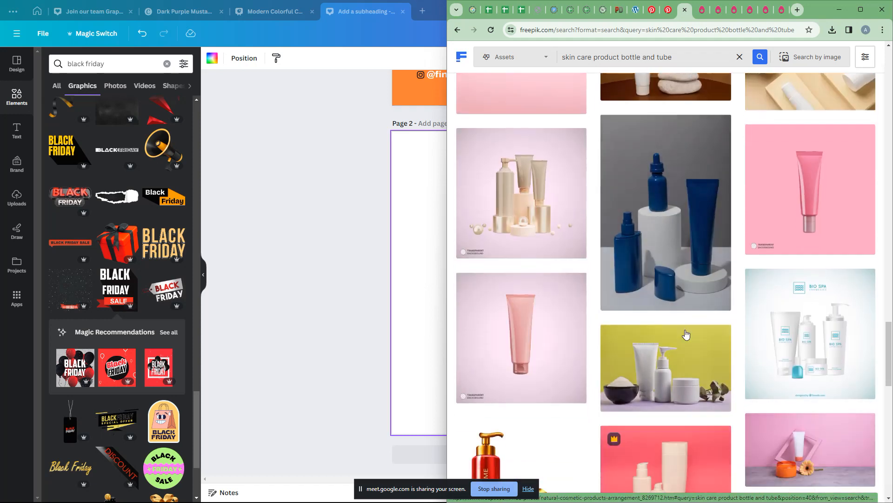
scroll(686, 333, down, 5)
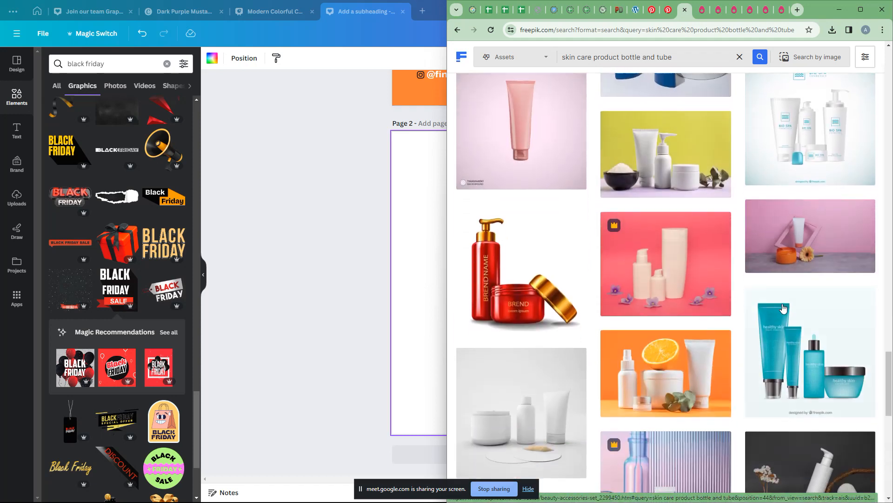
scroll(535, 319, down, 1)
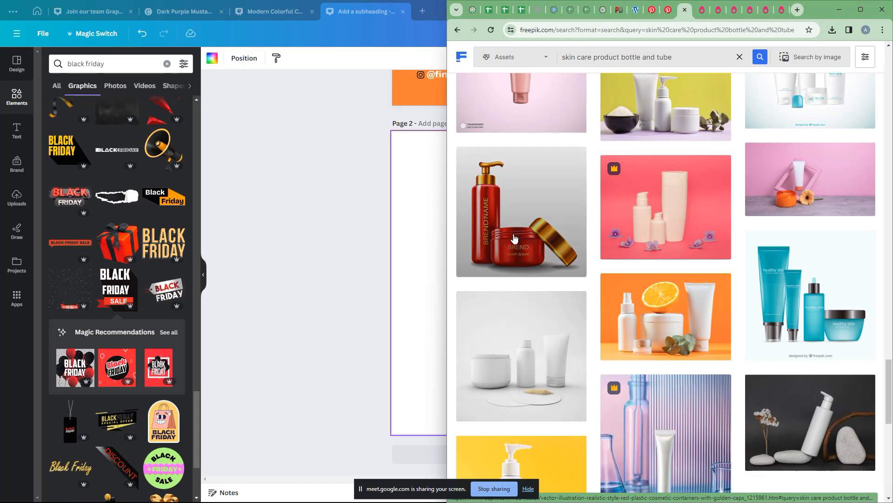
scroll(514, 246, down, 5)
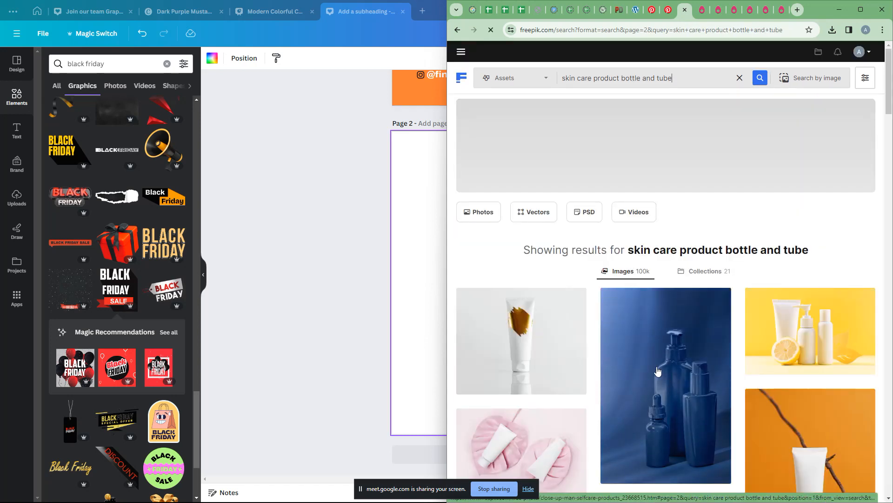
scroll(657, 371, down, 6)
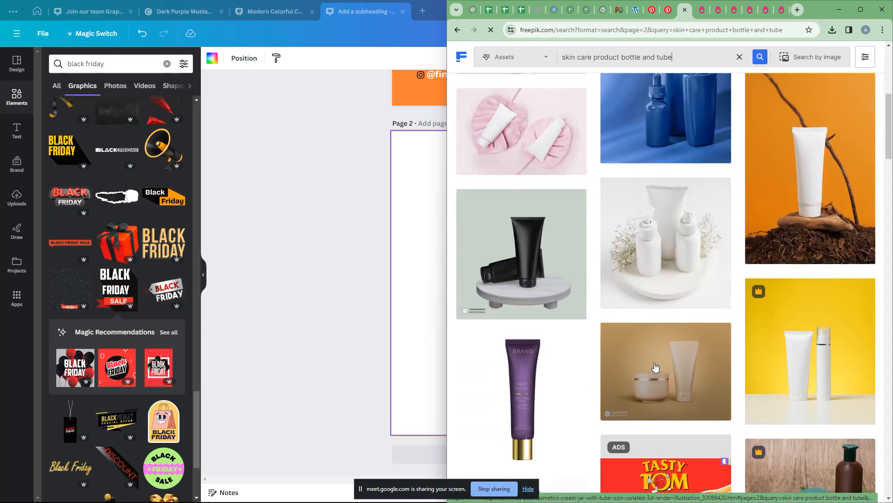
scroll(656, 363, down, 6)
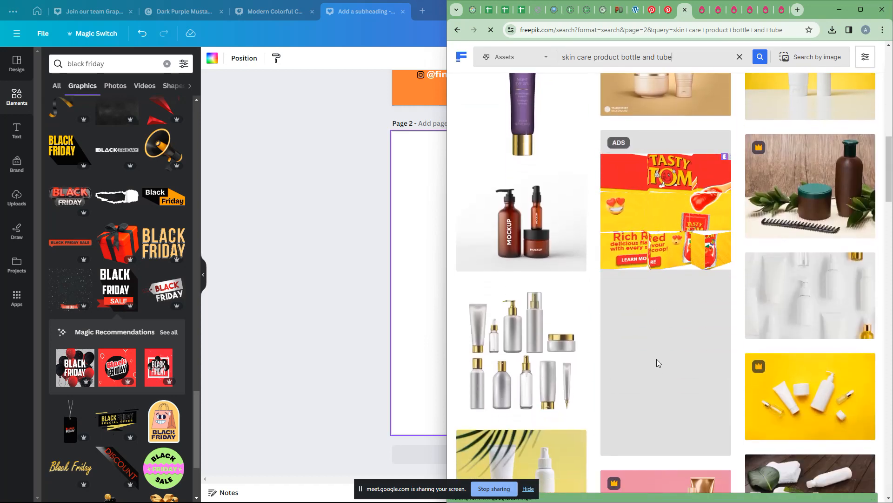
scroll(657, 363, down, 6)
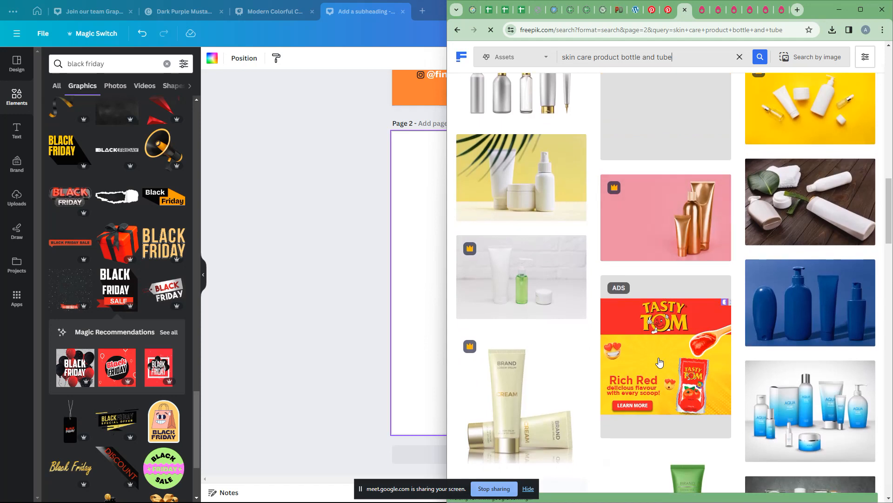
scroll(659, 362, down, 4)
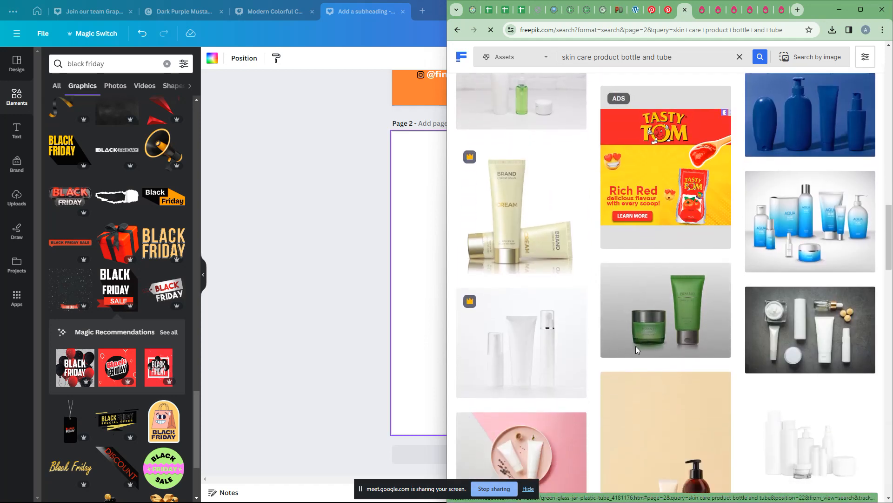
scroll(636, 345, down, 4)
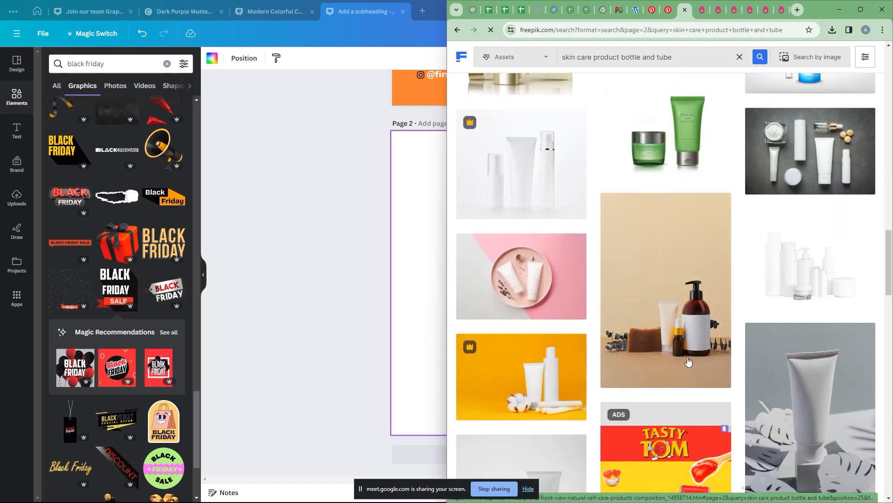
scroll(678, 347, down, 7)
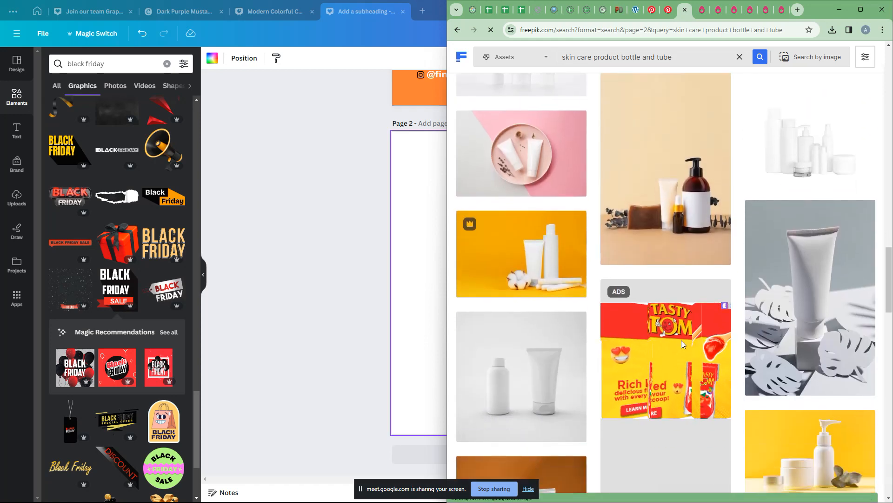
scroll(681, 344, down, 7)
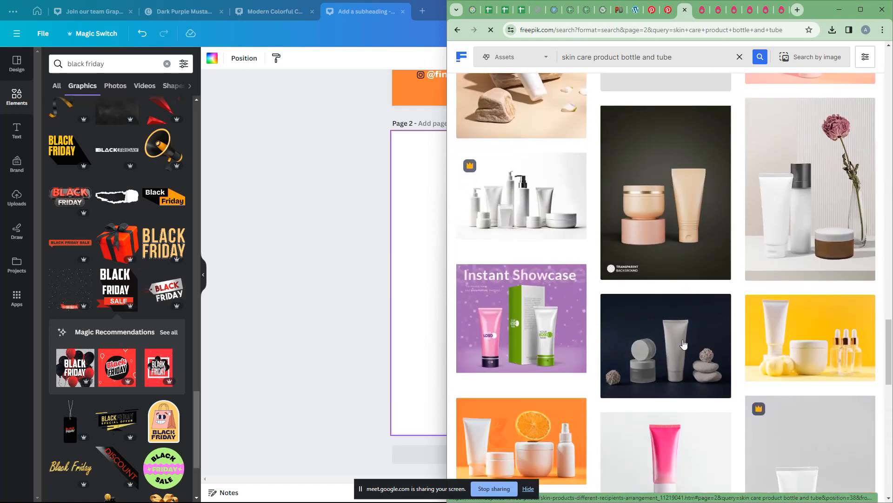
scroll(683, 343, down, 2)
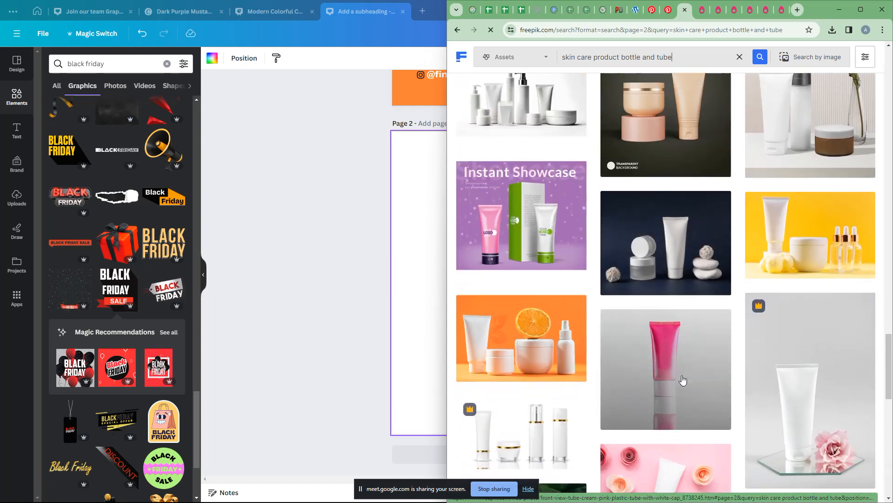
scroll(682, 380, down, 4)
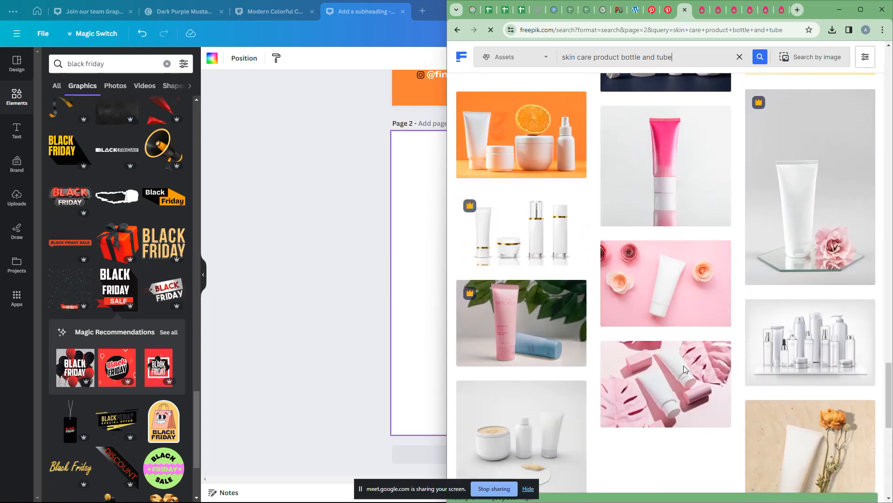
scroll(684, 369, down, 3)
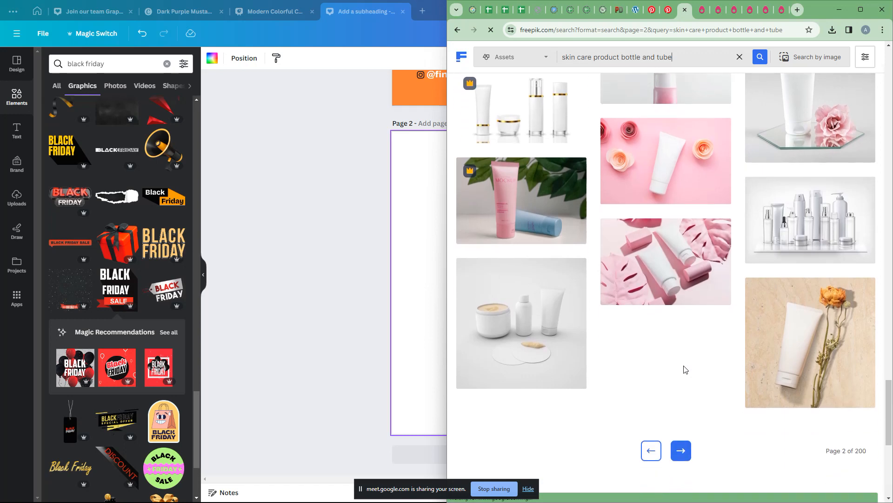
scroll(684, 369, down, 4)
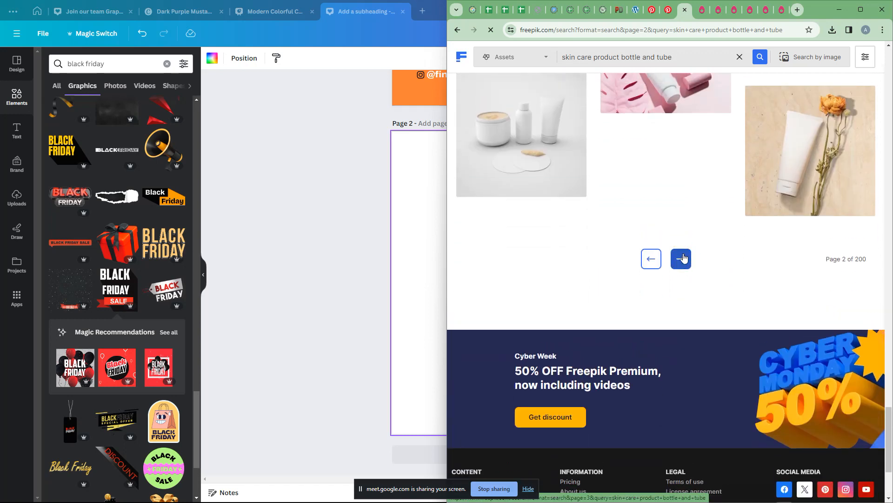
click(681, 259)
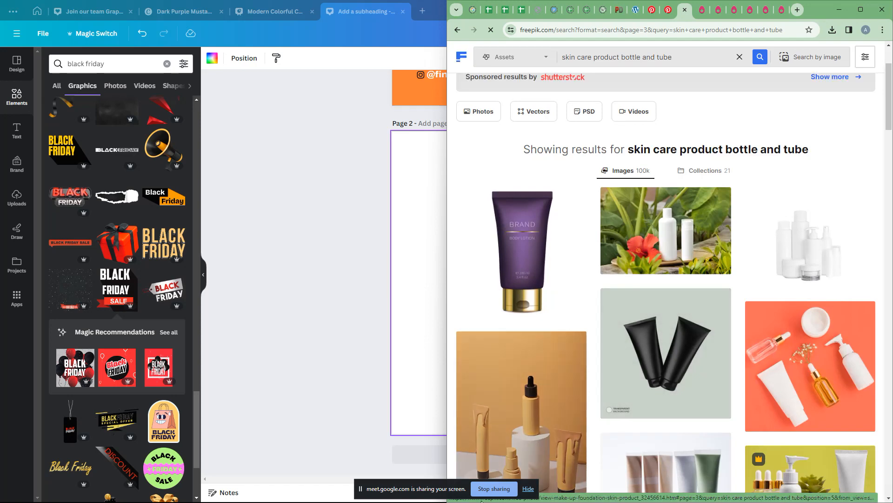
key(super+Tab)
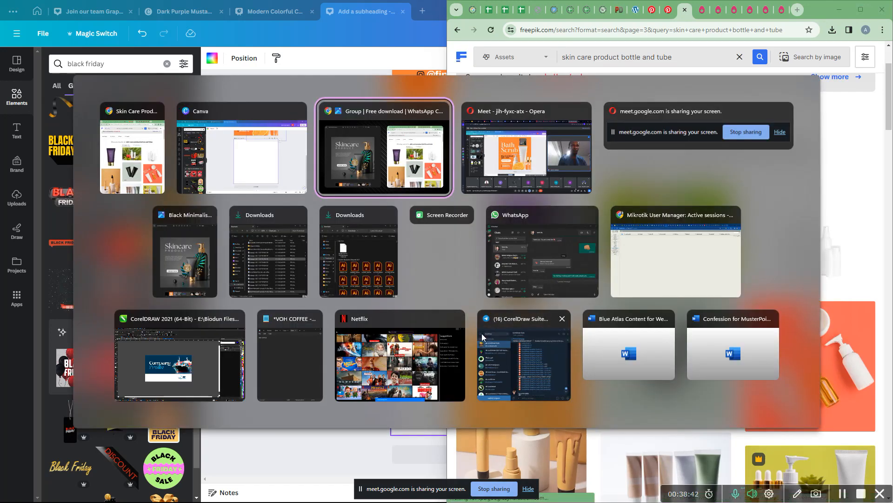
Step: Close the unneeded CorelDraw Suite window from the open-windows overview
click(563, 318)
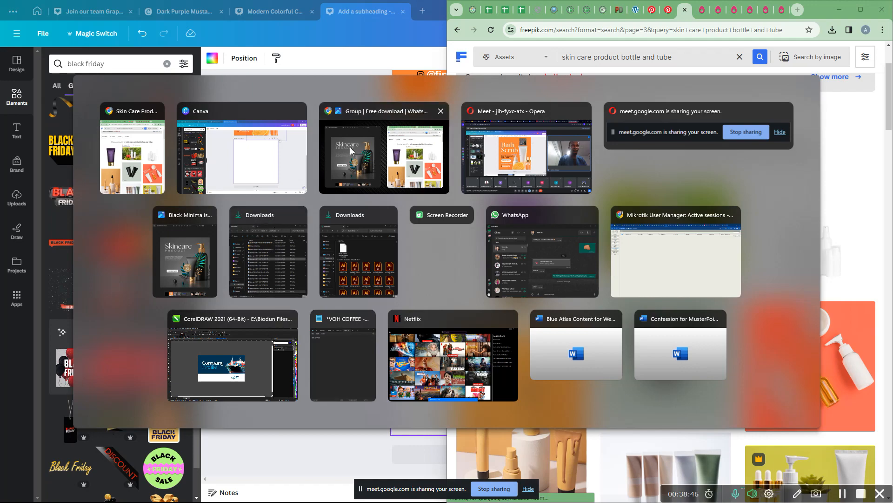
key(alt+Tab)
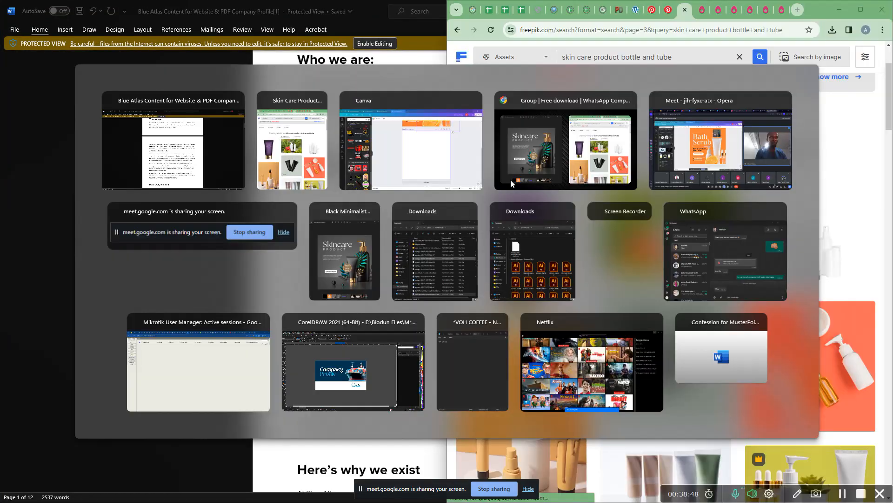
key(super)
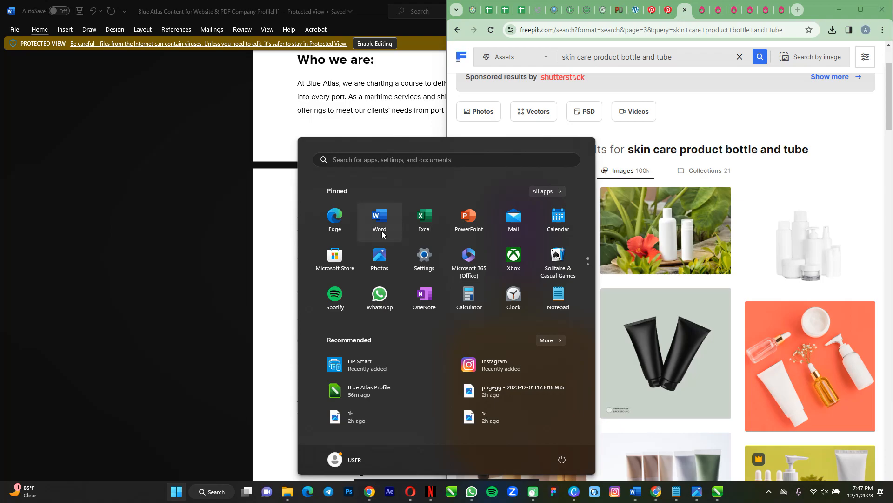
key(alt+Tab)
key(alt+Tab)
Step: Launch Adobe Photoshop 2022 via a 'photo' Start search, then return to the Freepik window
key(super)
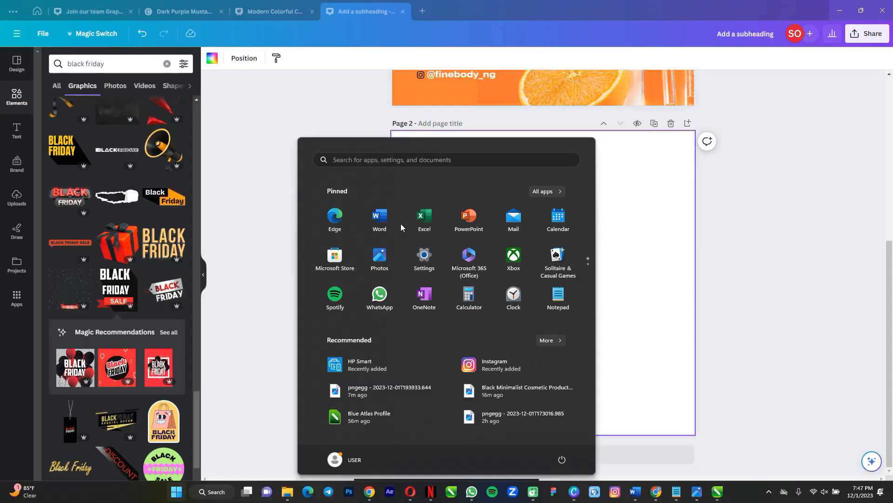
text(photo)
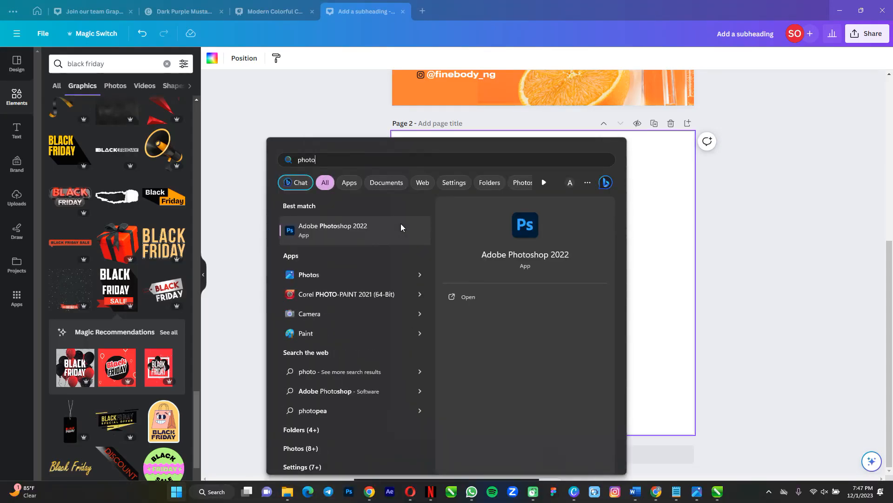
key(Return)
key(alt+Tab)
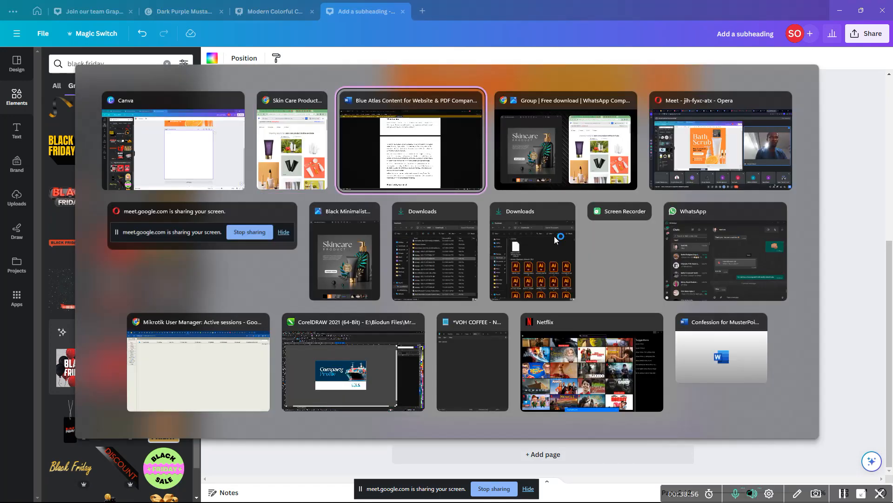
key(alt+Tab)
key(alt+shift+Tab)
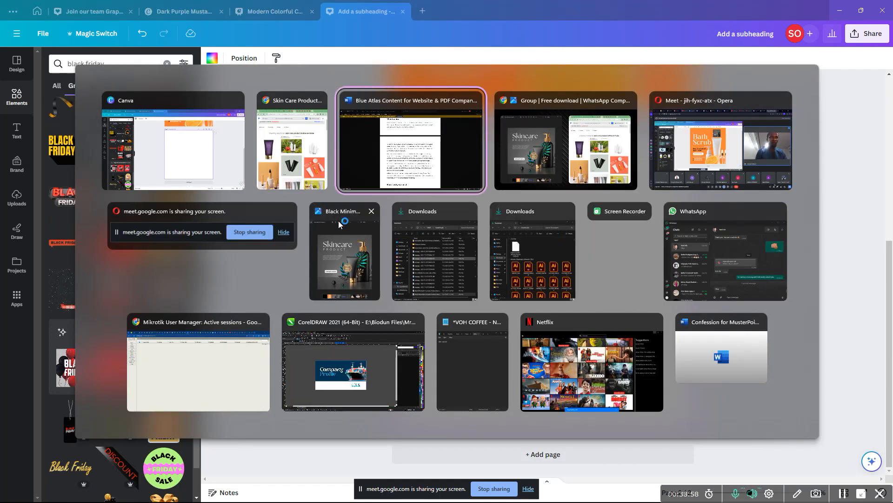
key(alt+shift+Tab)
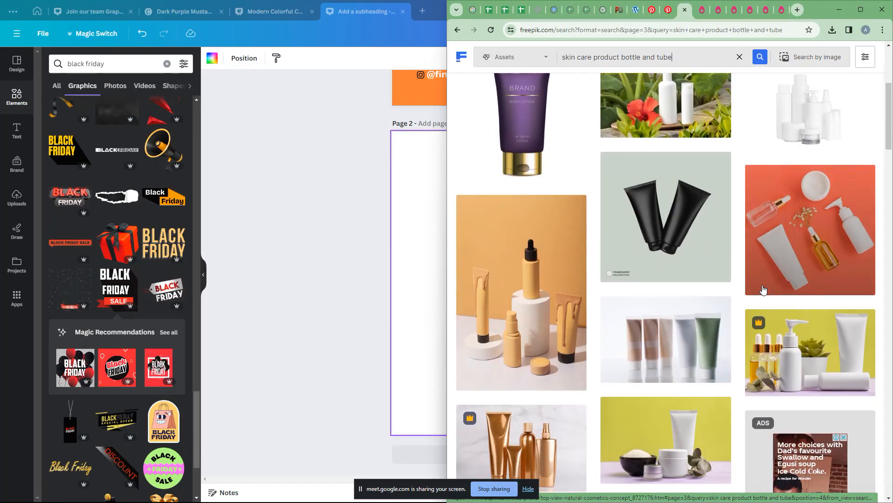
Step: Open the cream jar photo, choose its Large 2000 × 1997px download, and close the details
scroll(763, 289, down, 5)
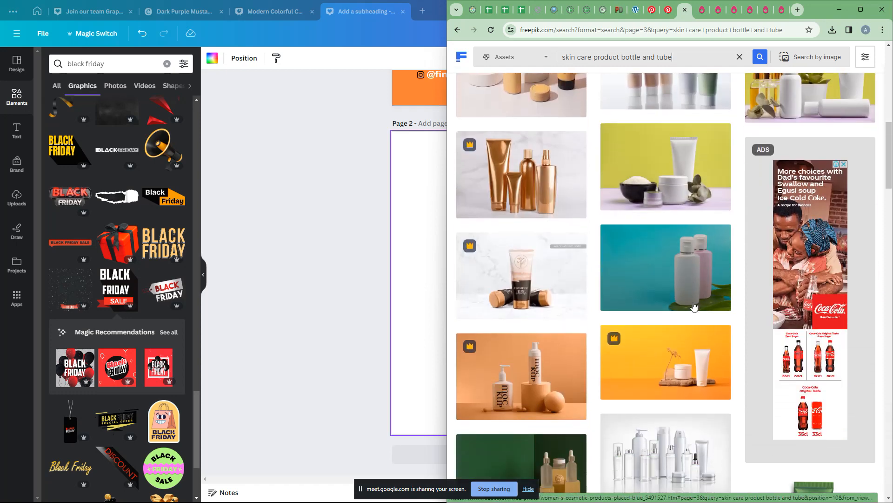
scroll(693, 306, down, 7)
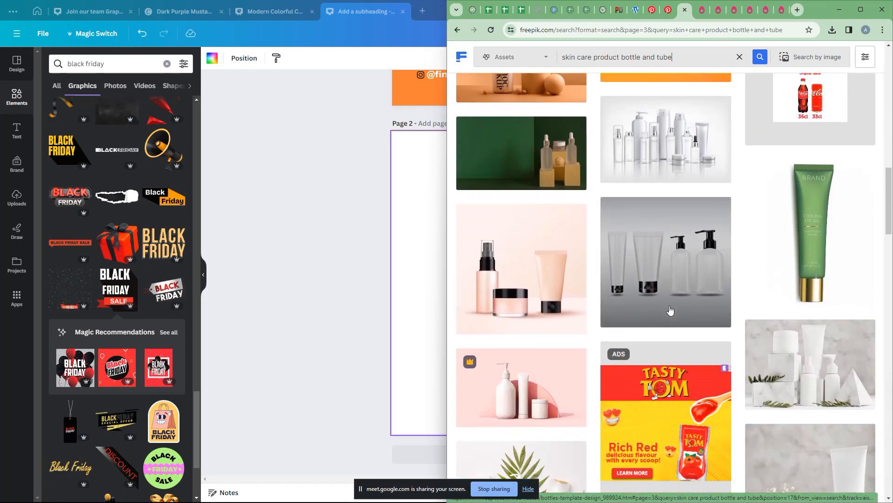
scroll(670, 309, down, 5)
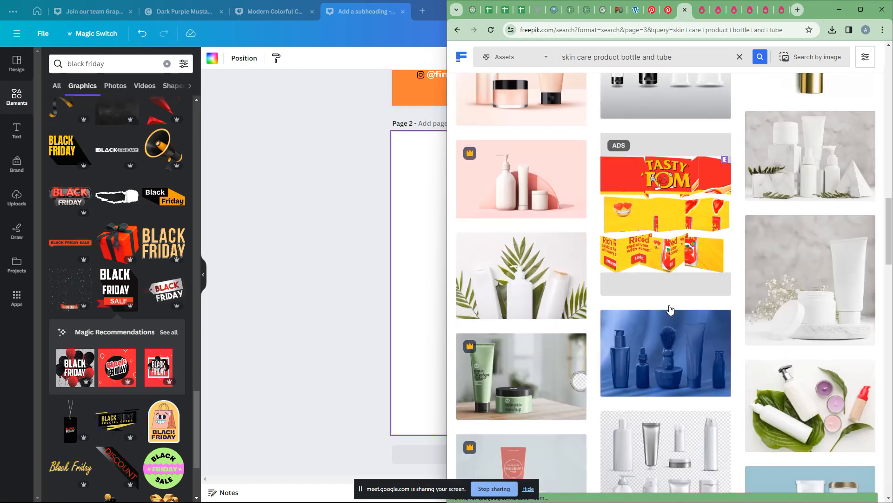
scroll(669, 308, down, 1)
click(807, 254)
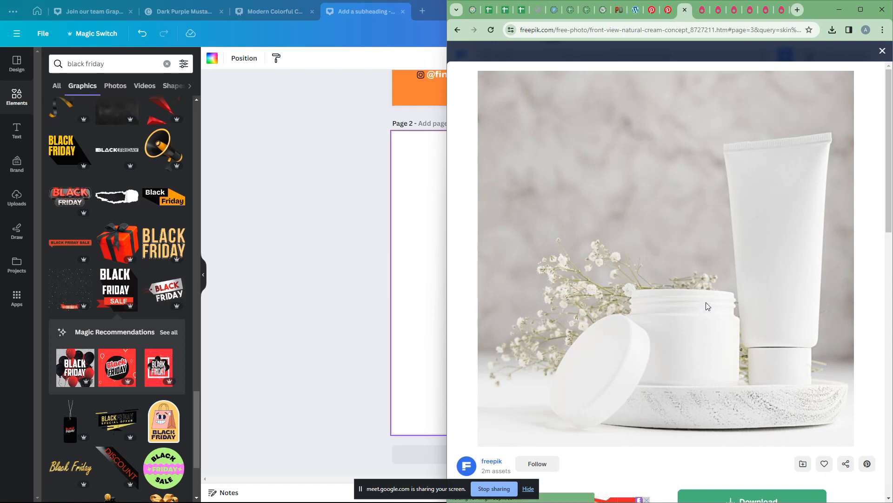
scroll(743, 362, down, 5)
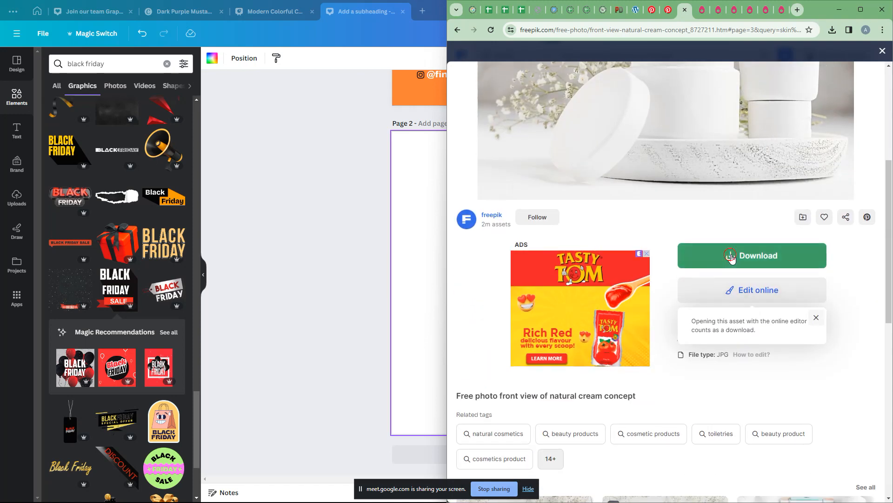
scroll(761, 424, down, 2)
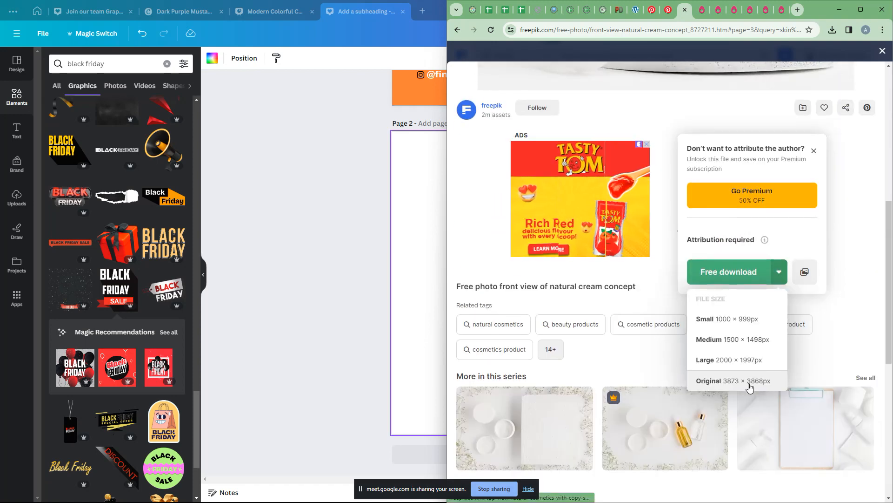
click(748, 367)
scroll(664, 287, down, 5)
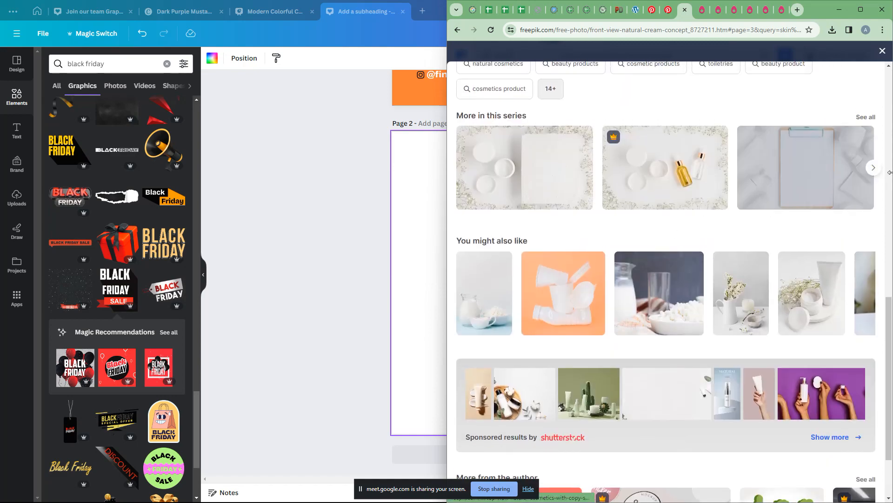
click(882, 51)
scroll(642, 321, down, 4)
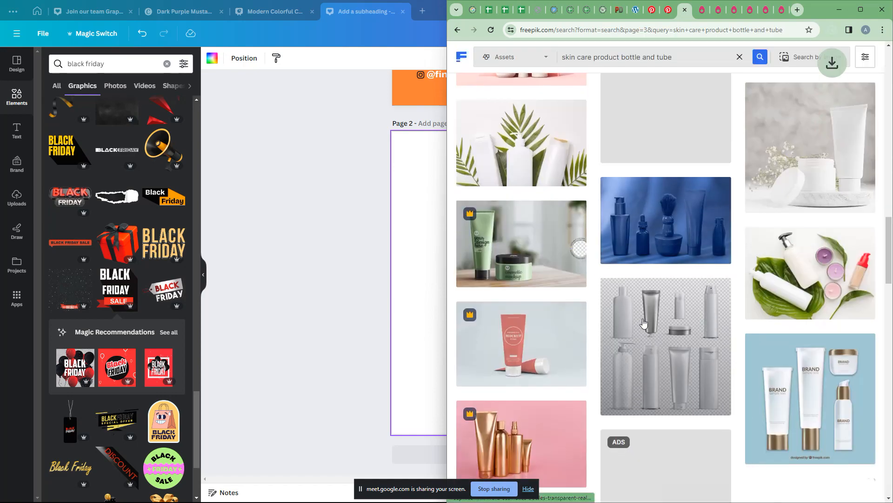
scroll(853, 233, up, 3)
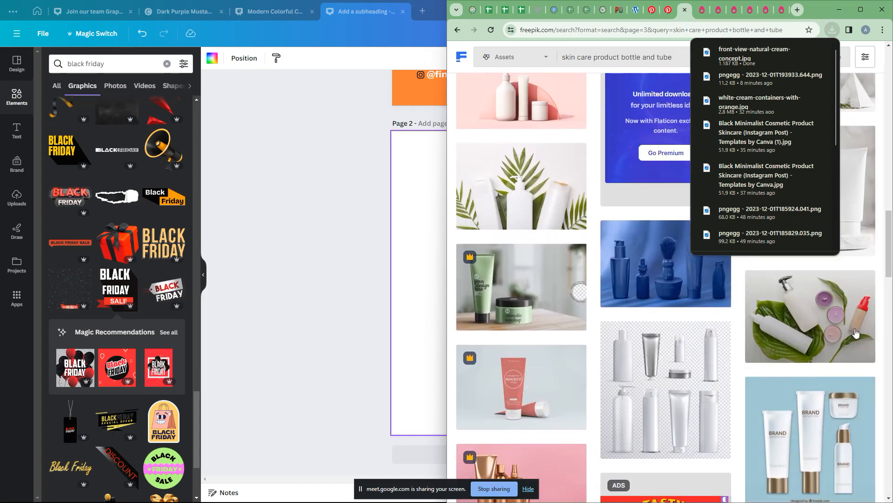
Step: Open the spa accessories on a leaf photo, start its download, and close the details
click(801, 340)
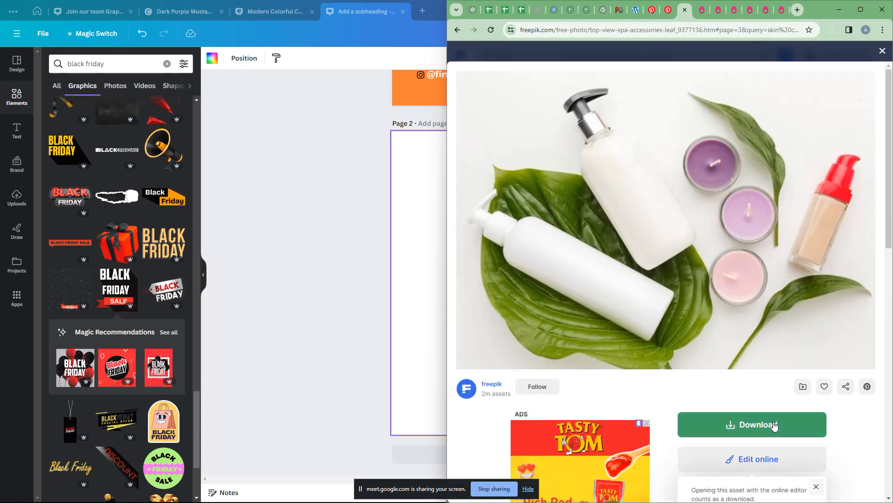
click(774, 426)
scroll(784, 435, down, 3)
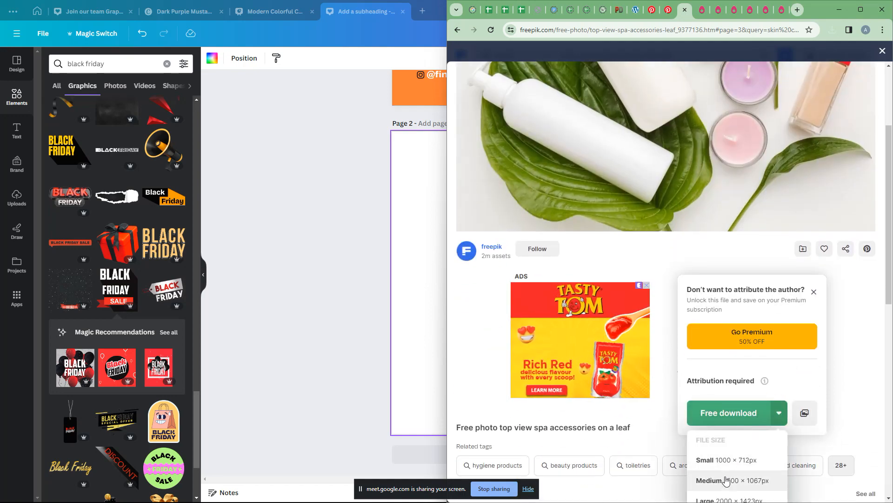
scroll(718, 444, down, 4)
scroll(660, 262, up, 7)
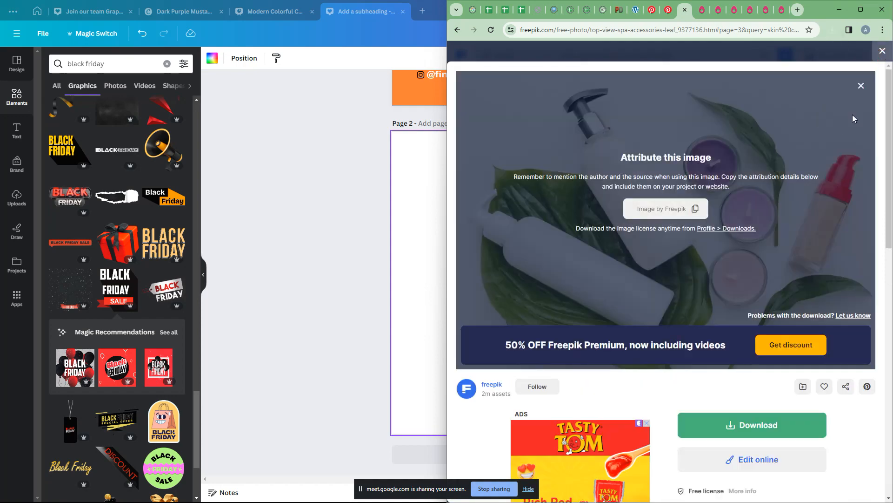
click(861, 85)
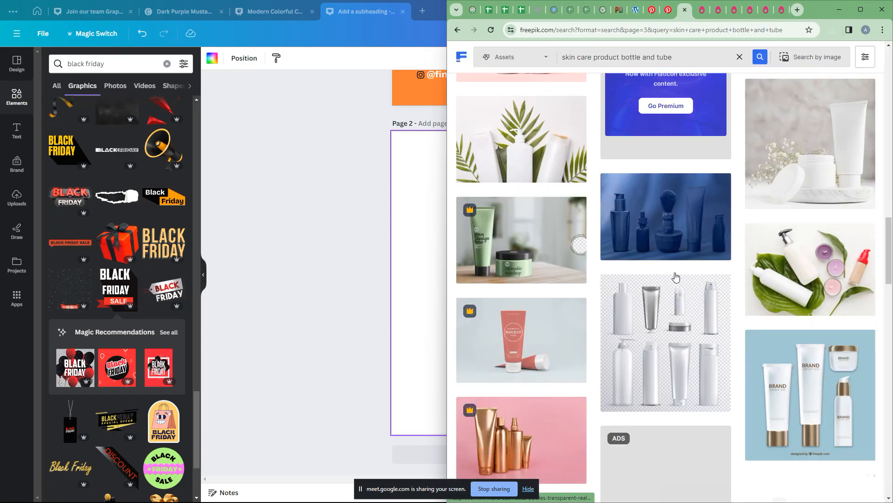
Step: Scroll down through the 'skin care product bottle and tube' results on Freepik
scroll(672, 292, down, 7)
scroll(672, 291, down, 5)
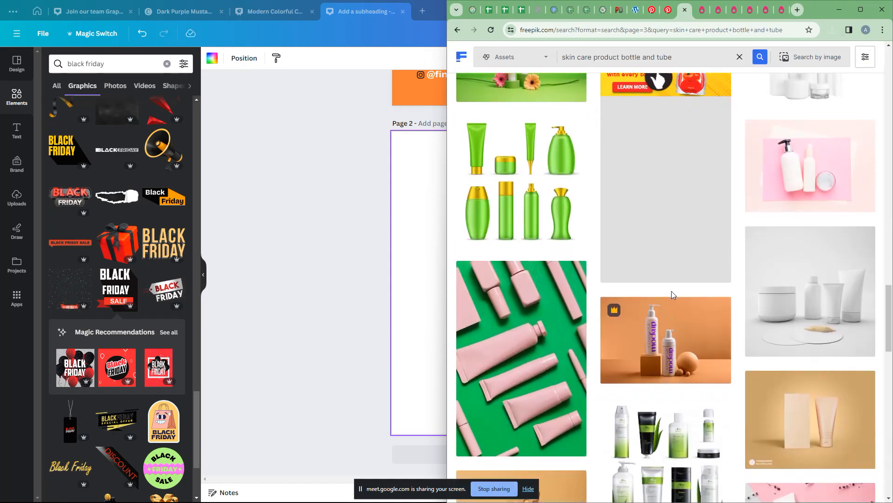
scroll(706, 331, down, 1)
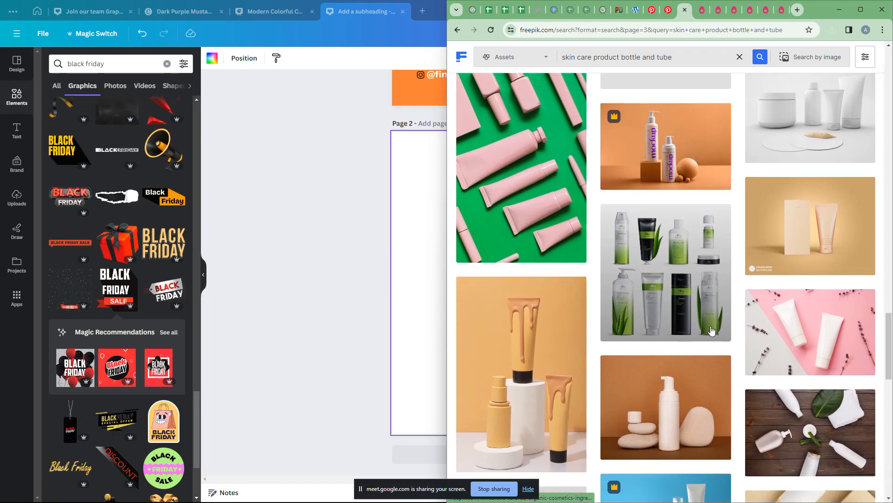
scroll(754, 317, down, 1)
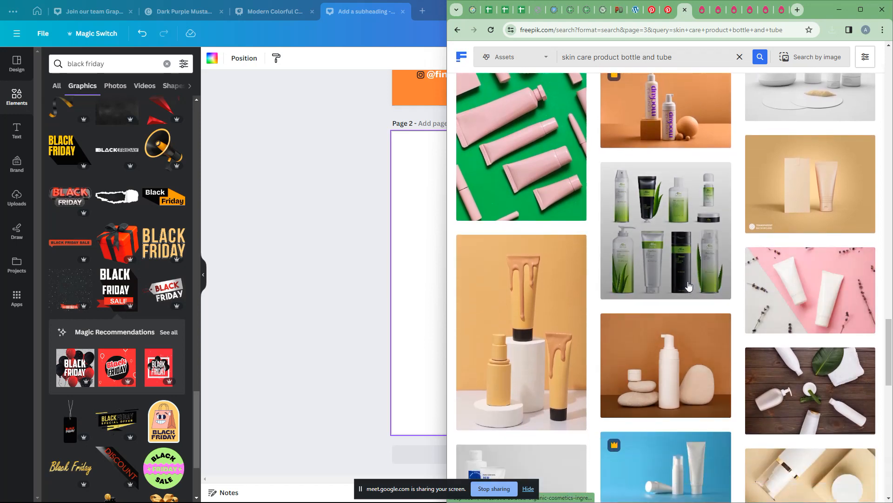
scroll(689, 285, down, 8)
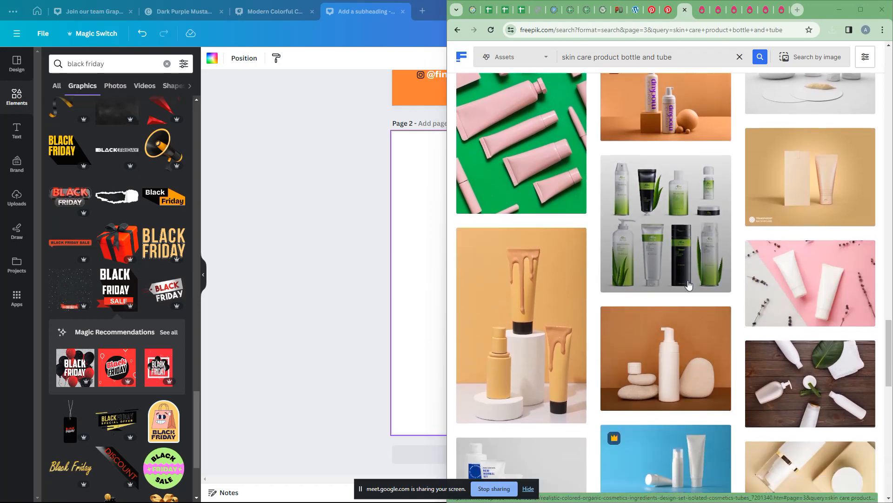
scroll(688, 285, down, 3)
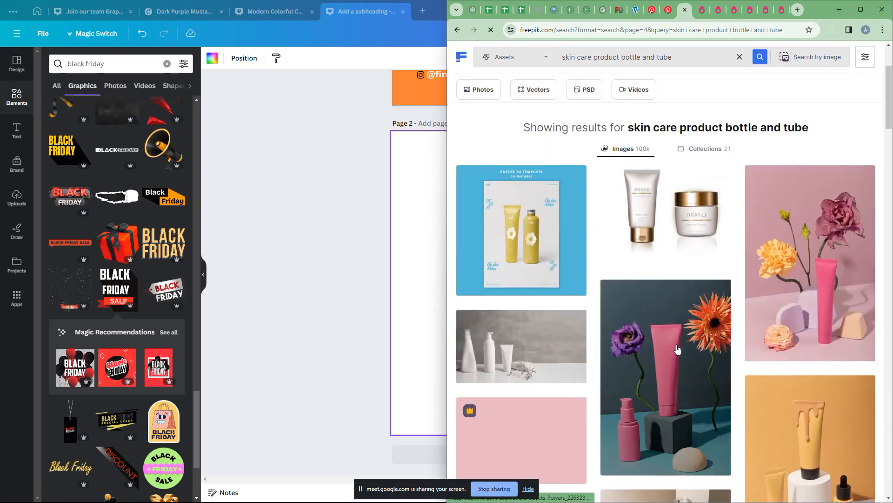
scroll(678, 349, down, 8)
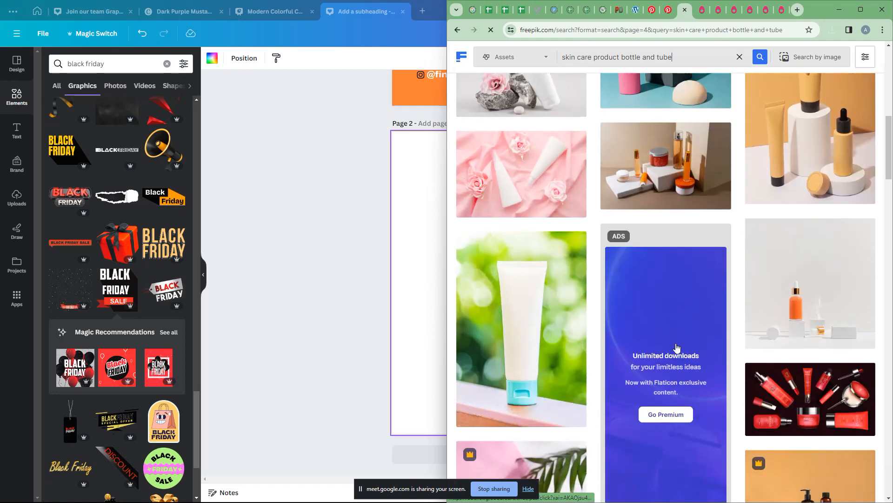
scroll(758, 335, down, 5)
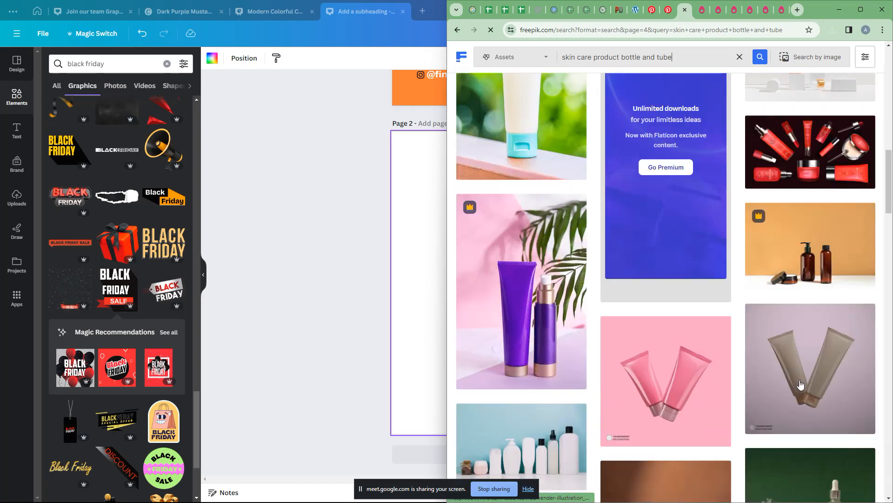
Step: Open the frosted dropper bottles photo and download its Large version from the Free download menu
scroll(800, 384, down, 6)
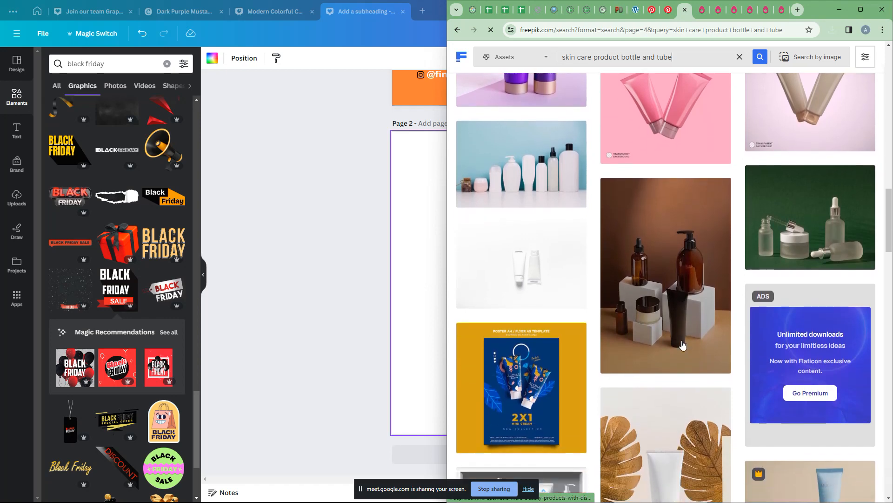
click(682, 345)
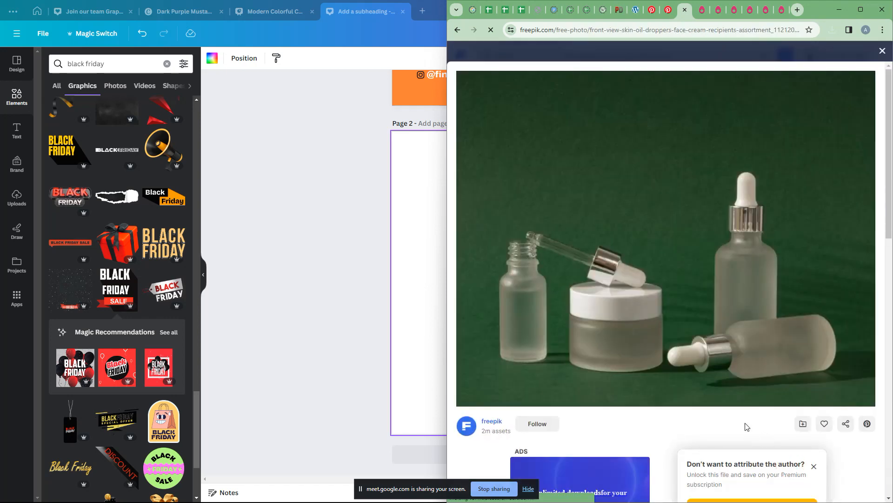
scroll(787, 428, down, 4)
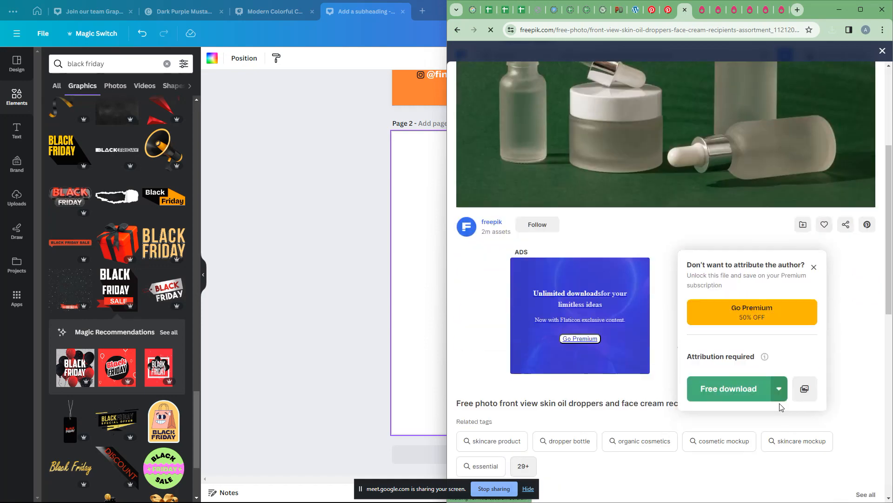
click(780, 395)
click(755, 470)
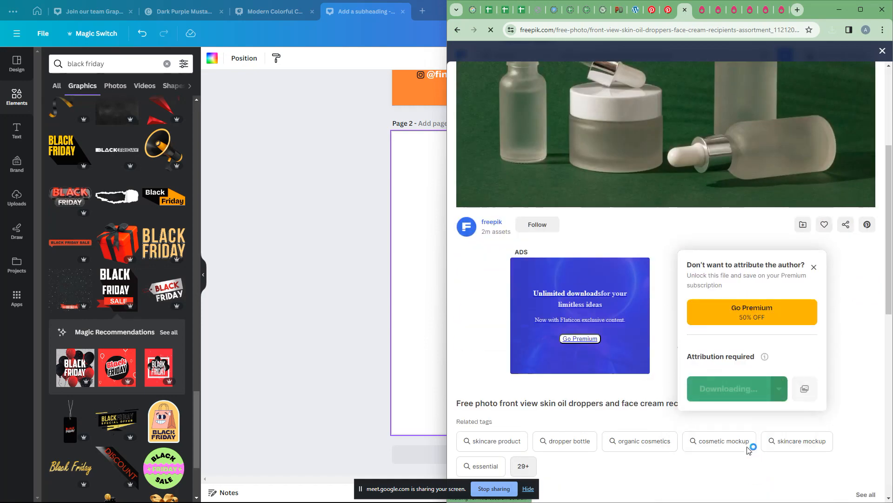
scroll(715, 337, down, 9)
key(alt+Tab)
key(alt+Tab)
key(alt+Tab)
key(alt+Tab)
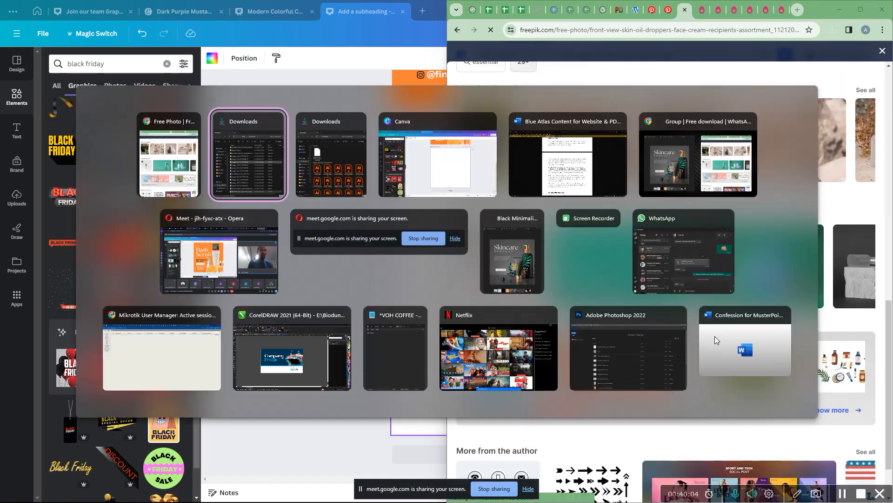
Step: Bring Photoshop to the front and dismiss the new-document setup
key(alt+Tab)
key(alt+Tab)
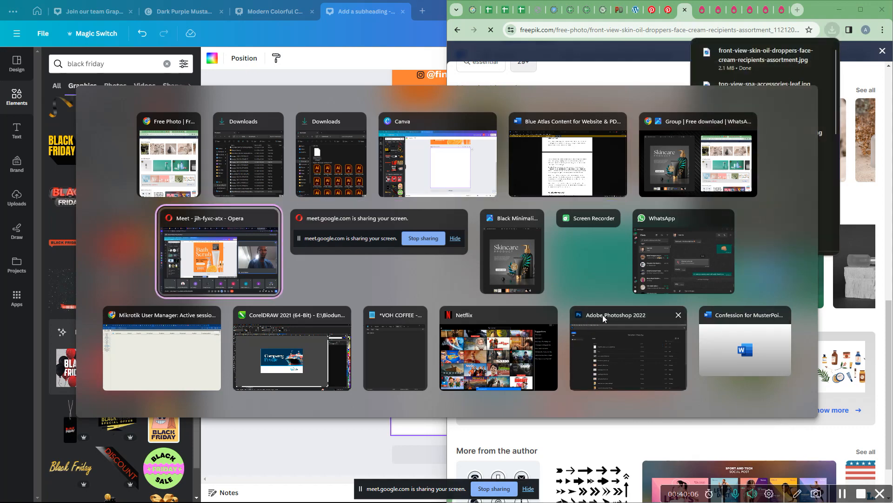
click(654, 381)
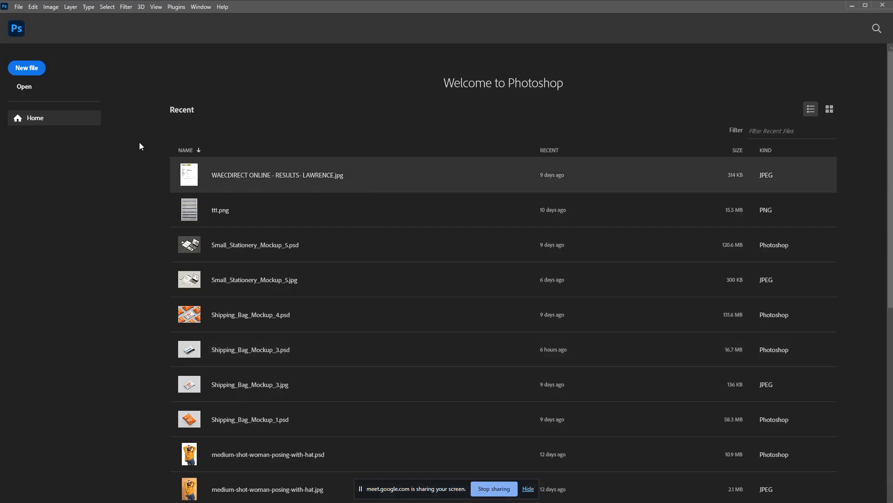
key(Escape)
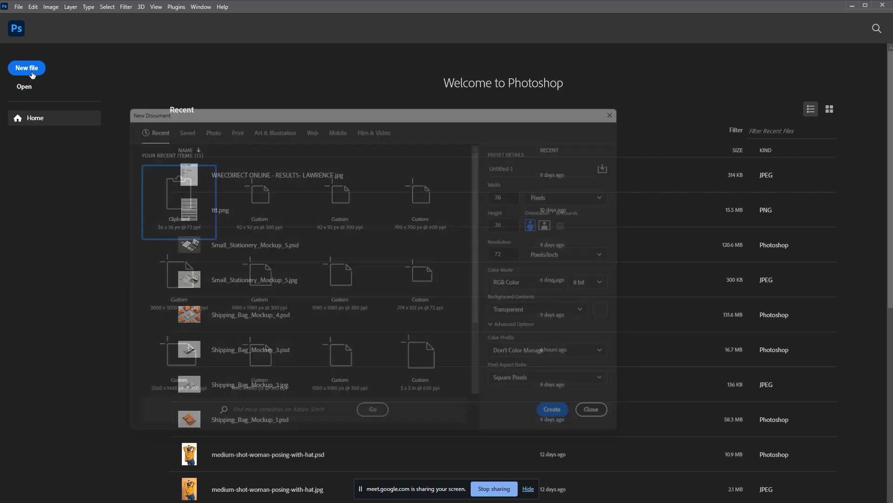
Step: Open the front-view skin oil droppers photo from the Downloads folder
key(ctrl+o)
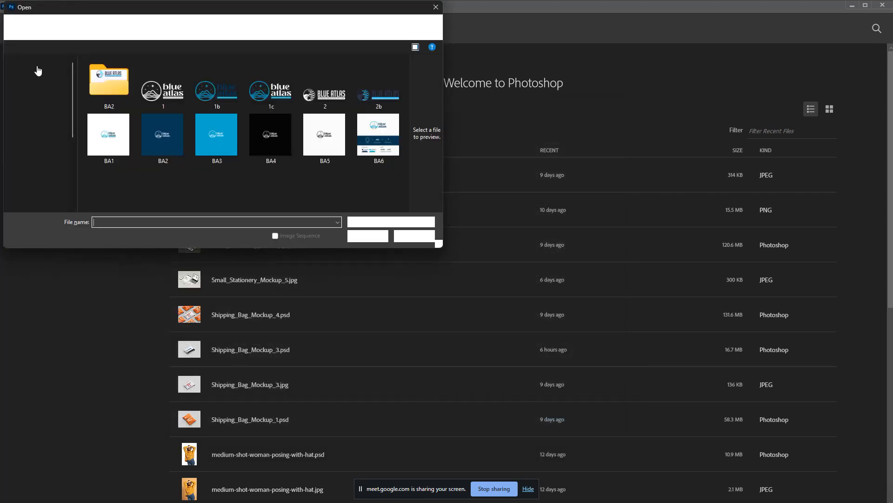
scroll(39, 112, down, 3)
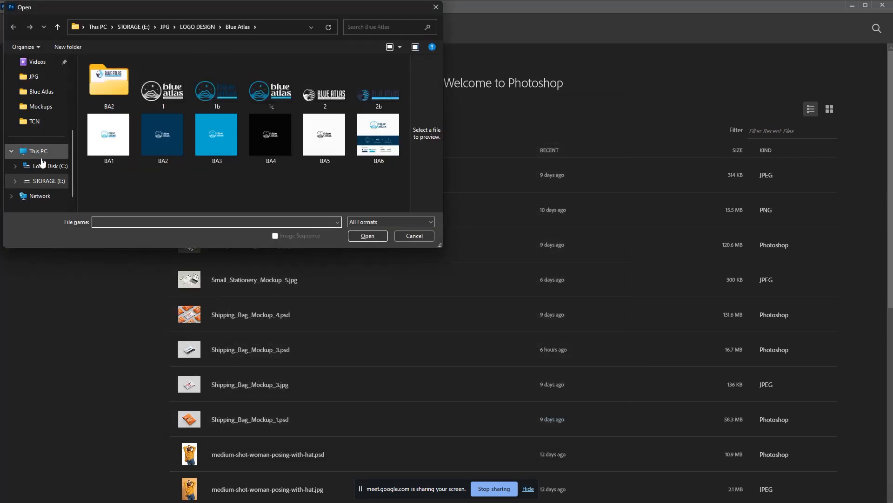
scroll(44, 154, down, 1)
scroll(47, 153, up, 5)
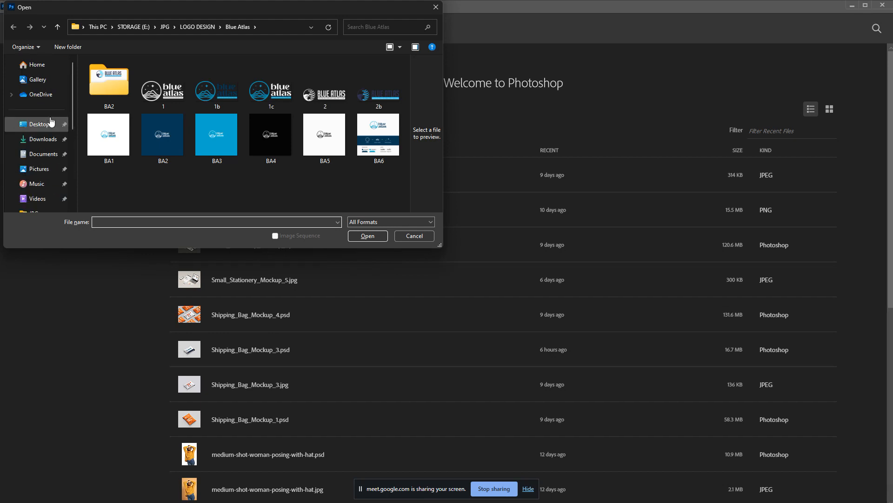
click(41, 139)
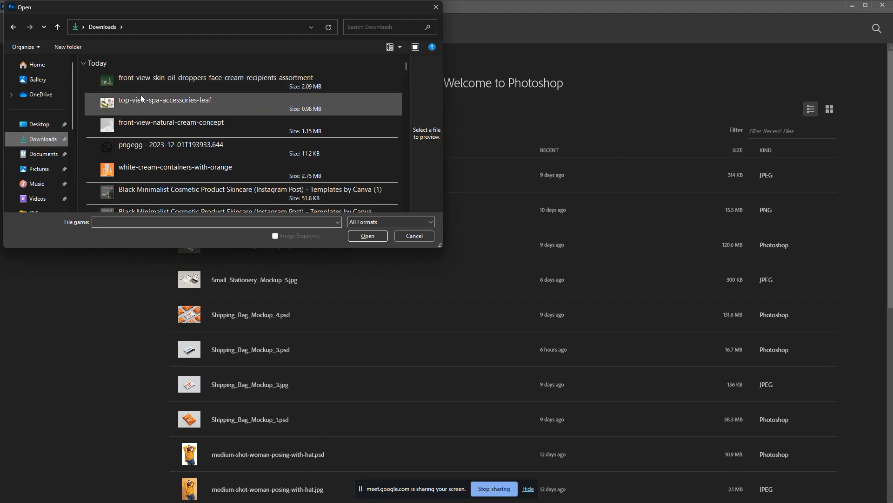
click(143, 80)
click(142, 102)
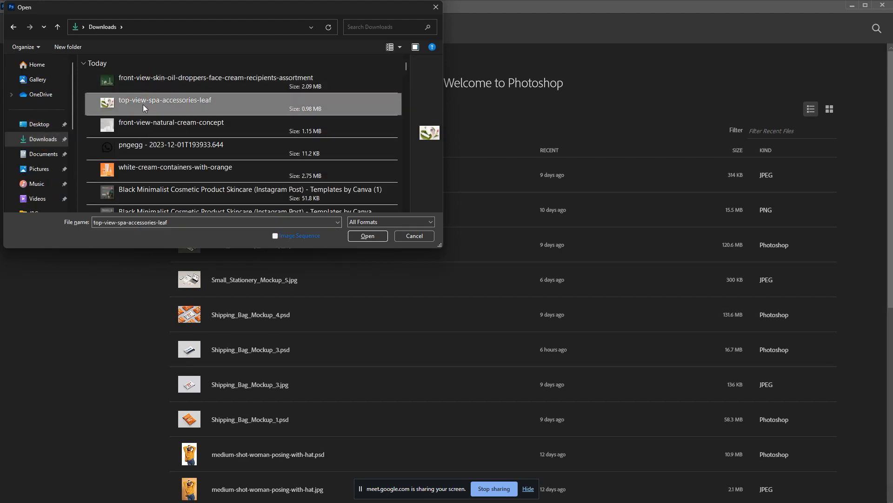
click(136, 125)
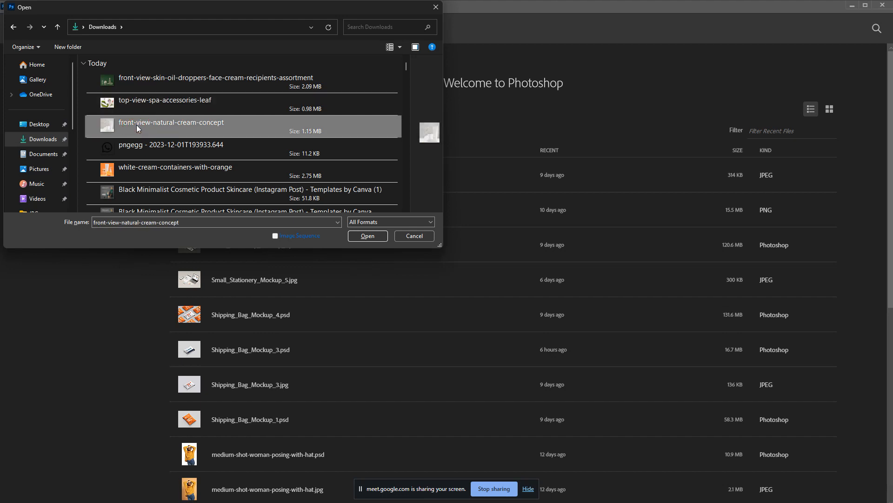
double_click(132, 85)
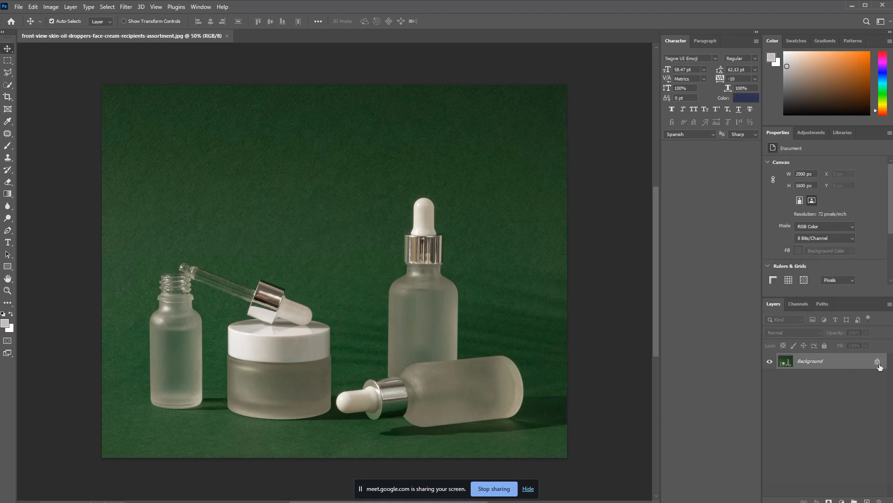
Step: Unlock the Background layer and remove the photo's green background with Quick Actions
click(878, 361)
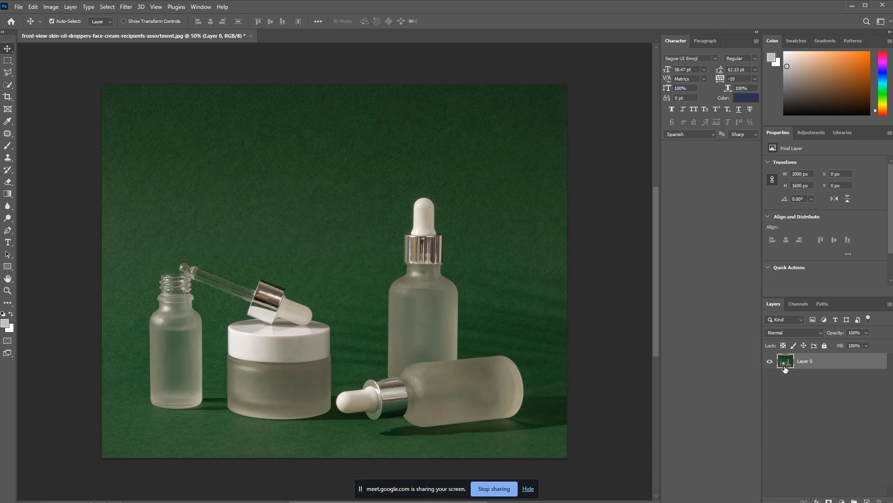
click(772, 269)
click(787, 247)
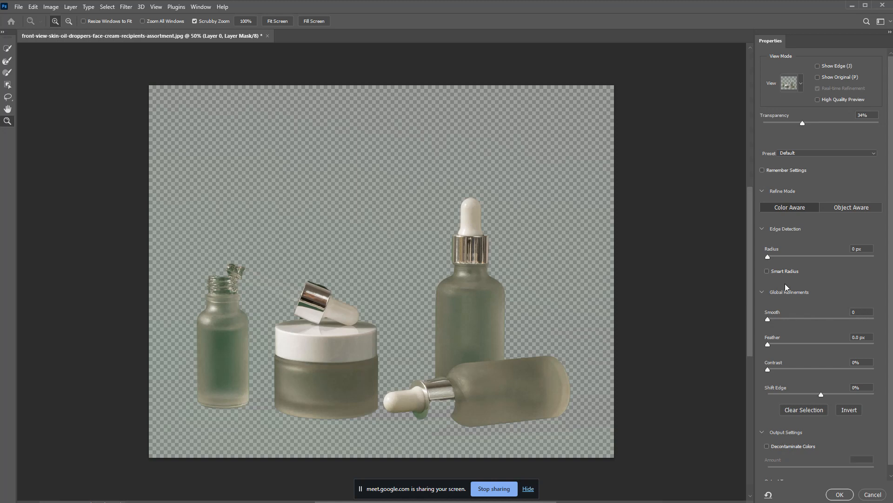
Step: Paint back the droppers' collar and cap edges with a 64 px brush, apply, and close unsaved
click(7, 61)
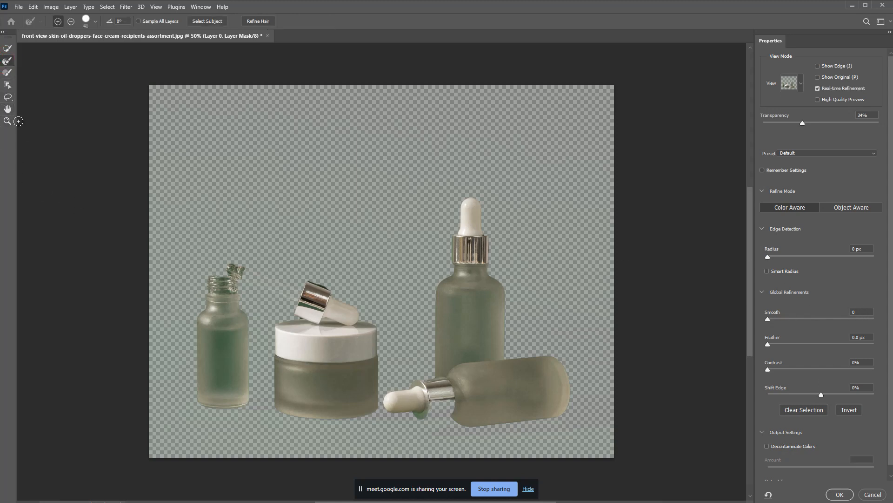
click(8, 72)
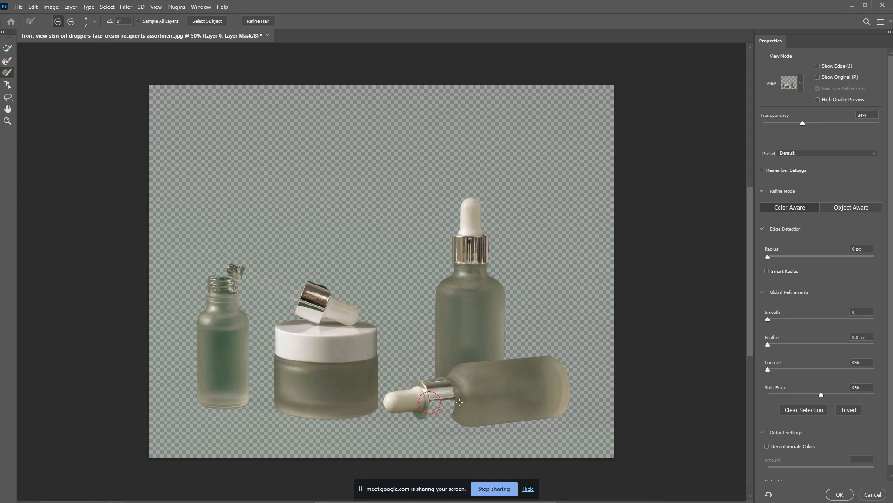
drag(459, 402, 430, 406)
scroll(100, 90, up, 1)
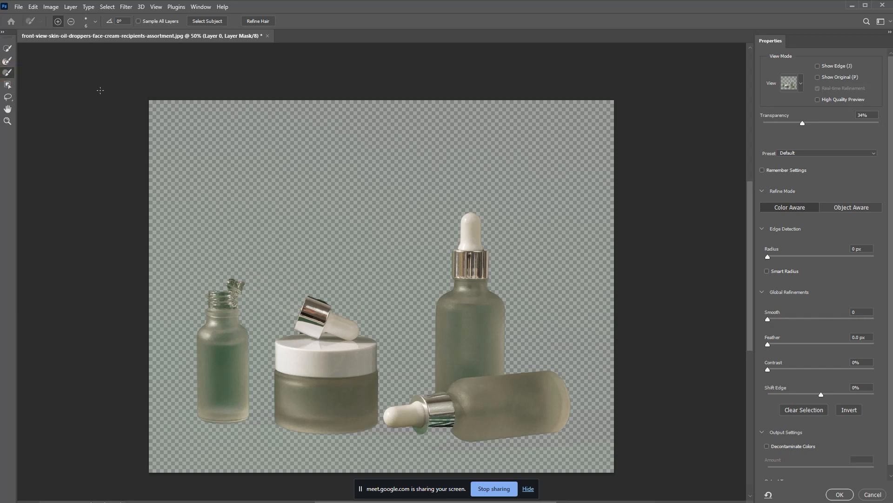
click(96, 21)
click(75, 47)
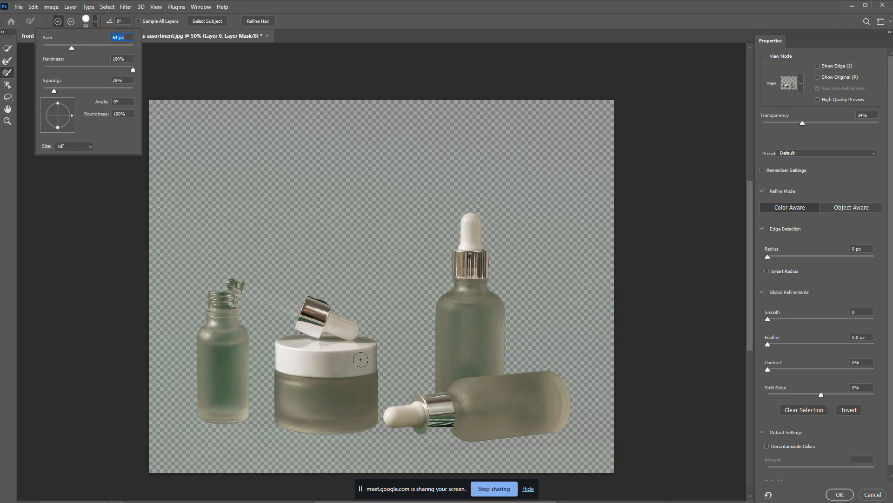
click(421, 423)
mouse_move(421, 424)
mouse_down()
mouse_move(450, 424)
mouse_move(417, 426)
mouse_move(448, 425)
mouse_move(429, 401)
mouse_move(419, 402)
mouse_move(438, 401)
mouse_up()
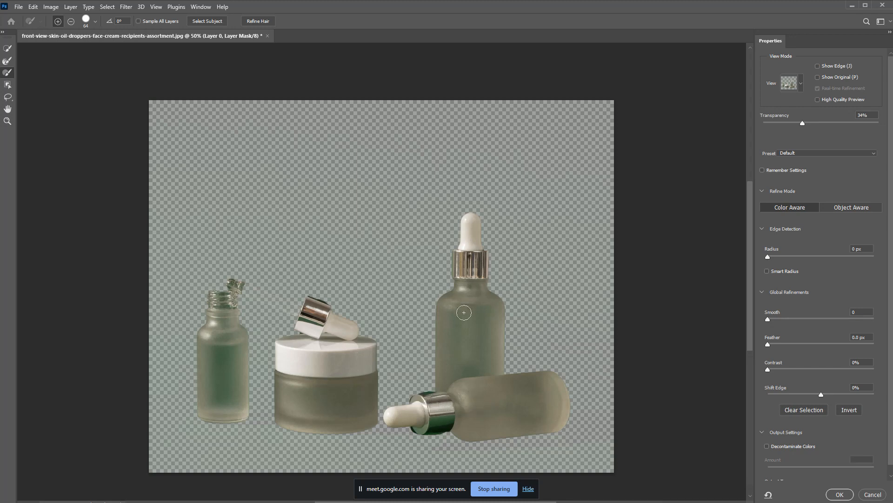
drag(464, 312, 457, 315)
key(Return)
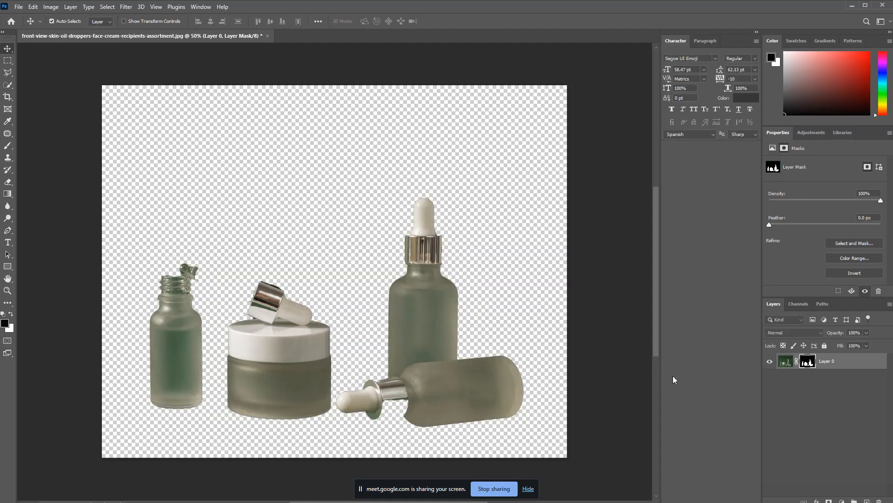
key(ctrl+w)
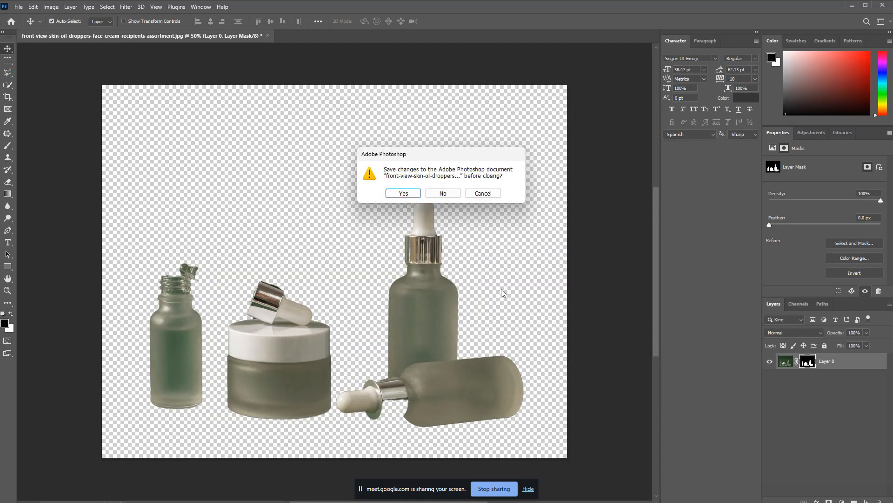
click(444, 193)
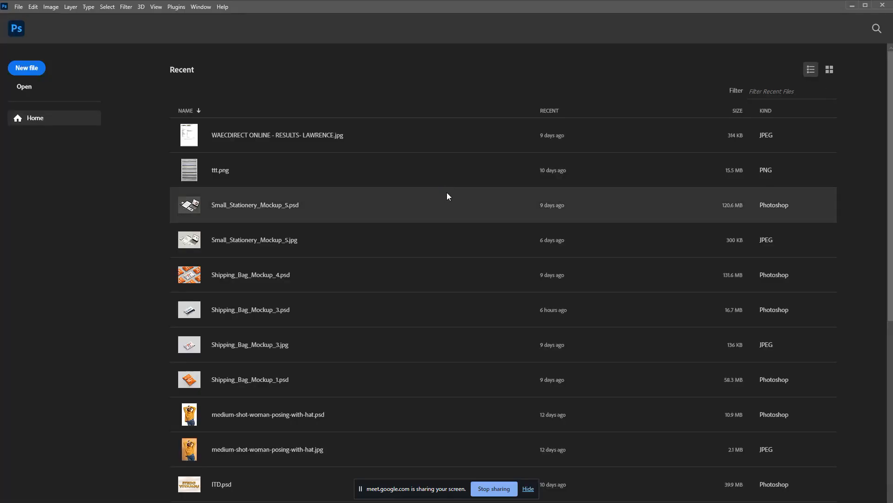
Step: Open the front-view-natural-cream-concept photo from Downloads
key(ctrl+o)
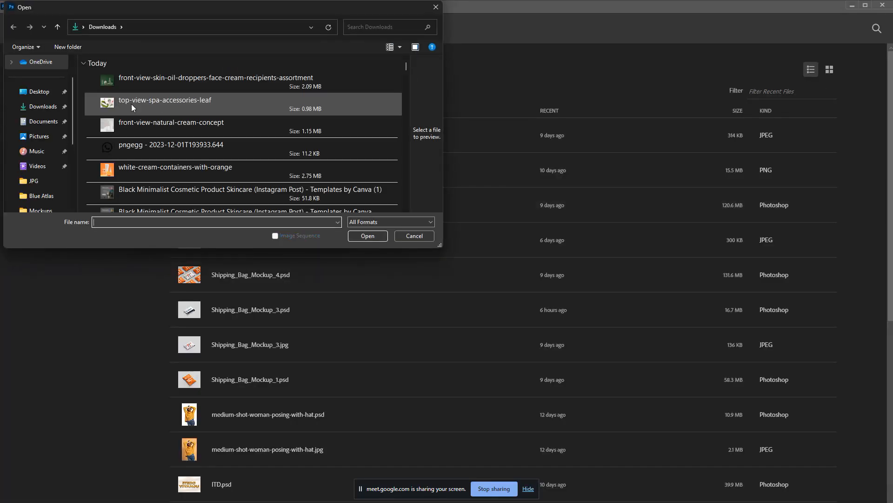
click(132, 105)
click(127, 128)
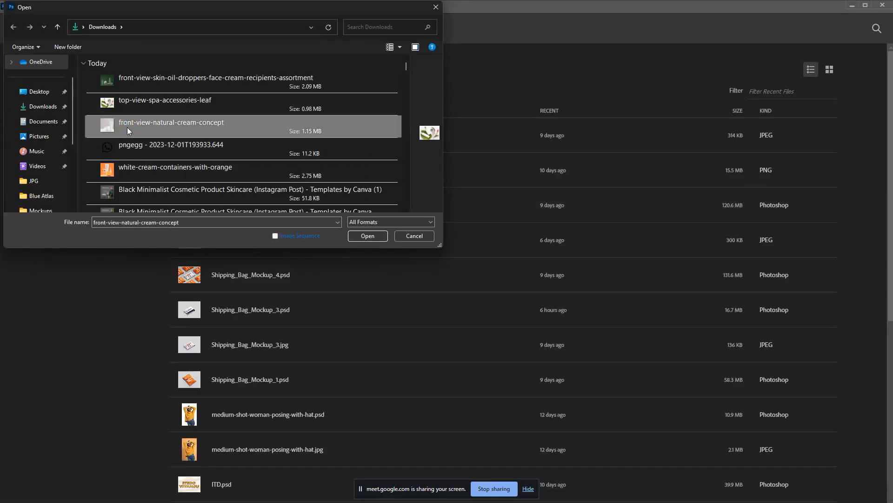
double_click(128, 125)
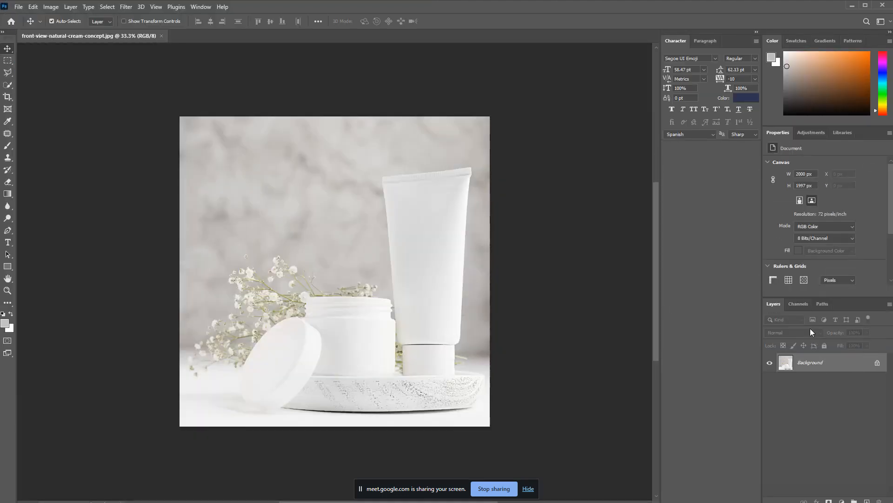
Step: Unlock the Background layer and remove its background with Quick Actions
click(876, 363)
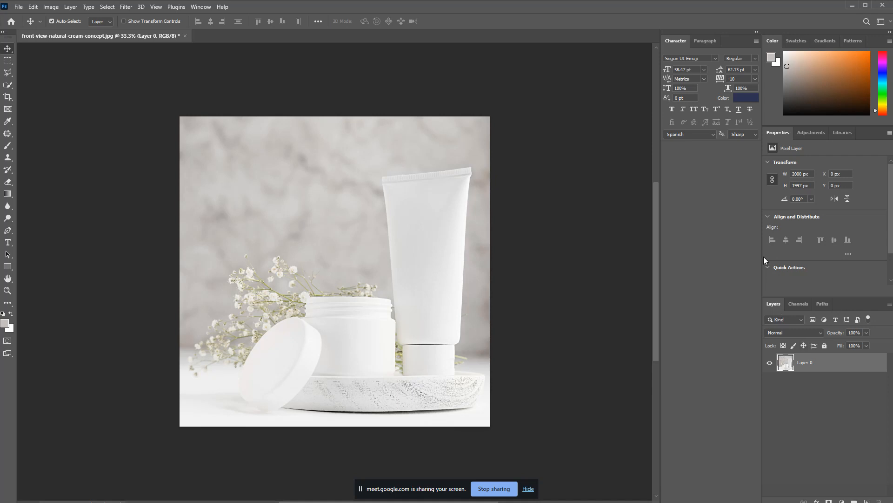
scroll(773, 285, down, 2)
click(782, 233)
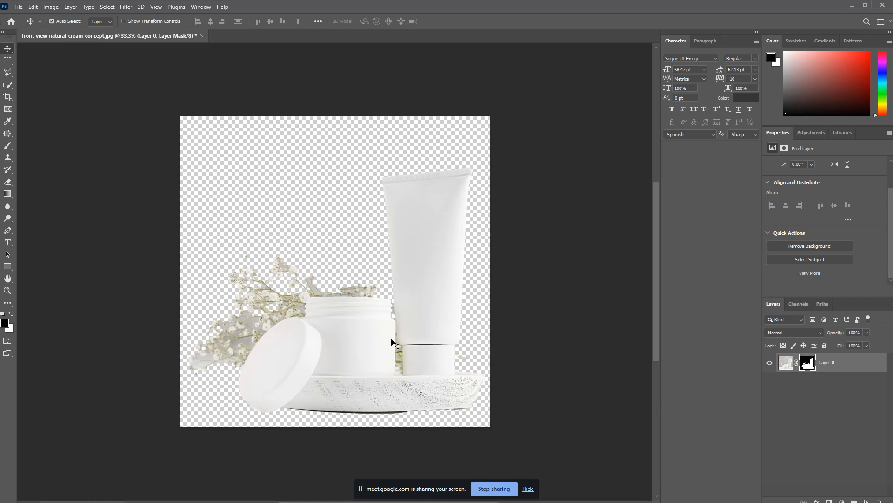
key(ctrl+alt+shift+w)
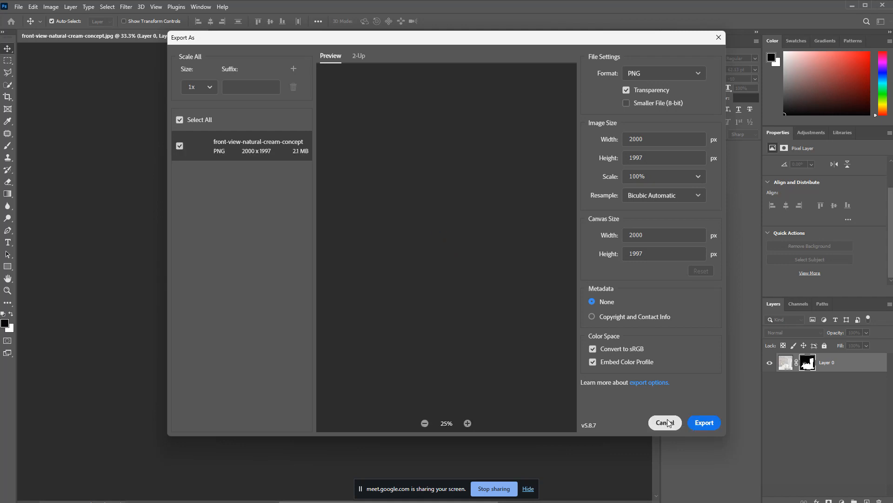
Step: Export the cut-out cream image as a PNG named 'bg' into the Downloads folder
click(703, 423)
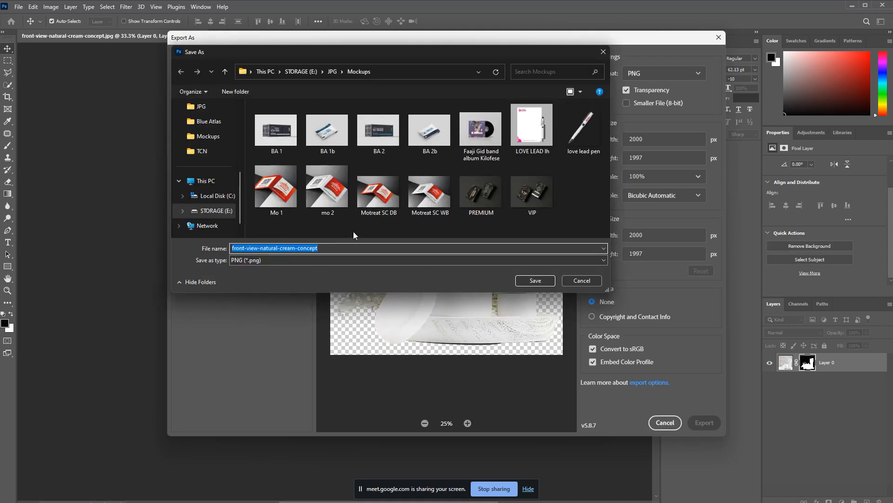
text(bg)
scroll(219, 153, up, 3)
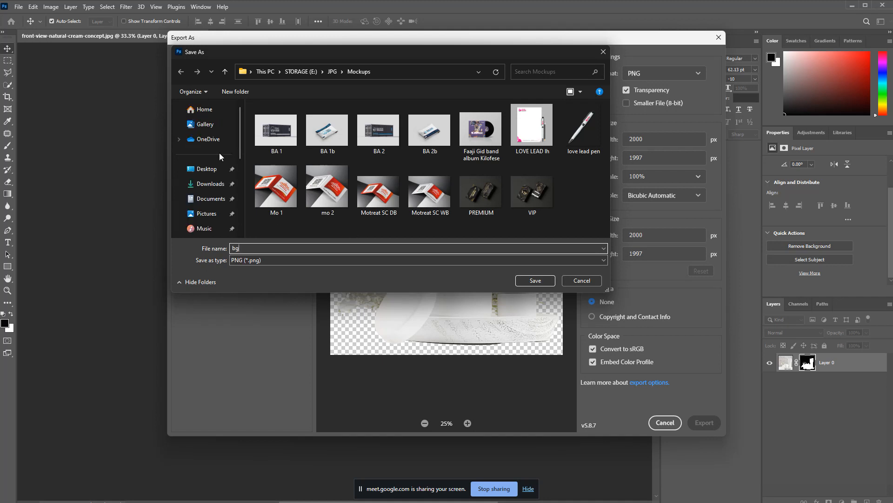
click(213, 185)
click(536, 281)
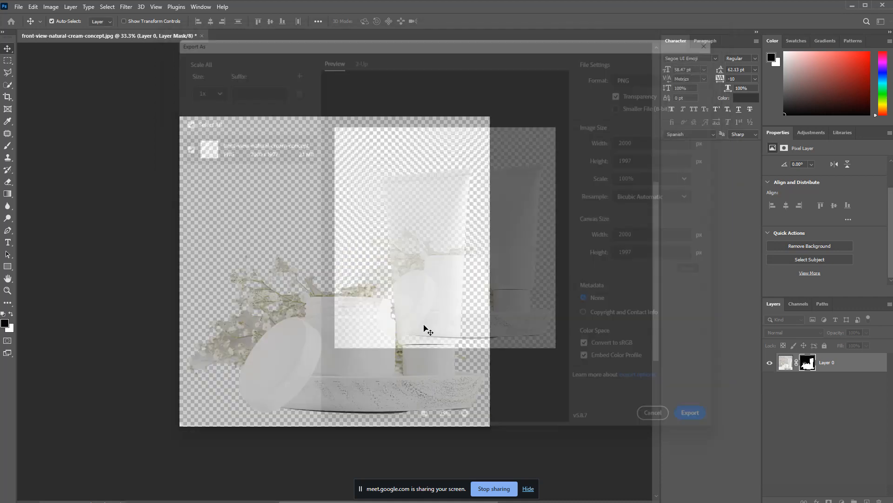
key(alt+Tab)
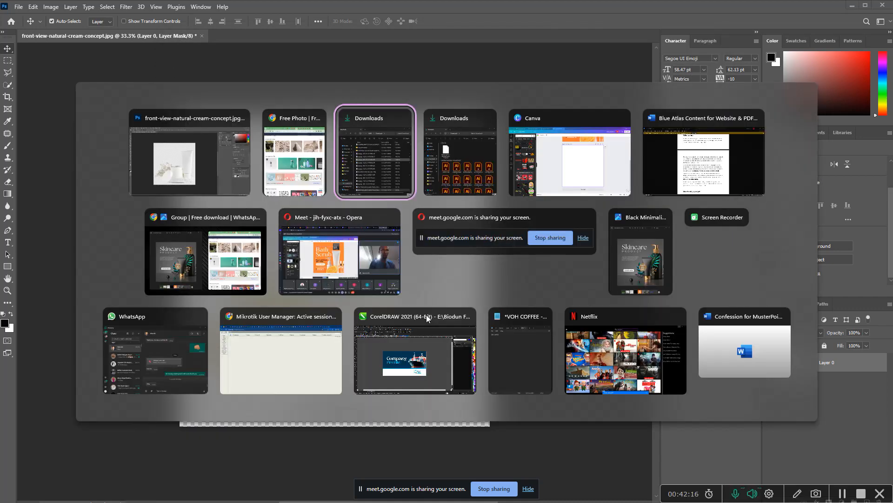
Step: Upload the bg cream products cut-out PNG from Downloads into Canva's uploads
key(alt+Tab)
key(alt+Tab)
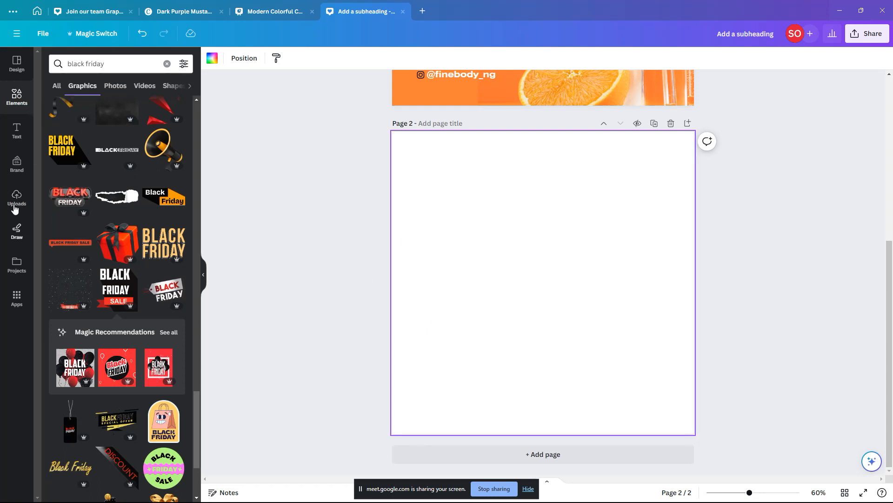
click(16, 197)
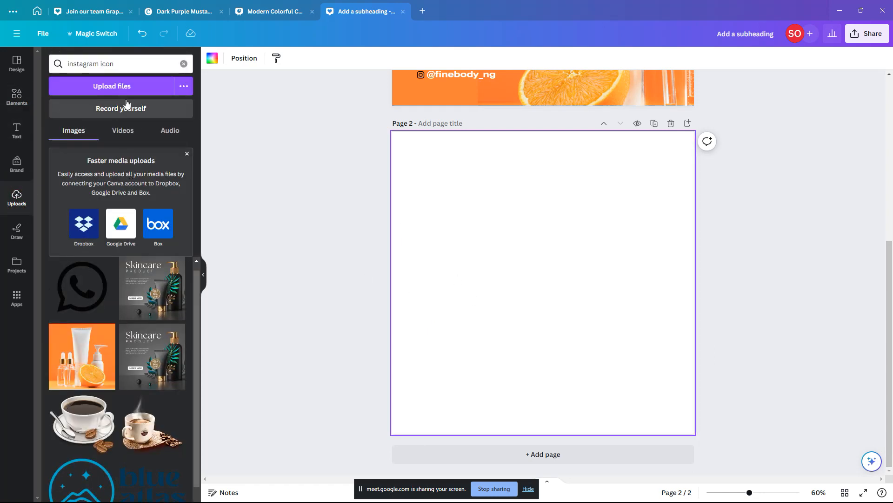
click(125, 92)
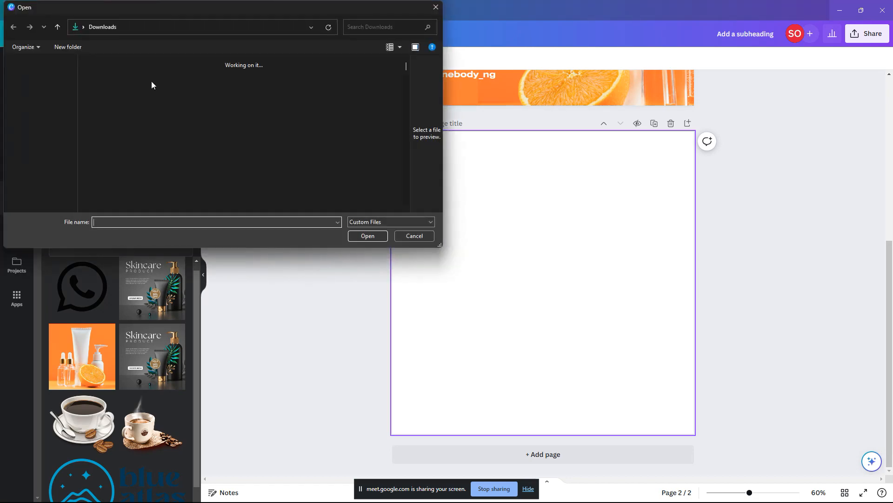
click(141, 81)
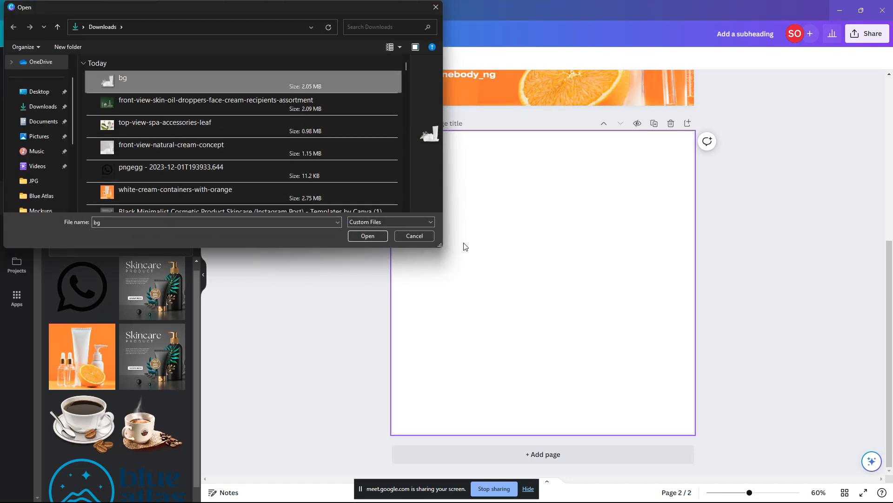
key(Return)
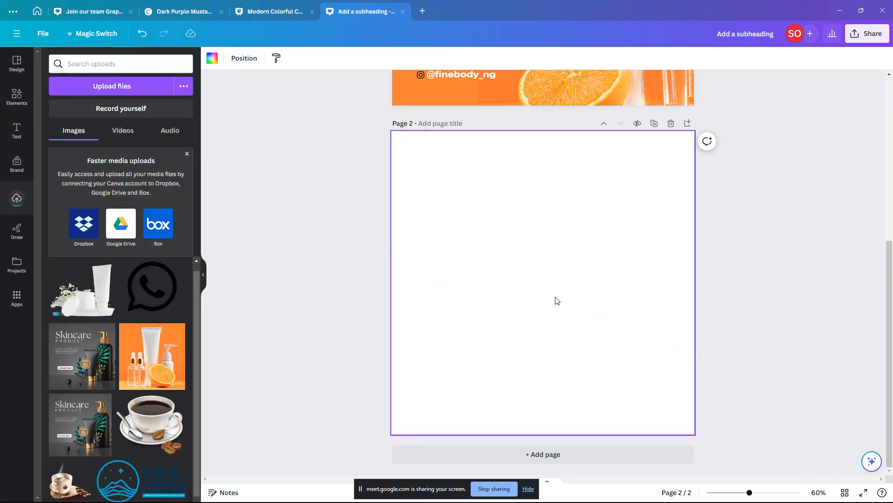
Step: Add the bg cream jar and tube cut-out to page 2, enlarge it and centre it
click(95, 293)
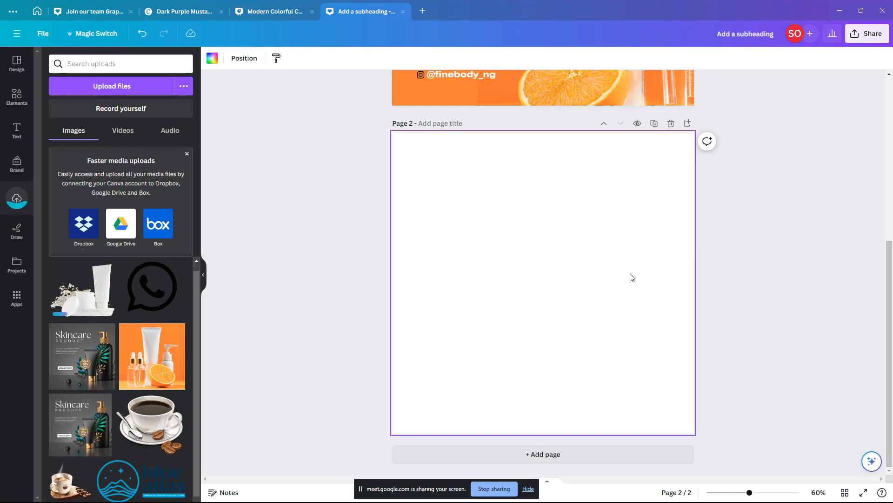
click(624, 301)
drag(622, 297, 628, 303)
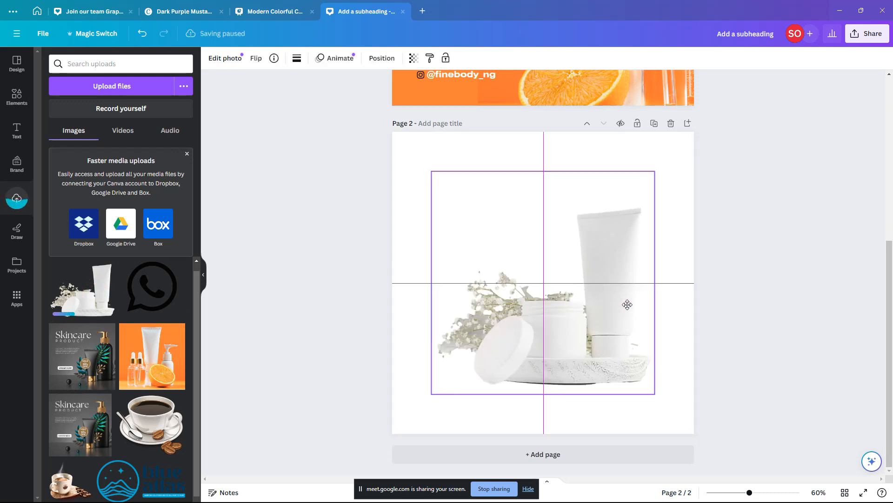
drag(654, 393, 637, 368)
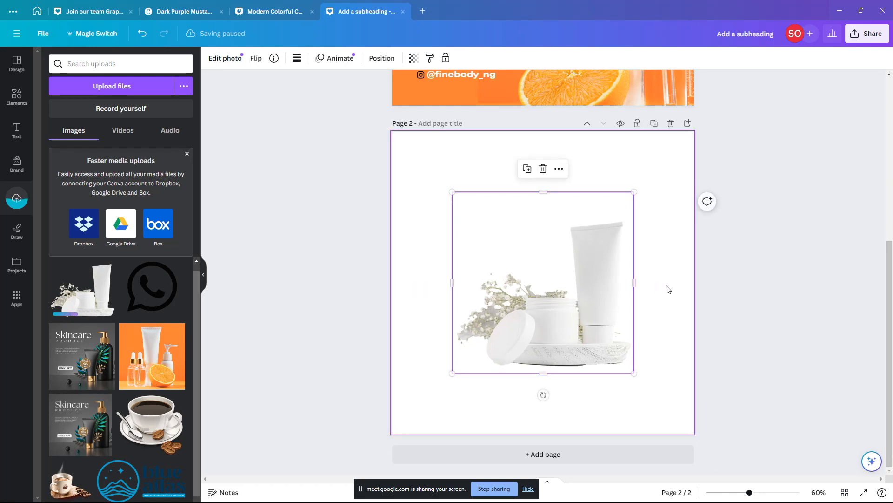
click(670, 268)
click(596, 299)
drag(587, 310, 577, 312)
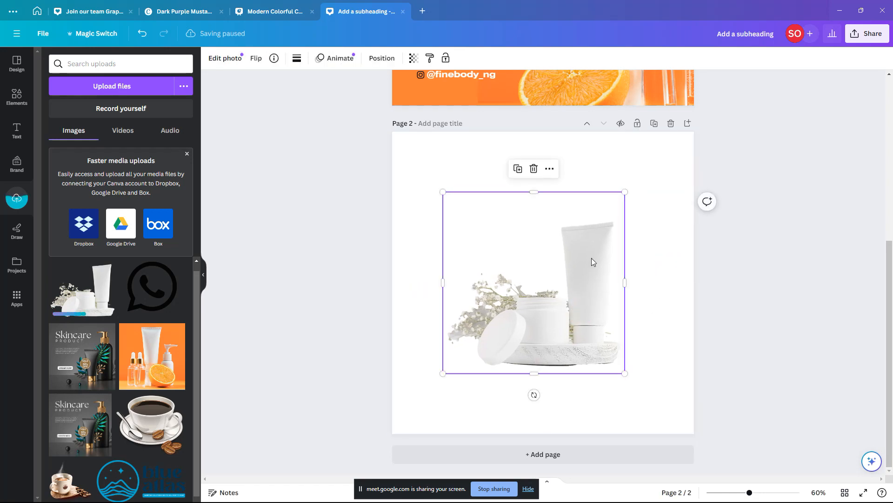
drag(624, 192, 641, 183)
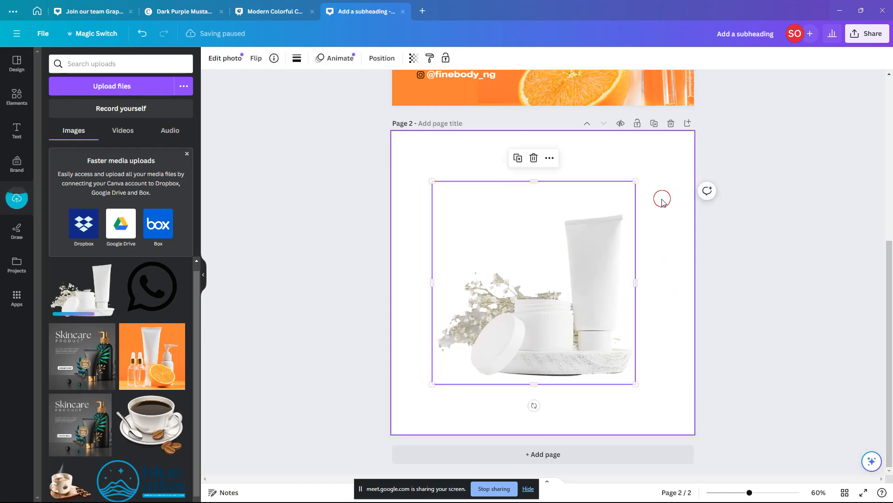
click(447, 179)
click(212, 58)
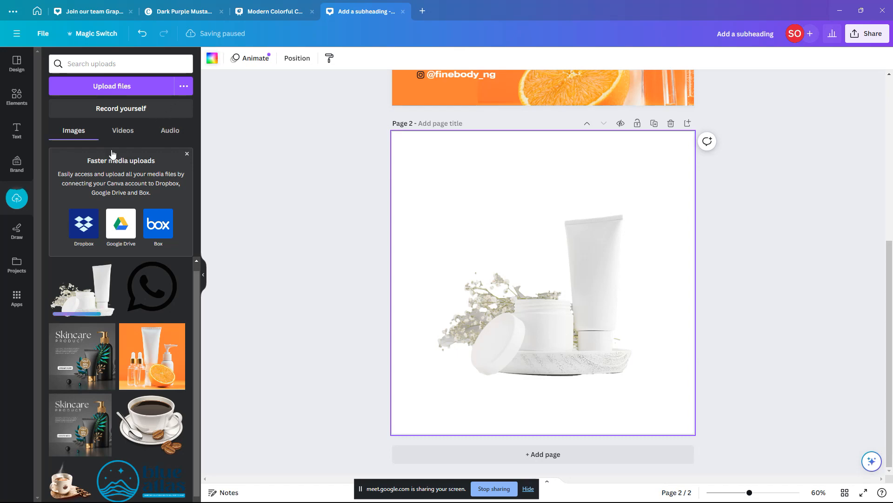
Step: Set page 2's background to the custom pale mint green #E4FAE5
click(51, 115)
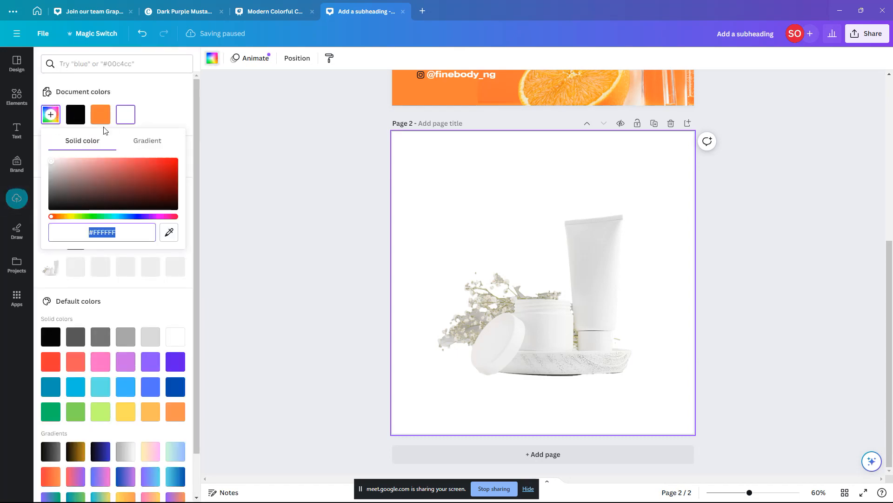
click(50, 156)
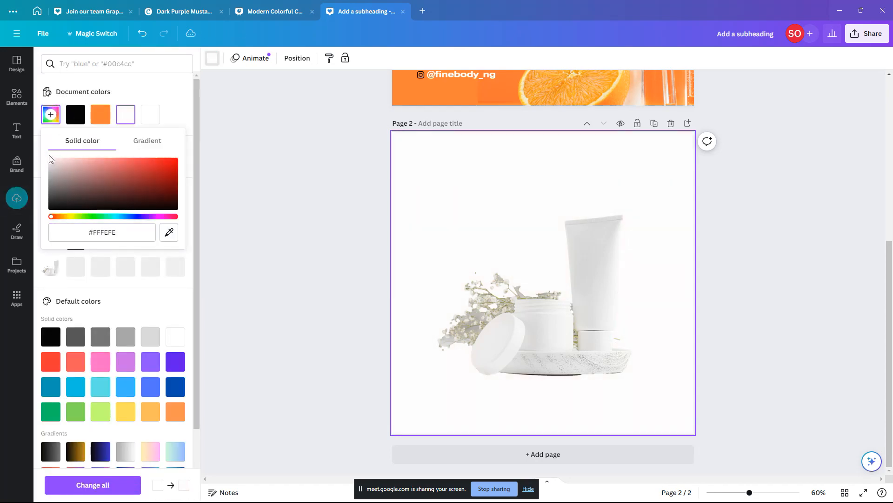
click(51, 161)
click(93, 216)
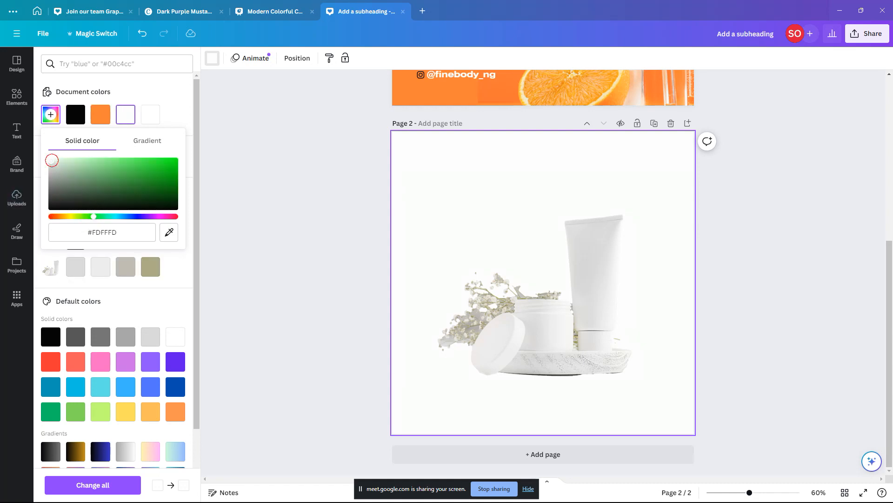
click(58, 160)
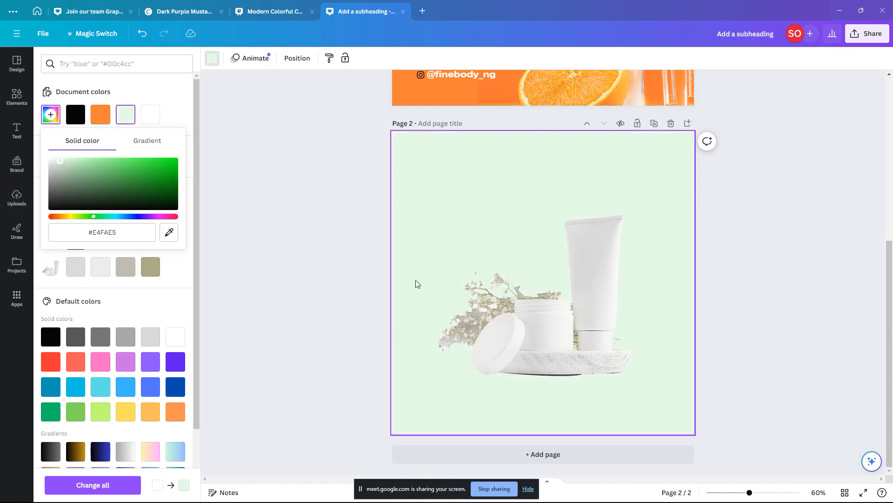
click(532, 314)
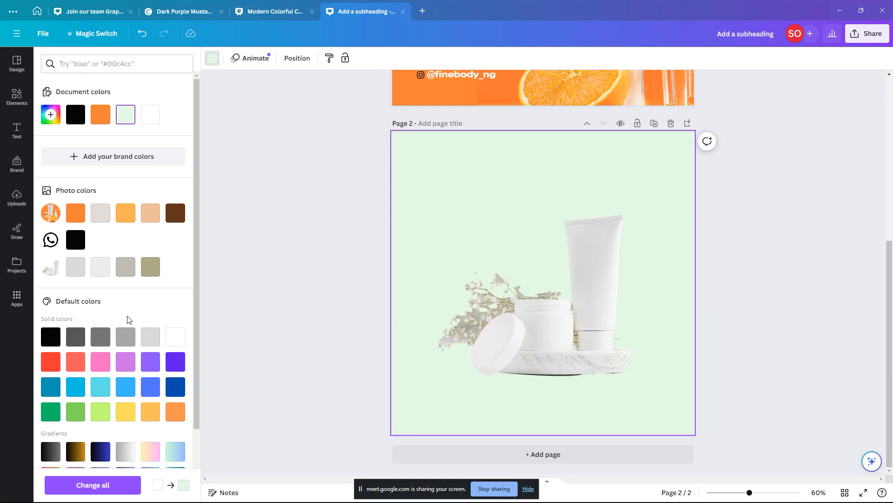
click(16, 198)
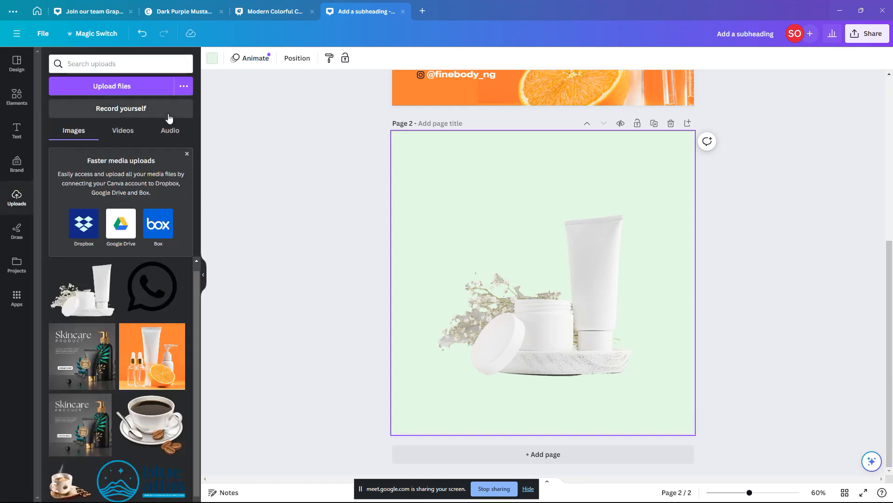
Step: Upload the pngegg falling leaves image and add it to page 2
click(121, 85)
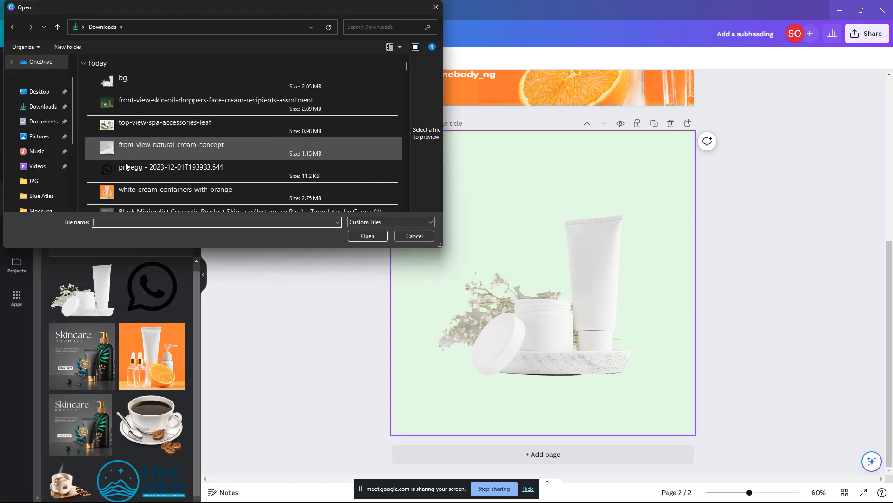
scroll(132, 182, down, 1)
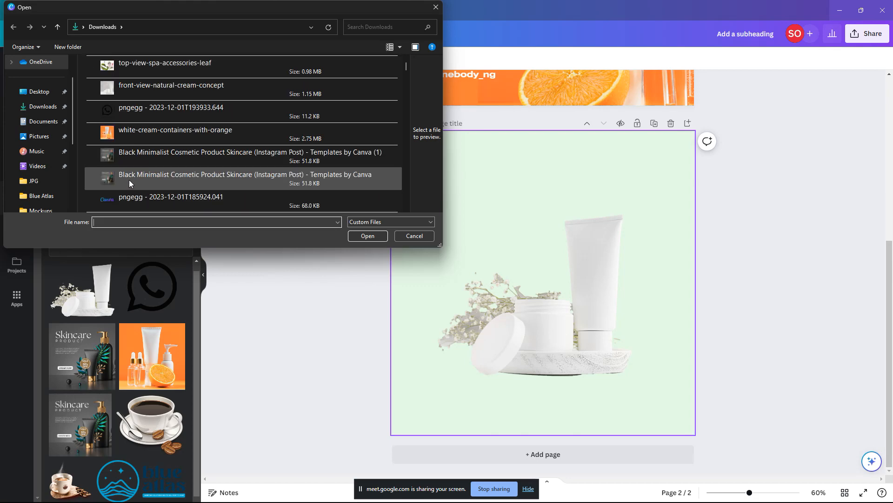
scroll(129, 179, down, 2)
double_click(124, 84)
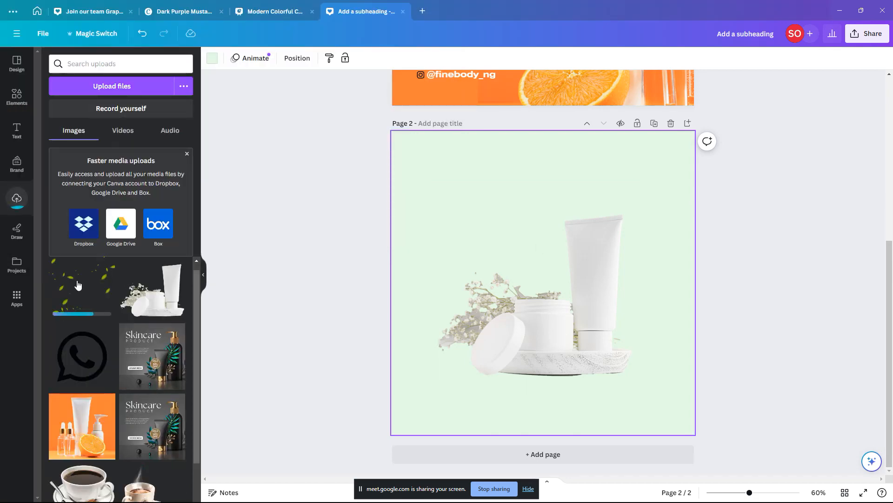
Step: Stretch the leaves overlay to cover the whole 1,200 × 1,200 page
drag(637, 190, 737, 136)
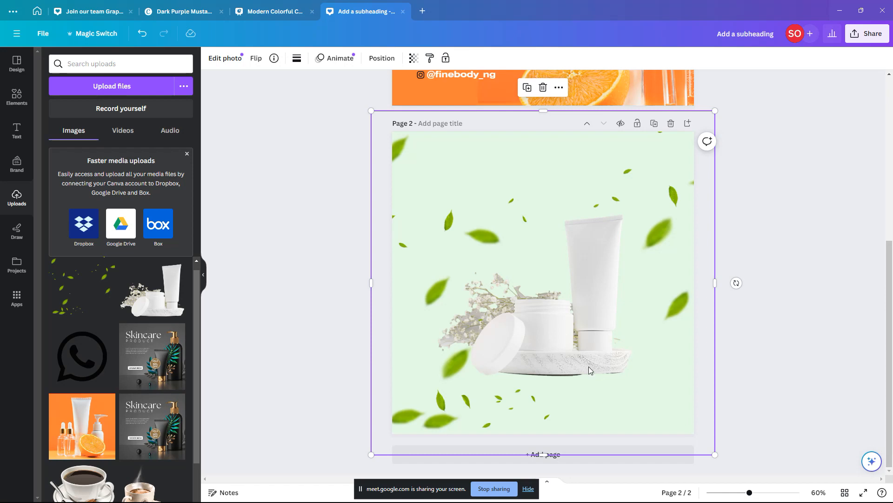
double_click(598, 304)
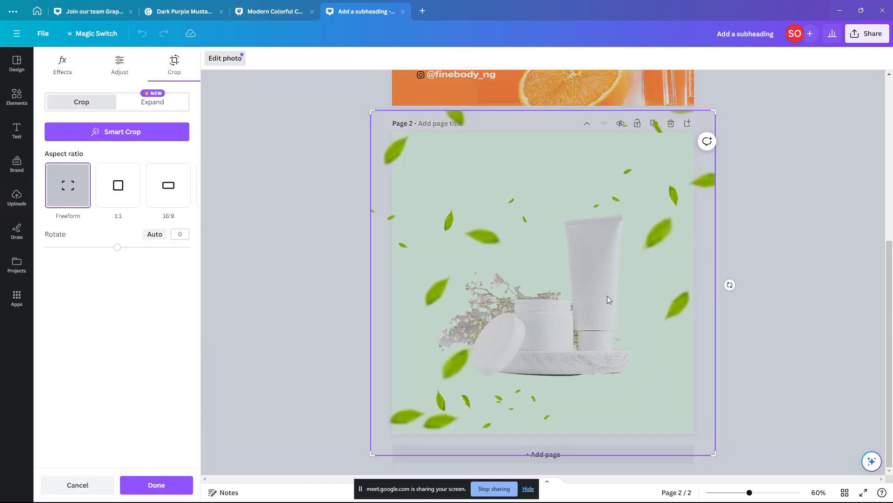
key(Escape)
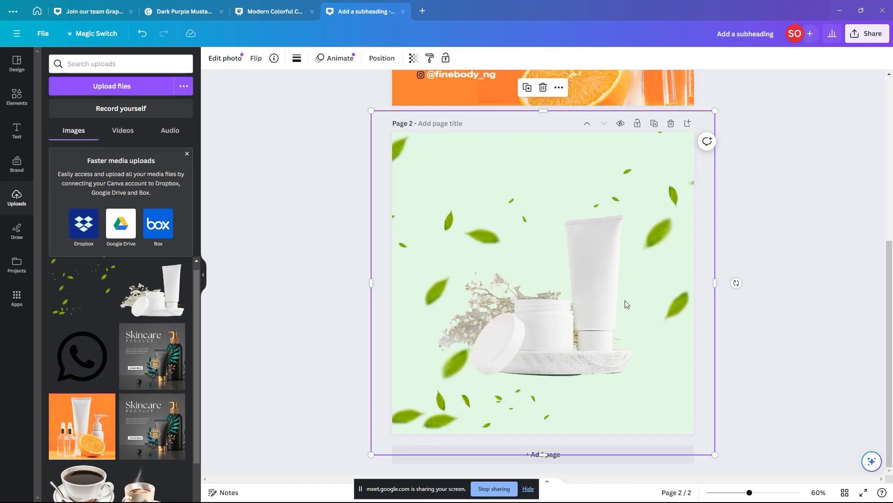
click(595, 265)
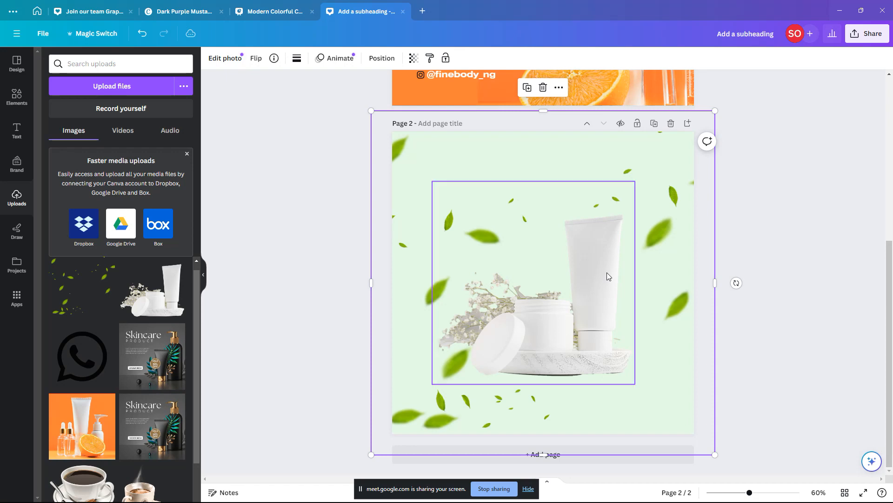
Step: Enlarge the cream products image slightly and shift it up and to the right
click(606, 274)
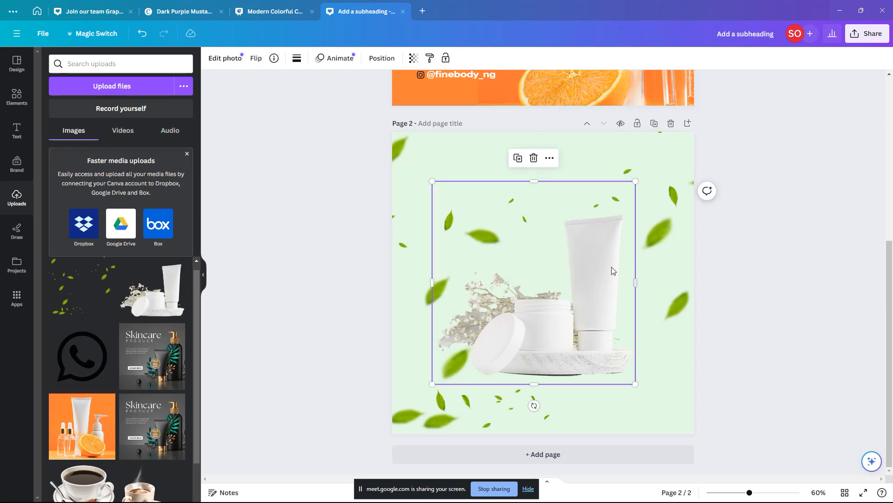
drag(611, 275, 604, 265)
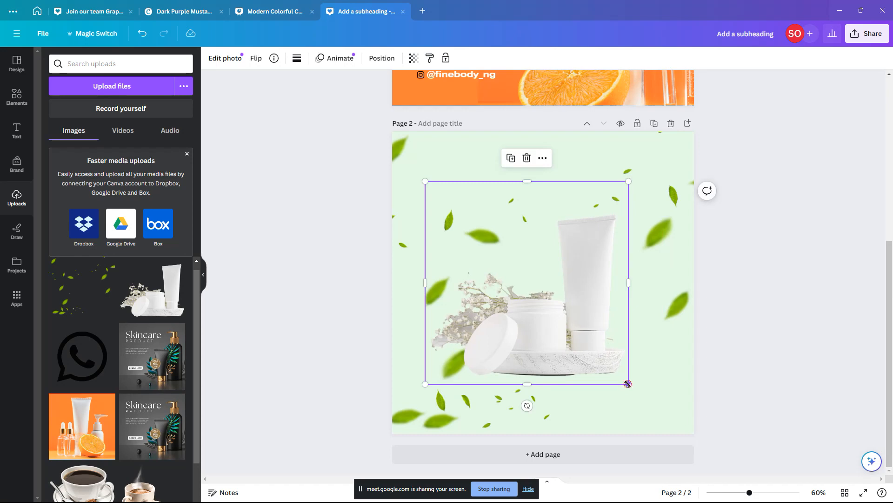
drag(630, 383, 637, 392)
drag(592, 324, 600, 315)
Step: Scroll up to page 1 and select its Bath Scrub title
scroll(591, 289, up, 6)
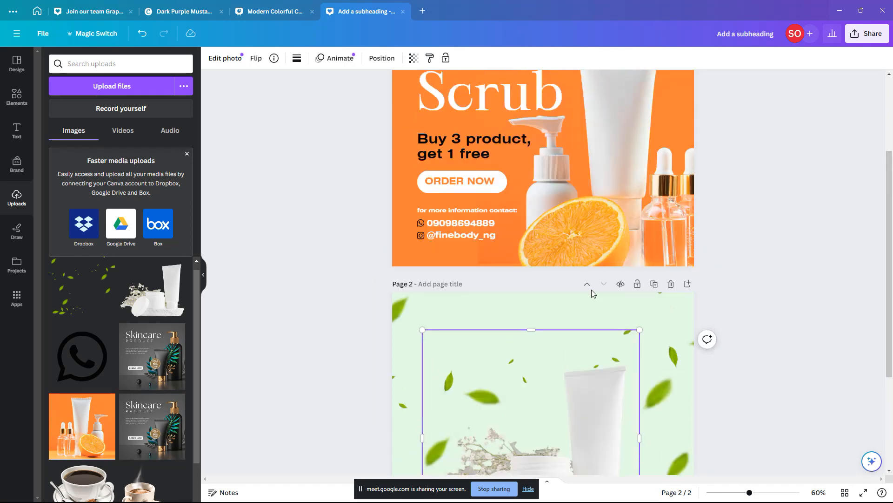
click(475, 163)
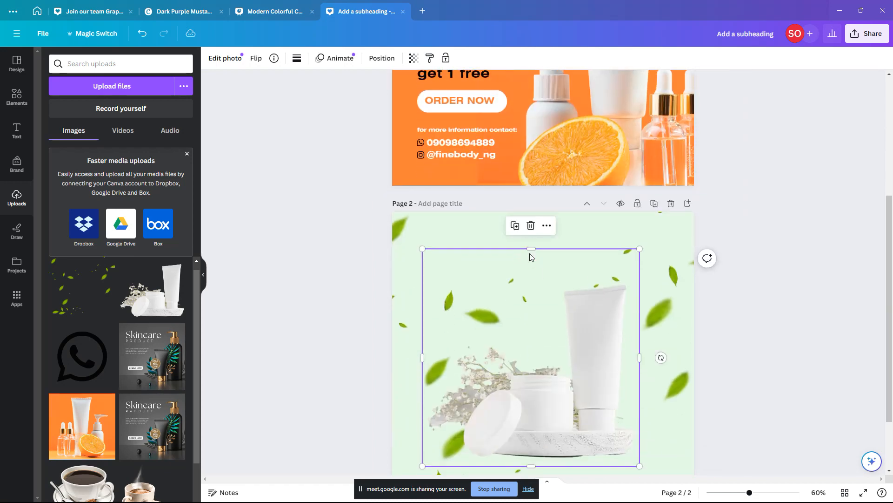
scroll(495, 177, up, 1)
scroll(496, 180, up, 2)
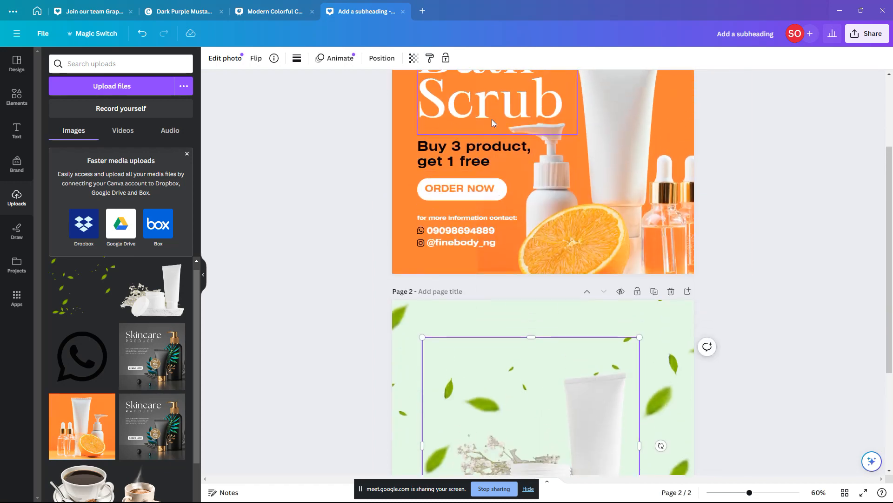
Step: Paste page 1's white Bath Scrub heading onto page 2 and size it to 143 at upper left
click(479, 105)
scroll(562, 345, down, 1)
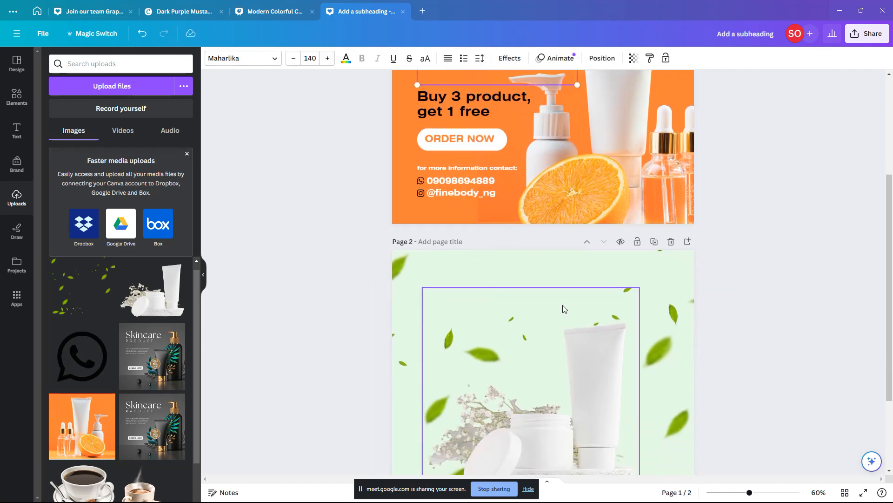
click(563, 306)
key(ctrl+v)
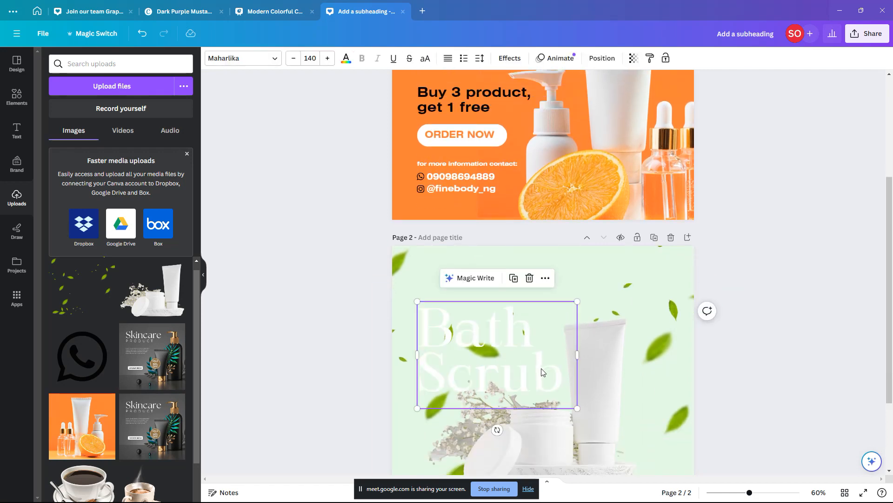
drag(542, 372, 551, 347)
drag(586, 382, 595, 384)
drag(551, 347, 540, 355)
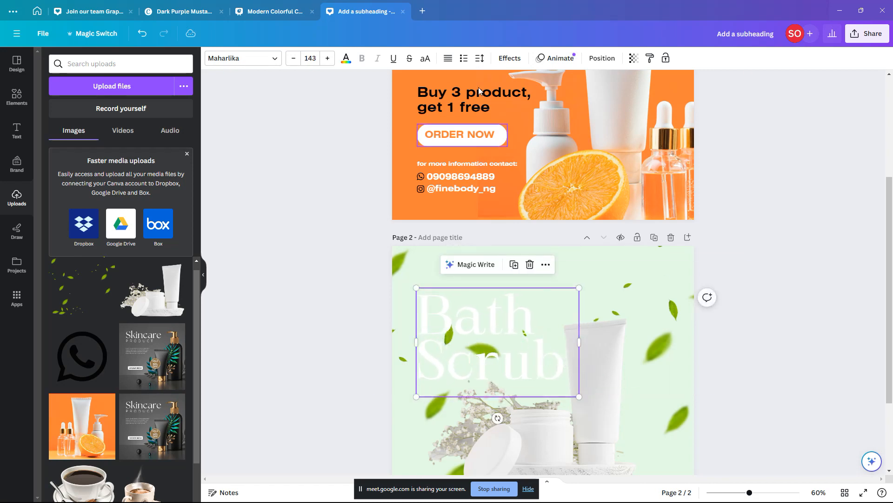
Step: Recolour page 2's Bath Scrub heading to dark green #07240D and shrink it to size 132
click(346, 58)
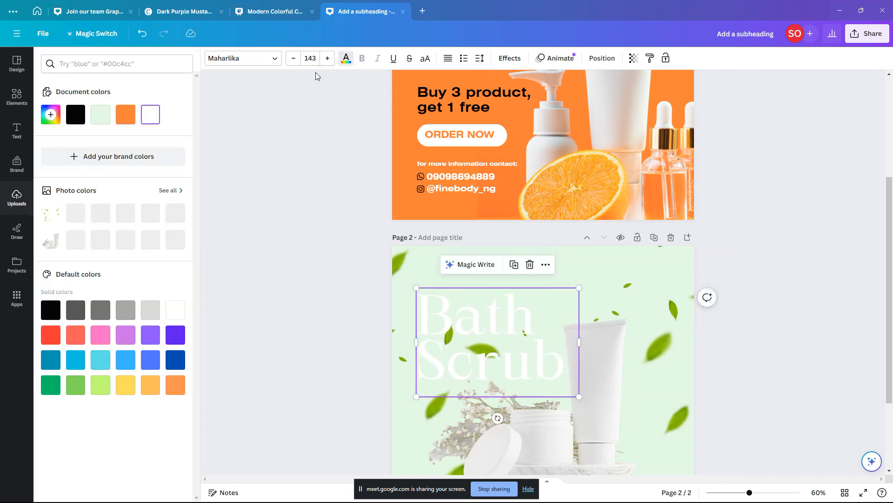
click(76, 115)
drag(580, 399, 567, 387)
scroll(545, 368, down, 3)
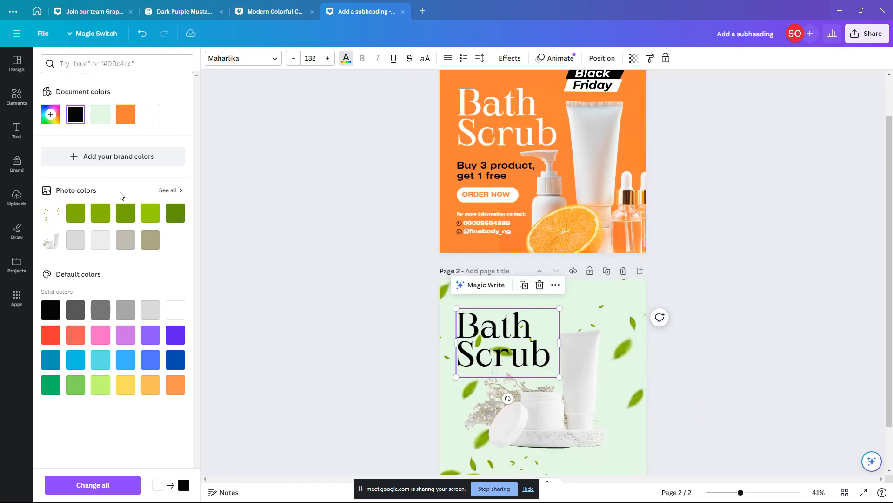
click(50, 115)
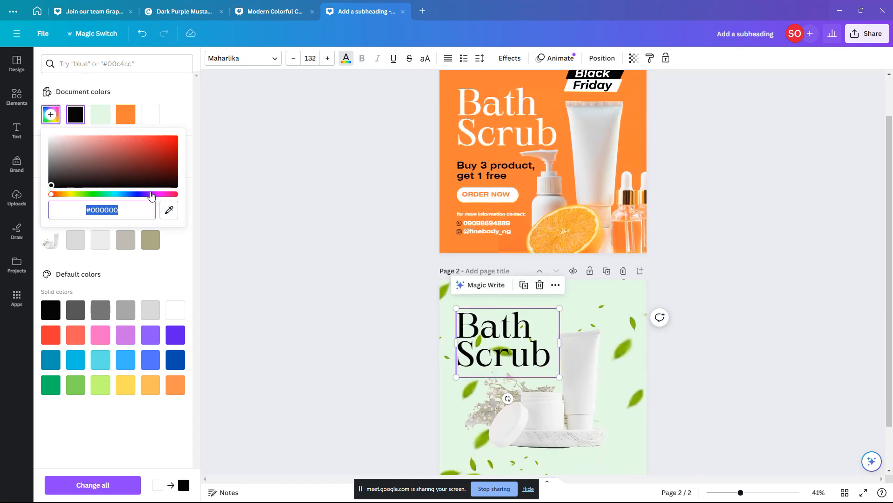
click(97, 195)
mouse_move(142, 168)
mouse_down()
mouse_move(161, 183)
mouse_move(151, 180)
mouse_up()
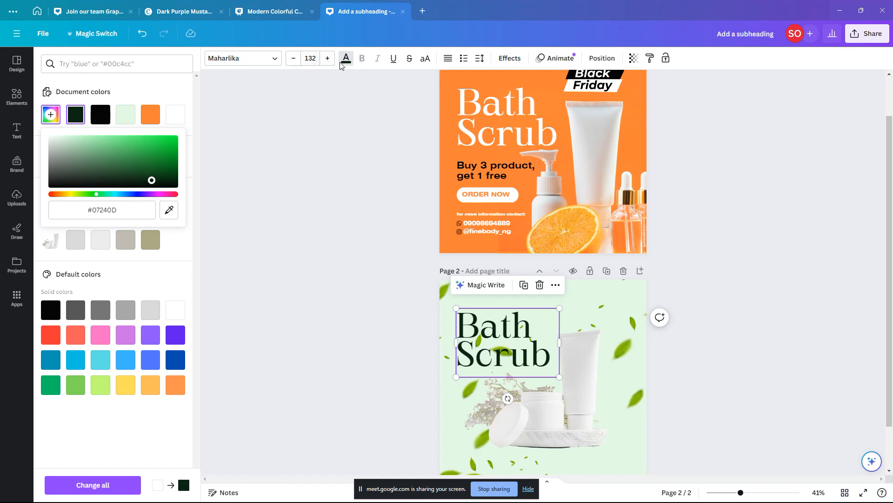
click(275, 65)
click(272, 68)
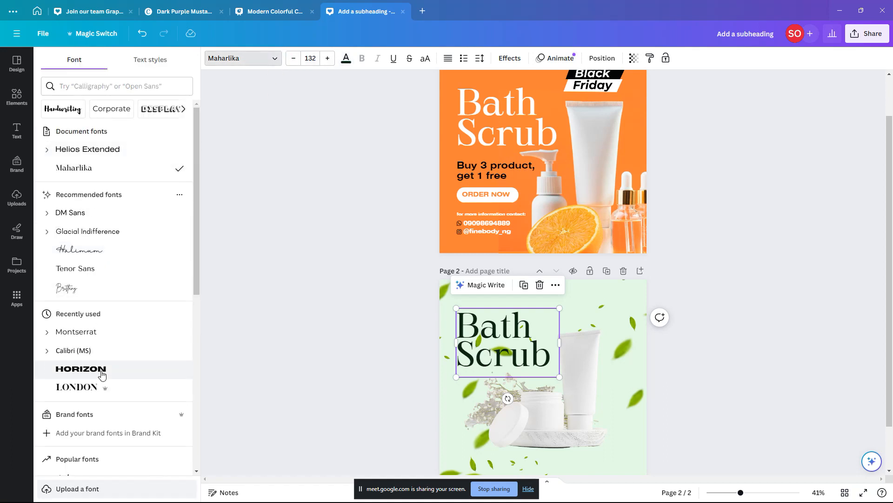
Step: Try the Horizon font on the heading and resize its box to fit two lines
click(82, 369)
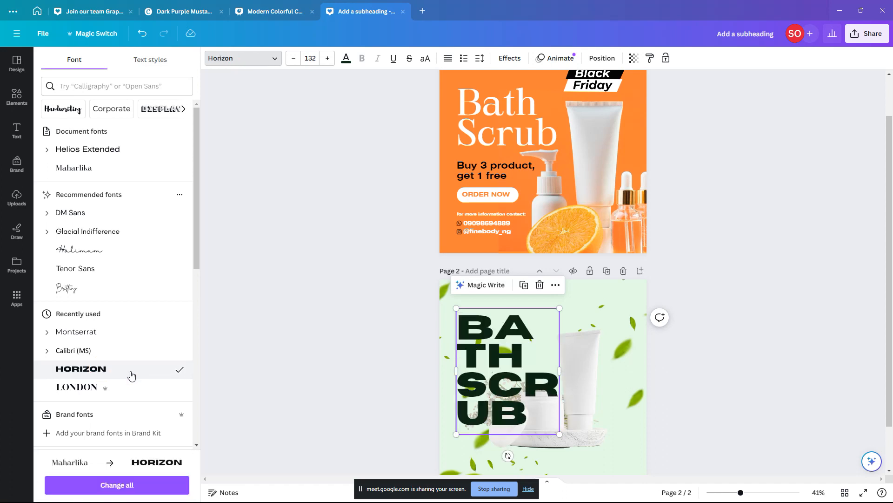
drag(565, 372, 601, 357)
click(577, 406)
click(562, 352)
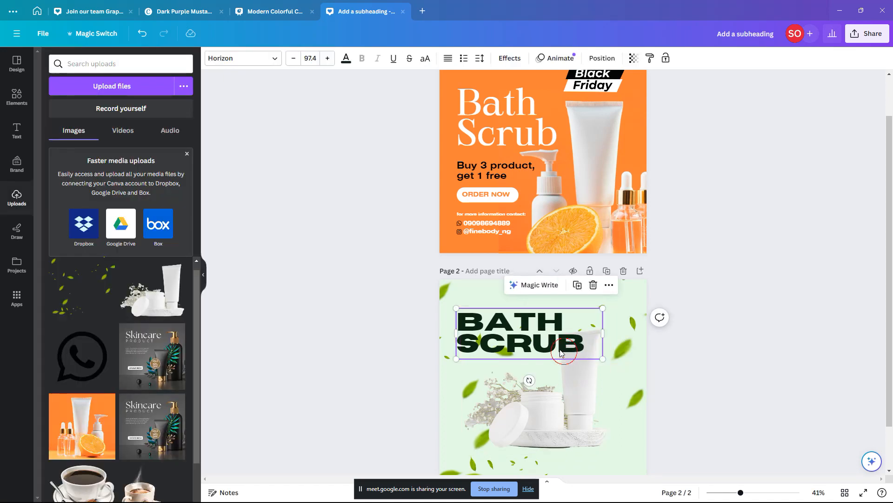
Step: Switch the heading to Anton and position it at the upper left of page 2
click(262, 62)
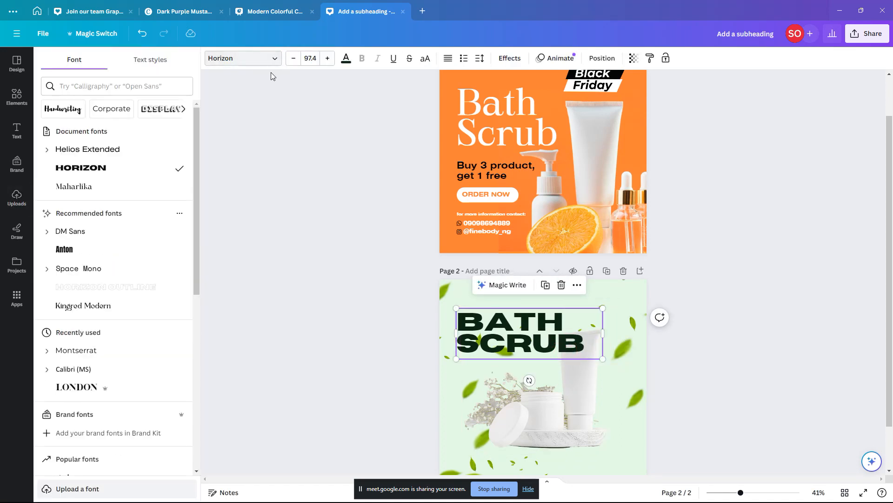
click(88, 249)
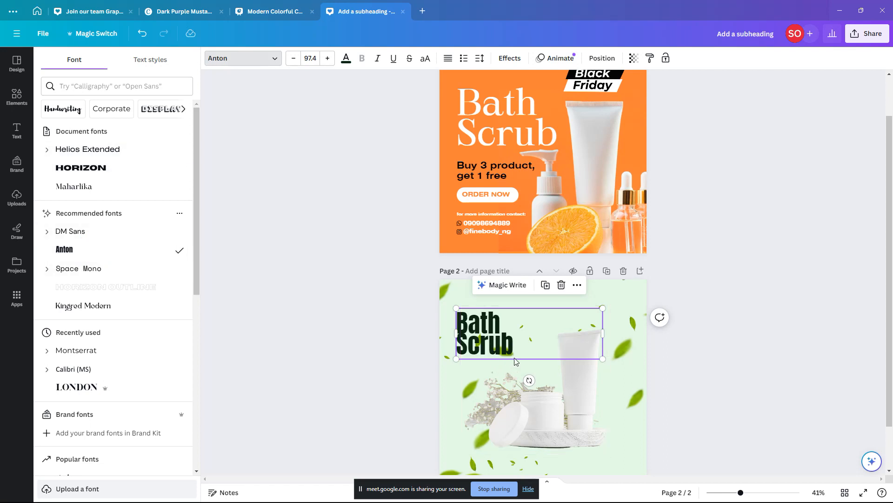
drag(510, 350, 516, 352)
drag(610, 335, 547, 379)
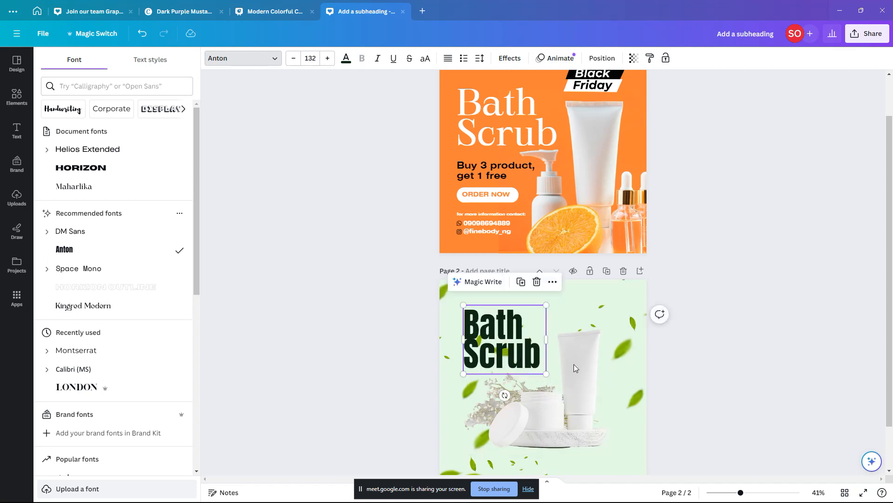
scroll(609, 368, up, 3)
scroll(611, 352, down, 2)
click(17, 198)
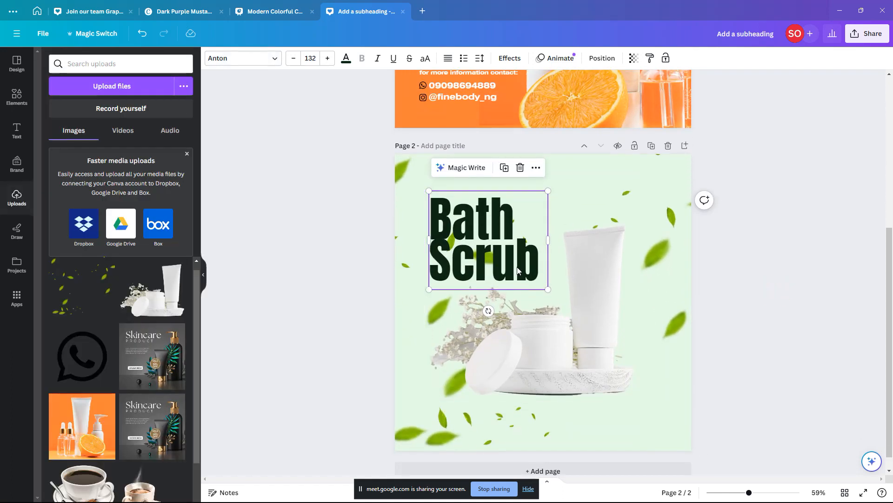
drag(521, 265, 586, 299)
Step: Set the falling leaves overlay's transparency to 63
click(529, 428)
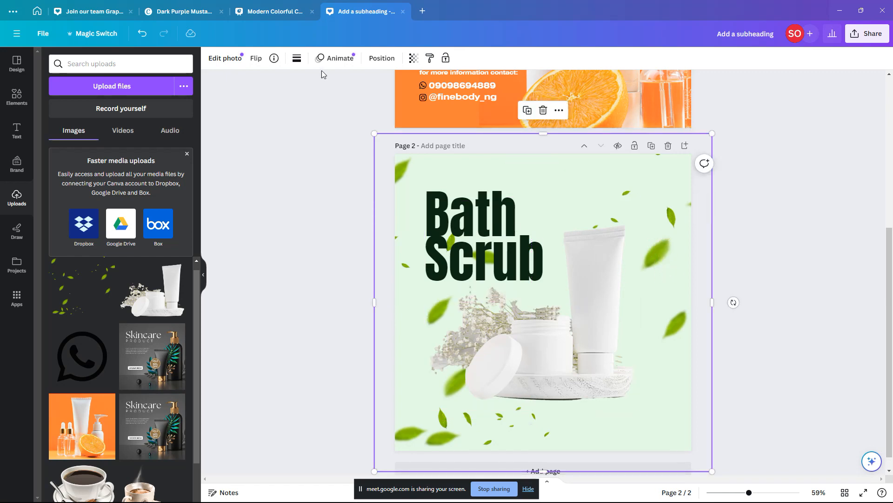
click(413, 57)
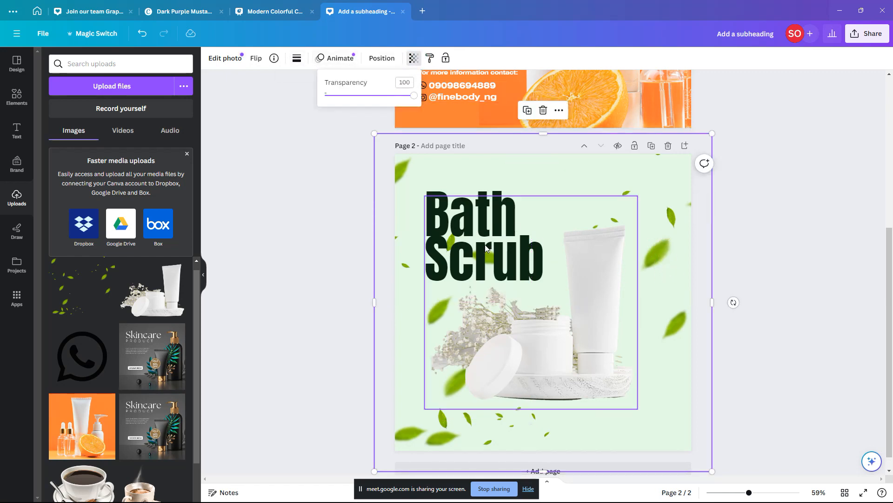
drag(414, 96, 381, 97)
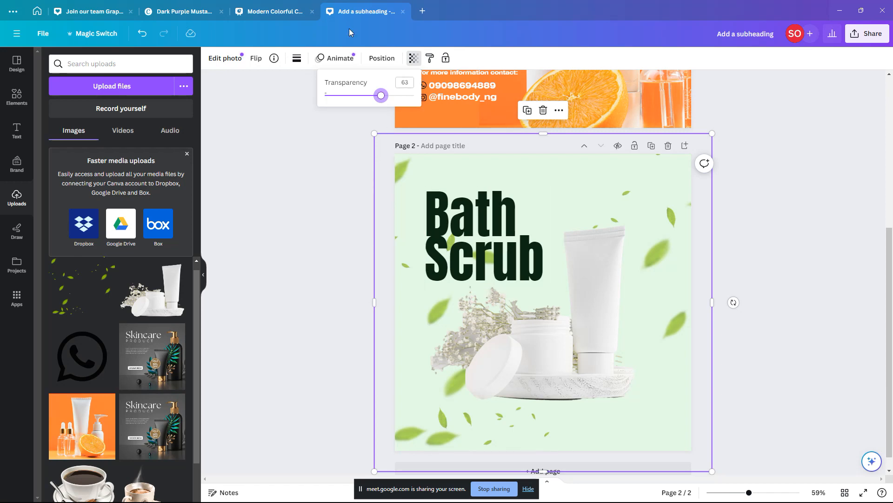
Step: Raise the Bath Scrub title's line spacing to 0.95
click(481, 235)
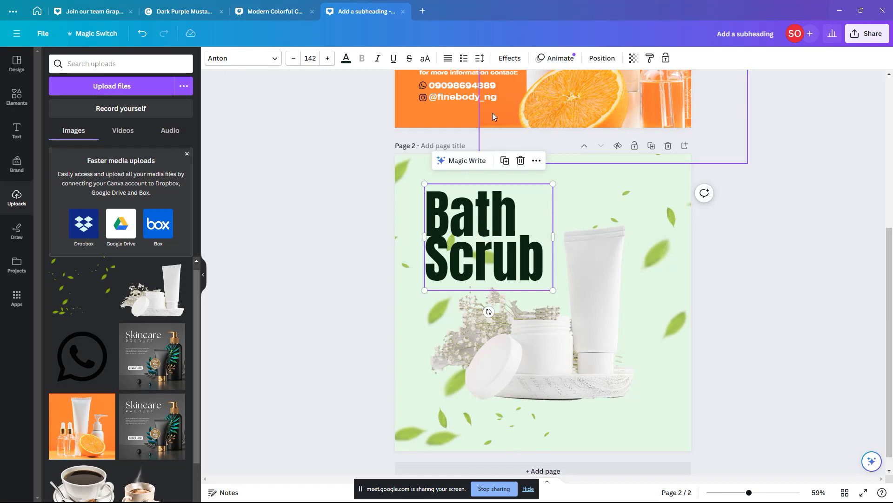
click(479, 58)
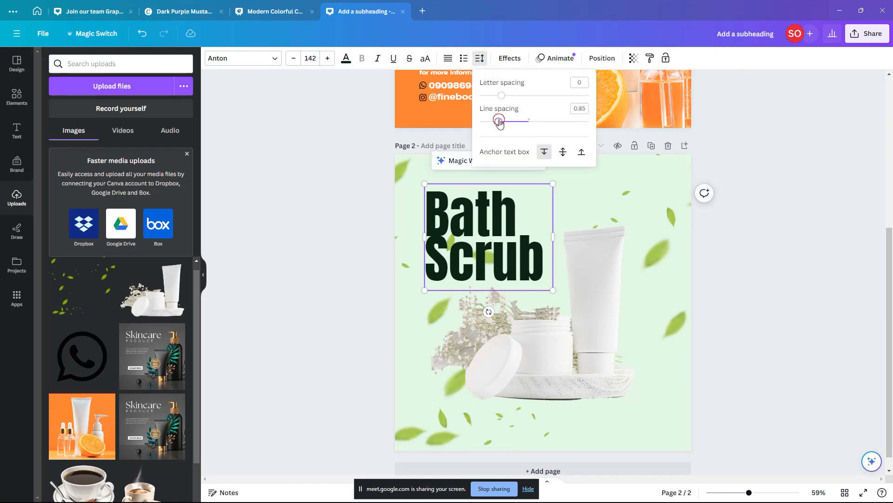
drag(499, 122, 505, 121)
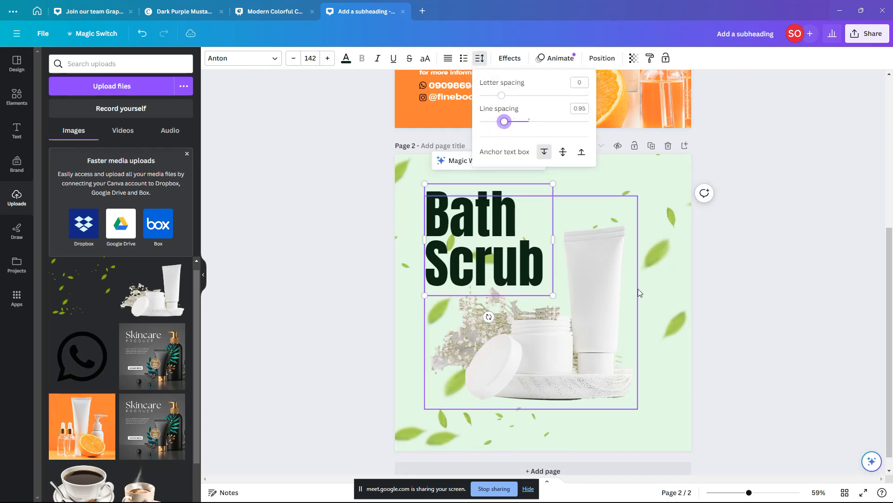
click(651, 294)
Step: Enlarge the product photo from its corner and shift it slightly up-left
click(574, 299)
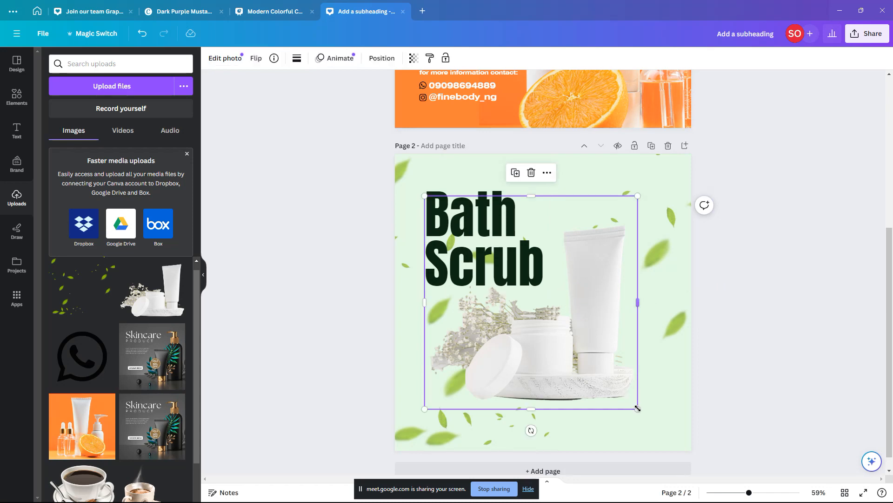
drag(638, 408, 643, 413)
drag(613, 331, 610, 329)
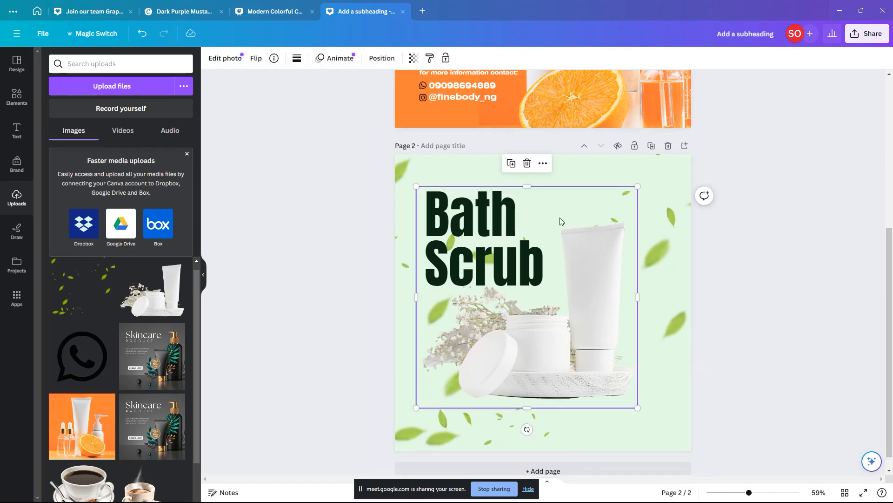
scroll(468, 161, up, 5)
Step: Paste the 'Buy 3 product, get 1 free' offer and ORDER NOW button under page 2's title, nudging the photo right
click(477, 159)
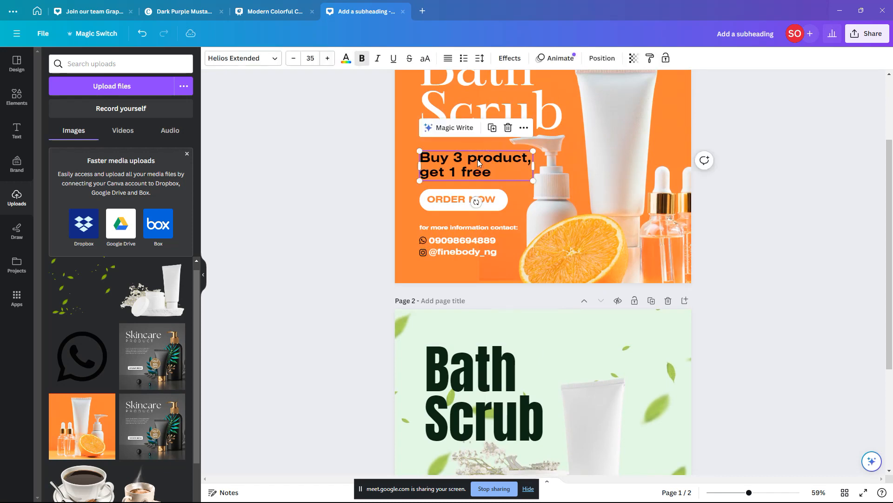
shift+click(453, 194)
scroll(482, 258, down, 4)
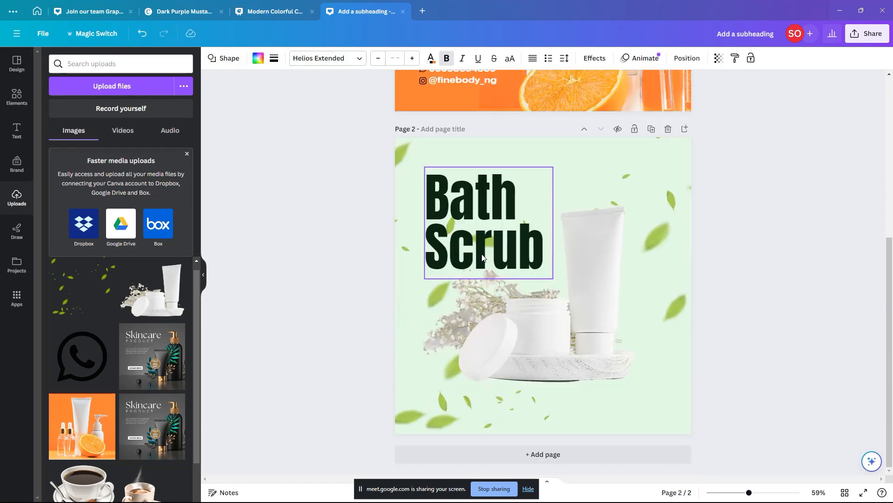
key(ctrl+v)
drag(495, 313, 490, 303)
drag(582, 288, 591, 284)
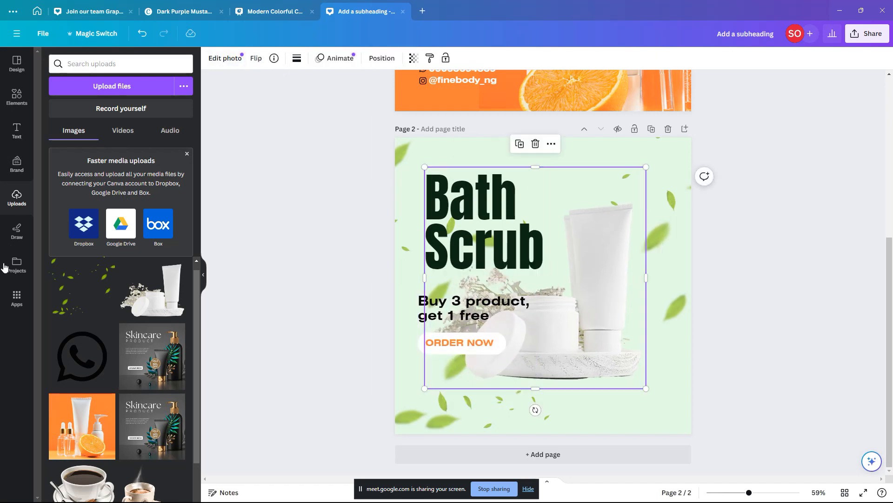
click(15, 99)
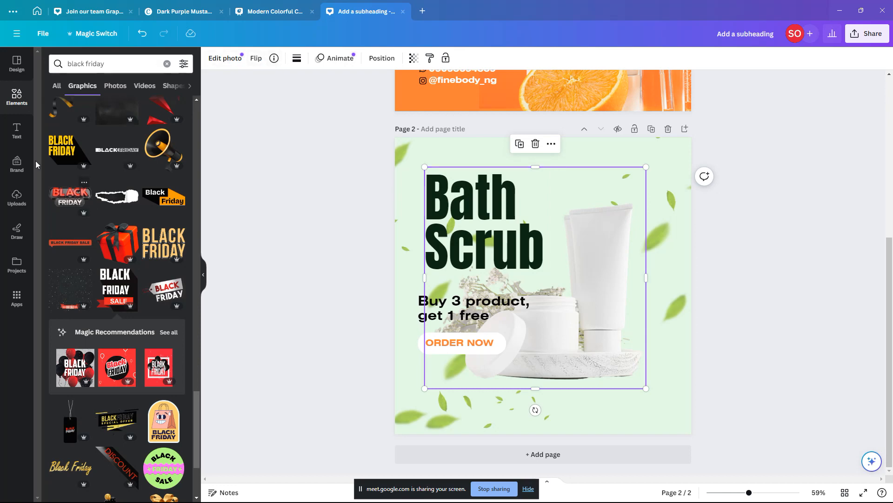
Step: Add a green square, move it top-left and stretch it into a tall column behind the text
click(15, 98)
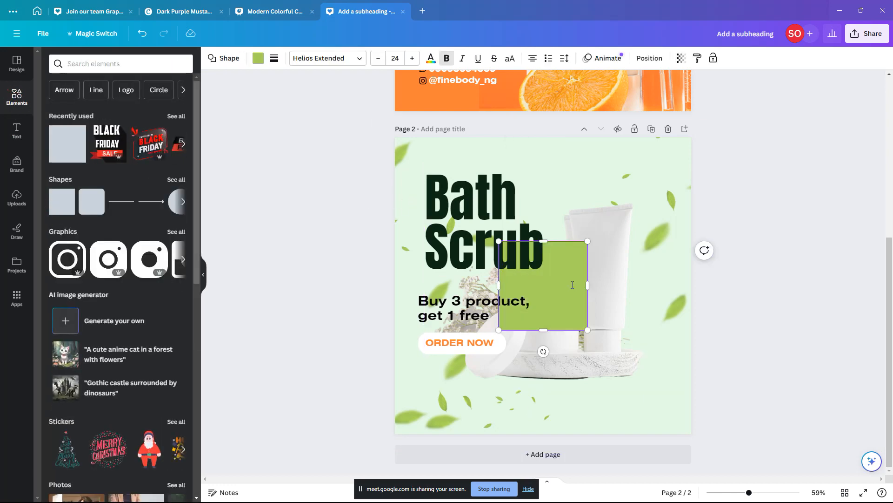
click(546, 204)
drag(562, 272, 478, 160)
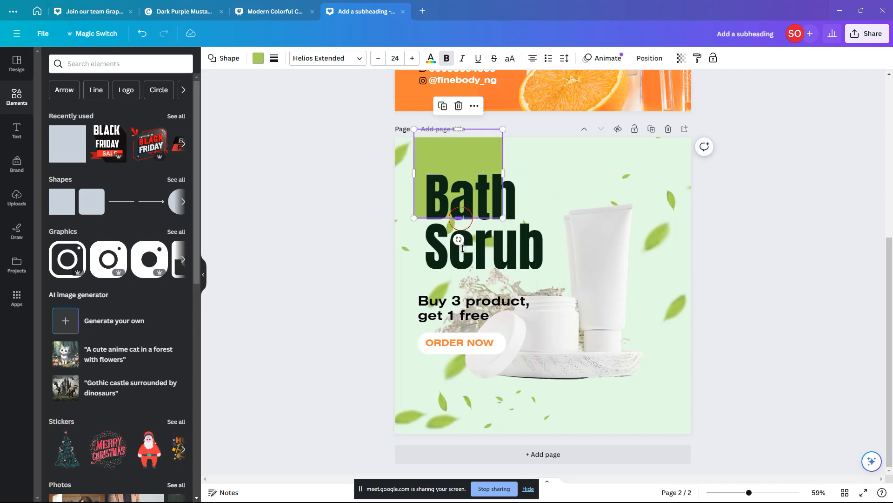
drag(462, 248, 463, 378)
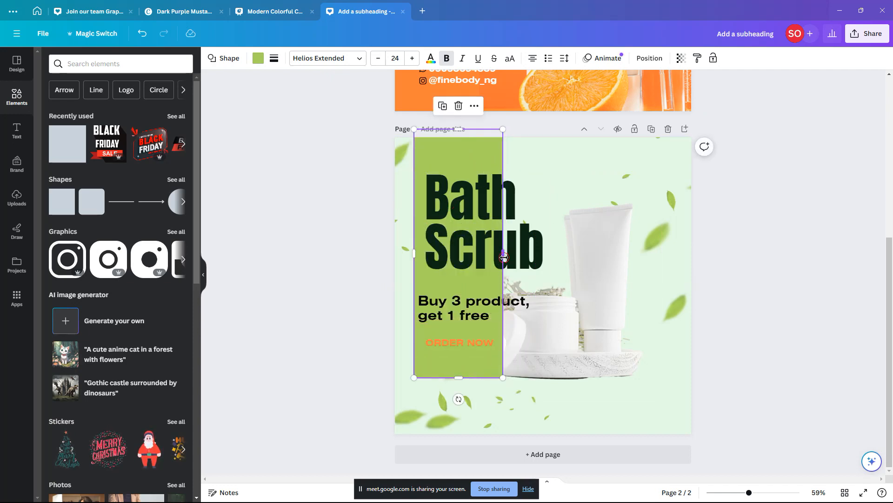
drag(504, 257, 553, 260)
click(584, 305)
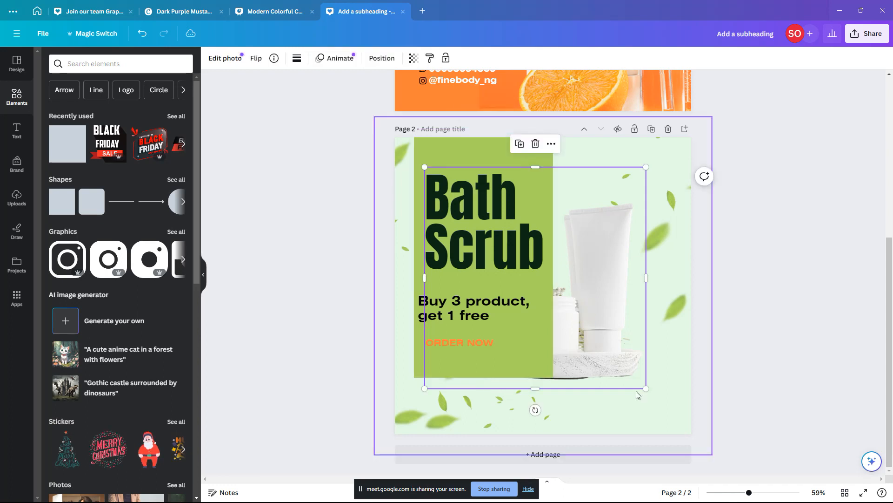
click(486, 376)
drag(485, 377, 486, 404)
click(467, 369)
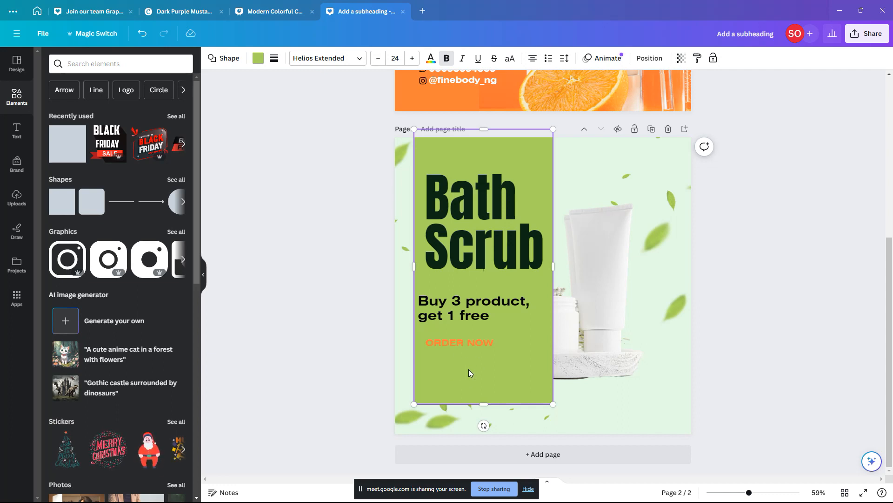
click(509, 312)
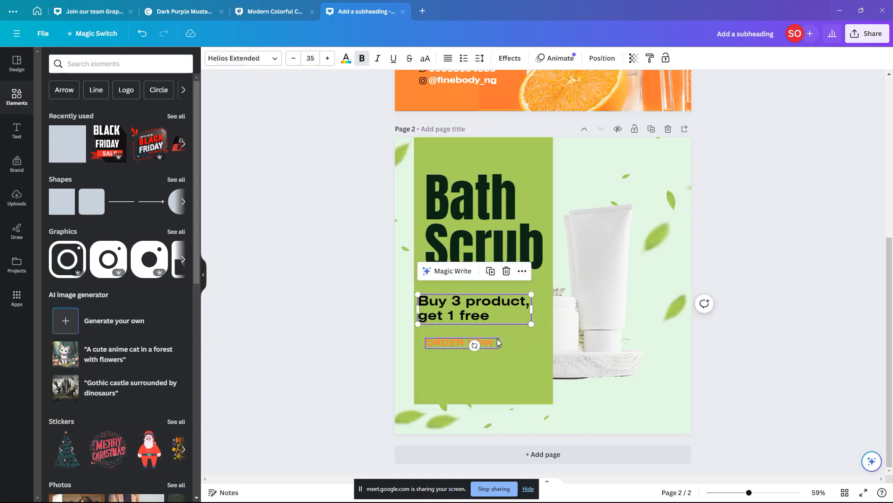
Step: Move the product photo and ORDER NOW button slightly down on page 2
click(492, 352)
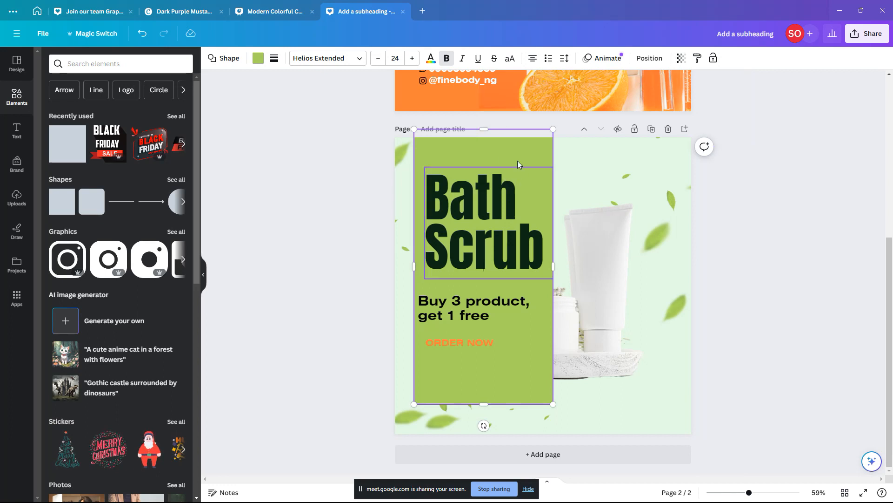
drag(504, 391, 429, 387)
key(ctrl+z)
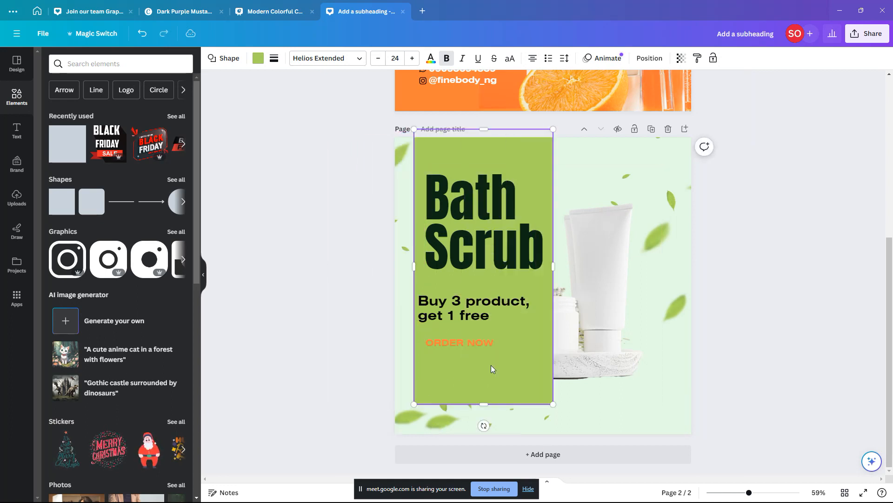
drag(358, 325, 501, 362)
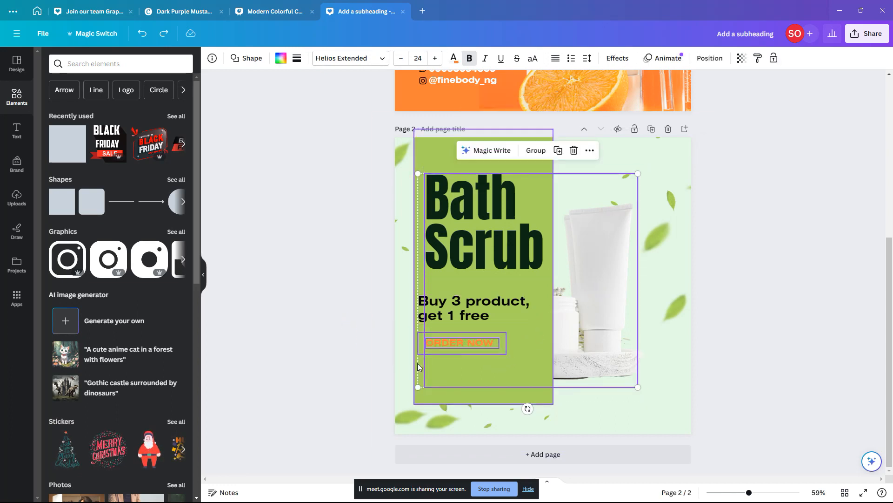
shift+click(597, 187)
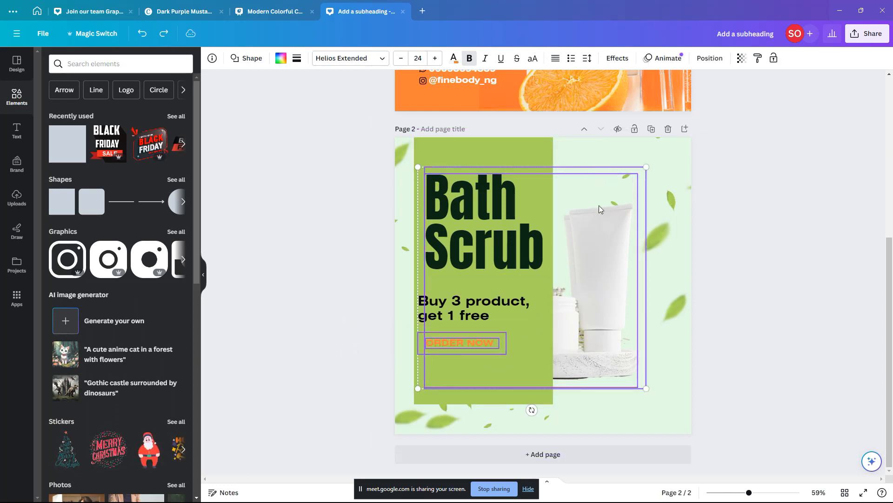
shift+click(643, 187)
drag(611, 230, 612, 260)
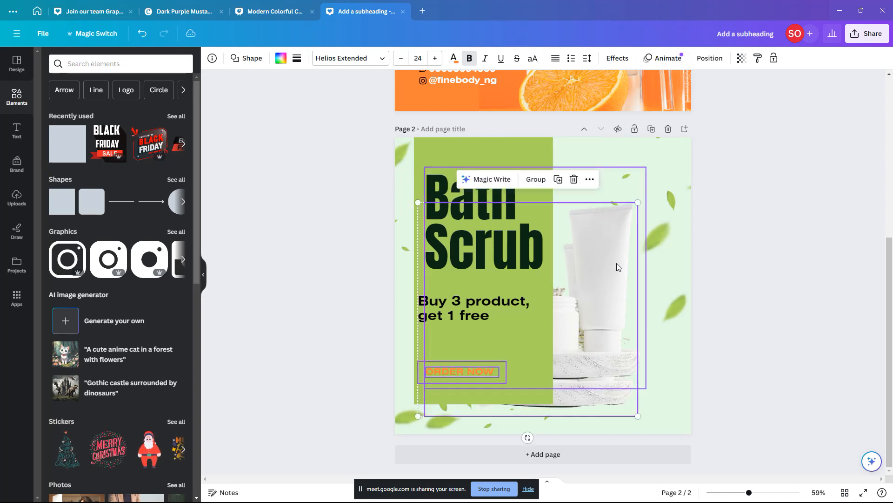
Step: Send the green rectangle back two layers and the product photo back one
click(472, 370)
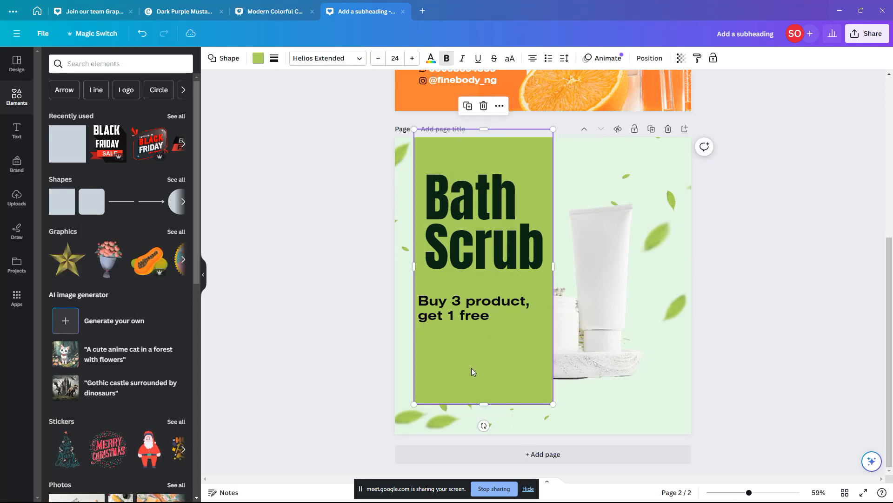
key(ctrl+bracketleft)
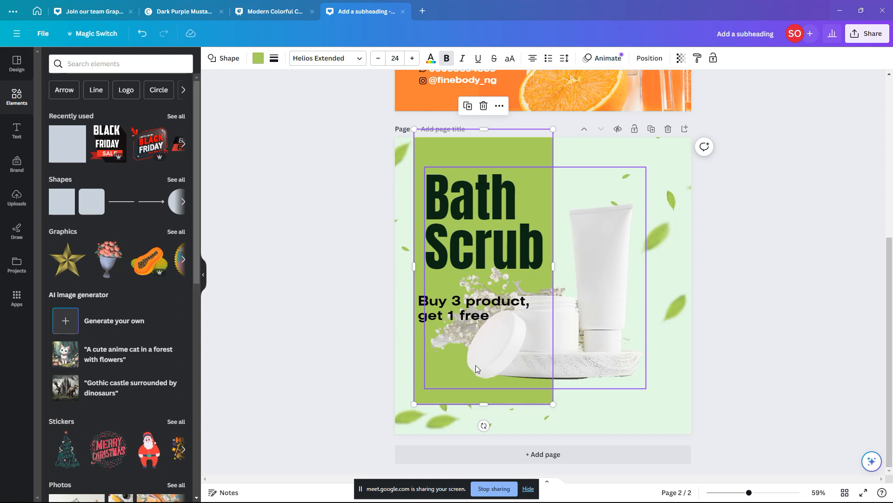
key(ctrl+bracketleft)
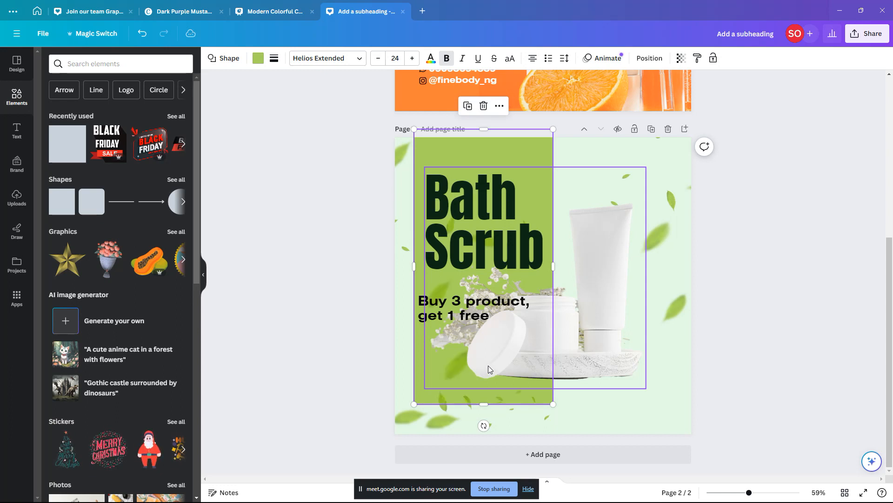
click(605, 325)
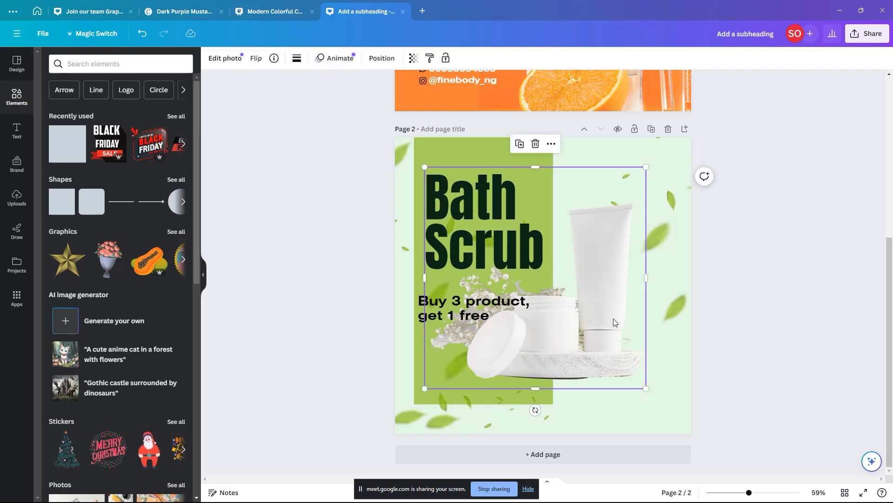
key(ctrl+bracketleft)
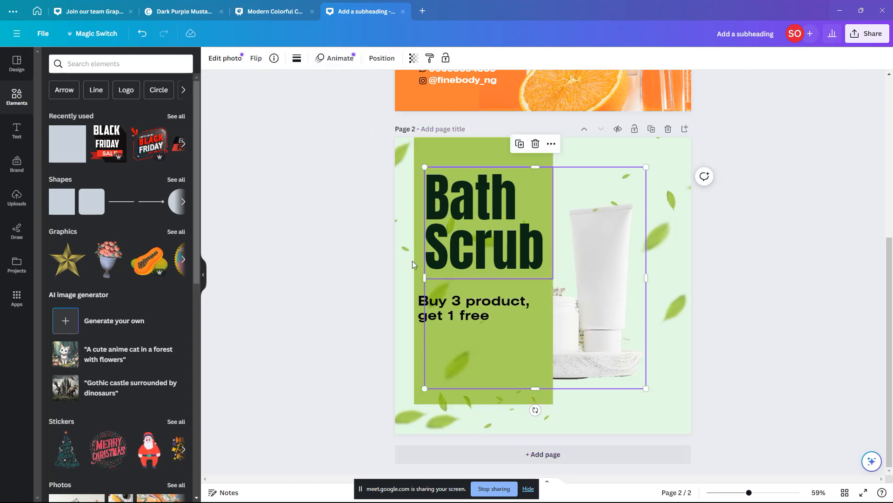
drag(302, 335, 560, 406)
drag(359, 301, 534, 385)
Step: Copy the ORDER NOW button from page 1 and paste it onto page 2
click(315, 304)
scroll(469, 242, up, 2)
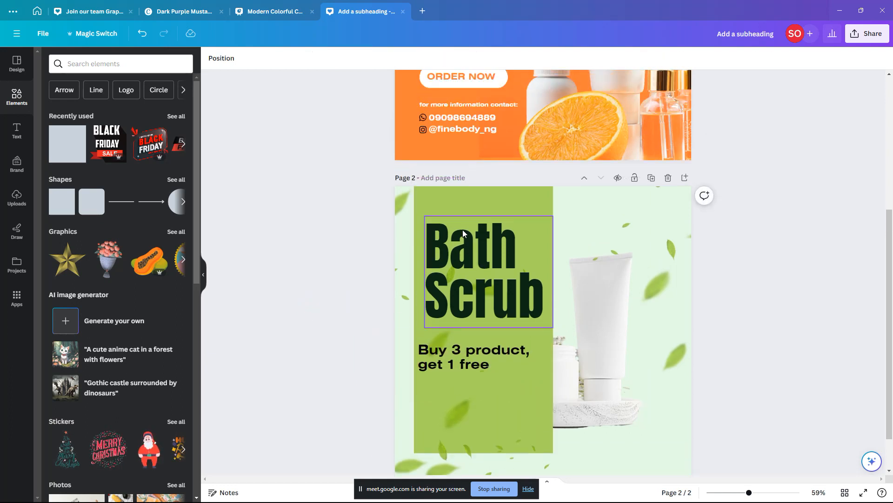
scroll(463, 230, up, 1)
drag(378, 100, 478, 131)
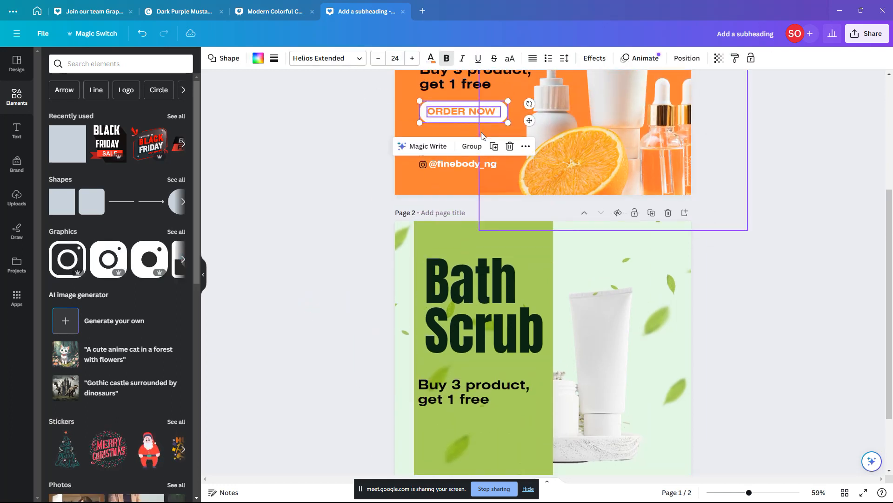
key(ctrl+c)
scroll(528, 264, down, 2)
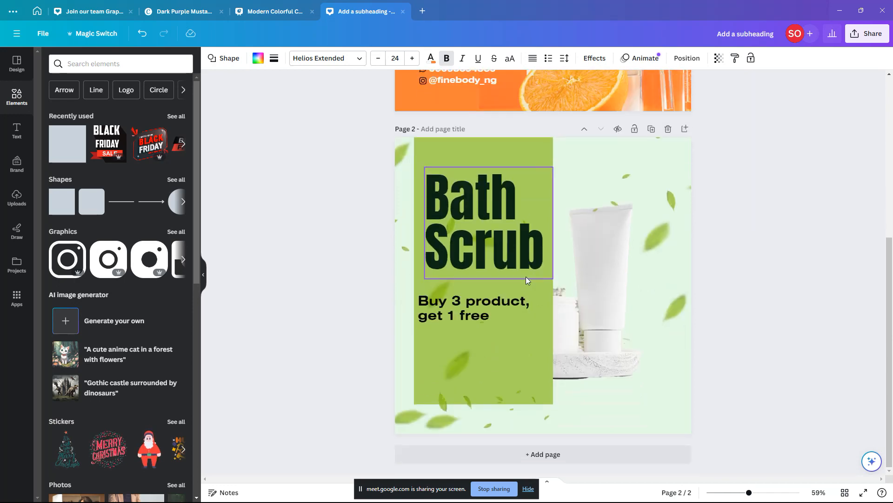
key(ctrl+v)
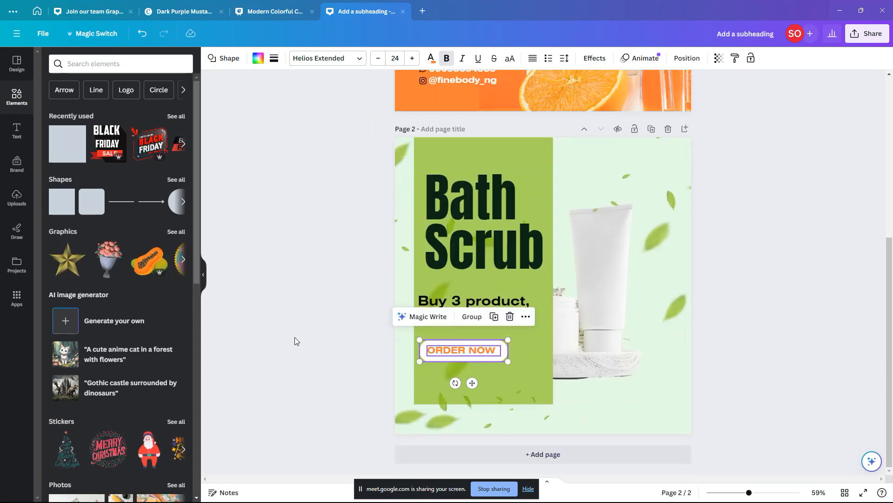
click(258, 332)
Step: Copy the 'for more information contact:' block from page 1 and place it under ORDER NOW
scroll(448, 90, up, 2)
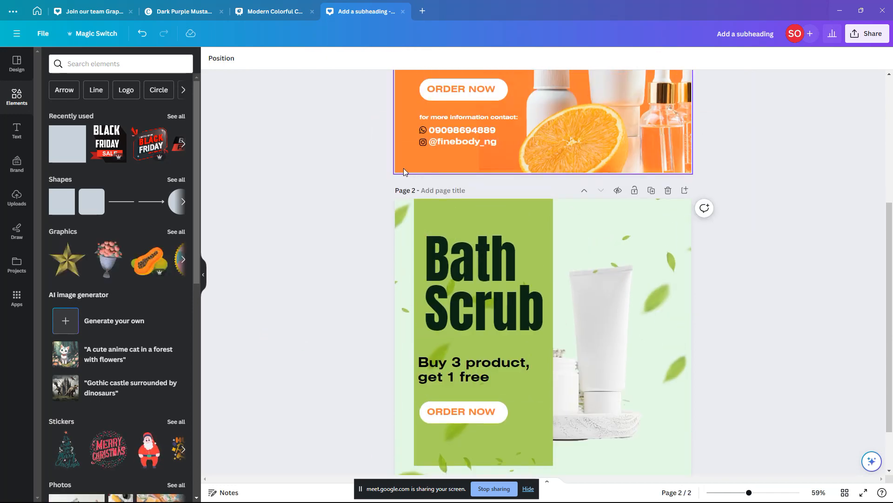
drag(337, 101, 480, 150)
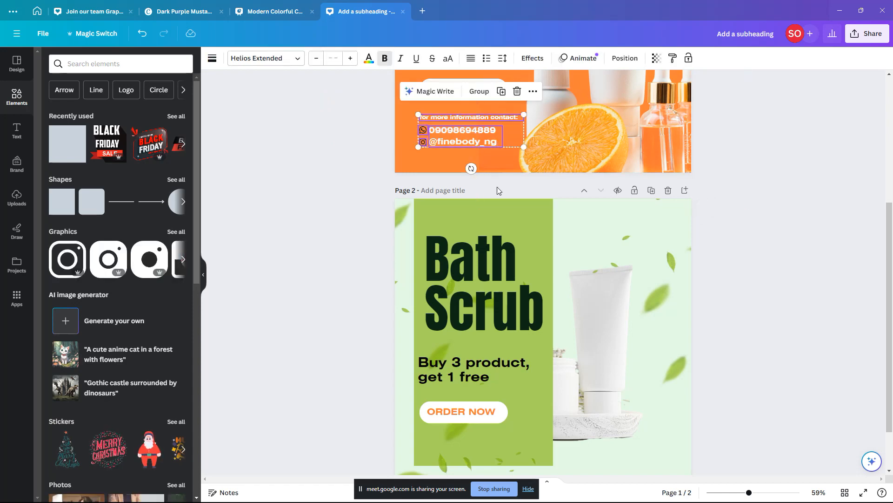
scroll(498, 242, down, 2)
key(ctrl+c)
key(ctrl+v)
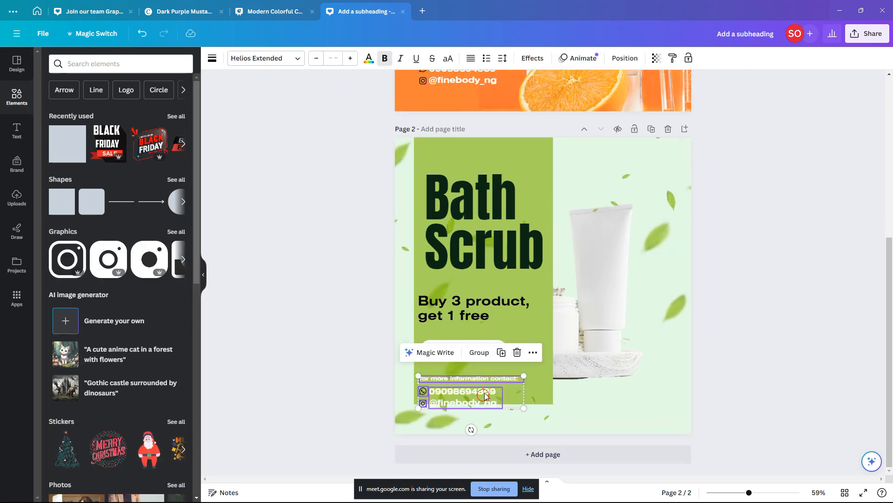
drag(484, 391, 487, 387)
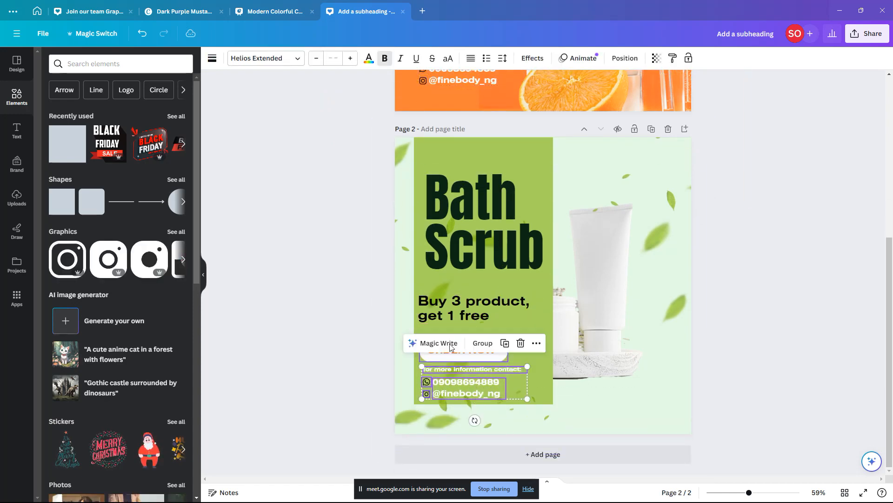
drag(373, 324, 493, 342)
click(325, 335)
Step: Nudge the ORDER NOW text and its white pill slightly up-right
click(477, 355)
shift+click(502, 353)
drag(493, 343, 494, 343)
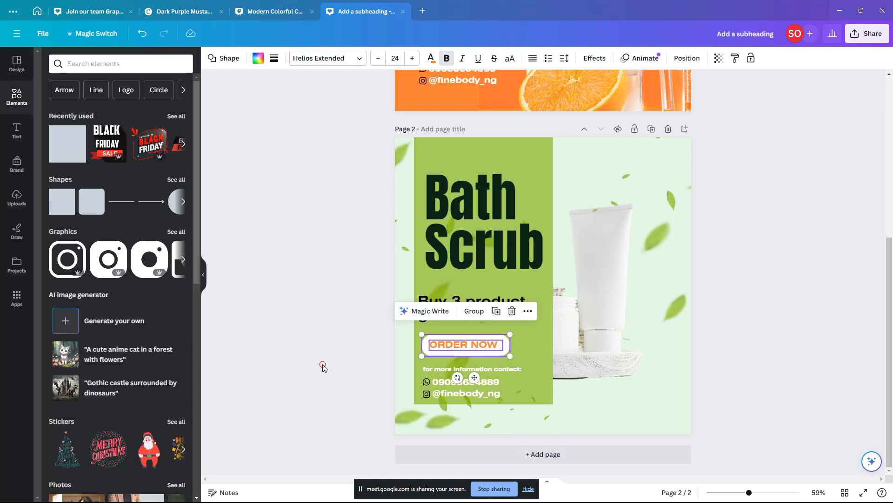
click(323, 365)
click(506, 392)
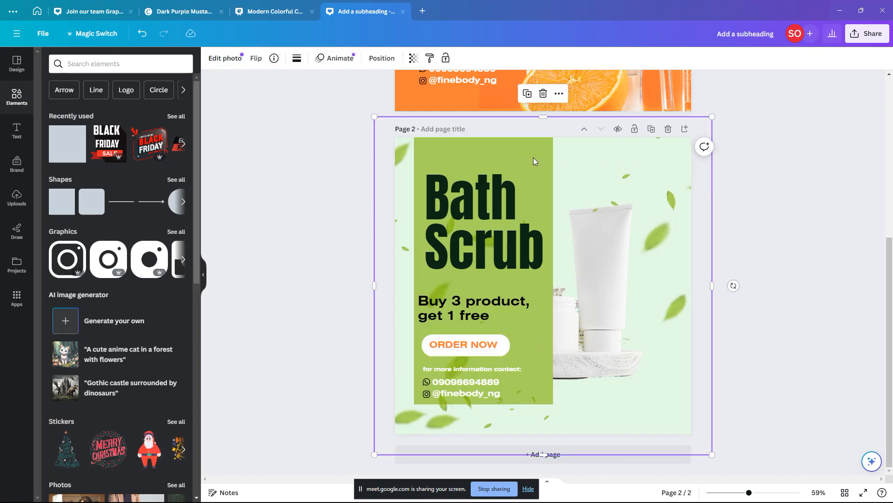
scroll(533, 157, up, 1)
click(527, 234)
click(499, 387)
scroll(498, 396, down, 1)
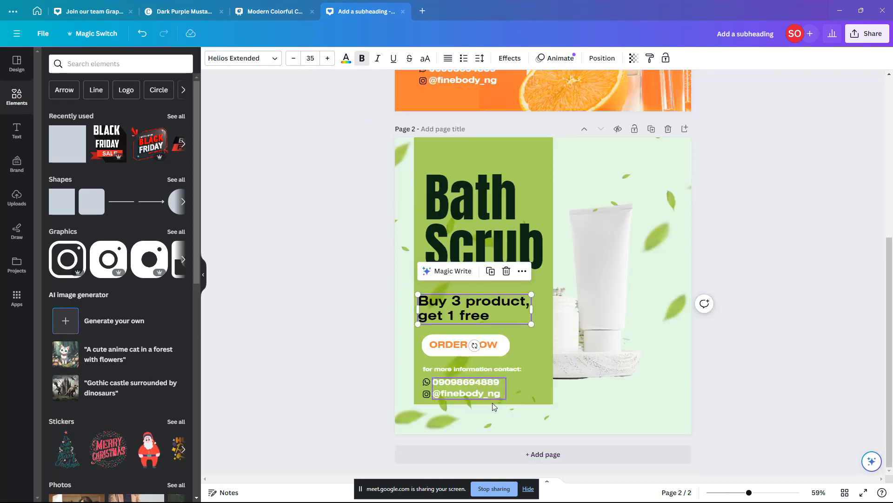
key(Tab)
key(Tab)
key(Tab)
key(Tab)
key(Tab)
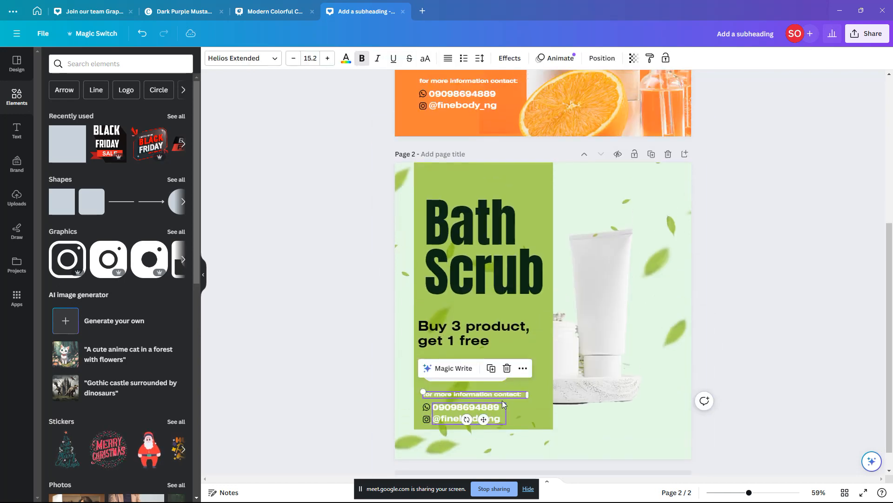
Step: Extend the green panel slightly downward and nudge the bottle photo right
click(657, 259)
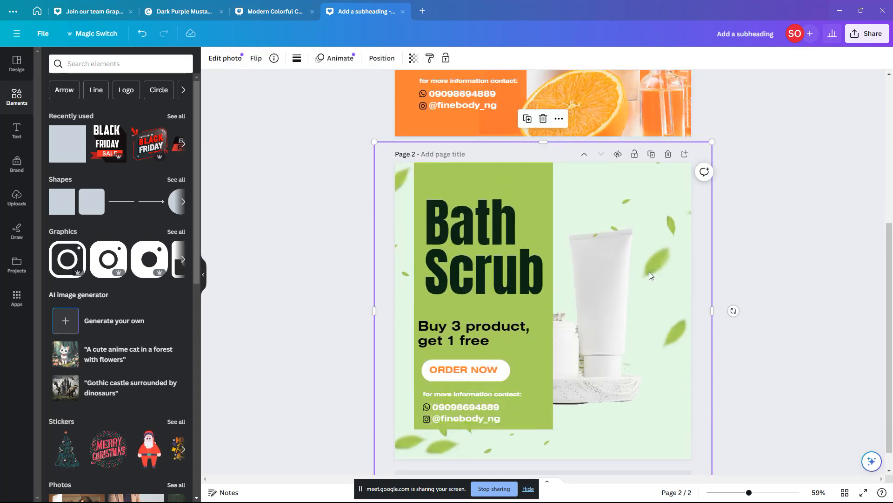
scroll(508, 359, down, 1)
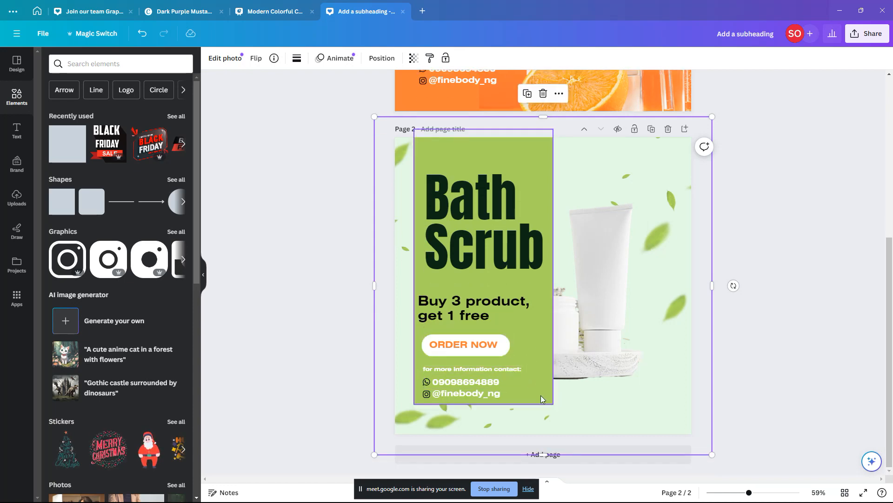
click(540, 395)
drag(482, 405, 483, 409)
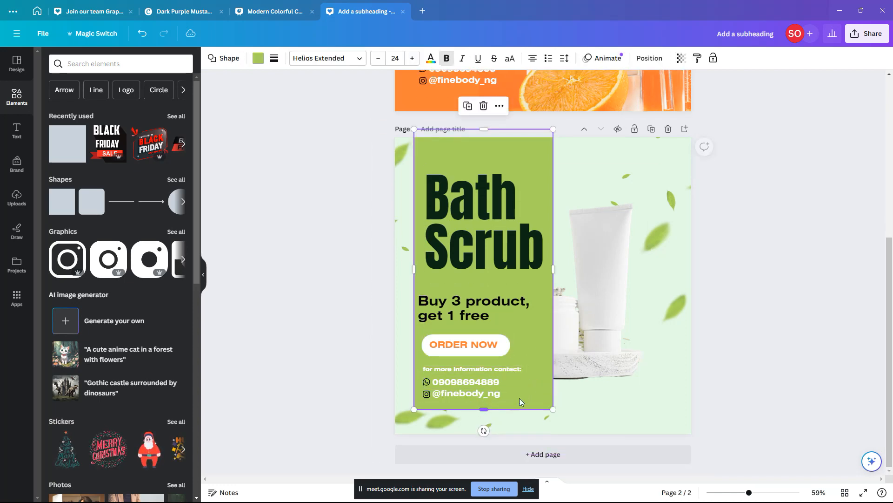
click(598, 328)
drag(606, 334, 613, 328)
key(alt+Tab)
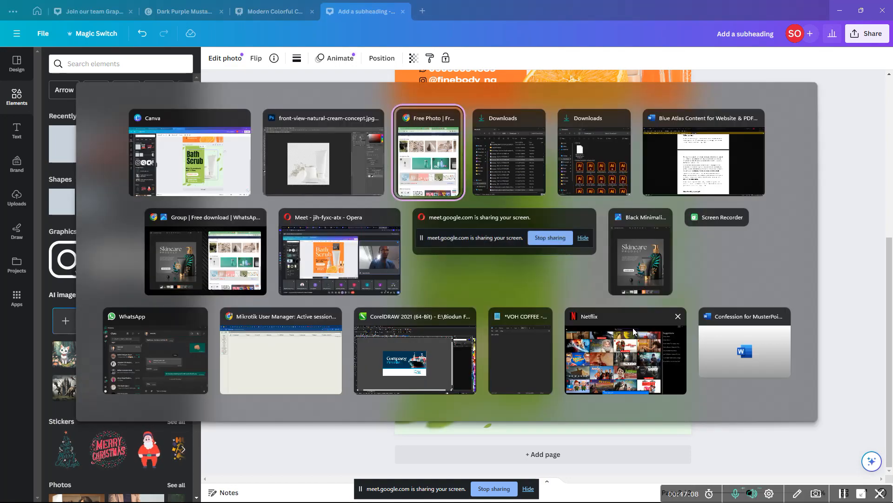
Step: Download Freepik's pink cosmetic products and flowers photo in Large size
scroll(710, 274, up, 13)
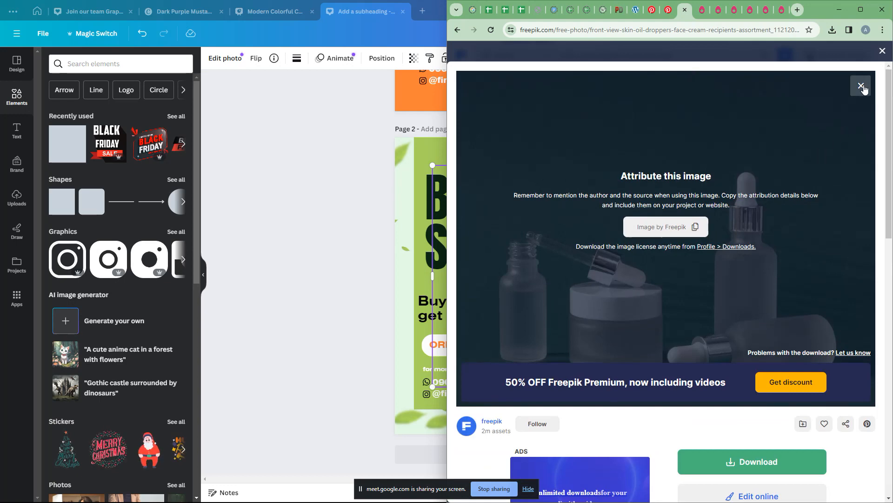
click(861, 86)
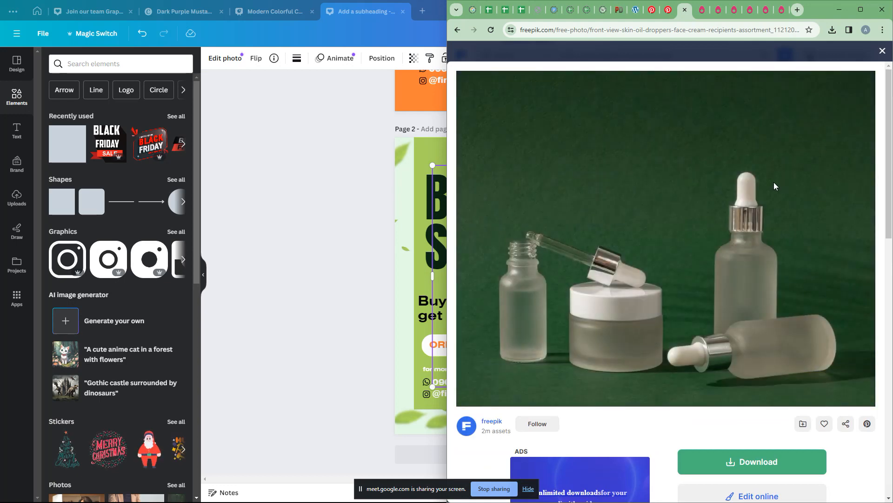
click(881, 54)
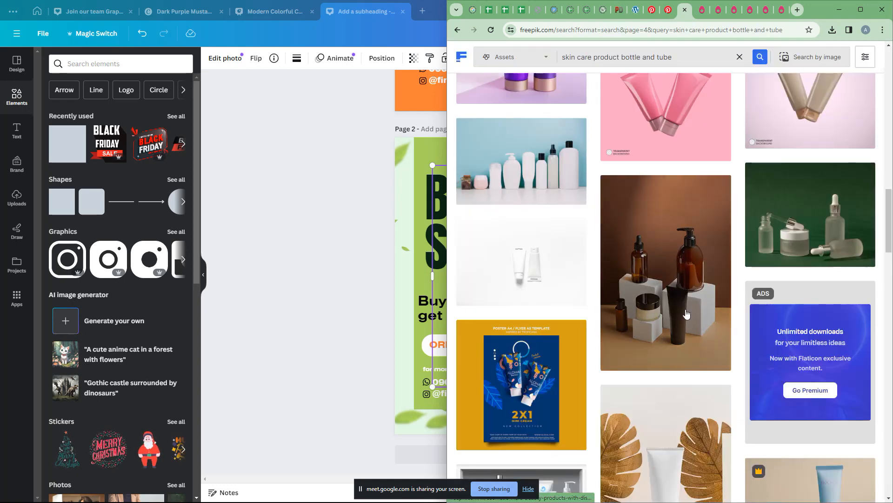
scroll(686, 314, up, 15)
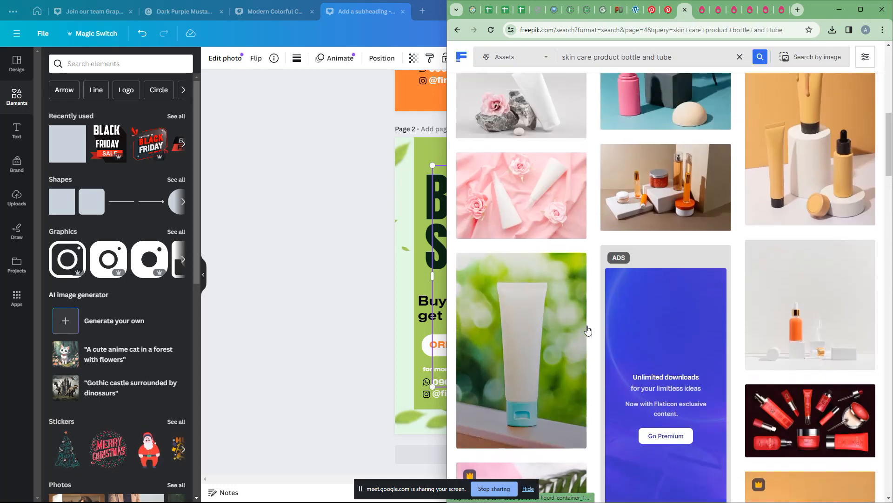
scroll(588, 330, up, 5)
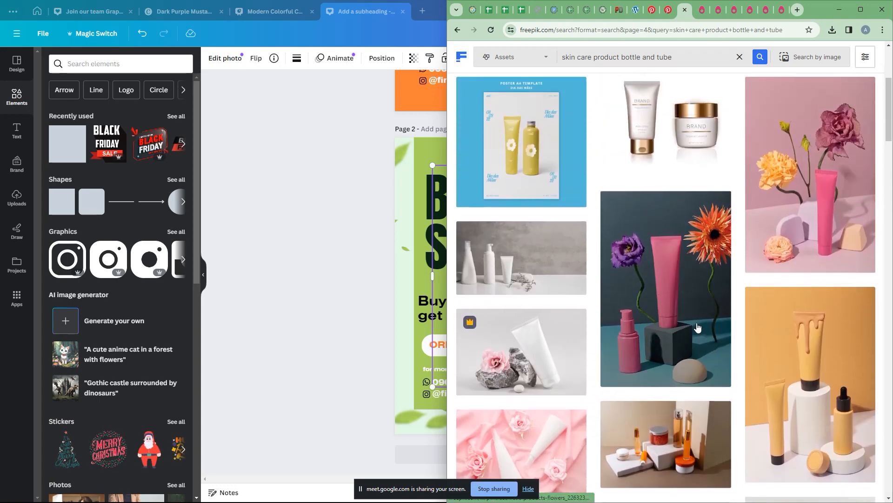
scroll(684, 343, up, 3)
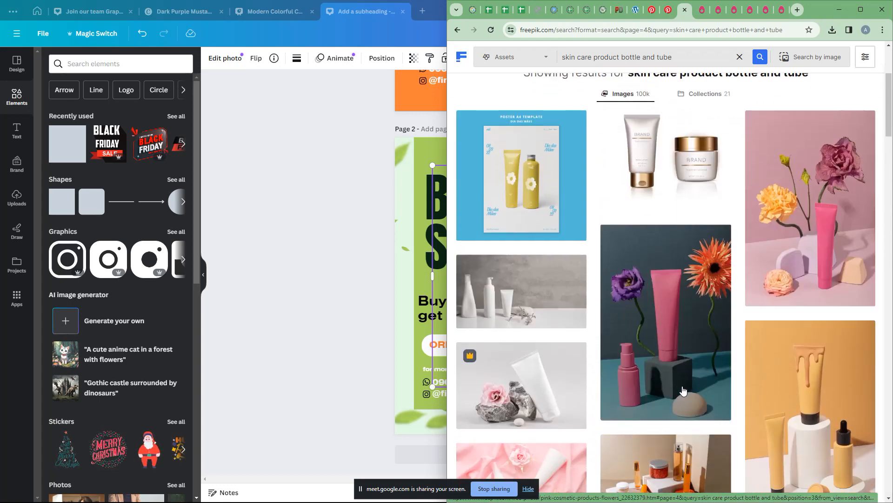
click(682, 390)
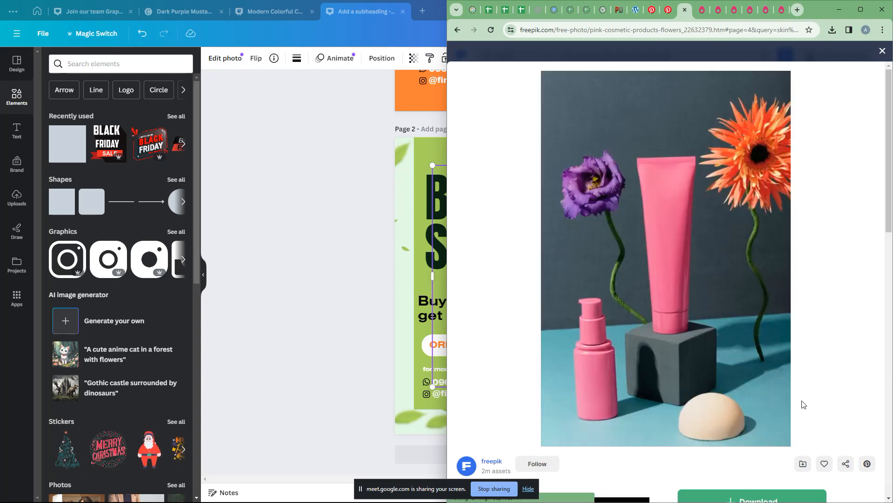
scroll(802, 404, down, 3)
click(717, 339)
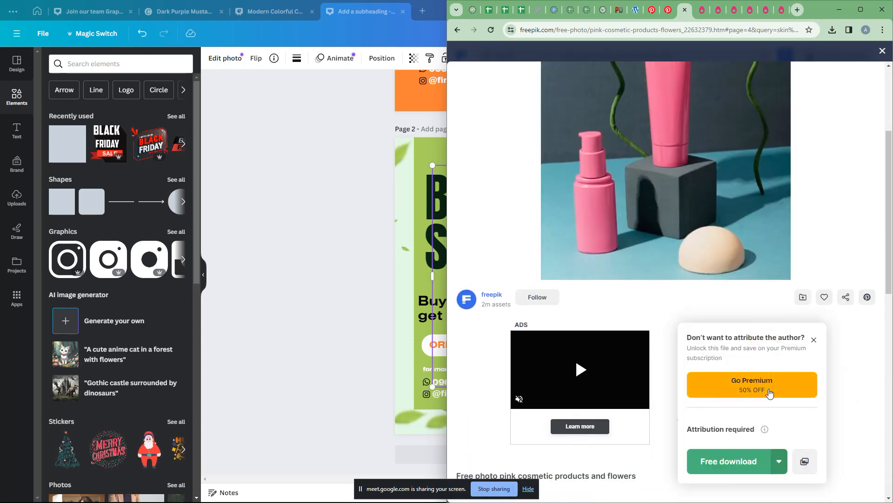
click(783, 461)
click(747, 429)
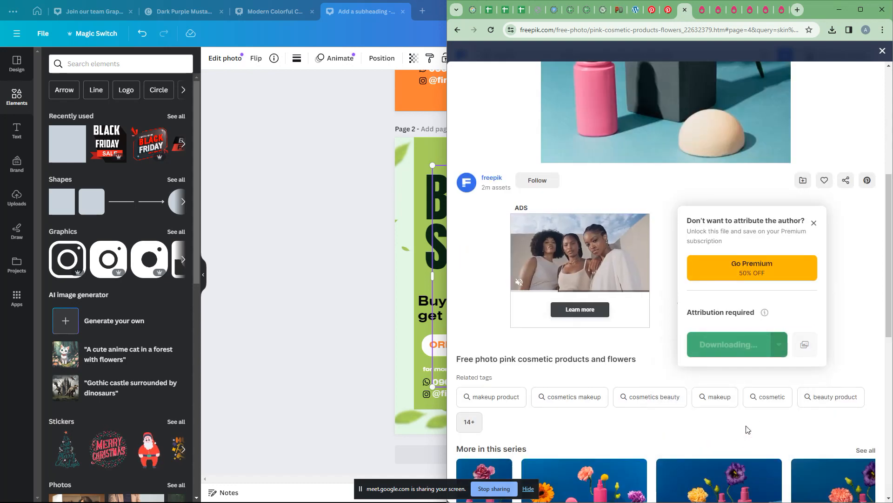
Step: Delete the white tube photo from page 2, move the leaf image down, and start a file upload
click(291, 257)
click(608, 225)
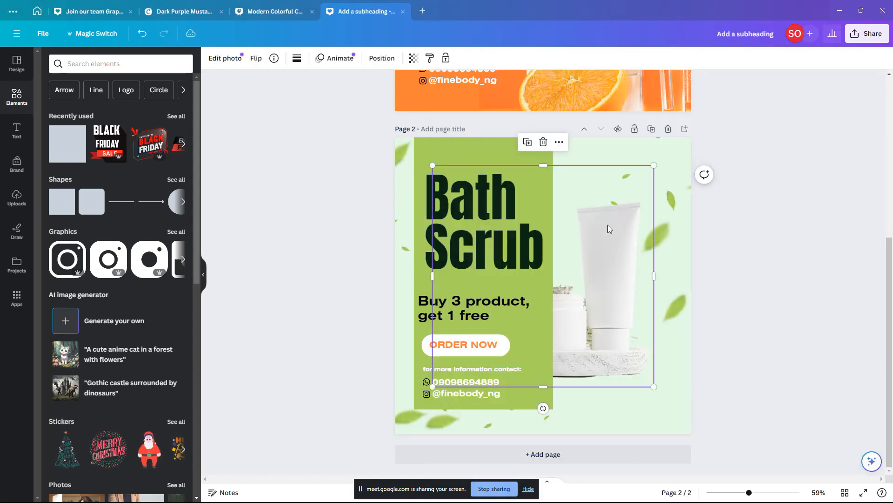
key(Delete)
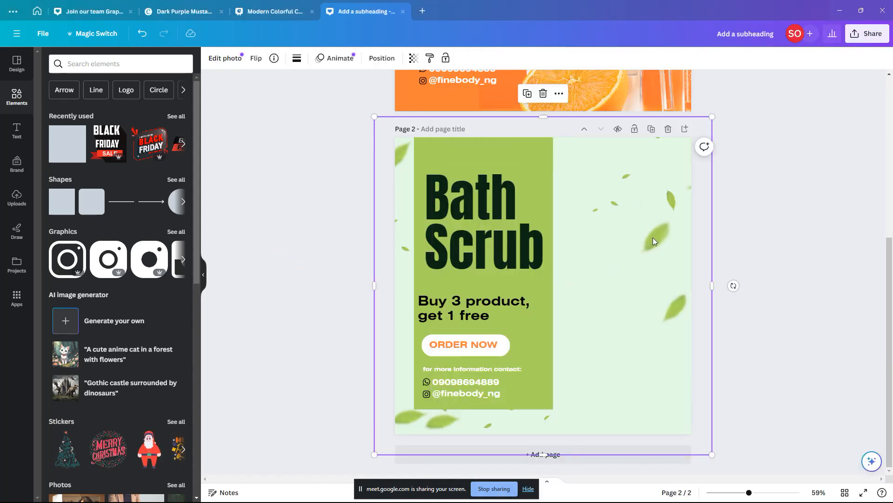
drag(654, 240, 648, 365)
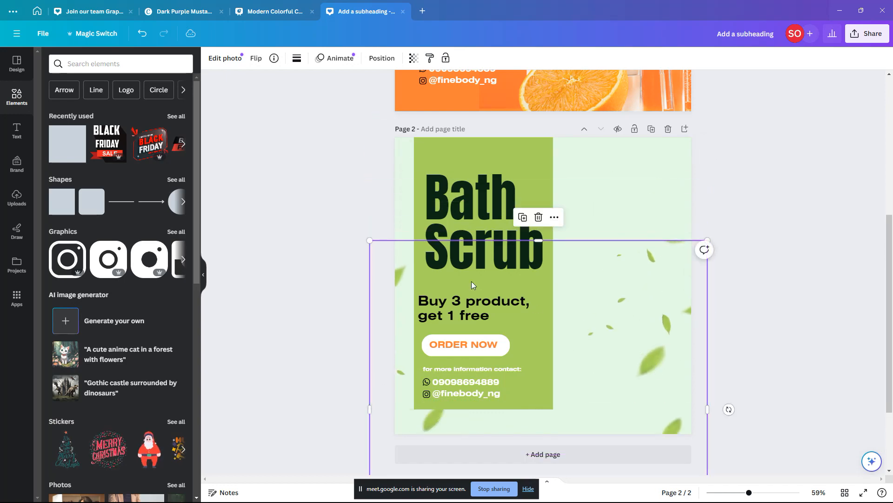
click(14, 190)
click(114, 87)
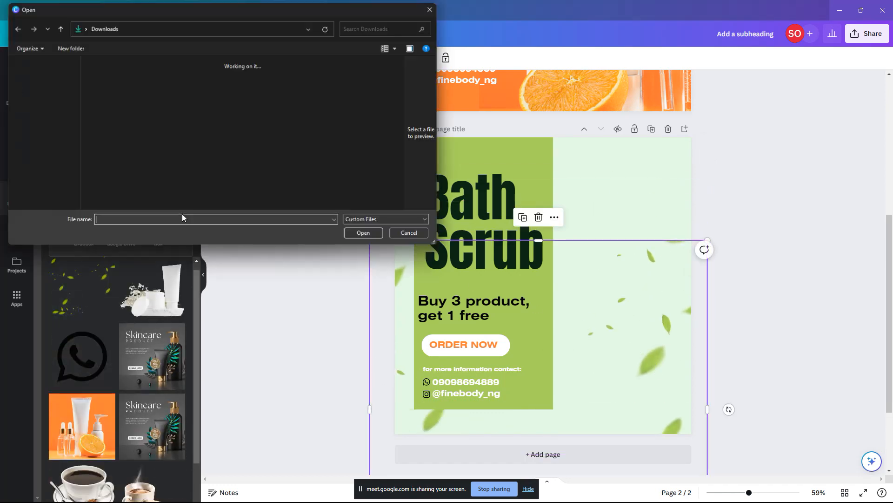
Step: Upload pink-cosmetic-products-flowers from the Downloads folder onto page 2
click(141, 80)
click(140, 81)
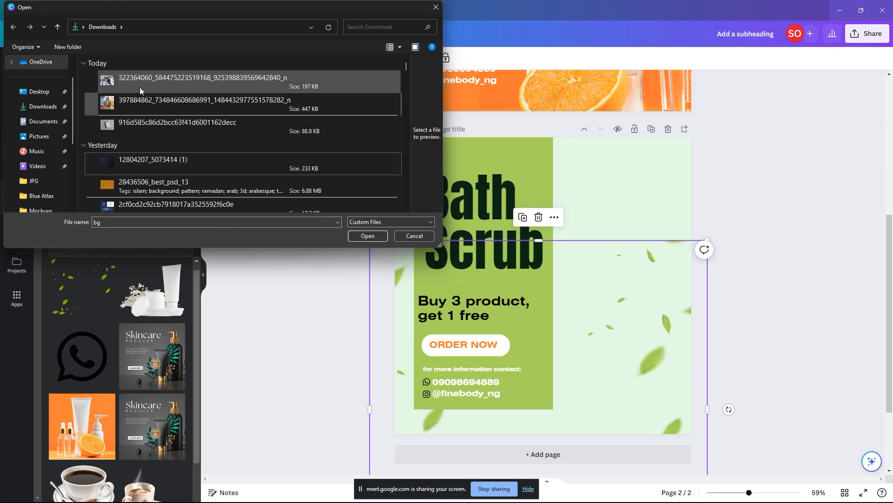
click(140, 83)
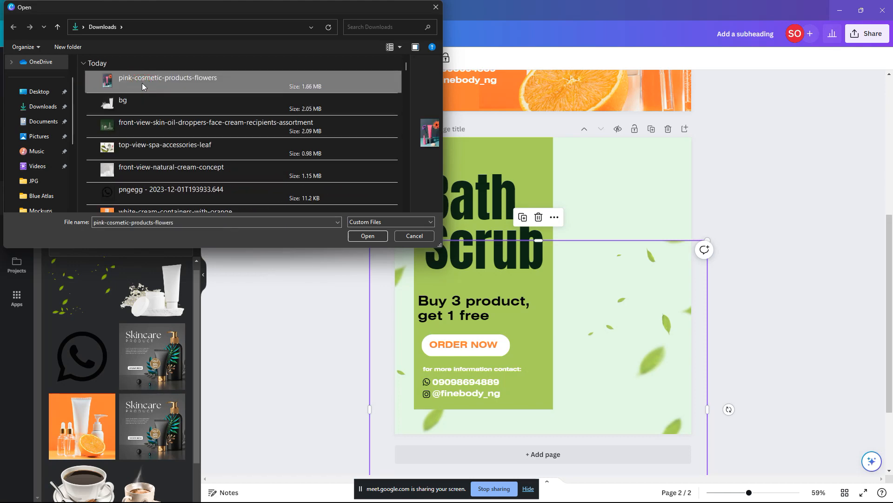
double_click(141, 83)
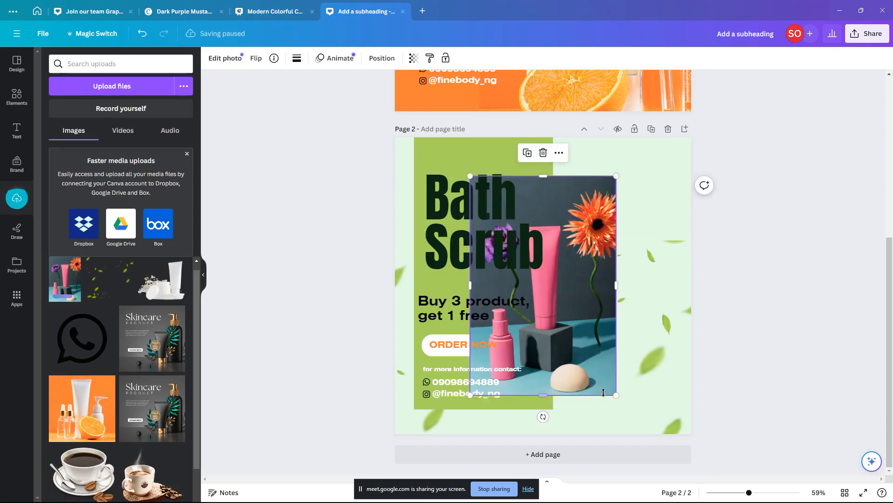
Step: Enlarge the pink flowers photo to page size and slide it right behind the green panel
drag(618, 395, 716, 496)
drag(600, 269, 660, 279)
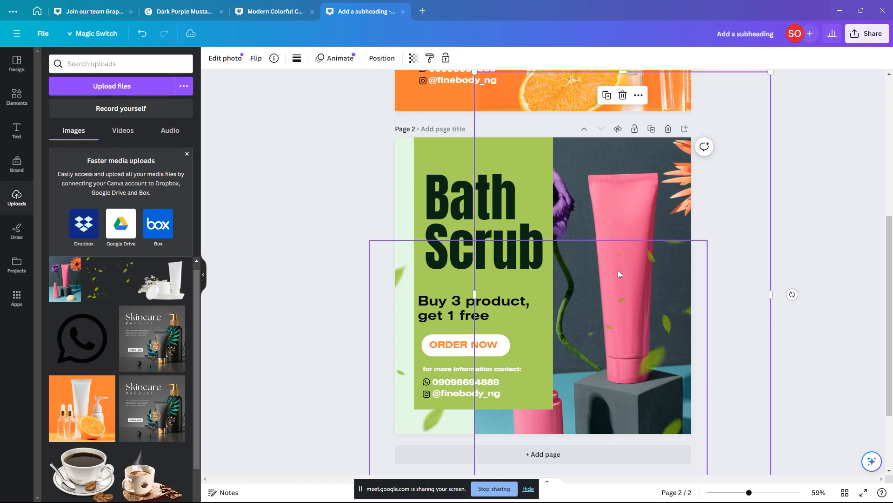
click(307, 199)
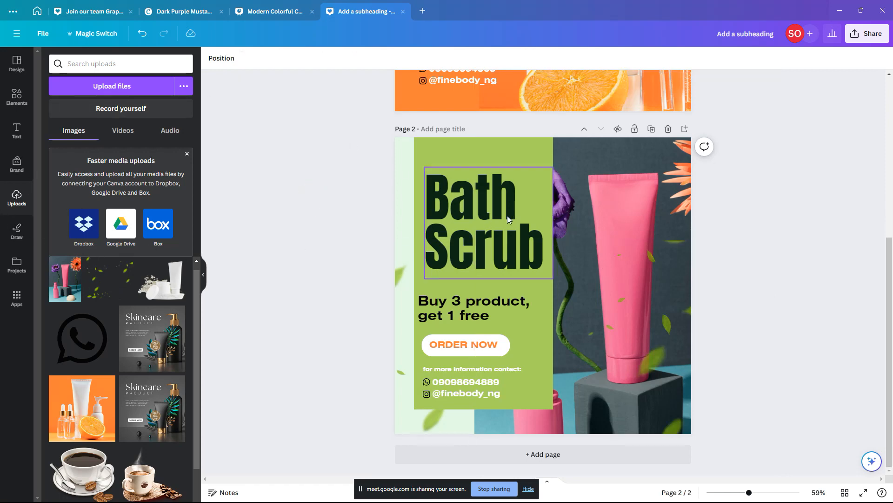
click(404, 159)
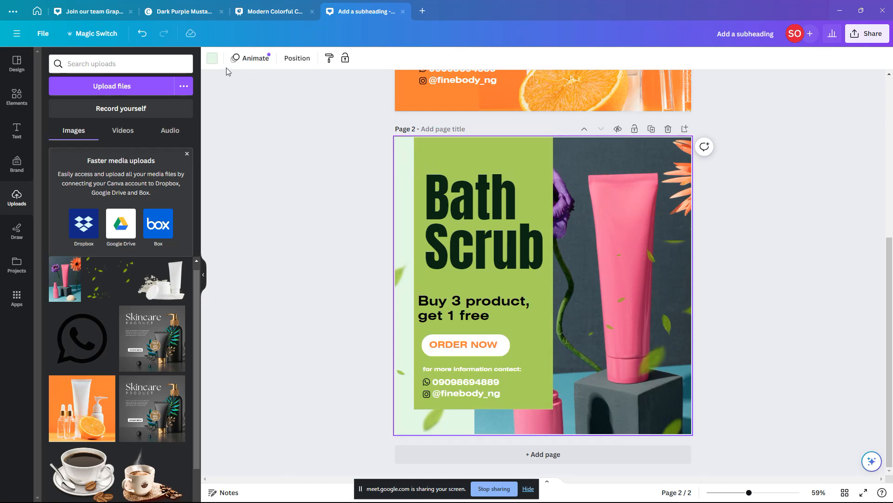
Step: Set page 2's background to the photo's teal #7ABEC2 using the colour picker
click(213, 59)
click(51, 114)
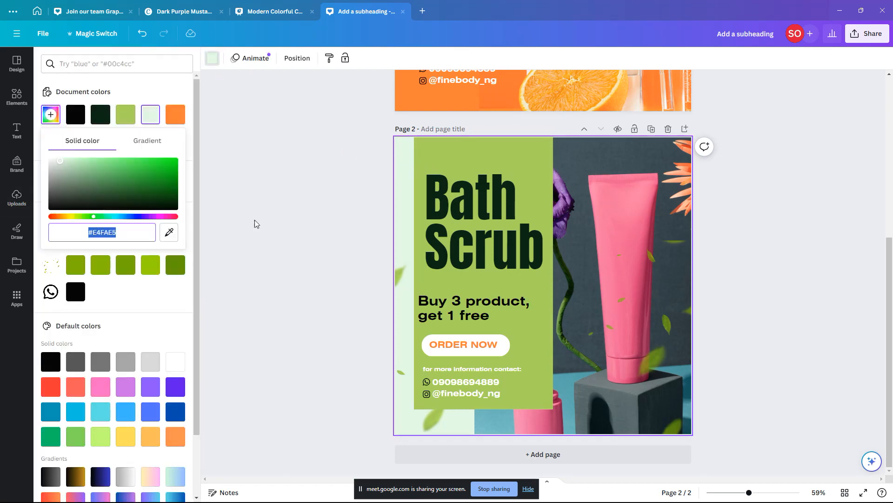
click(169, 232)
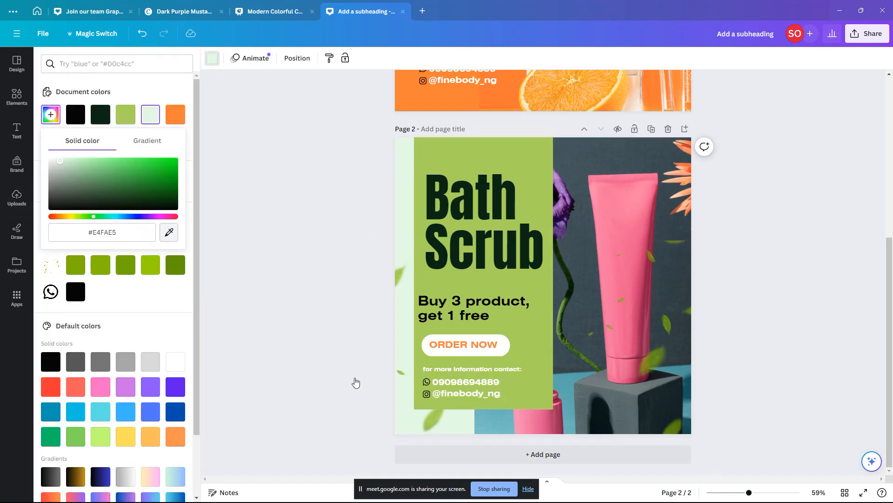
click(490, 424)
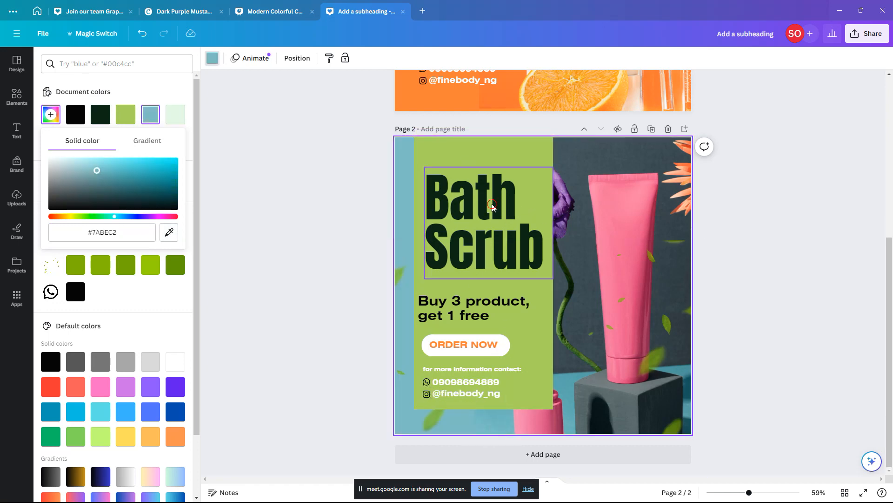
Step: Shift the Bath Scrub heading slightly left and make it white
click(507, 196)
drag(507, 195, 504, 194)
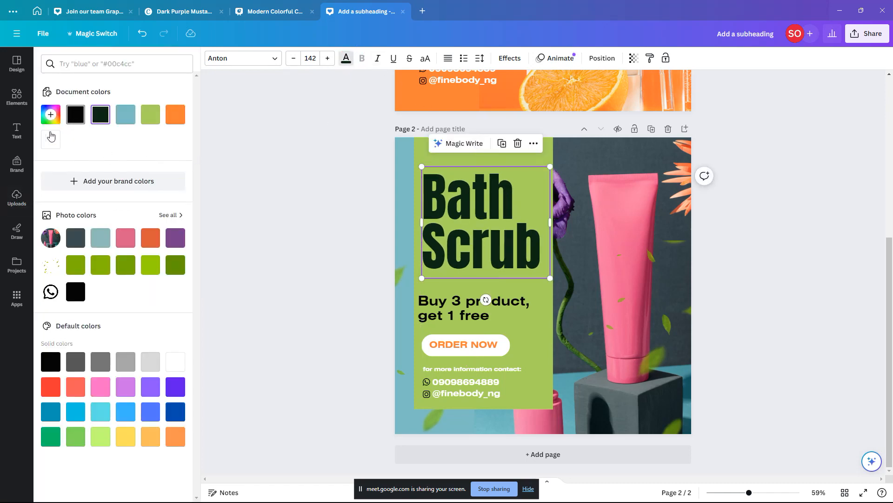
click(51, 138)
click(597, 233)
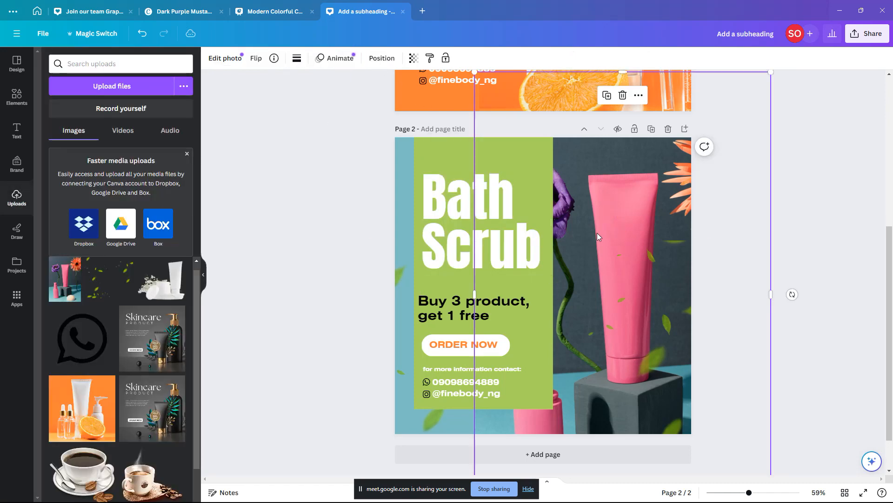
click(538, 151)
Step: Colour the panel with the tube's pink #DE487E and nudge the Buy 3 offer text up-right
click(260, 61)
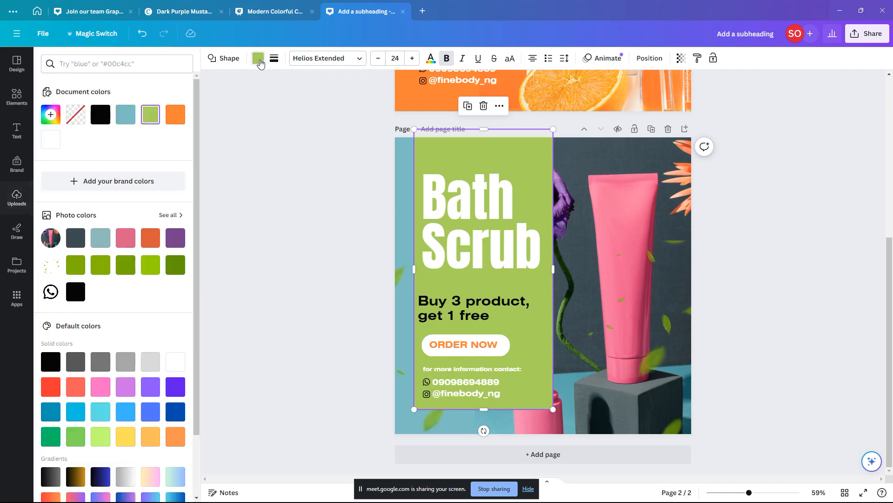
click(51, 114)
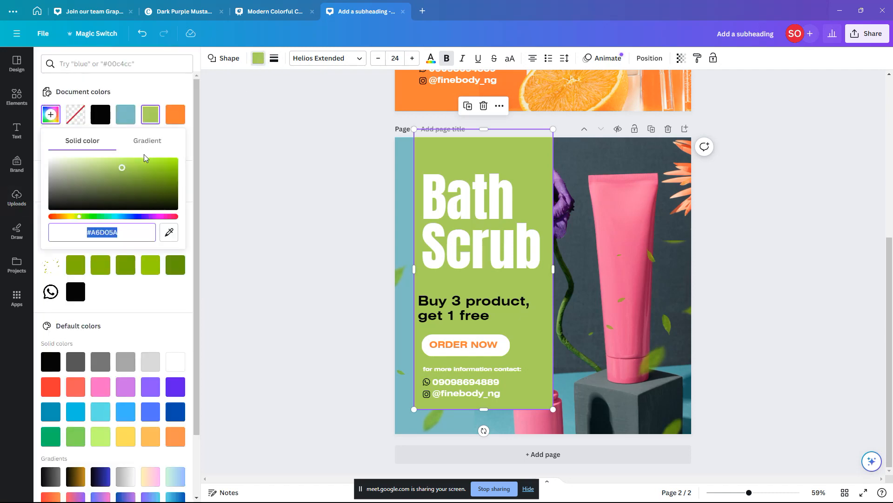
click(170, 232)
click(637, 292)
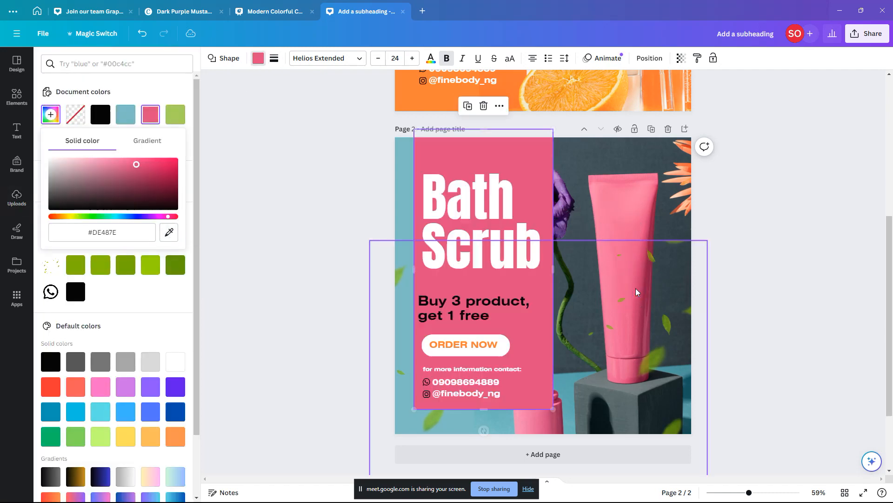
click(474, 307)
drag(475, 307, 482, 301)
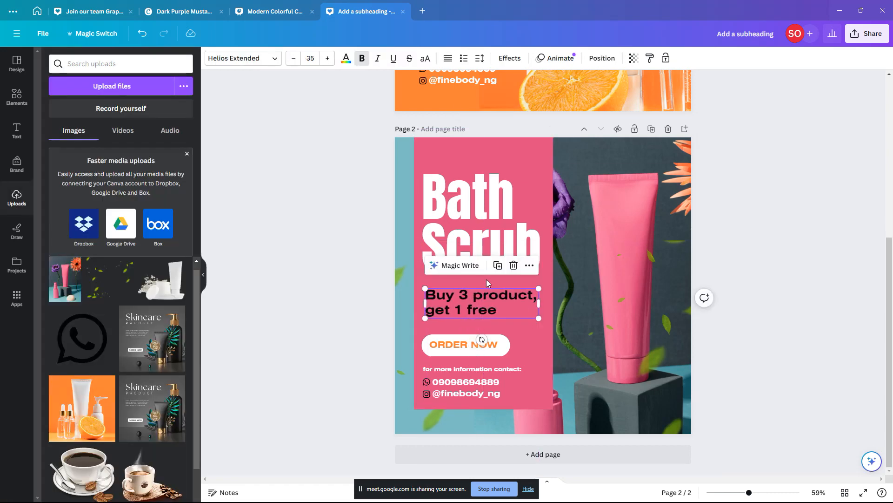
Step: Centre-align the Bath Scrub heading and the 'Buy 3 product, get 1 free' offer text
click(484, 217)
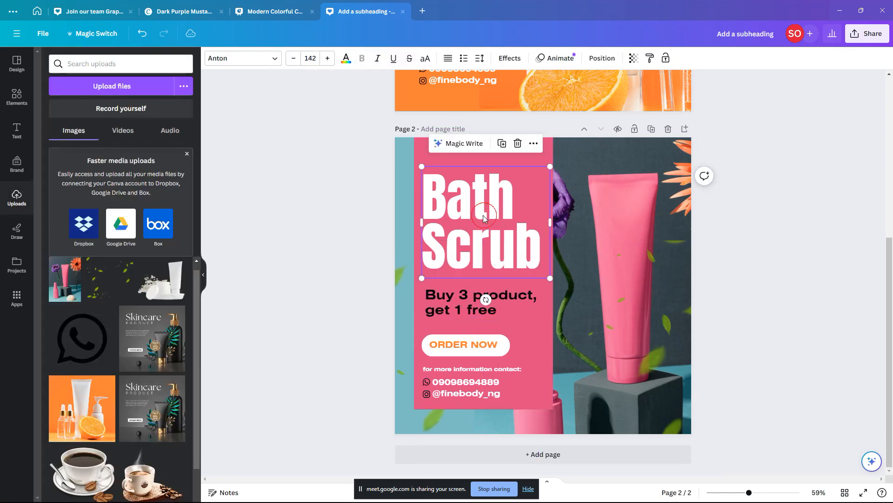
click(450, 62)
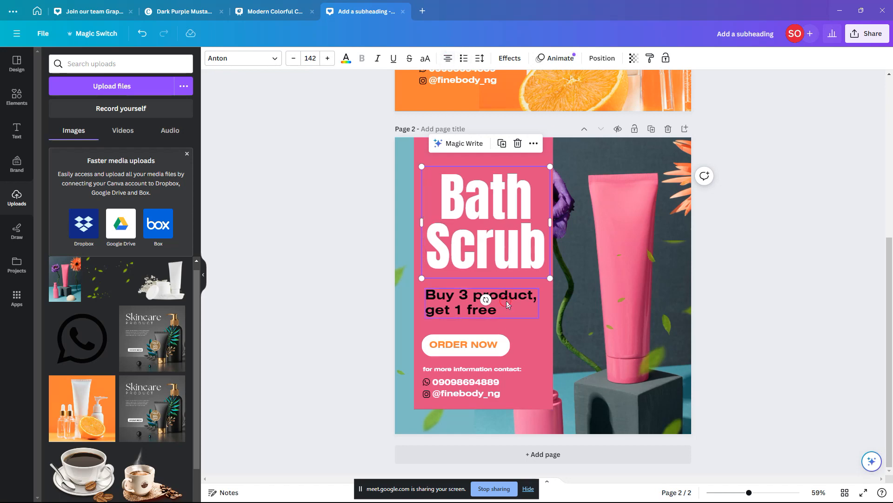
click(484, 303)
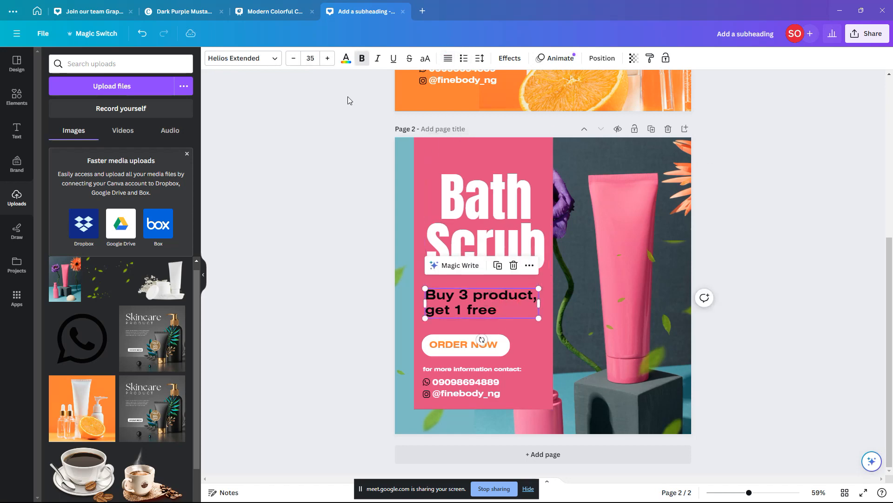
click(448, 60)
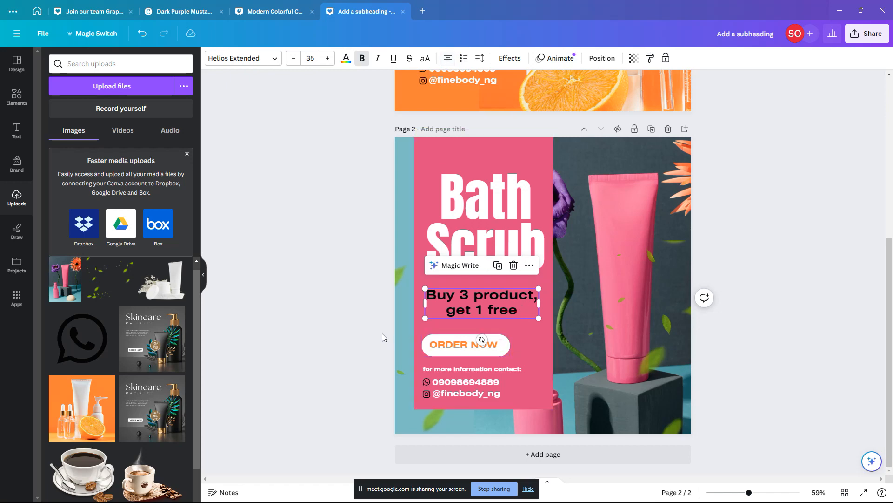
Step: Drag the ORDER NOW button and the contact lines with icons onto the panel's centre guide
drag(465, 344, 491, 341)
click(488, 369)
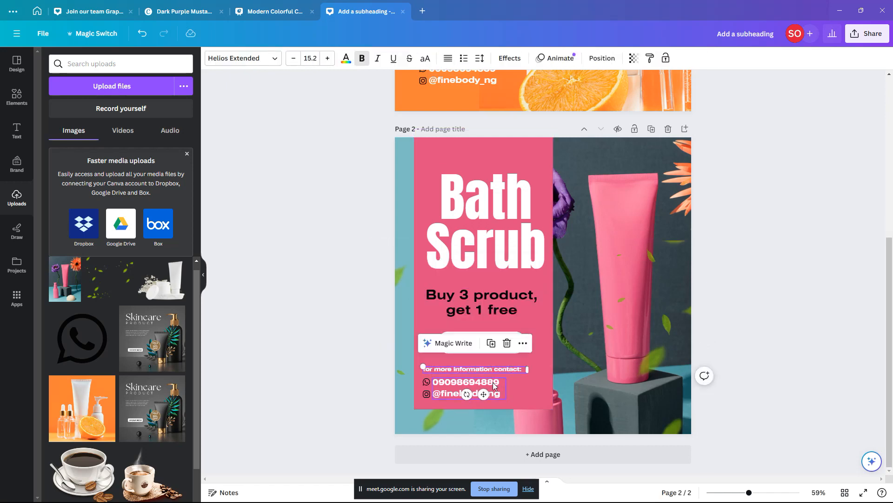
drag(512, 372, 519, 371)
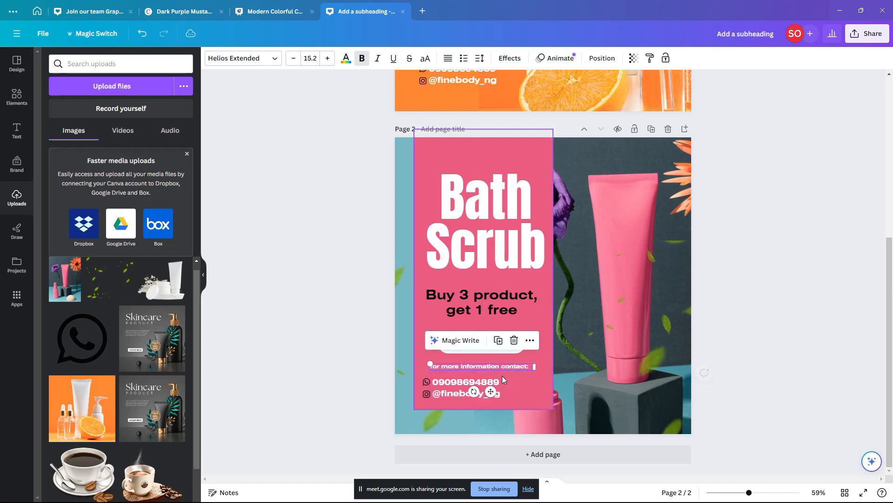
click(501, 385)
shift+click(426, 393)
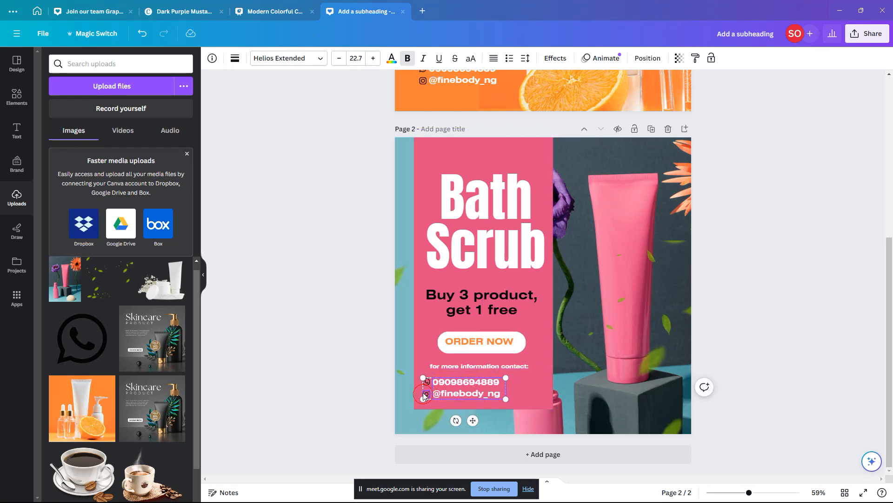
shift+click(428, 384)
drag(428, 384, 488, 414)
Step: Finish resizing the pink panel and shrink the offer text slightly
click(481, 407)
click(633, 355)
click(280, 229)
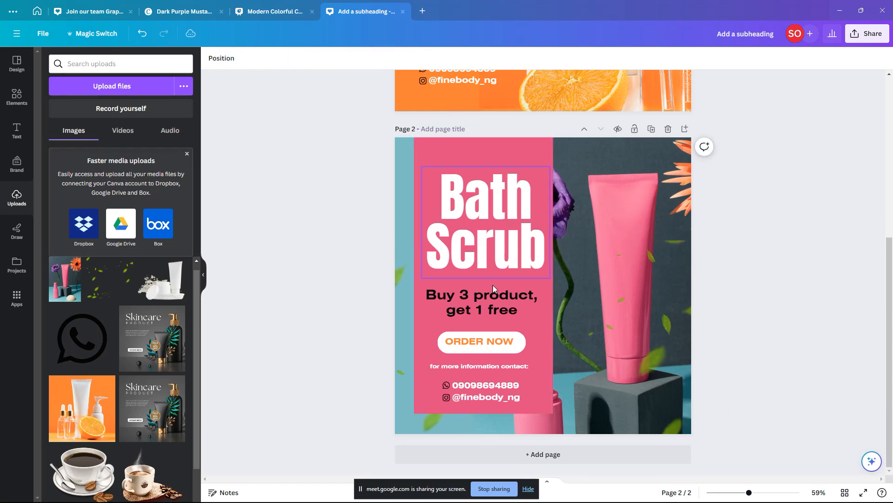
click(495, 300)
drag(539, 288, 520, 295)
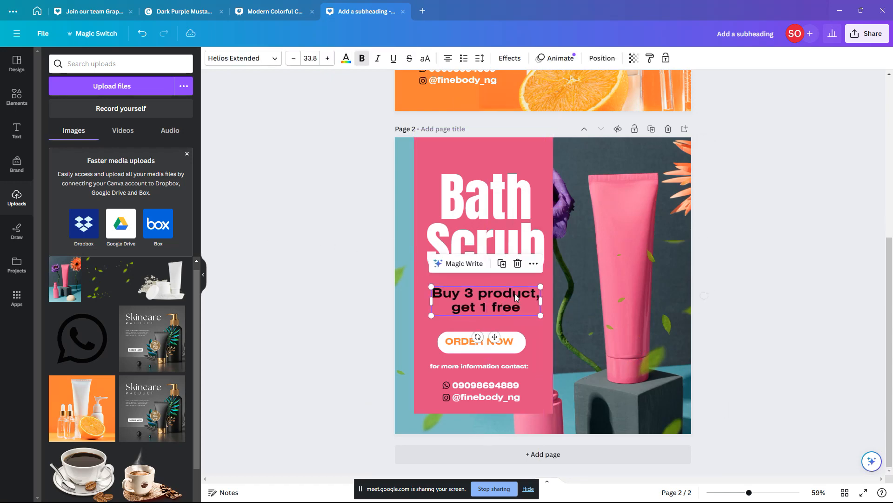
click(670, 325)
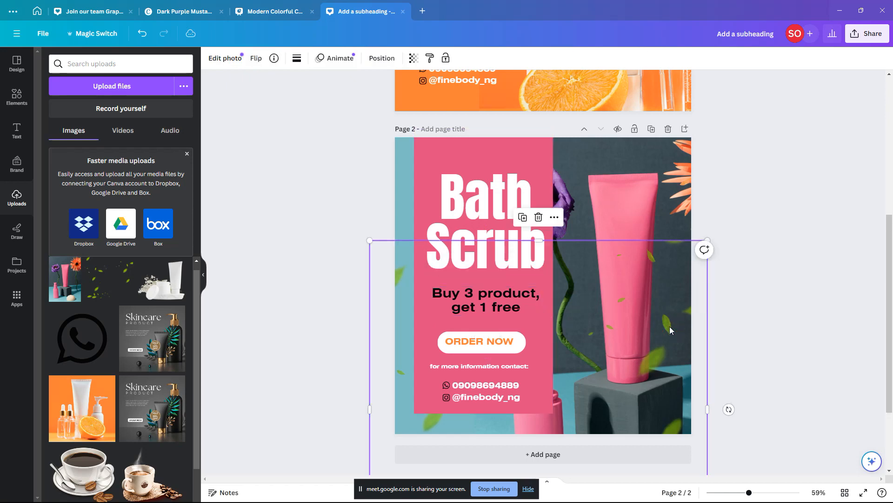
click(637, 201)
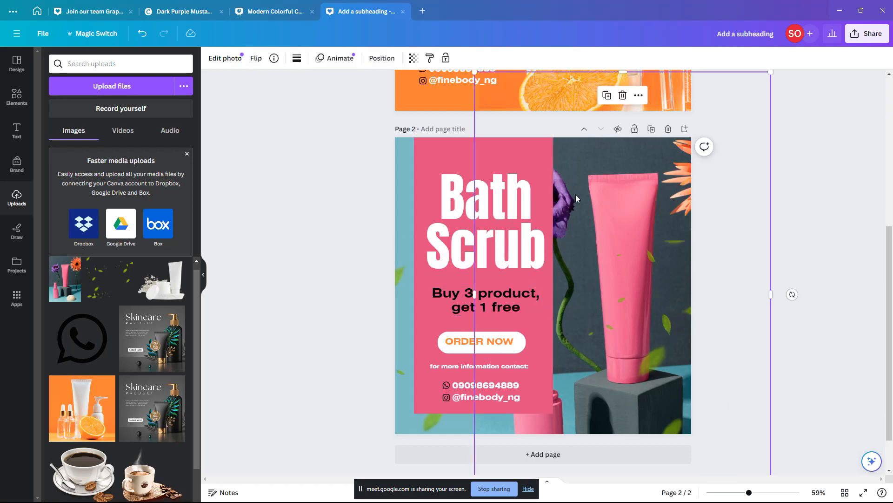
Step: Copy page 1's Black Friday tag and paste it into page 2's top-right corner
scroll(509, 219, down, 4)
click(757, 230)
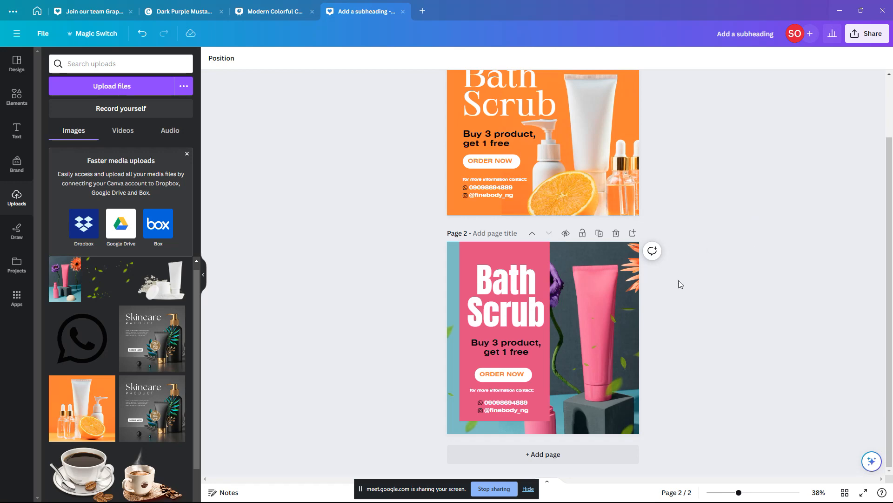
scroll(676, 280, up, 2)
scroll(675, 274, down, 2)
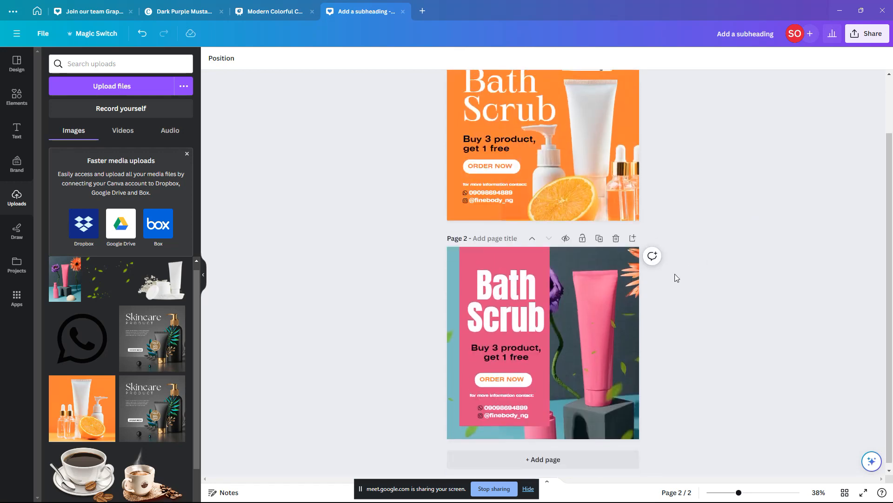
scroll(674, 278, down, 1)
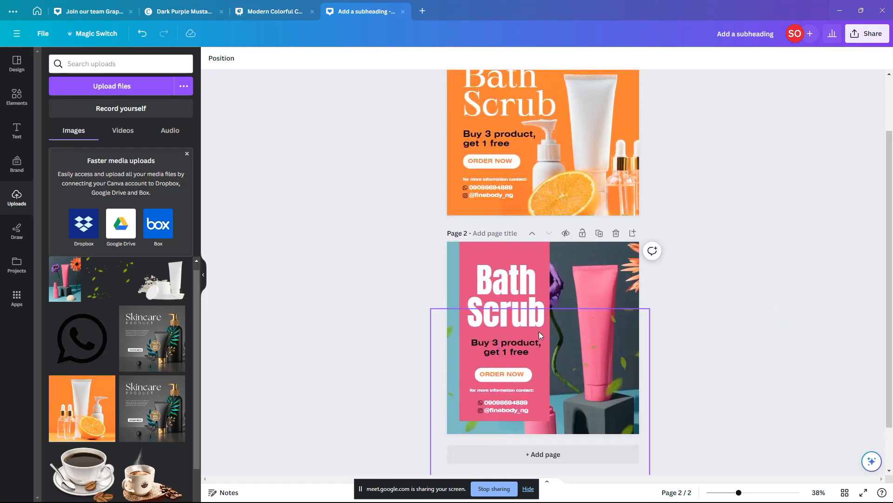
scroll(539, 225, up, 2)
scroll(543, 215, down, 2)
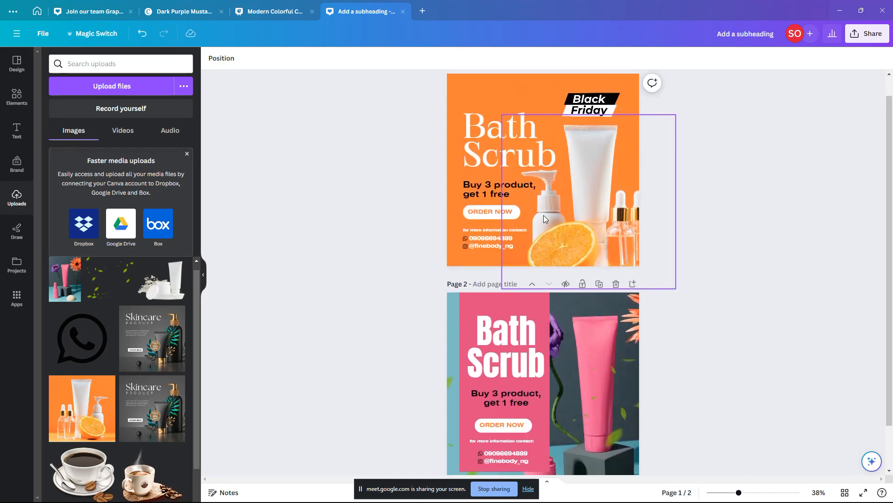
scroll(600, 186, up, 2)
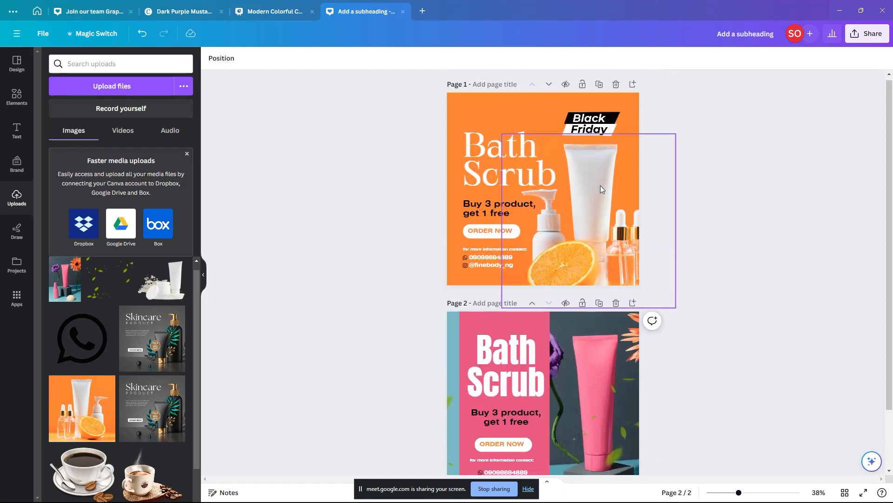
click(600, 135)
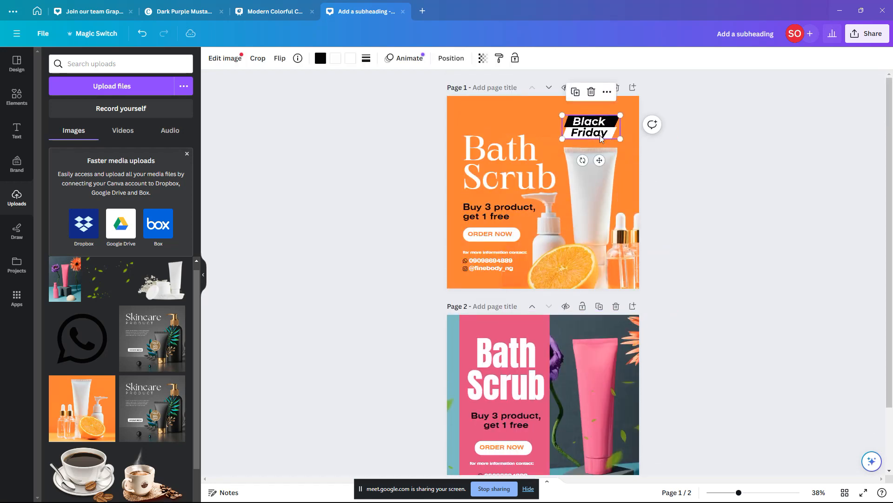
click(609, 358)
key(ctrl+v)
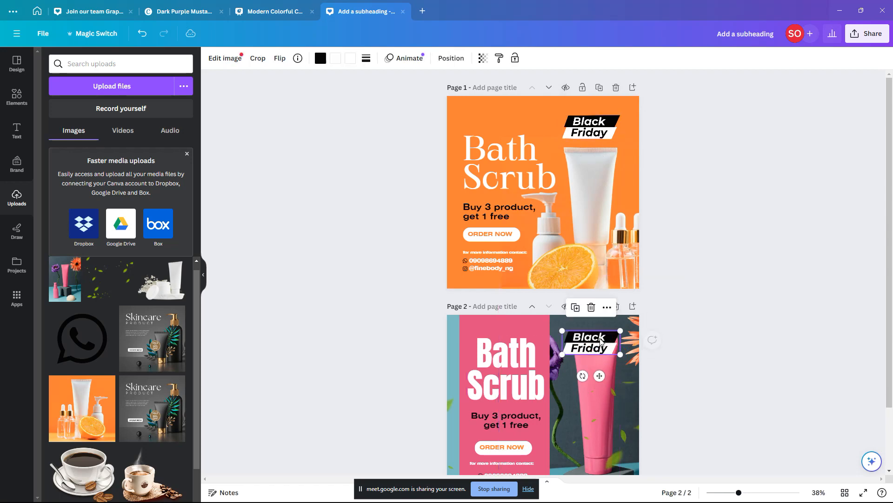
scroll(601, 341, down, 3)
click(602, 338)
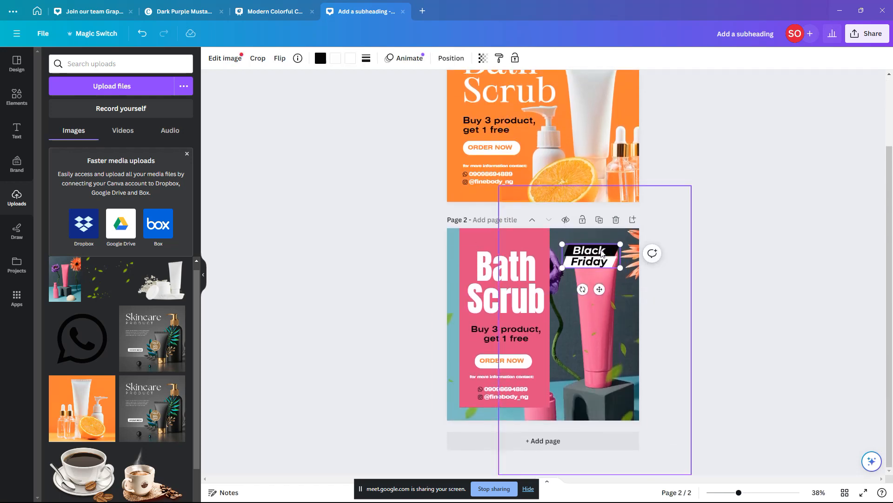
Step: Crop-enlarge the falling leaves image up and right, shift it left, and set it over the design
double_click(612, 328)
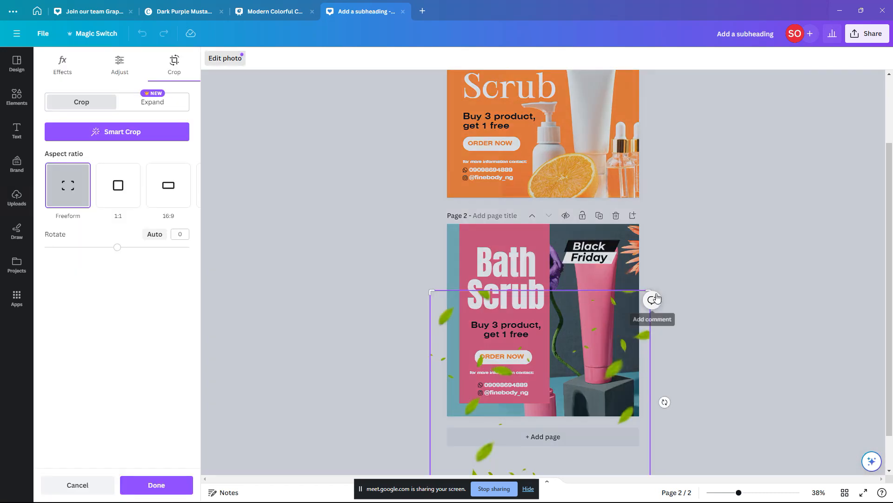
drag(654, 283, 691, 244)
scroll(657, 304, up, 1)
drag(645, 366, 612, 339)
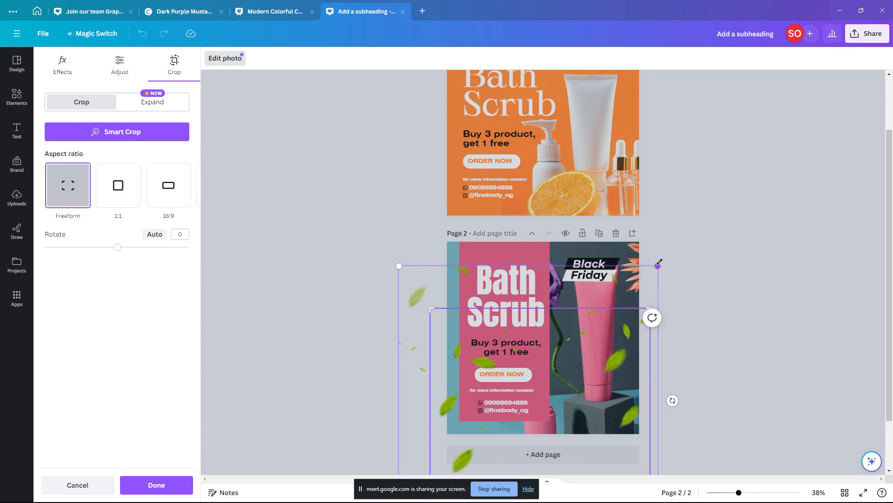
drag(659, 262, 694, 241)
scroll(605, 316, down, 3)
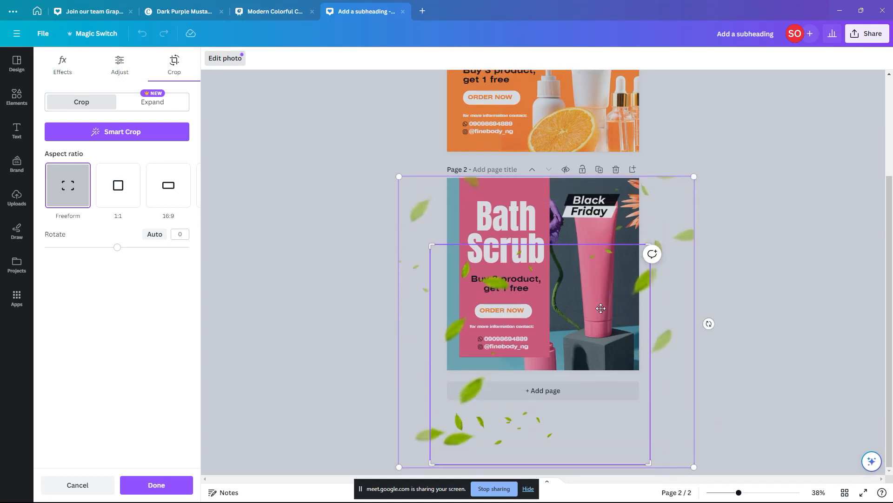
click(709, 280)
mouse_move(637, 290)
mouse_down()
mouse_move(627, 276)
mouse_move(627, 283)
mouse_up()
scroll(628, 288, up, 3)
scroll(627, 278, down, 3)
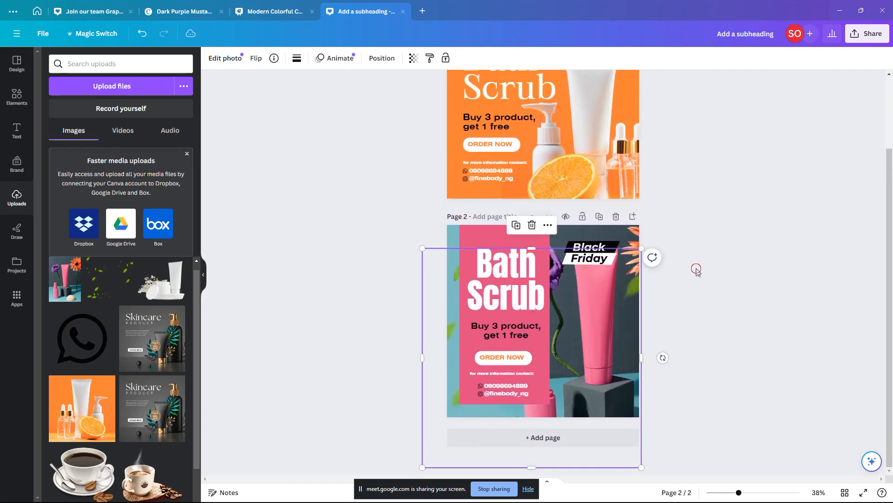
click(696, 268)
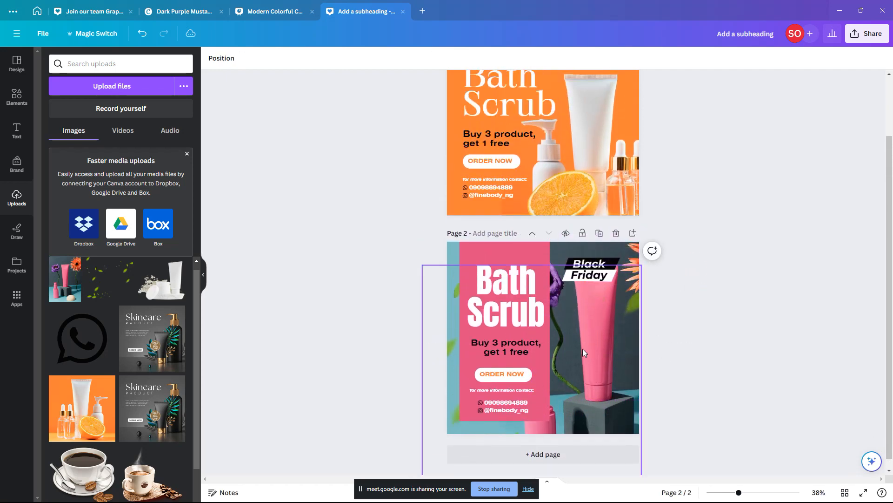
Step: Make the offer text yellow and the ORDER NOW text black
click(519, 349)
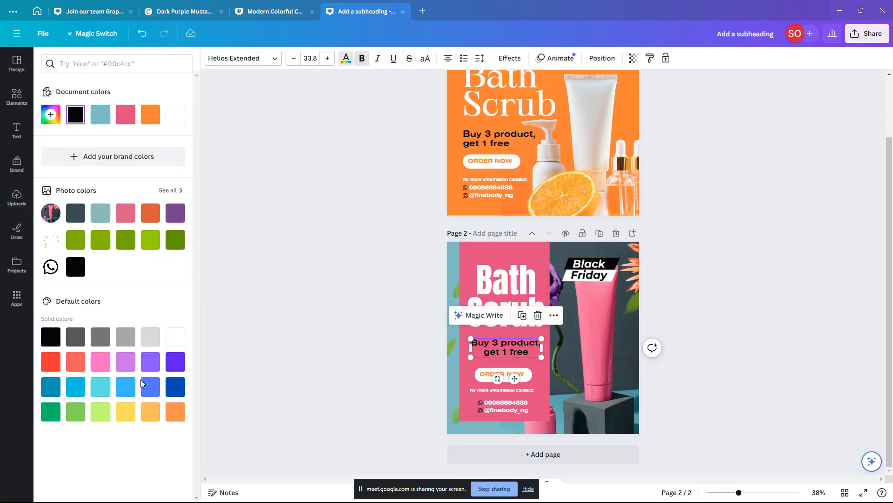
click(122, 417)
click(331, 373)
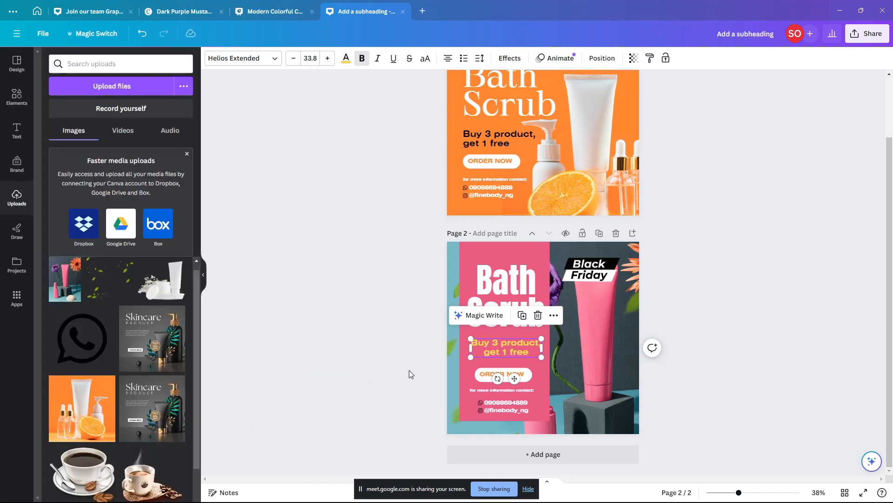
click(483, 376)
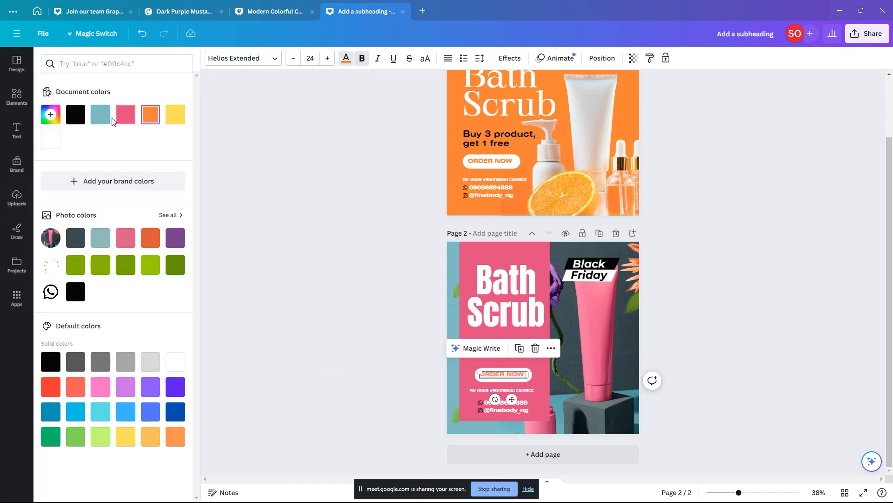
click(343, 259)
click(809, 393)
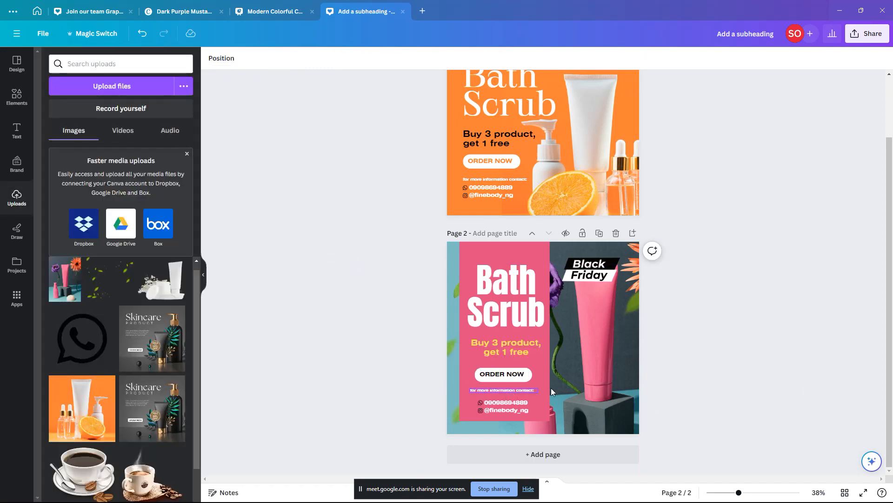
Step: Nudge the Bath Scrub headline and the 'Buy 3 product' offer text slightly up-left
scroll(532, 366, up, 5)
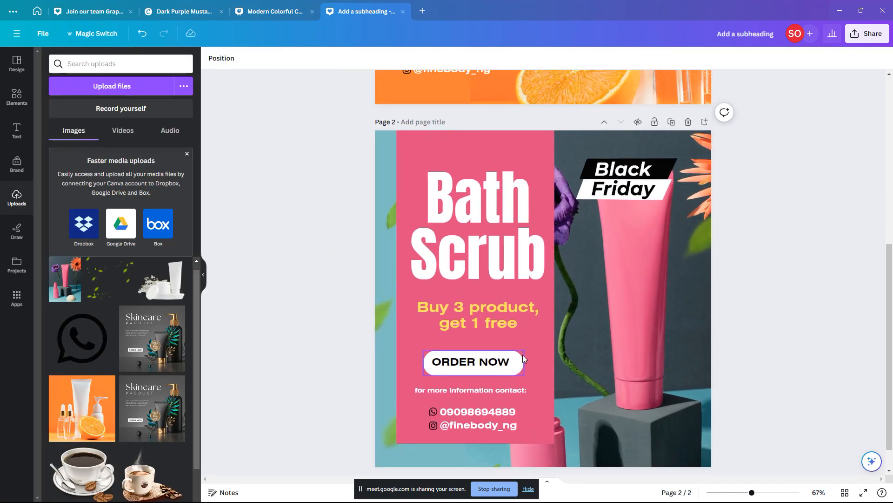
scroll(523, 354, up, 1)
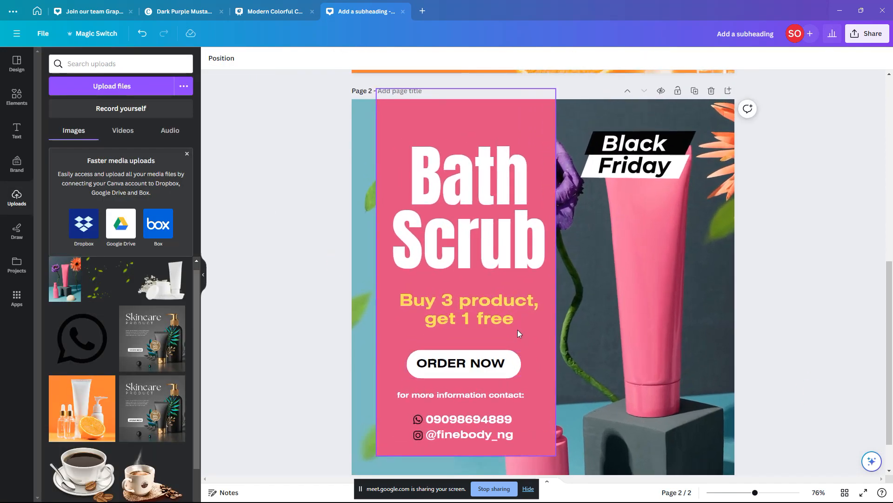
click(519, 233)
drag(520, 234, 516, 231)
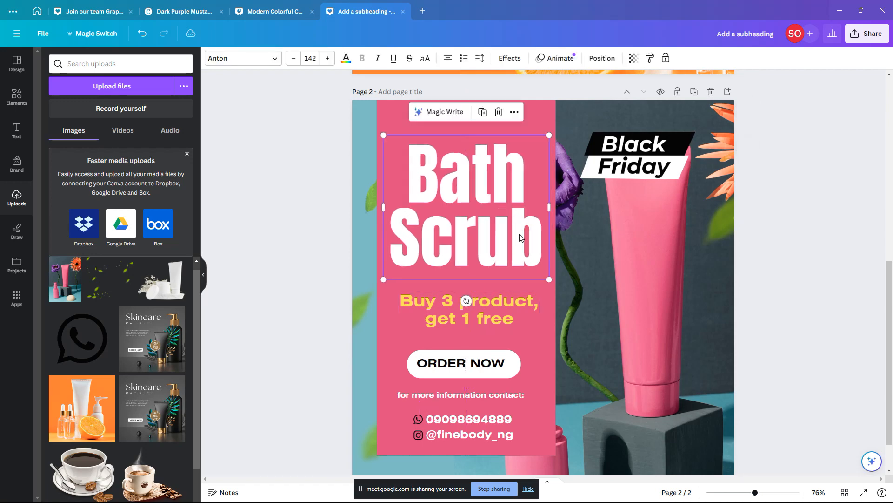
click(517, 311)
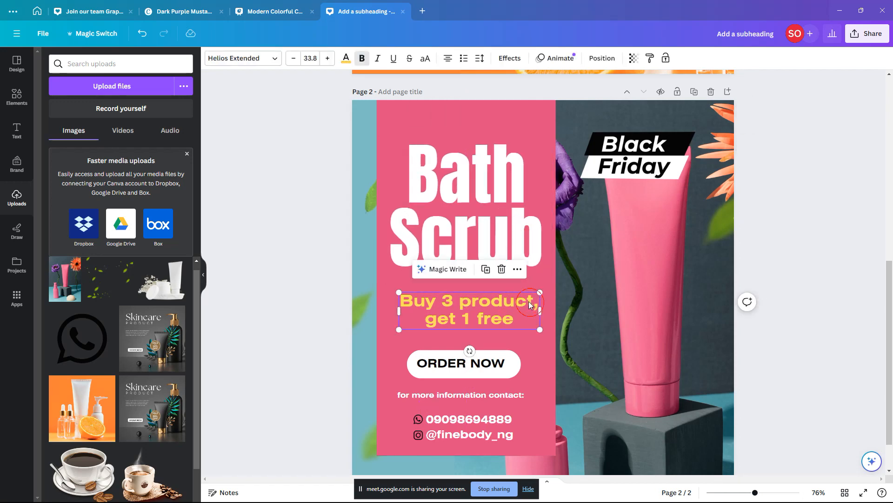
drag(530, 305, 528, 300)
scroll(520, 310, down, 1)
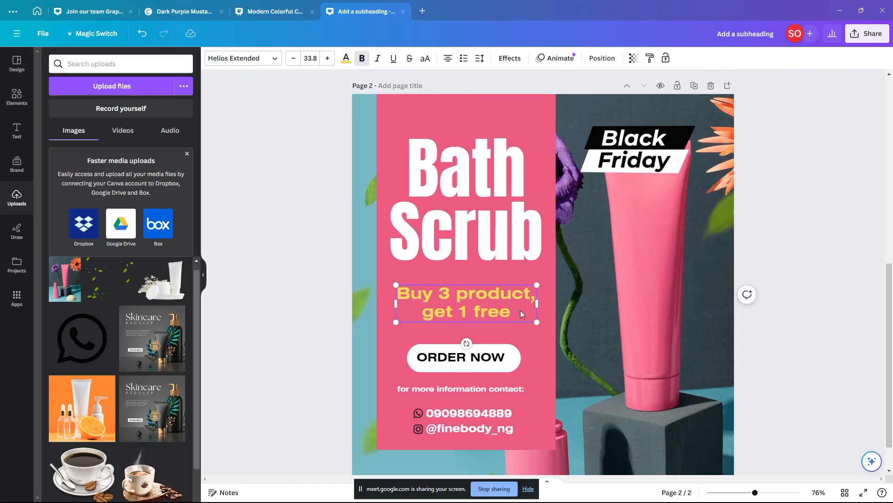
click(298, 357)
scroll(526, 332, down, 3)
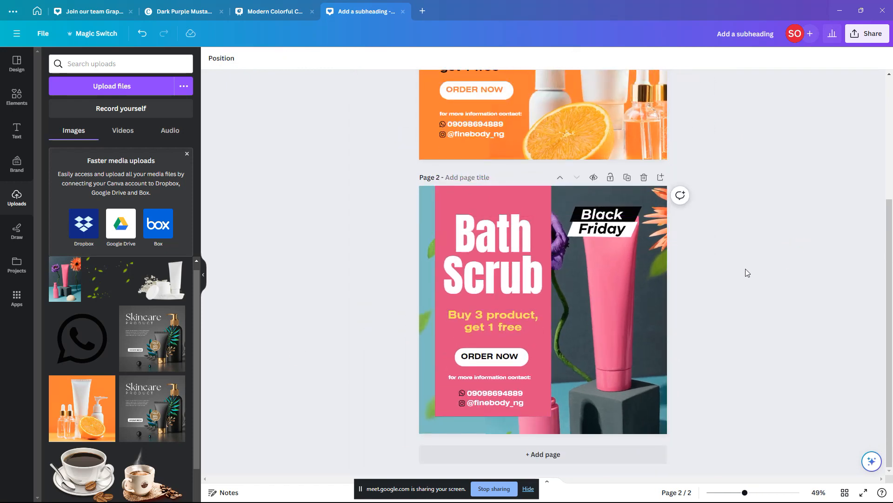
Step: Download all 2 pages as PNG from the Share menu
scroll(747, 362, up, 3)
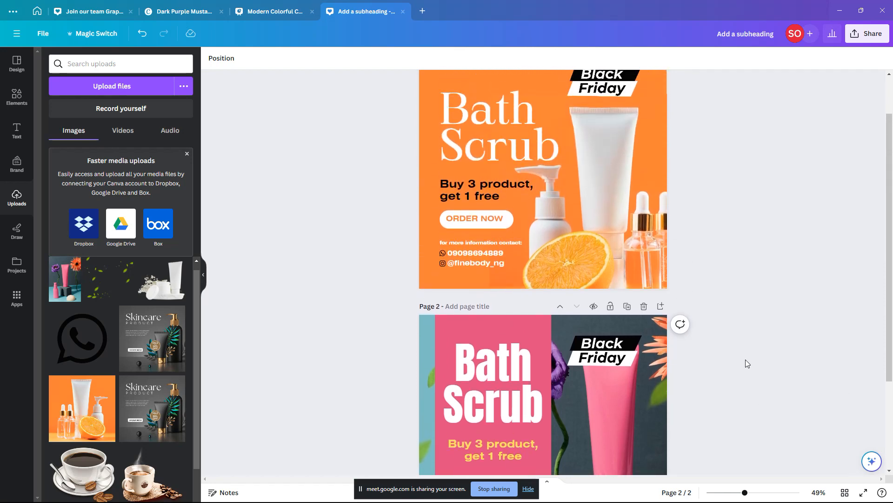
scroll(746, 359, up, 1)
scroll(749, 358, down, 1)
scroll(733, 395, up, 1)
scroll(766, 349, down, 2)
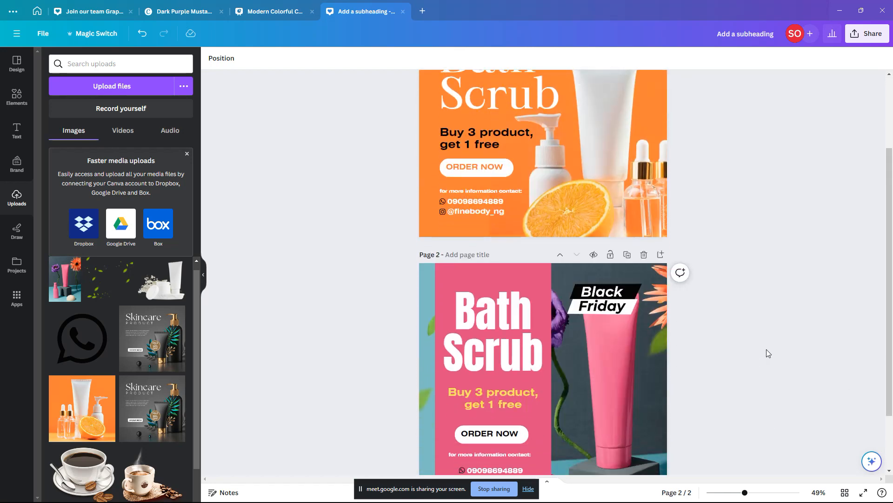
scroll(805, 289, down, 1)
scroll(842, 177, up, 3)
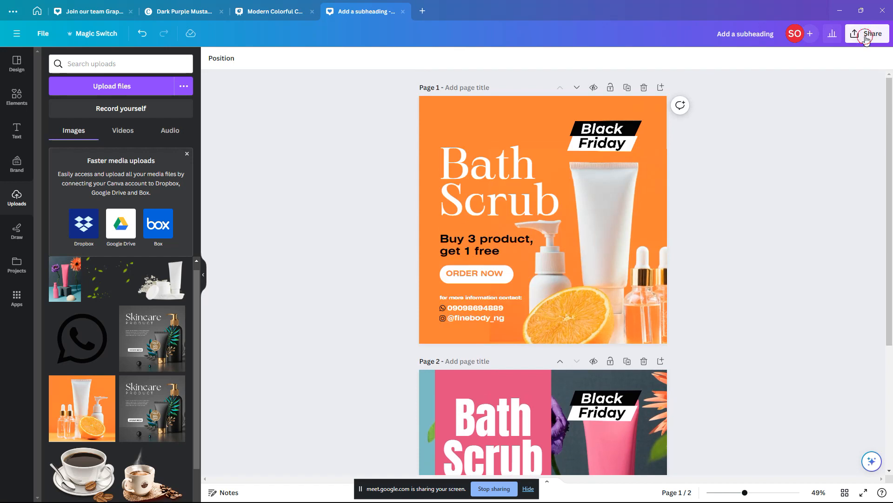
click(866, 36)
click(842, 272)
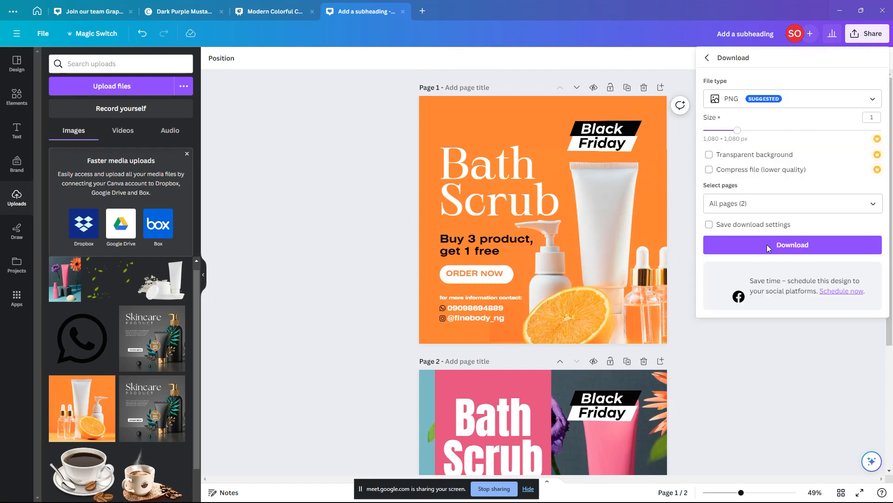
click(767, 244)
click(777, 386)
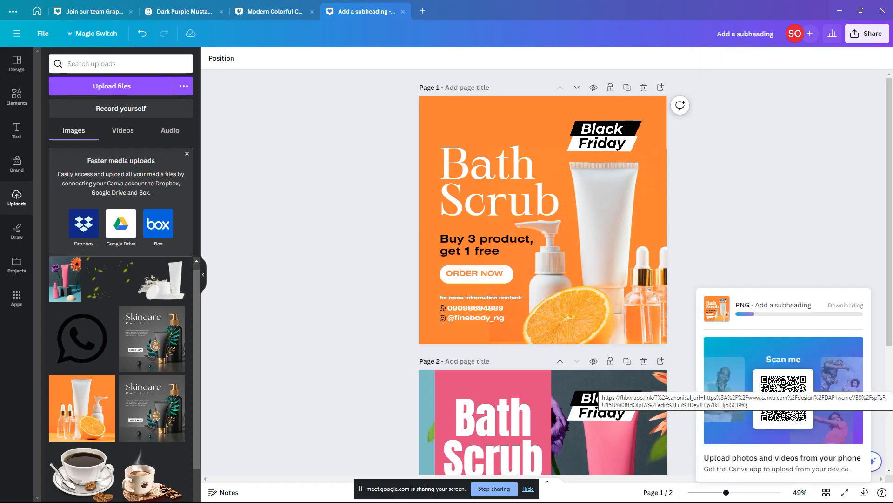
Step: Save the downloaded ZIP to Downloads under the name 'soap'
scroll(570, 302, down, 5)
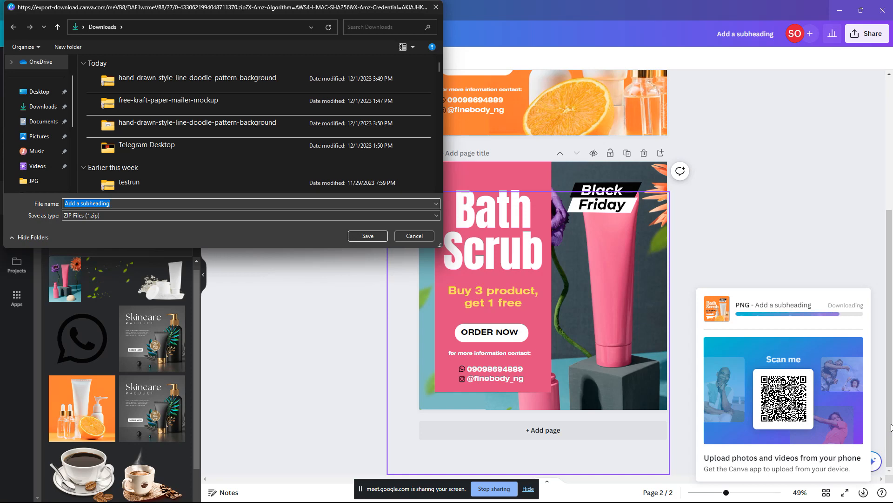
text(s)
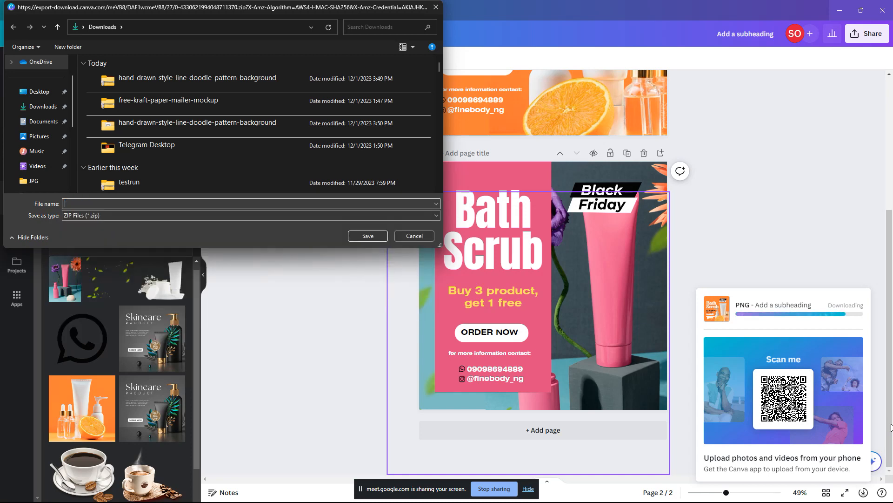
text(soap)
key(Return)
Step: Switch to the Downloads folder window in File Explorer and refresh it
key(alt+Tab)
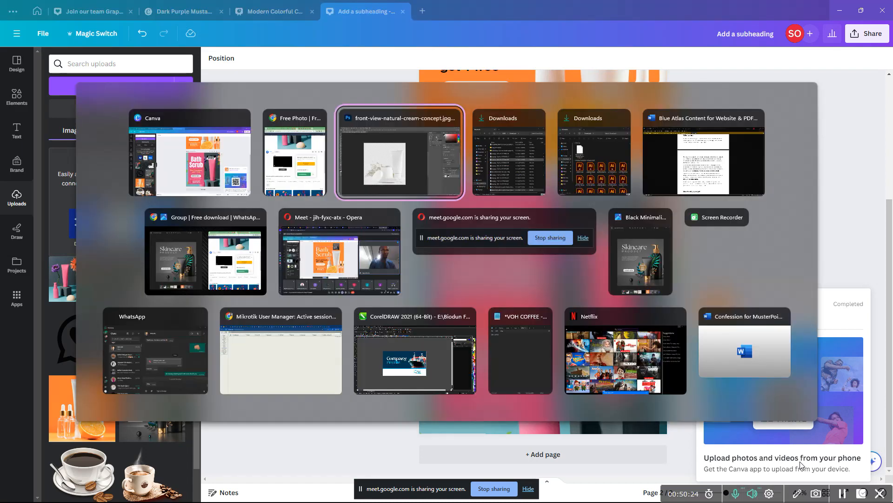
key(alt+Tab)
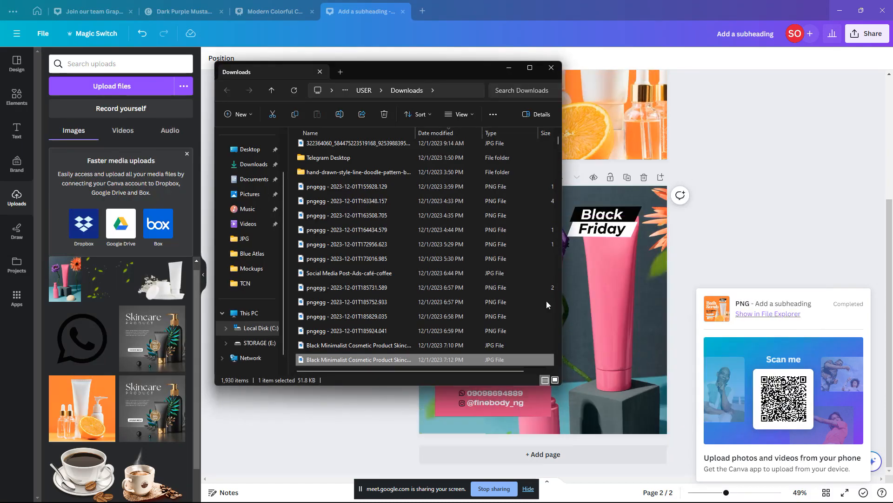
click(253, 165)
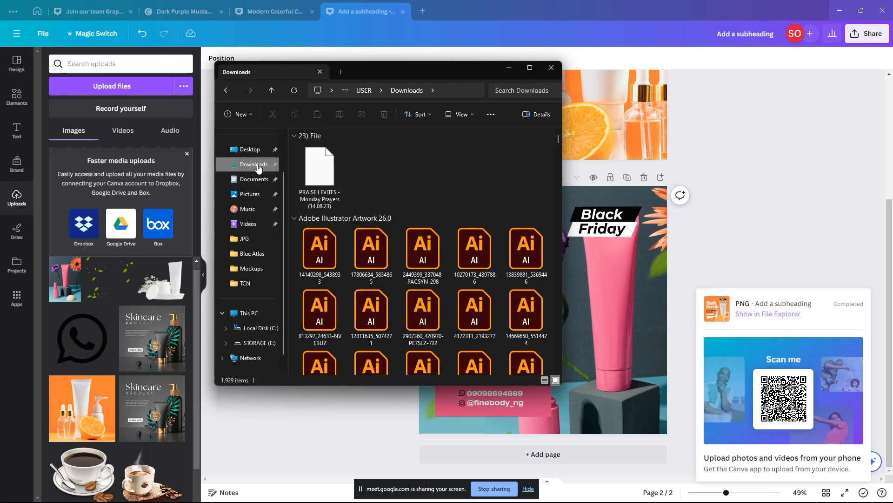
Step: Sort Downloads by type, group by date modified, then sort by date modified
right_click(524, 167)
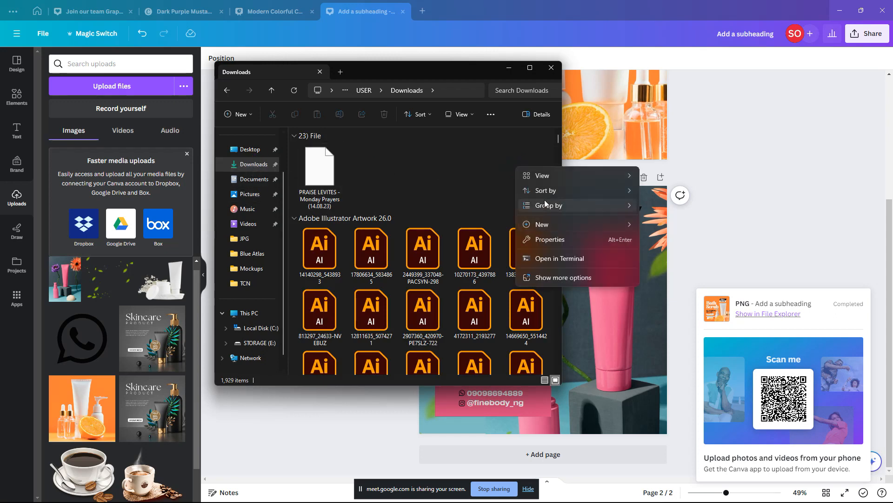
mouse_move(546, 192)
click(677, 222)
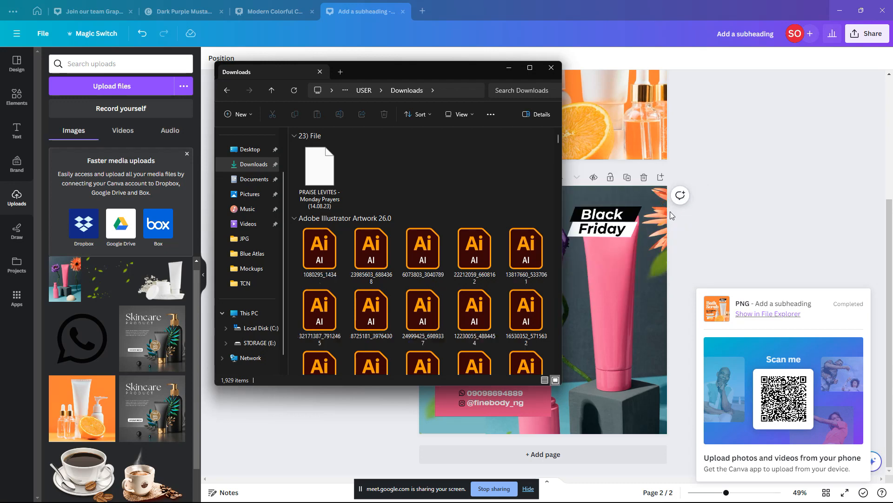
right_click(522, 189)
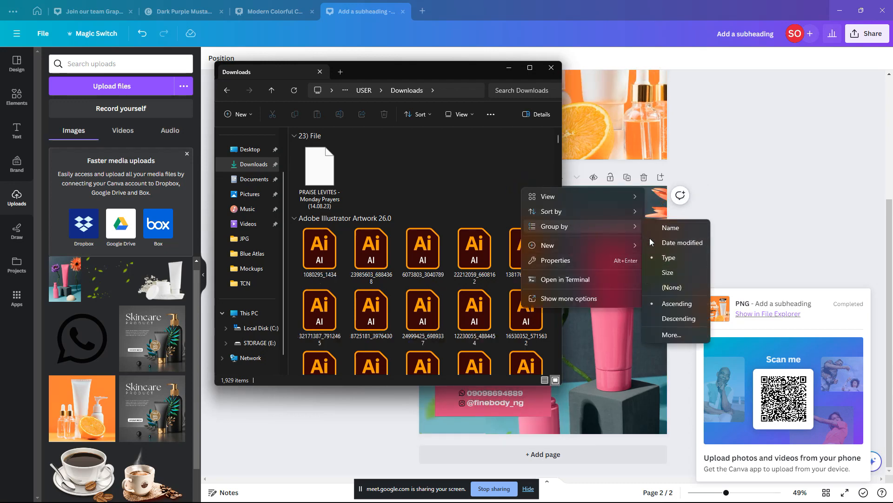
click(673, 243)
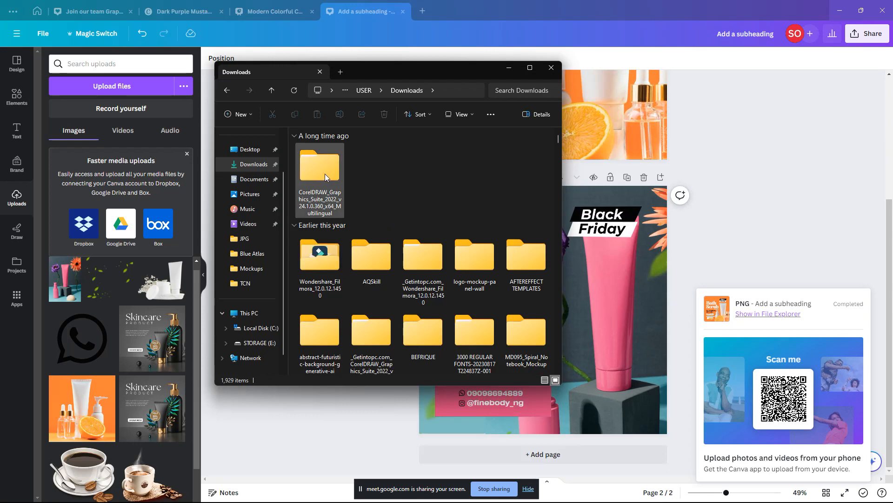
right_click(483, 184)
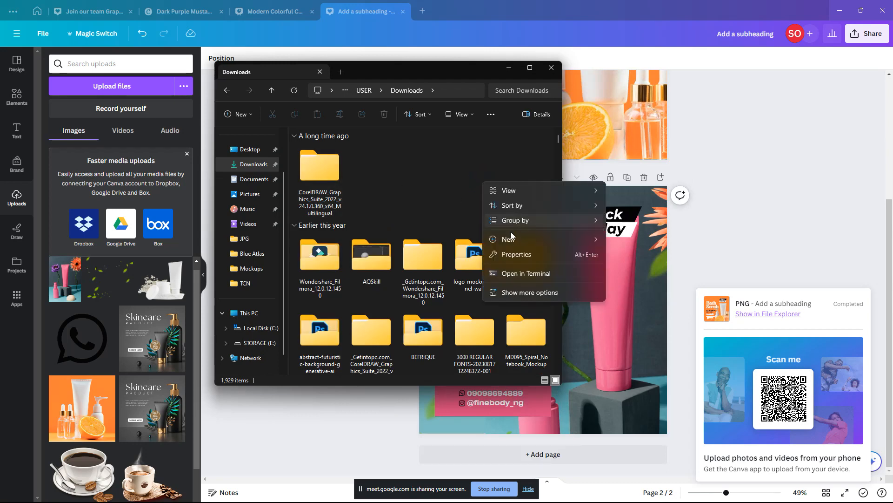
mouse_move(534, 205)
click(619, 221)
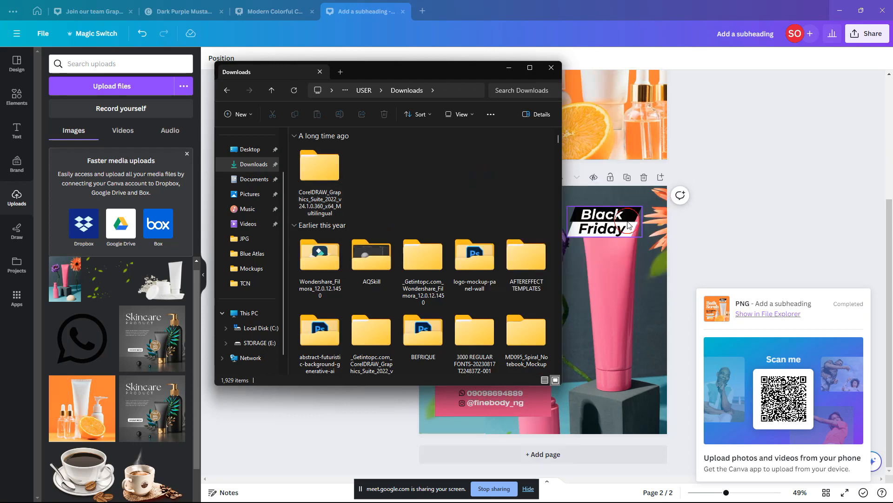
Step: Extract all of soap.zip's PNGs into a soap folder in Downloads
click(319, 172)
right_click(317, 170)
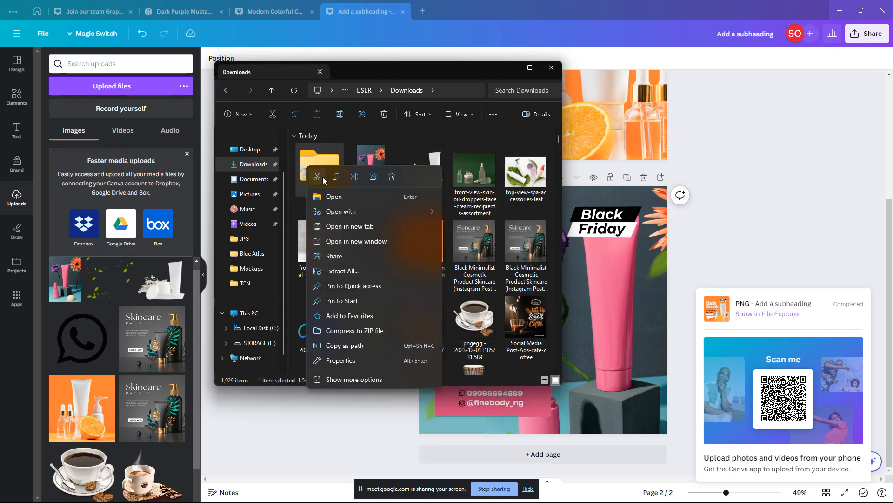
click(314, 169)
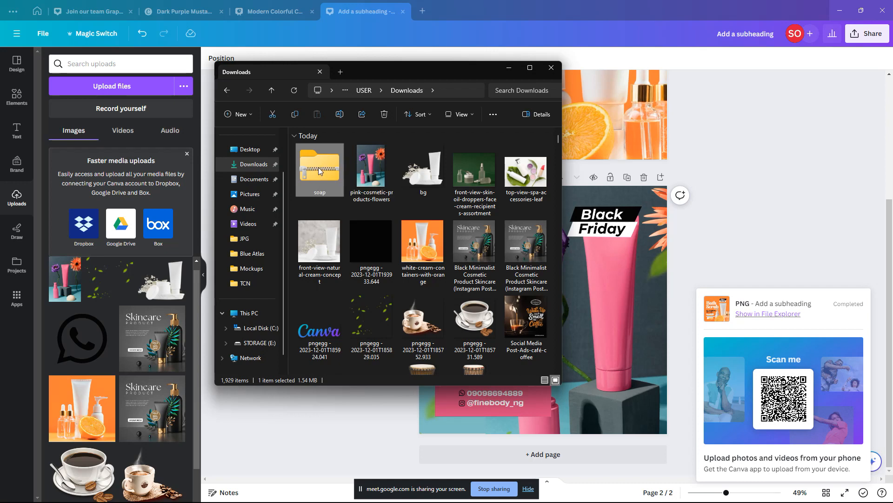
right_click(318, 167)
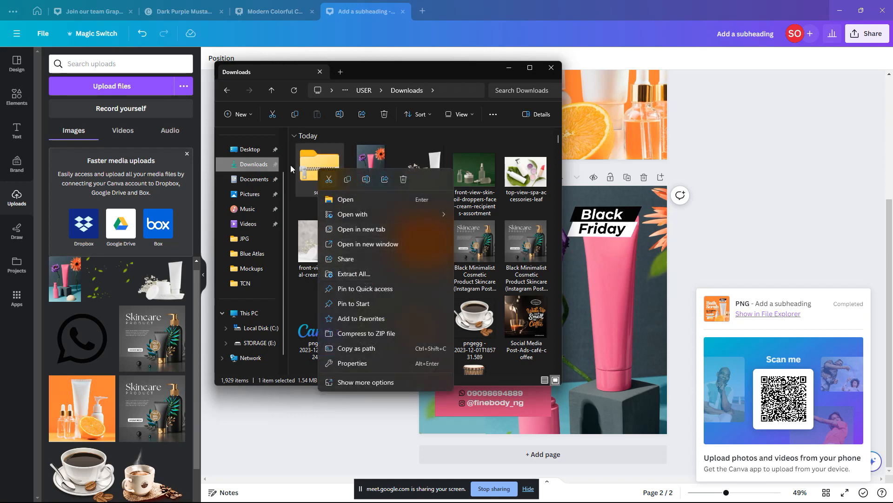
click(375, 277)
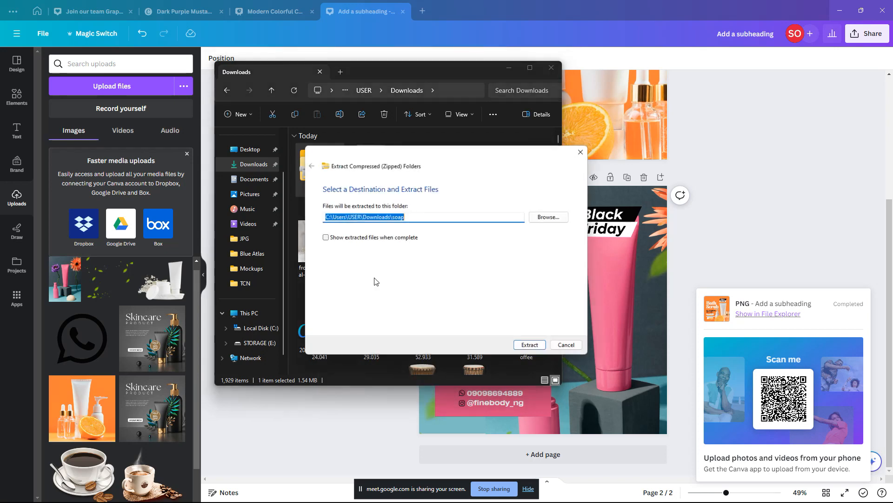
click(532, 345)
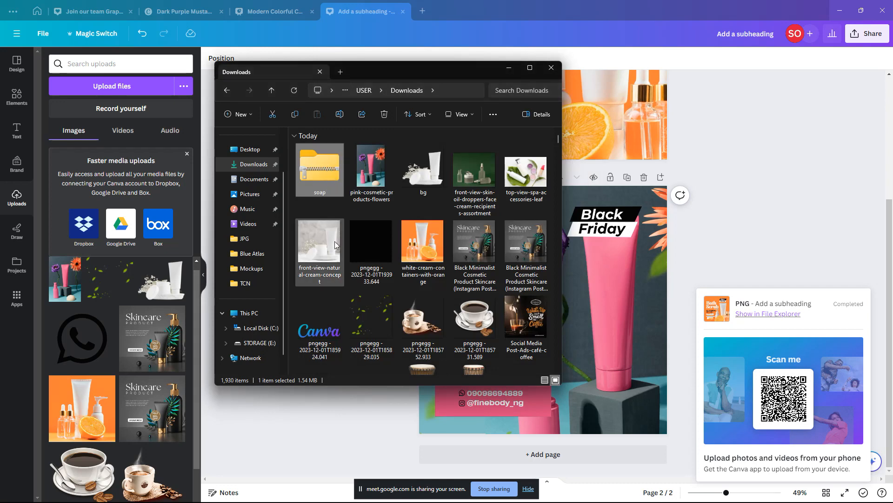
Step: Open the extracted soap folder
scroll(335, 191, down, 1)
scroll(336, 211, down, 5)
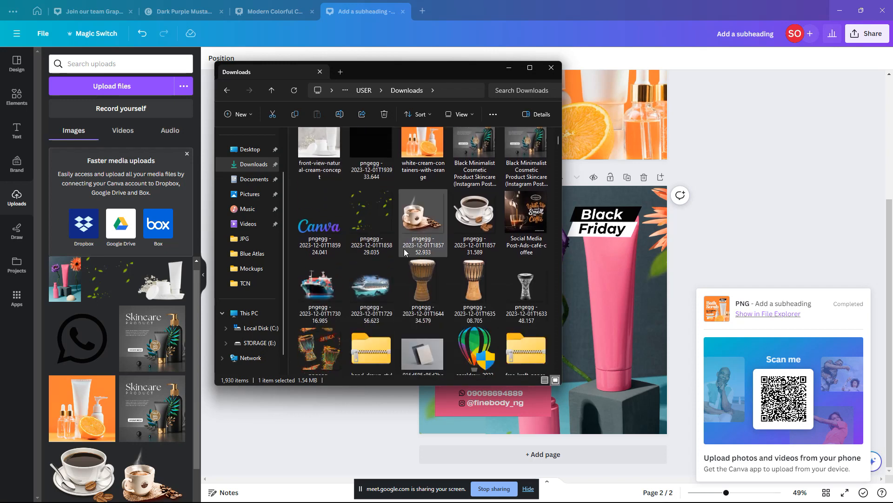
scroll(500, 280, down, 3)
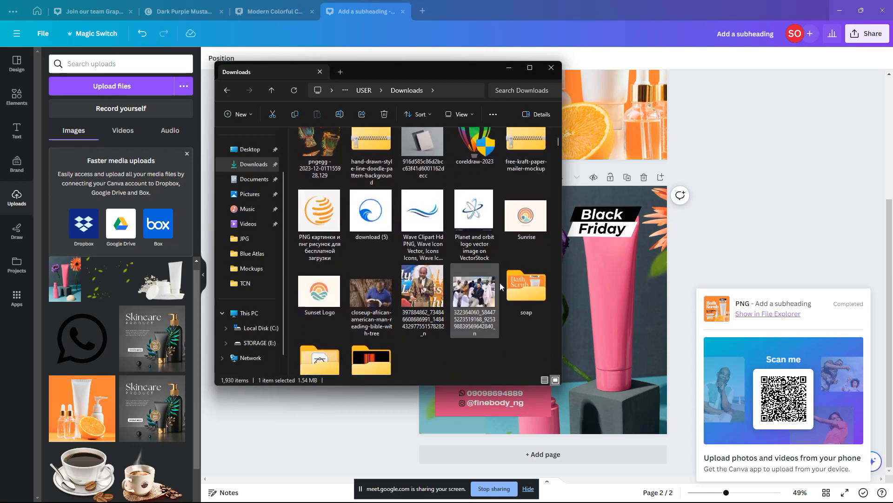
click(528, 283)
double_click(527, 282)
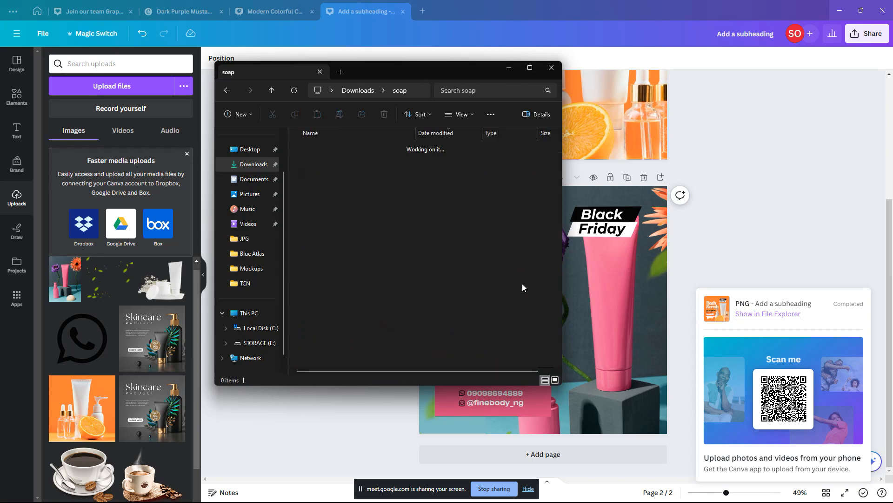
Step: View the orange 1.png maximised in Photos, move on to the pink 2.png, then close the viewer
double_click(307, 162)
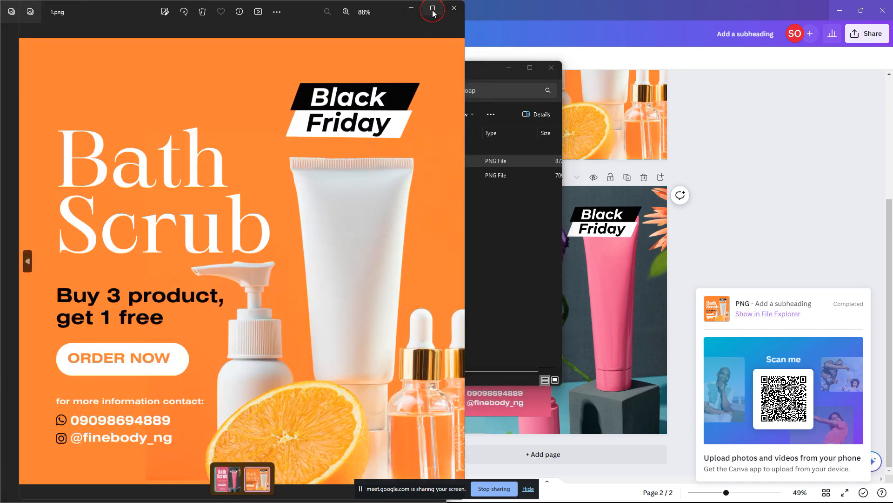
click(432, 7)
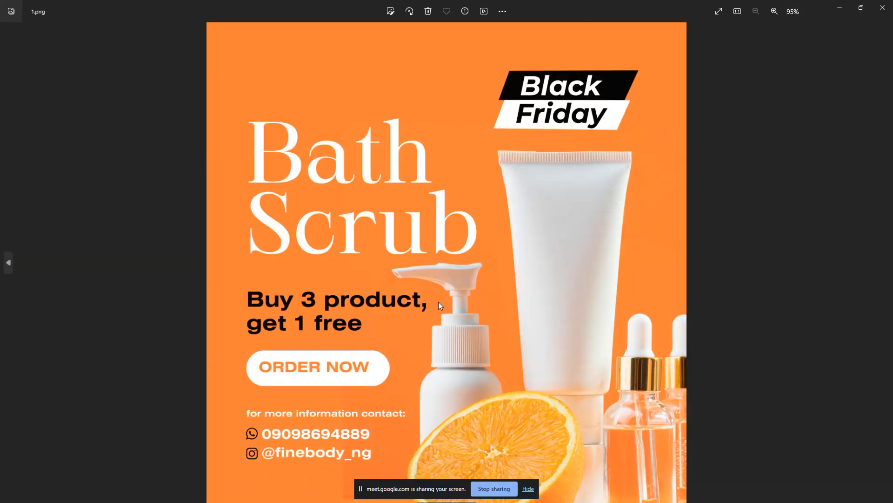
click(428, 267)
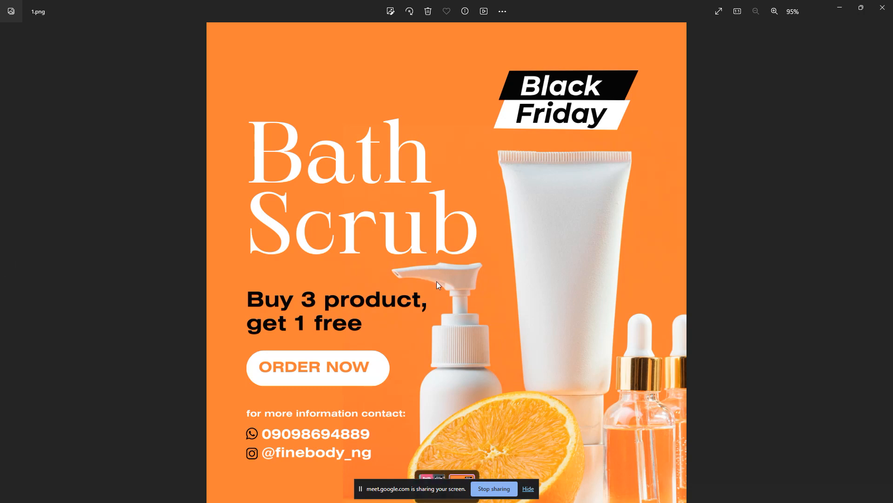
click(432, 472)
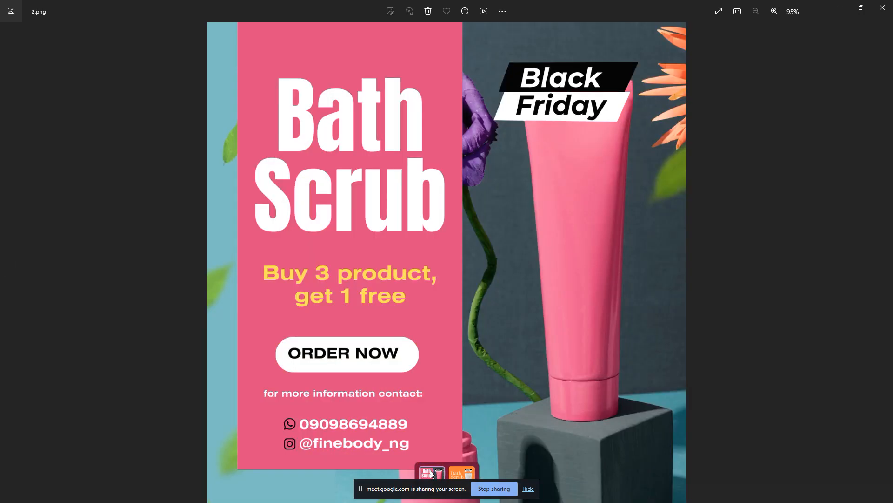
click(883, 8)
Step: Switch to WhatsApp and open the TCN-AE SkillUp 1.0 Program [Graphic Design] group chat
key(alt+Tab)
key(Tab)
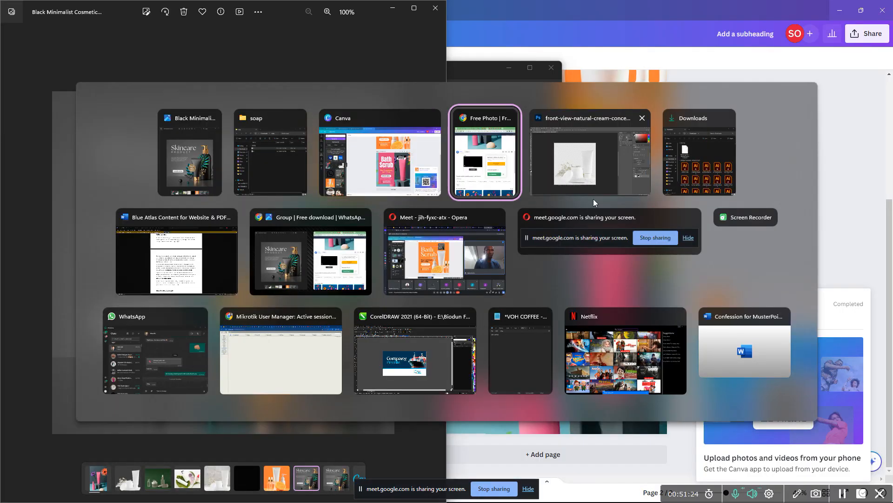
key(Tab)
click(207, 334)
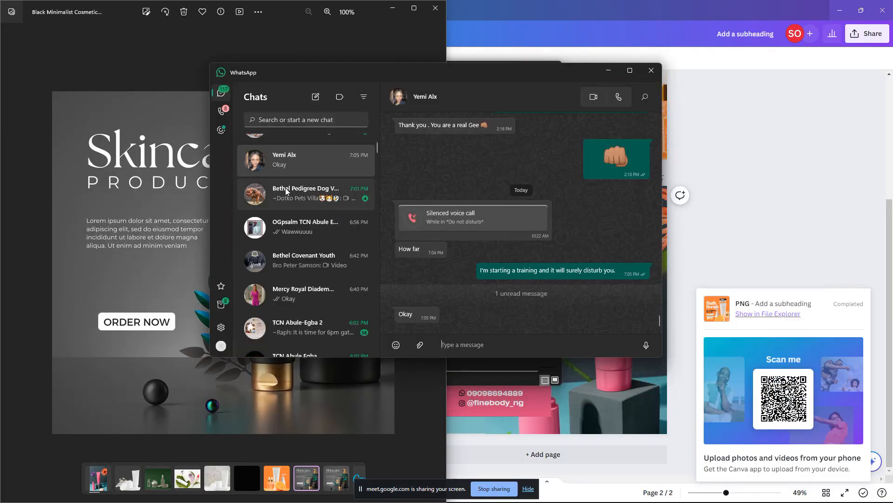
scroll(317, 180, up, 5)
click(303, 187)
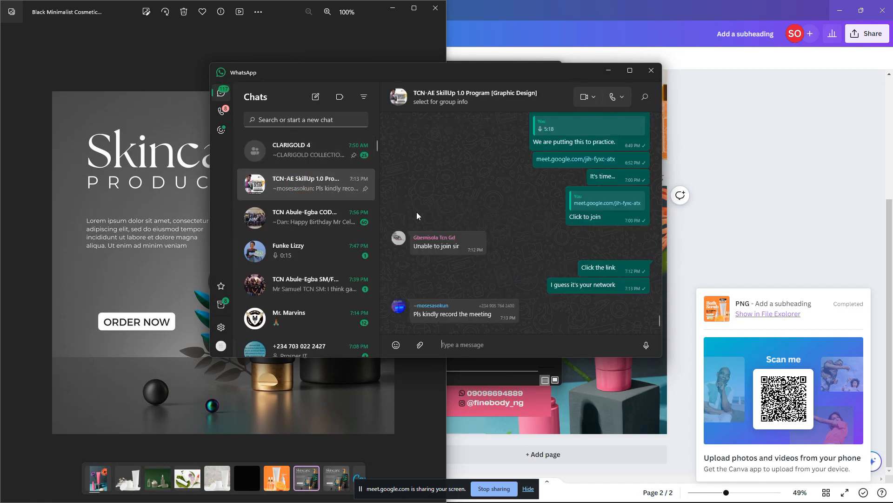
Step: Try the attachment menu's Document and Contact options without attaching anything
click(419, 345)
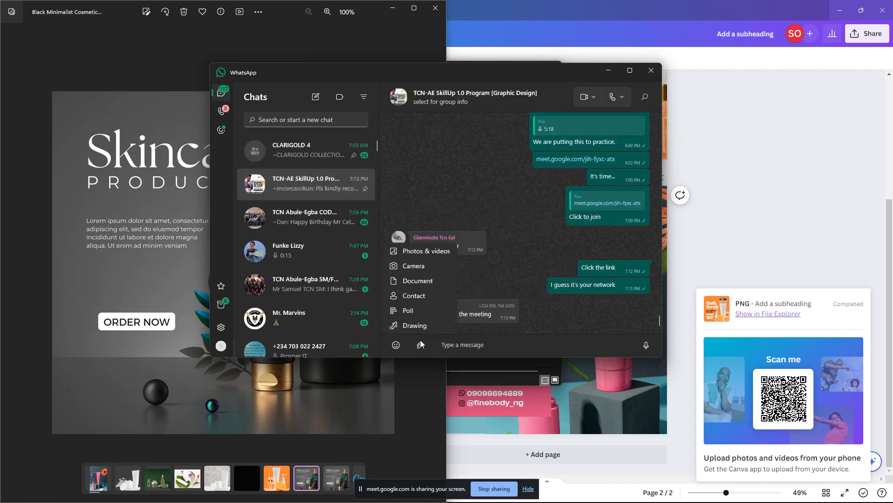
click(426, 285)
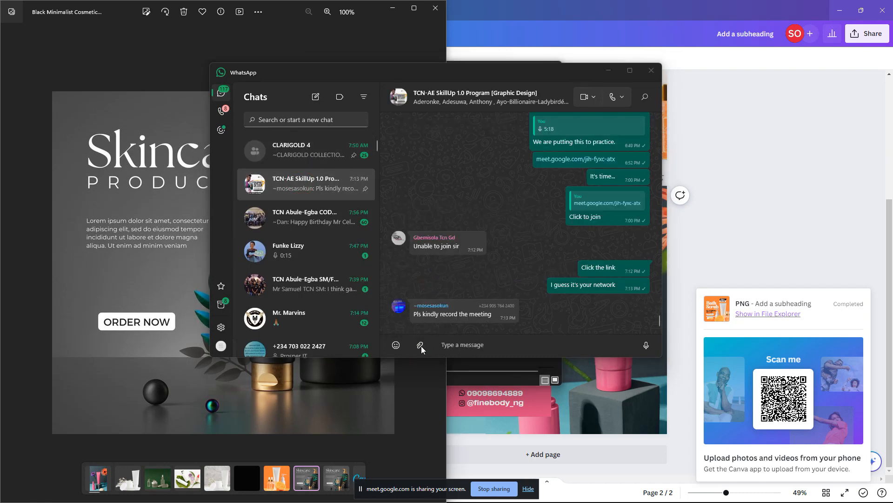
click(421, 346)
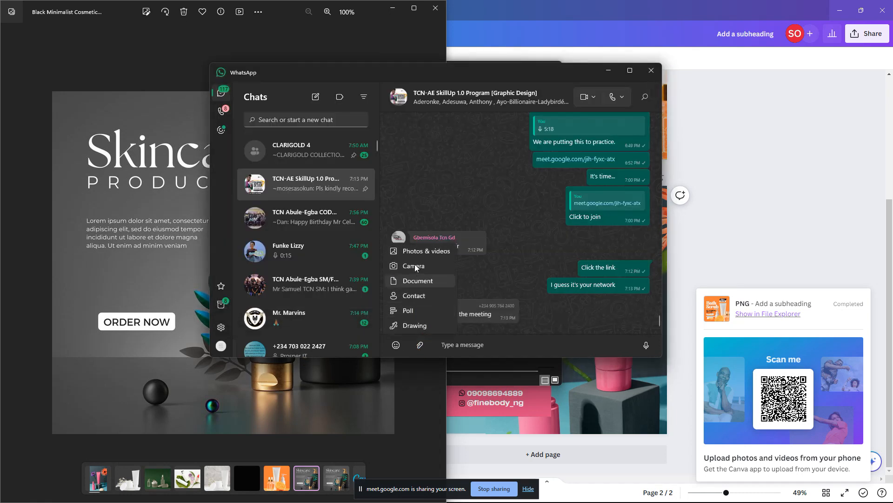
click(418, 297)
key(Escape)
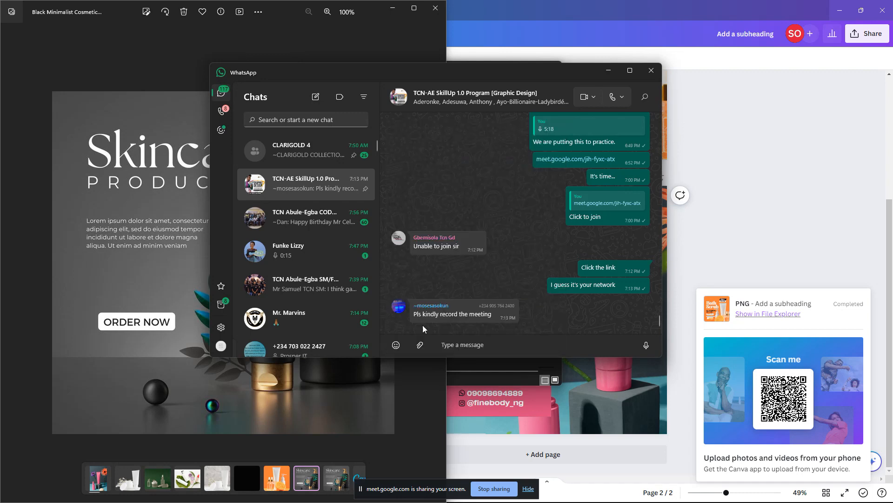
click(414, 345)
Step: Choose Photos & videos and browse Desktop, Downloads and Home in the Open dialog
click(417, 252)
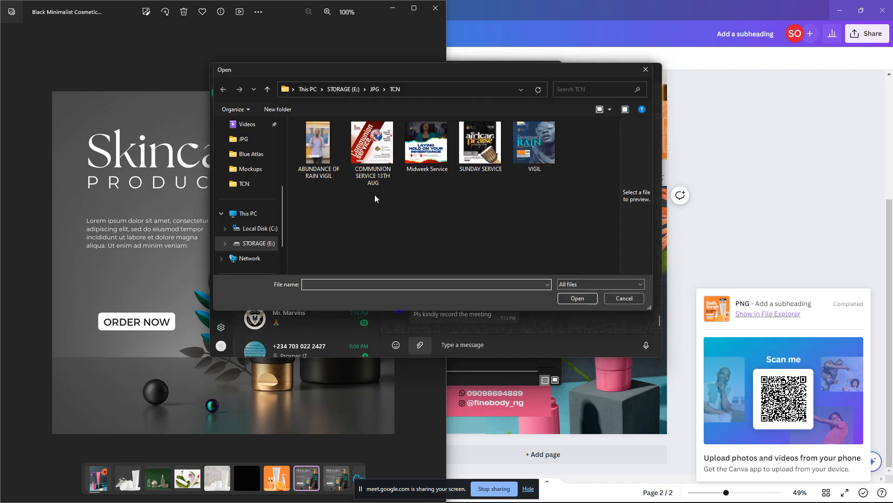
scroll(256, 190, up, 2)
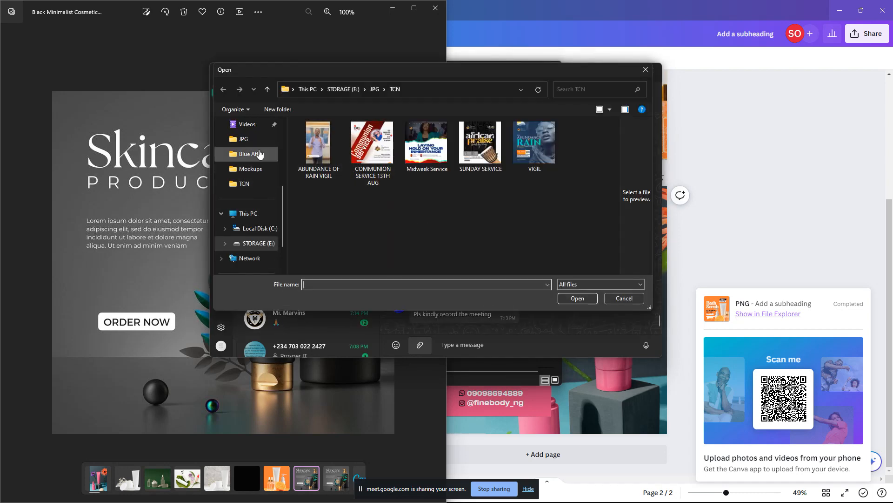
scroll(258, 181, up, 1)
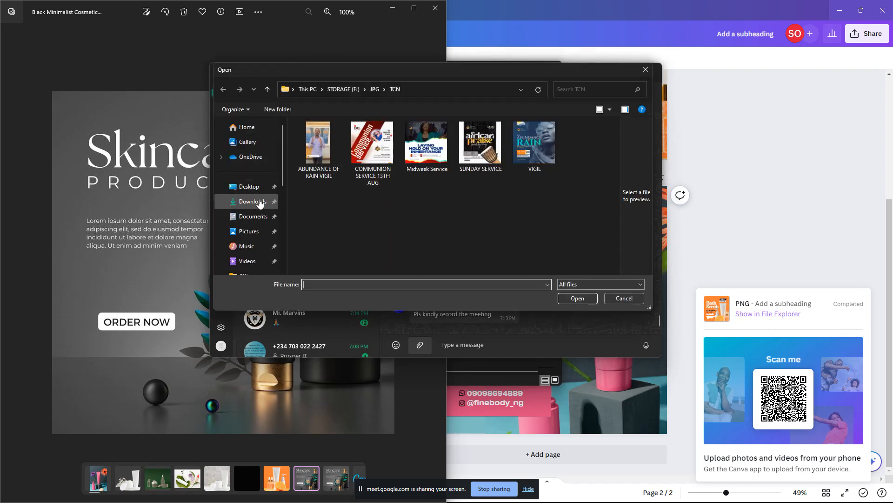
click(259, 189)
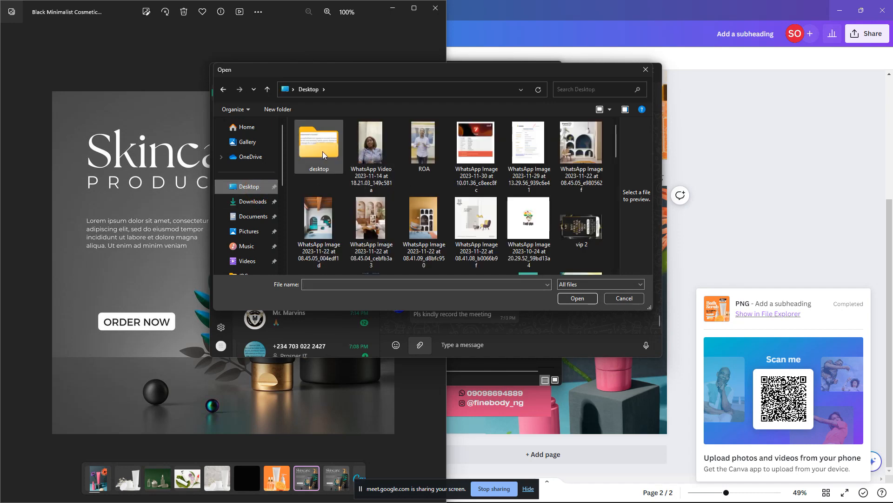
click(252, 203)
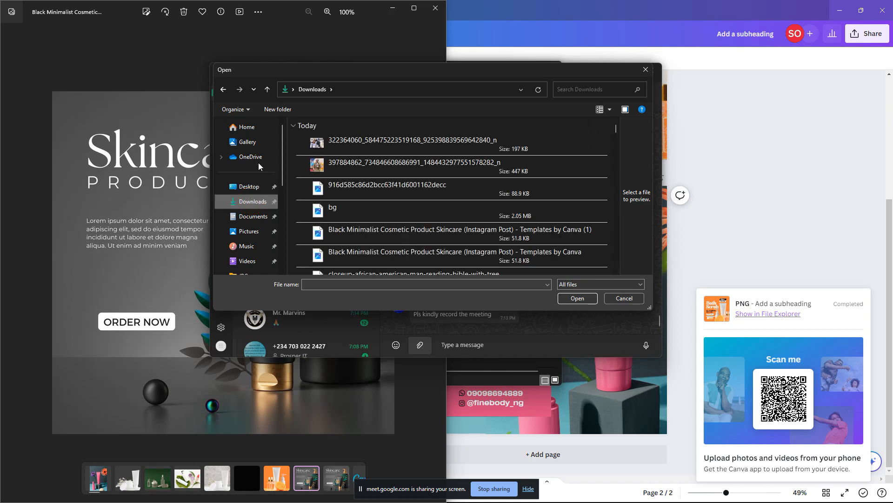
click(255, 132)
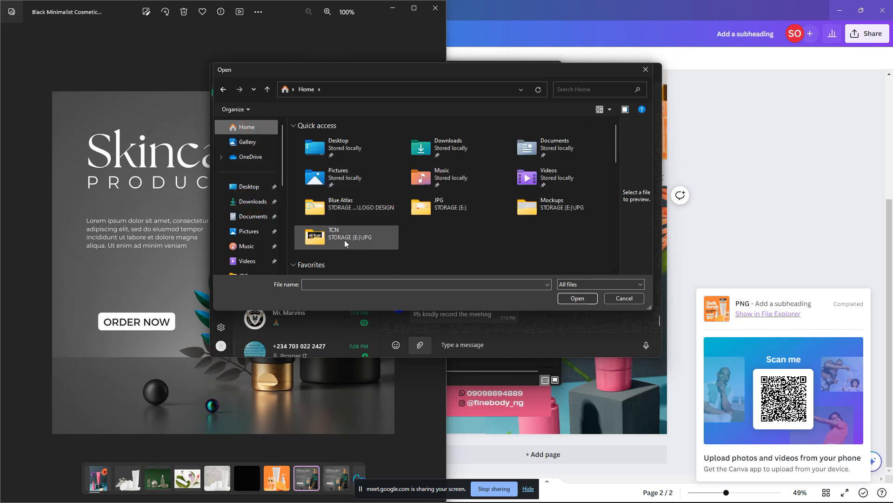
click(252, 201)
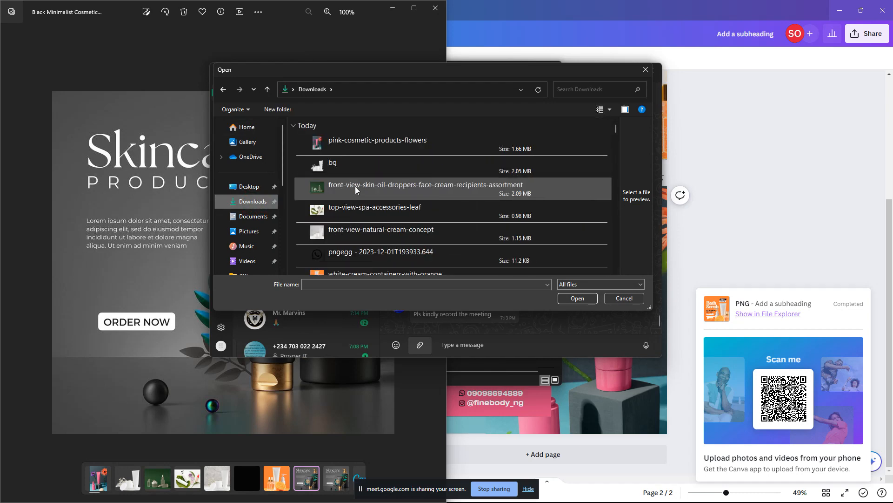
scroll(361, 217, down, 5)
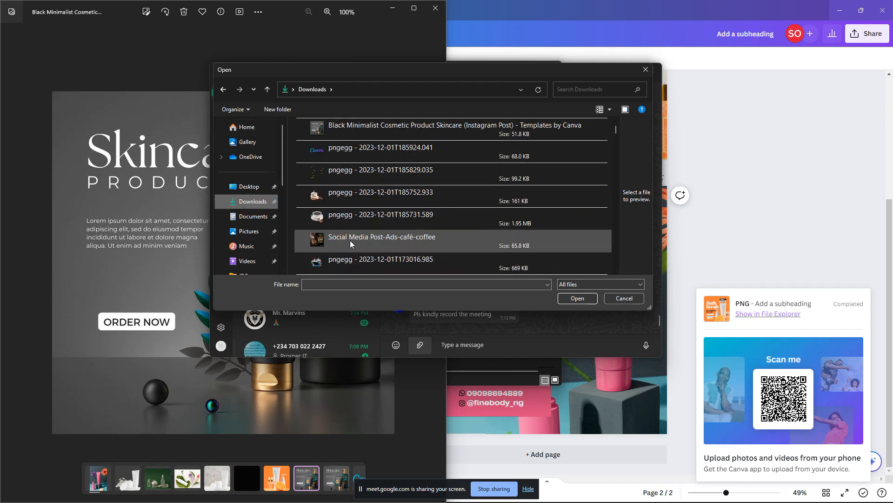
click(252, 129)
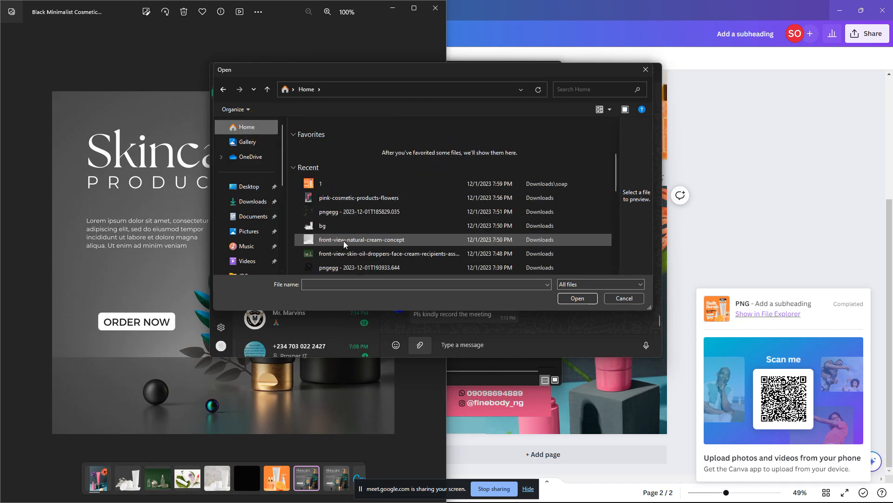
Step: Go to the soap folder, select both PNGs 1 and 2, and attach them
right_click(336, 183)
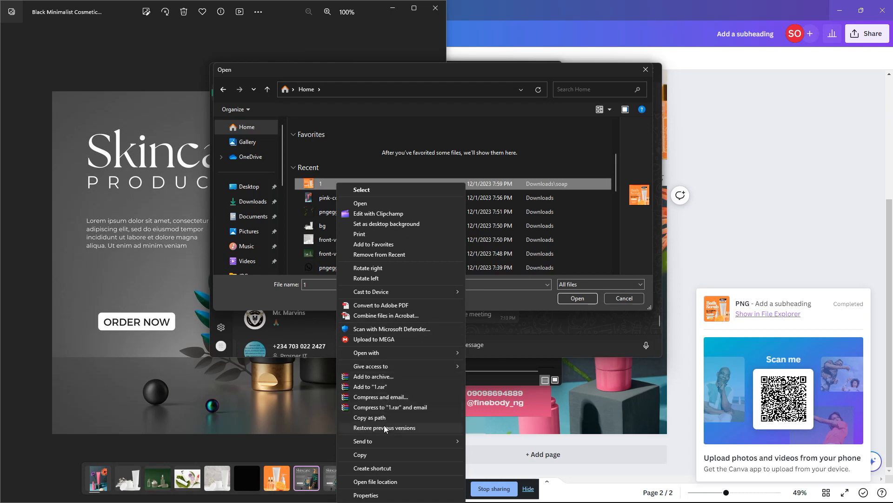
click(394, 481)
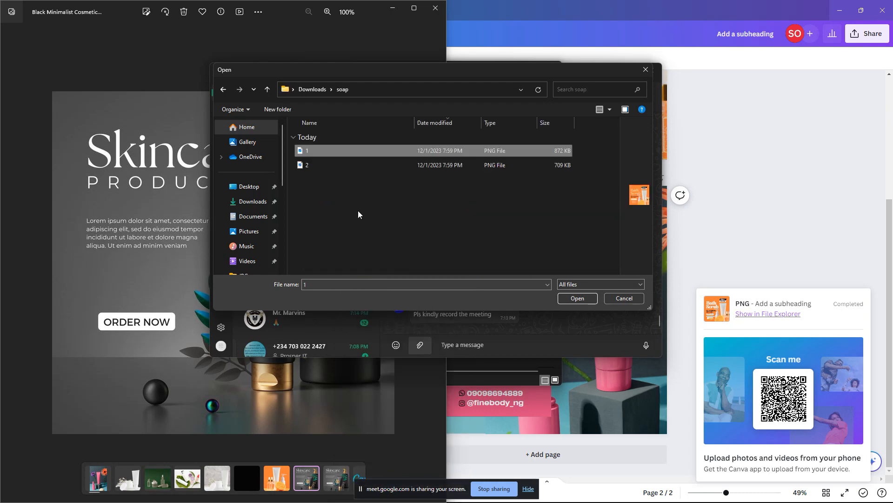
click(319, 167)
ctrl+click(307, 150)
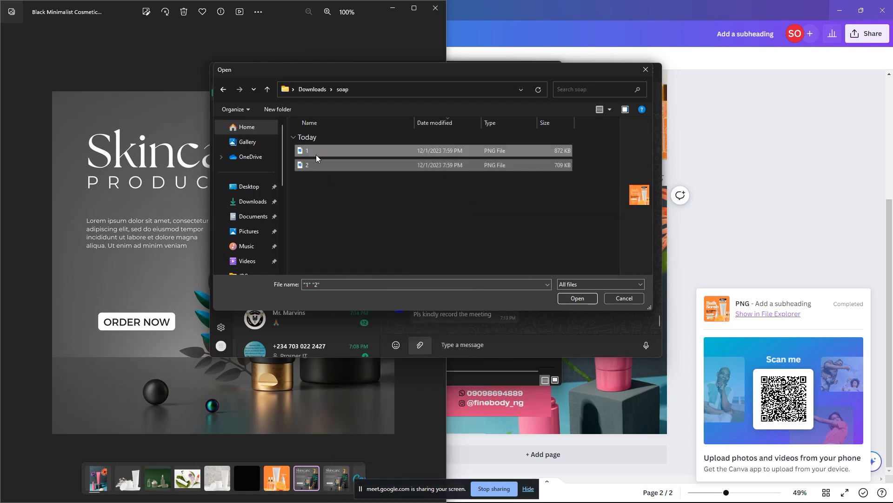
key(Return)
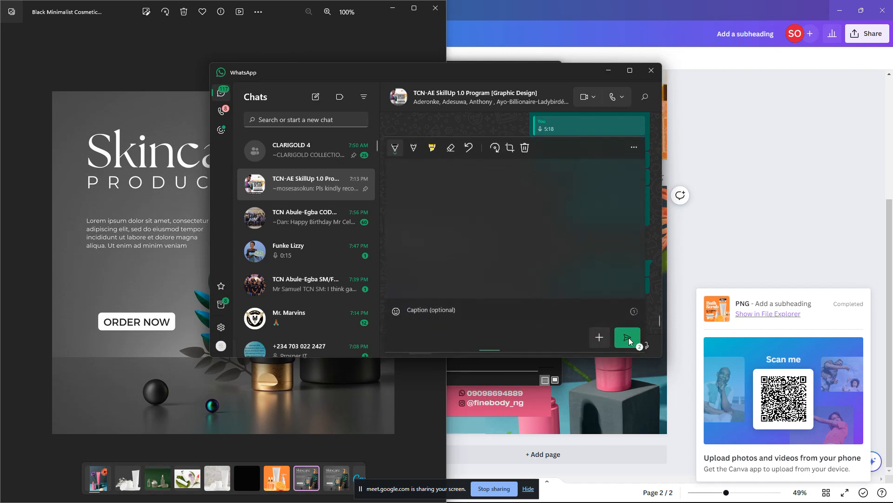
Step: Send the orange and pink Bath Scrub PNGs to the TCN-AE SkillUp group chat
click(629, 338)
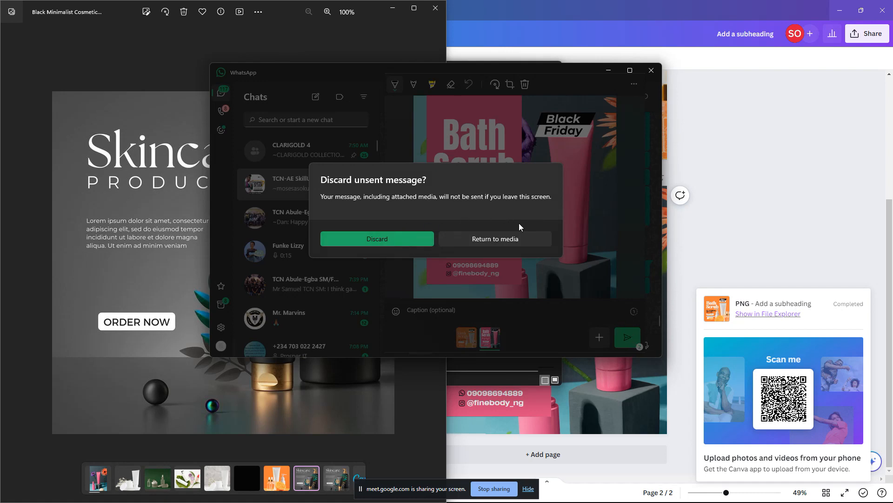
click(506, 238)
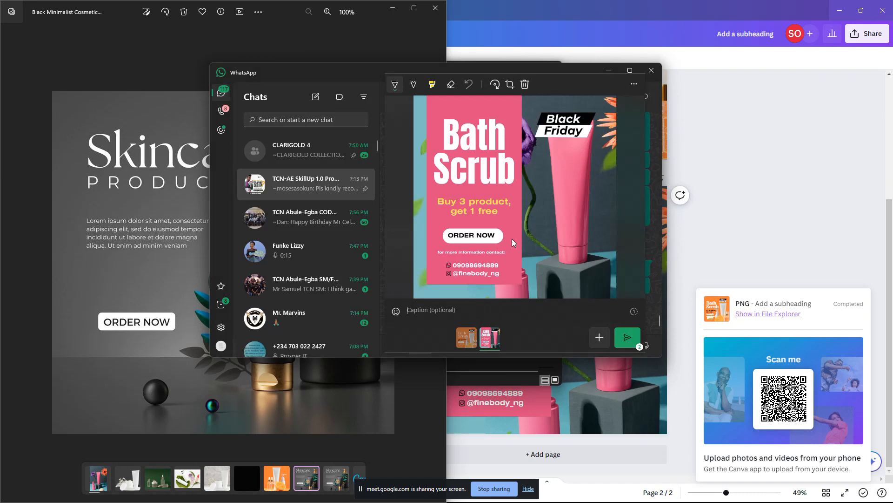
click(624, 336)
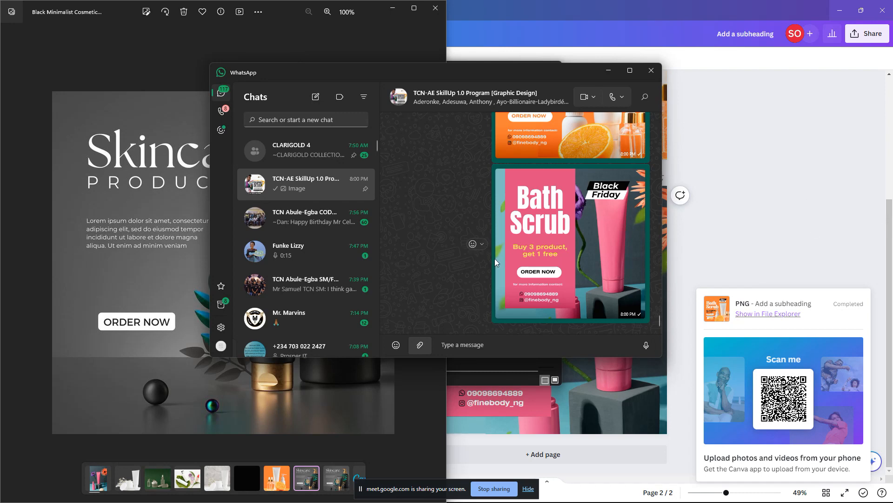
Step: Scroll the group chat to check both images arrived, then switch to Canva and back
scroll(597, 253, up, 3)
scroll(552, 249, down, 3)
scroll(323, 267, down, 3)
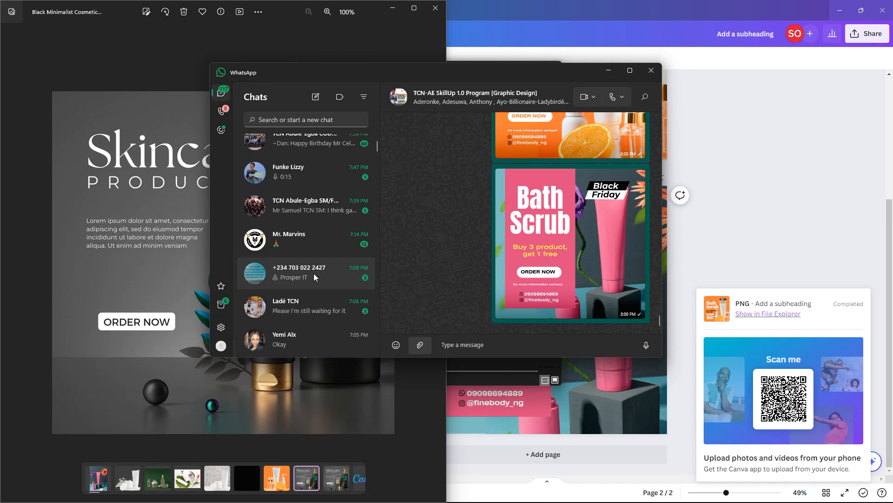
key(alt+Tab)
key(alt+Tab)
key(alt+Tab)
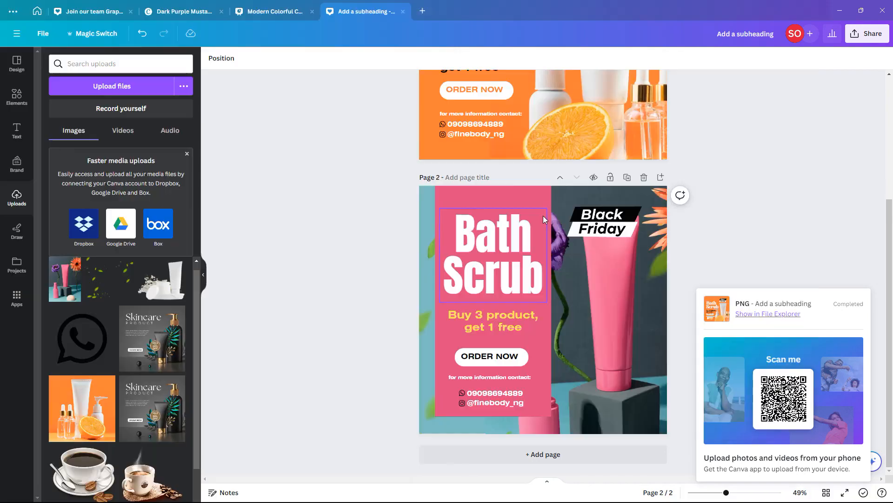
key(alt+Tab)
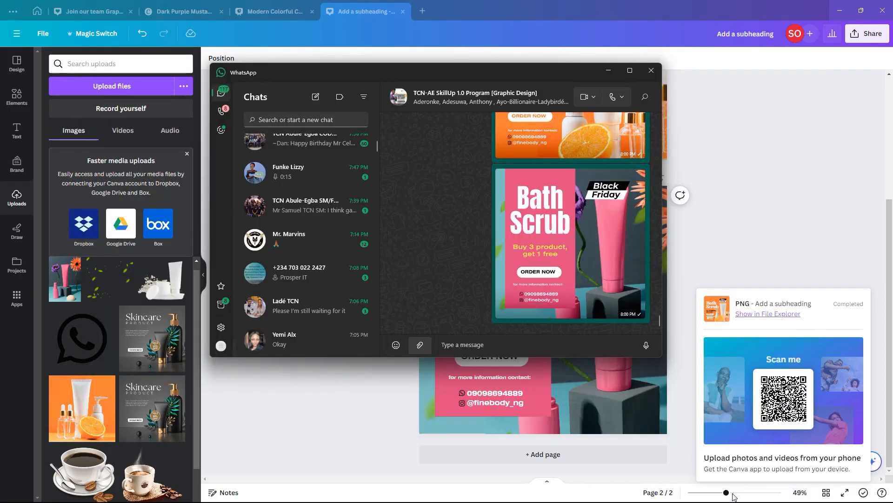